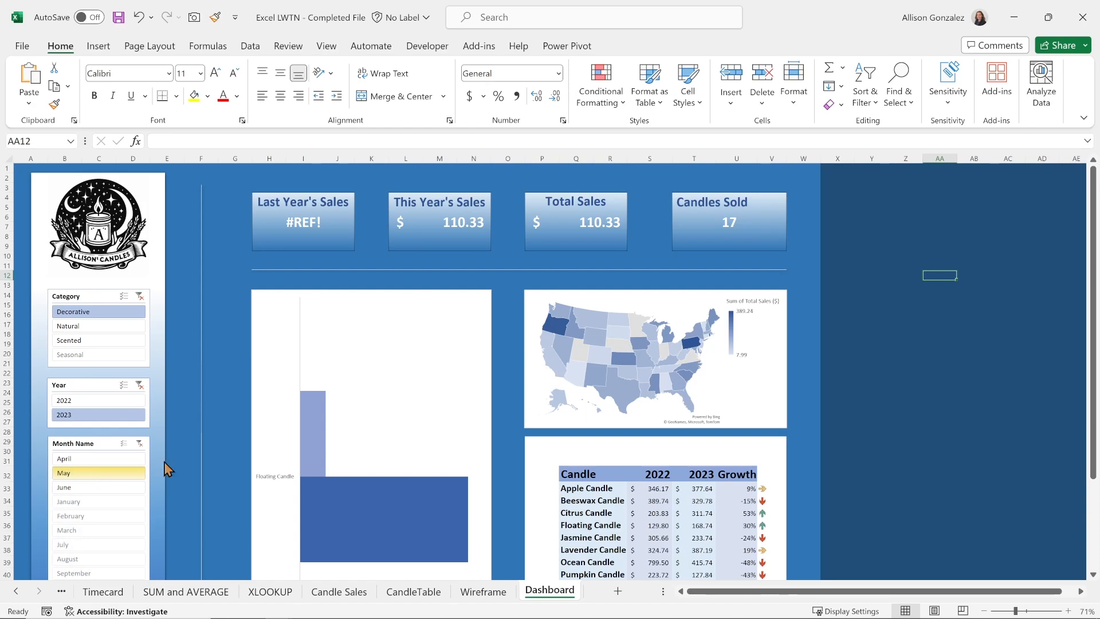
# - Clear the filters on the Month Name, Year and Category slicers of the dashboard
pyautogui.click(140, 444)
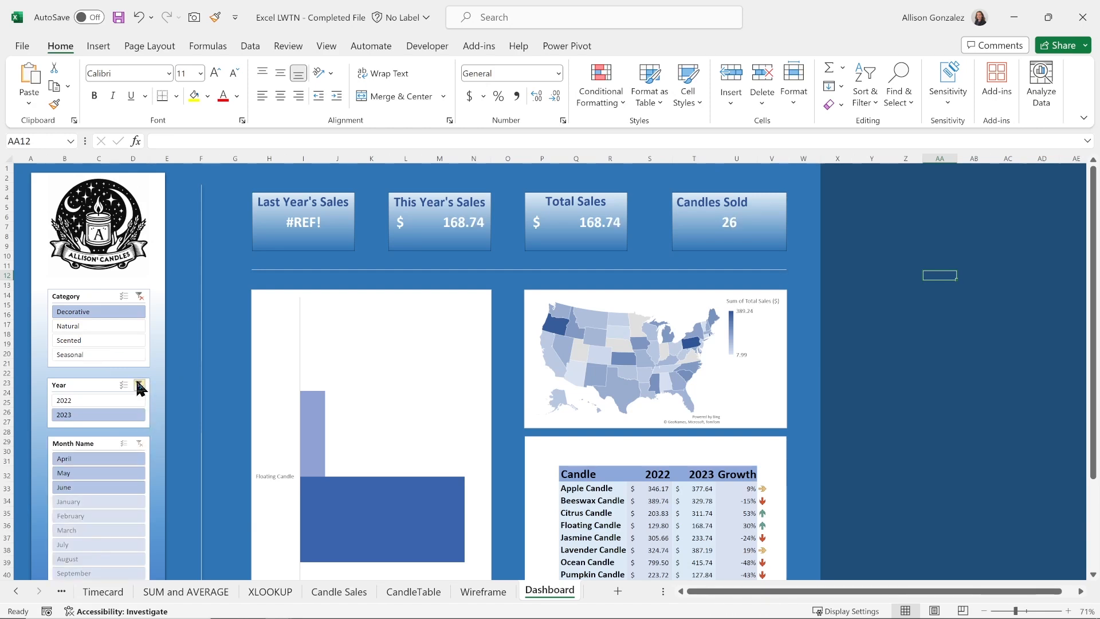
pyautogui.click(140, 385)
pyautogui.click(139, 296)
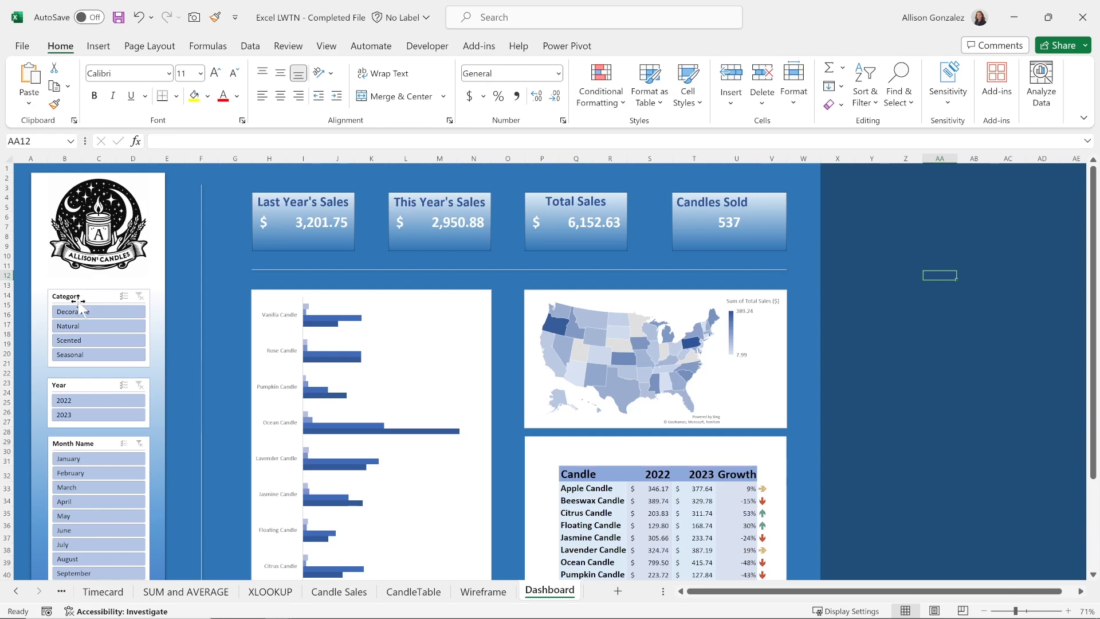
# - Filter the dashboard to the Natural category, examine its sales boxes, charts and growth table, and clear the category filter
pyautogui.click(101, 329)
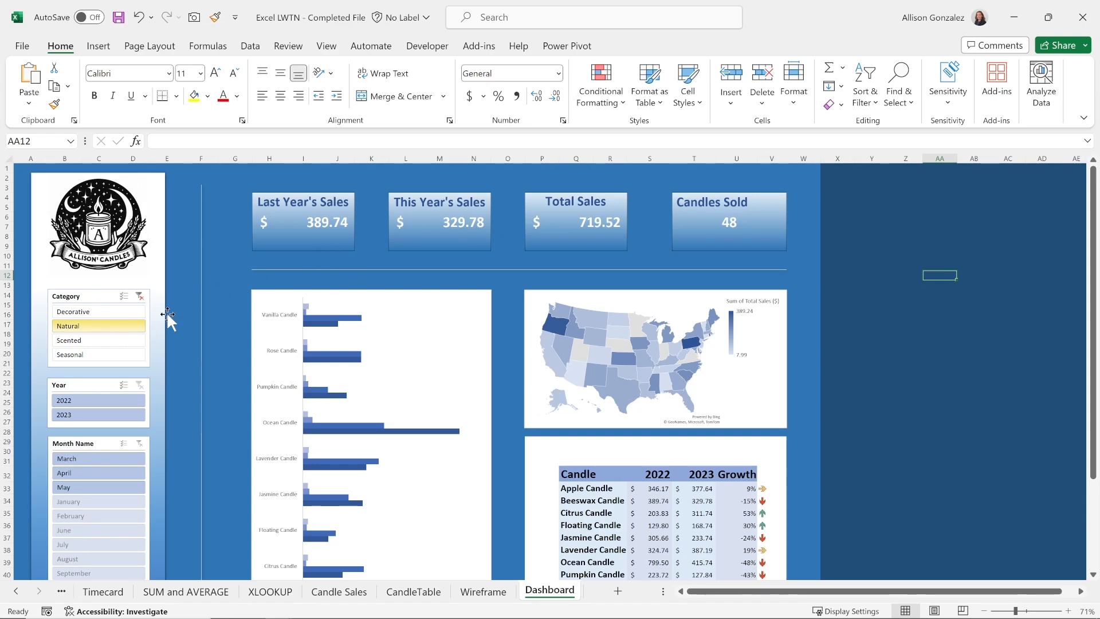
pyautogui.scroll(-2, 396, 367)
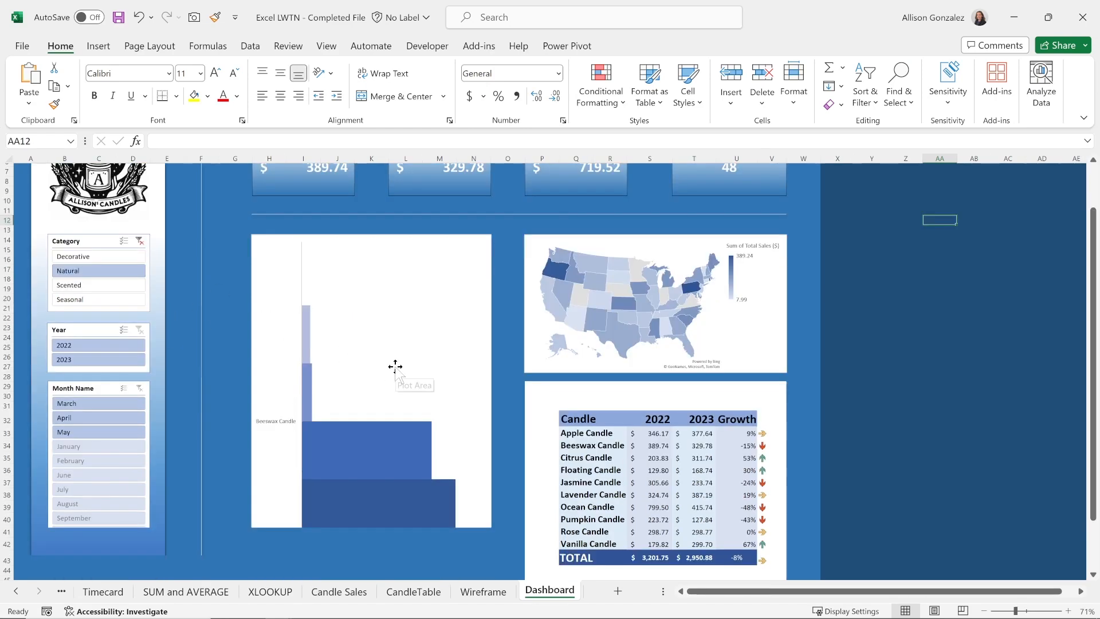
pyautogui.scroll(-2, 372, 443)
pyautogui.scroll(4, 372, 450)
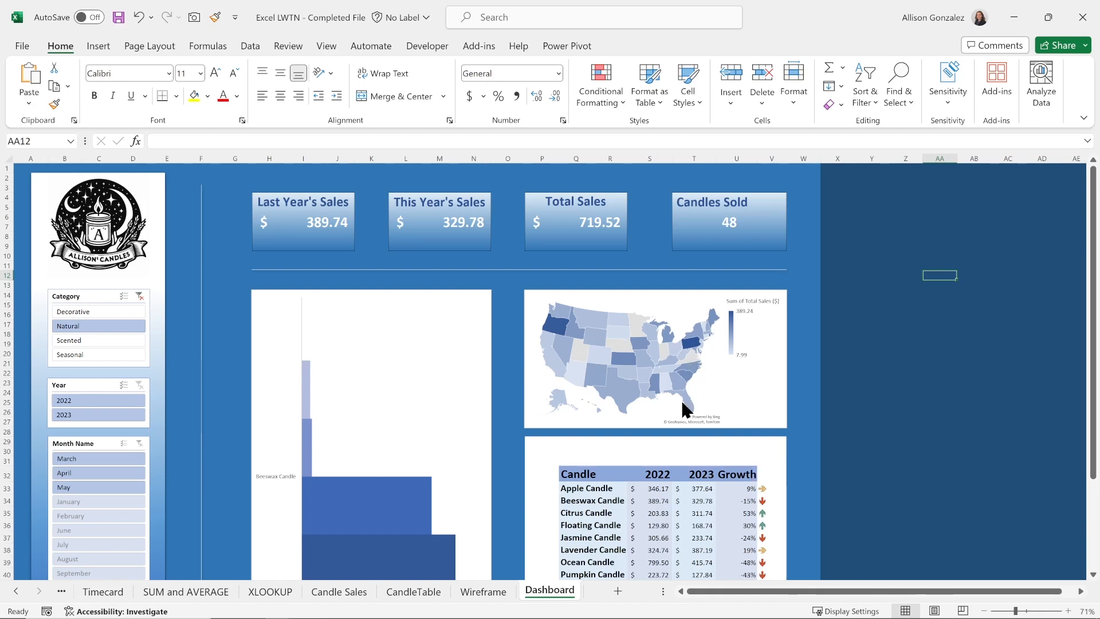
pyautogui.scroll(-3, 683, 408)
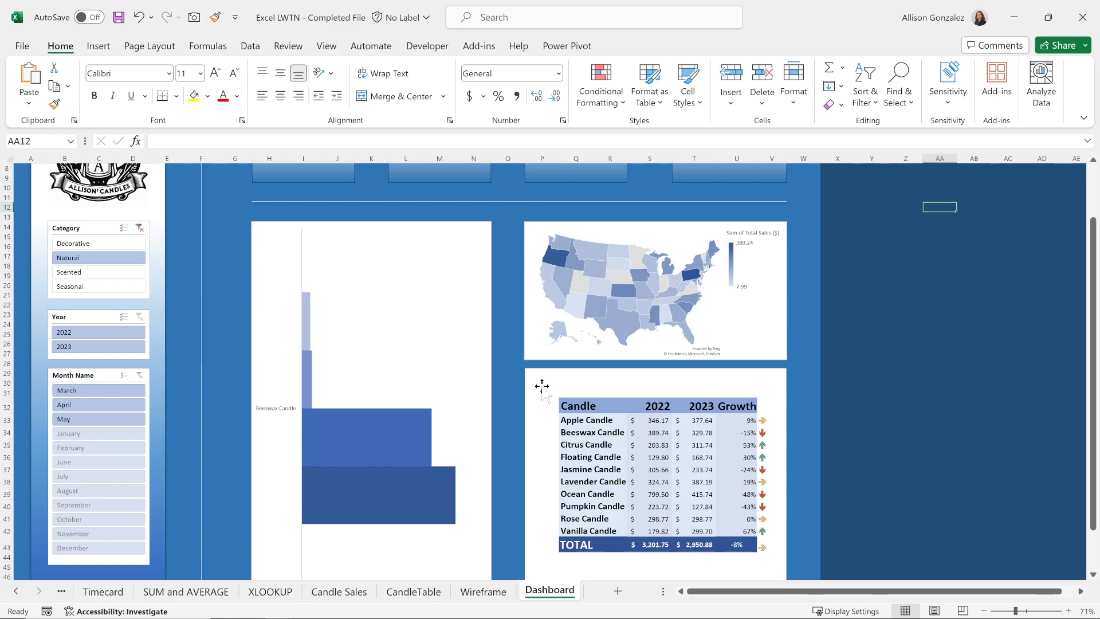
pyautogui.scroll(3, 541, 386)
pyautogui.click(141, 296)
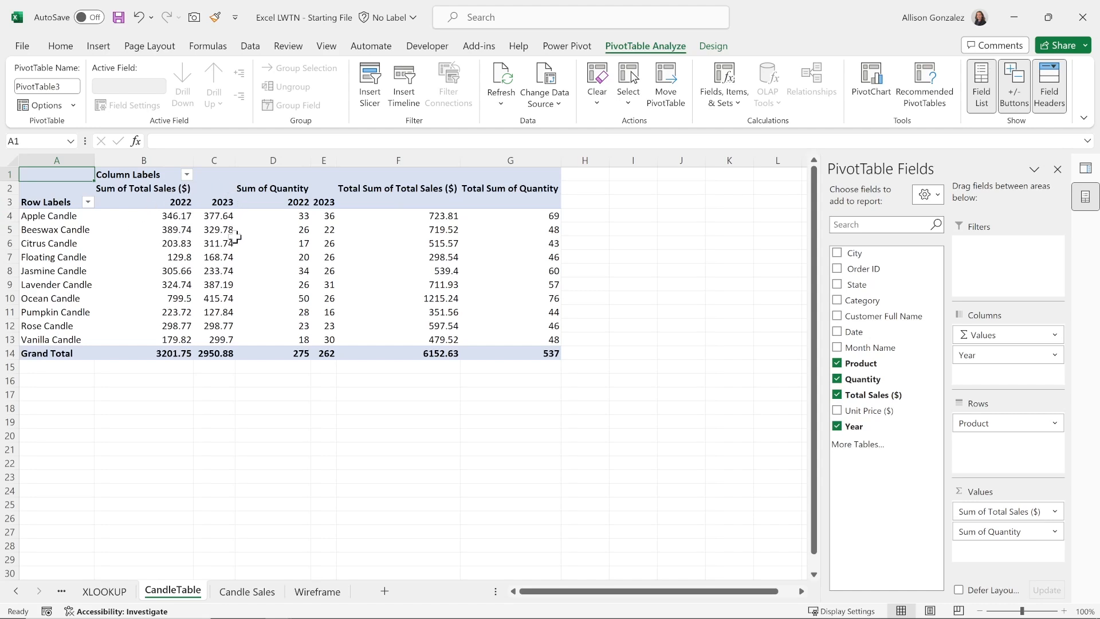
# - Examine the CandleTable PivotTable's grand totals for 2022 sales, 2023 sales, total sales and total quantity
pyautogui.click(172, 356)
pyautogui.click(229, 355)
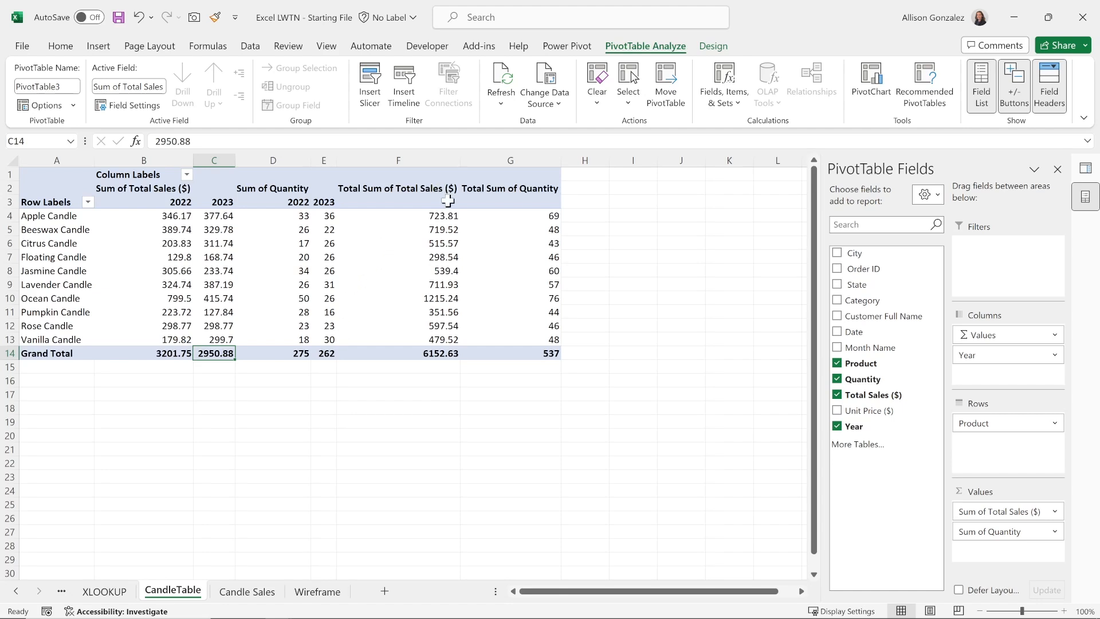
pyautogui.click(452, 351)
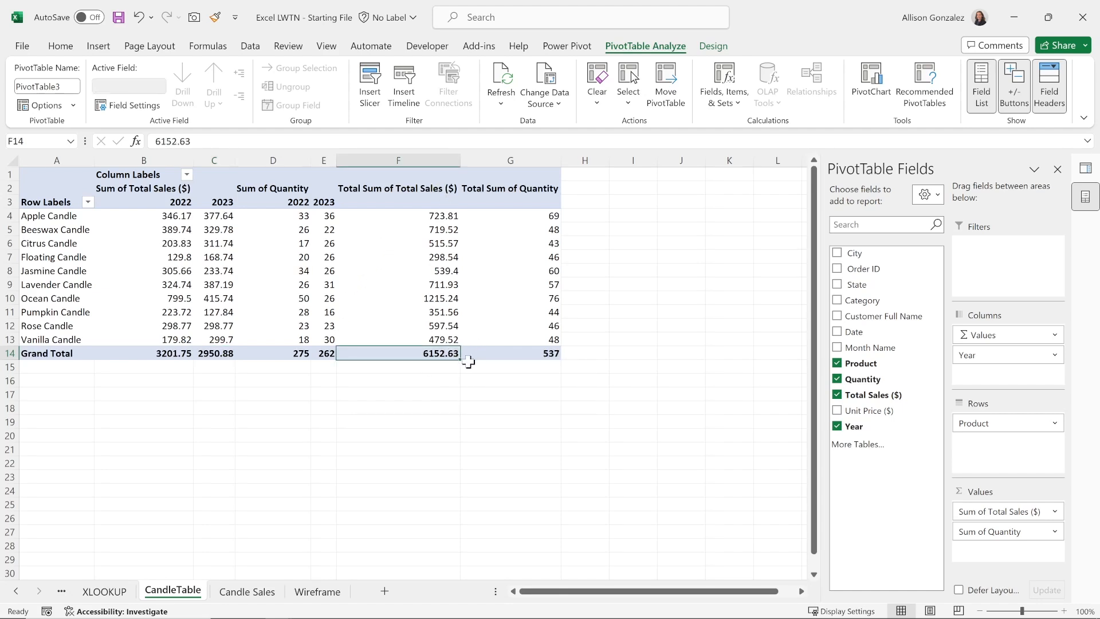
pyautogui.click(554, 353)
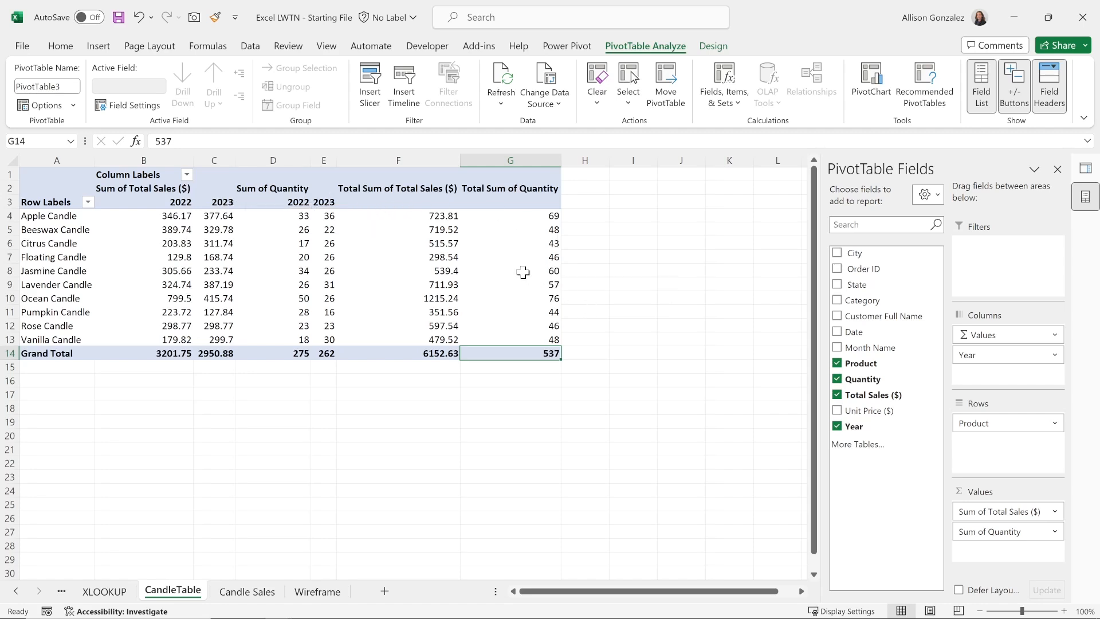
pyautogui.moveTo(422, 256)
pyautogui.moveTo(317, 284)
# - Show the Wireframe sheet without the Queries & Connections pane and zoom out to 60%
pyautogui.click(325, 593)
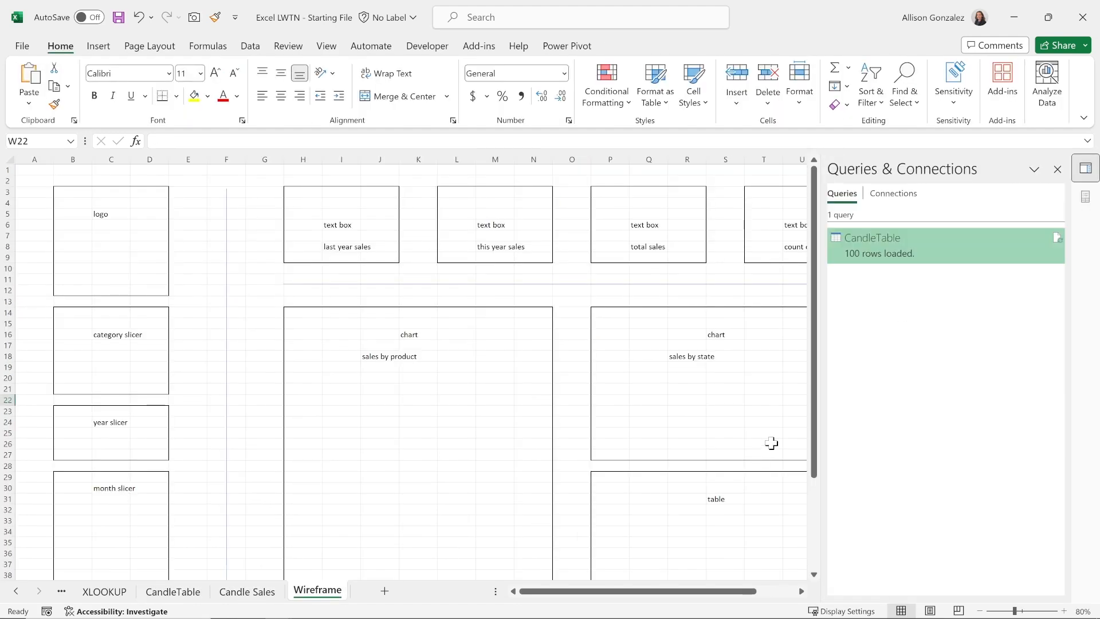
pyautogui.click(1057, 170)
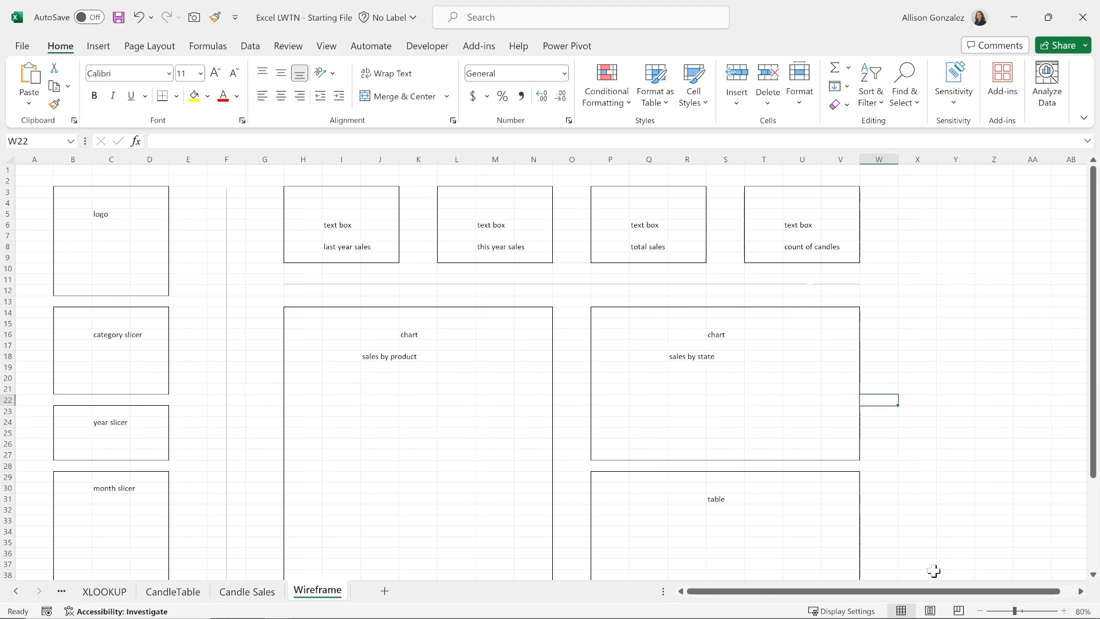
pyautogui.click(980, 611)
pyautogui.click(980, 611)
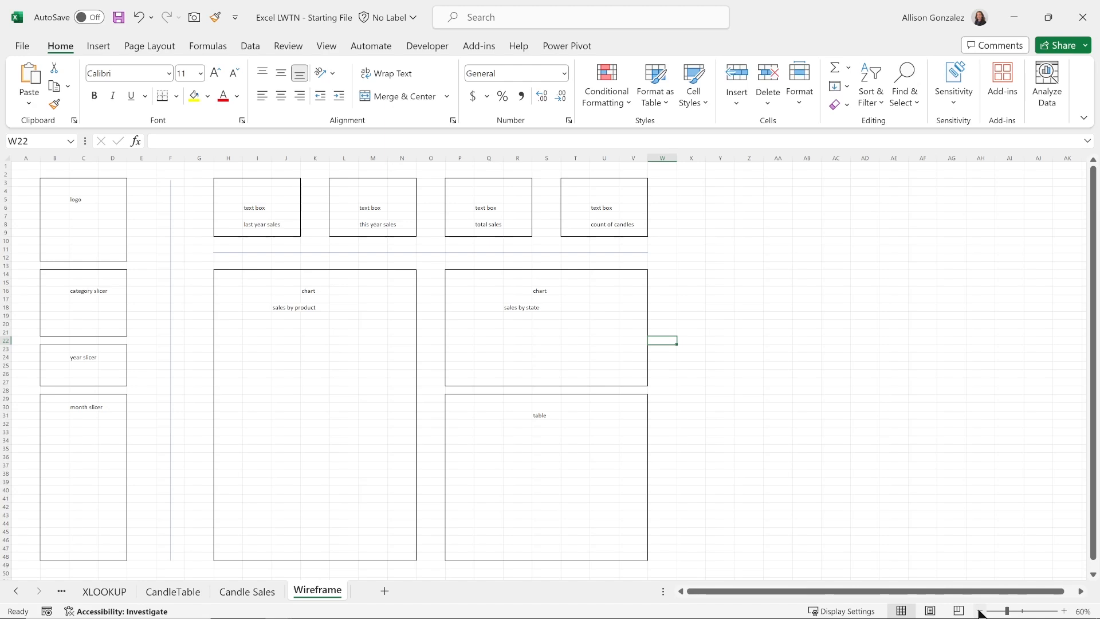
# - Select the logo block B3:D12 on the wireframe and look through the available border styles without applying any
pyautogui.click(27, 208)
pyautogui.moveTo(54, 183); pyautogui.dragTo(122, 254)
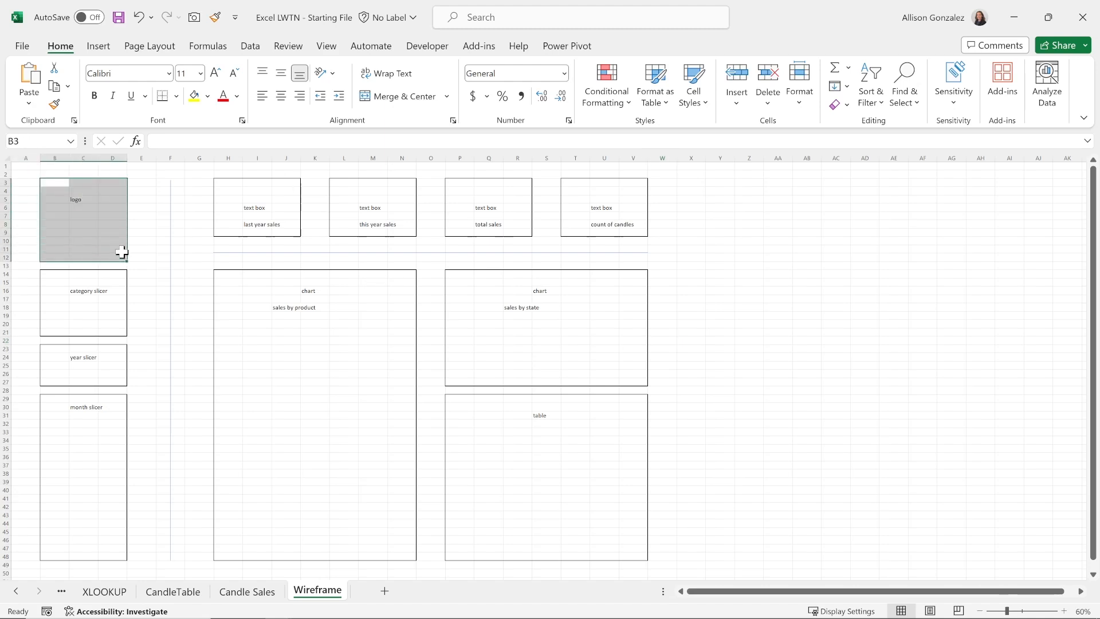
pyautogui.click(176, 95)
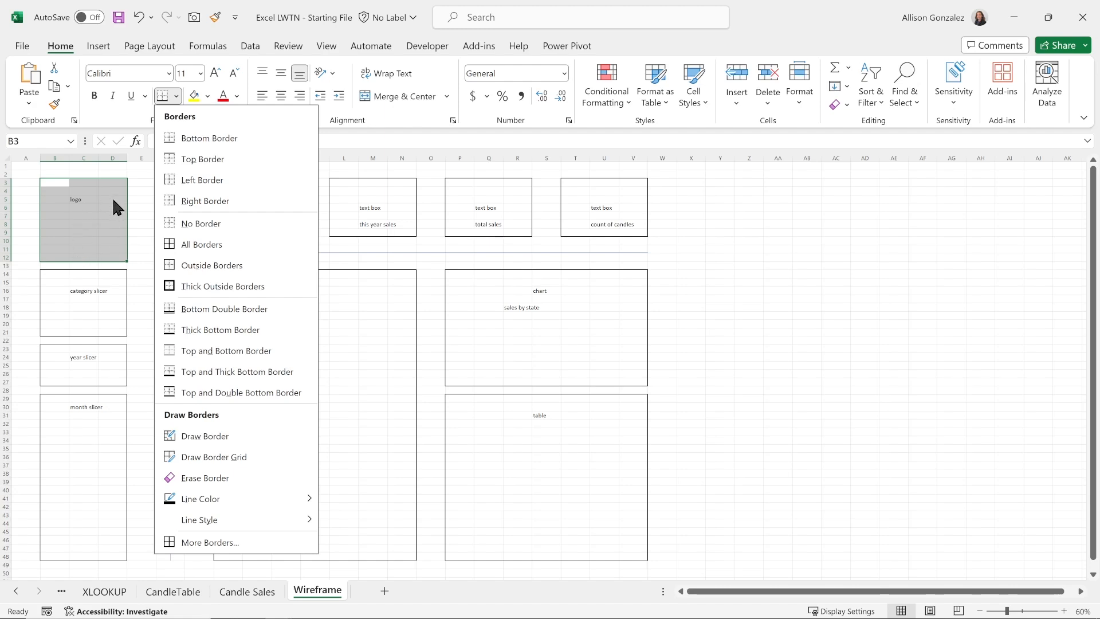
pyautogui.click(86, 207)
pyautogui.click(87, 203)
pyautogui.click(80, 315)
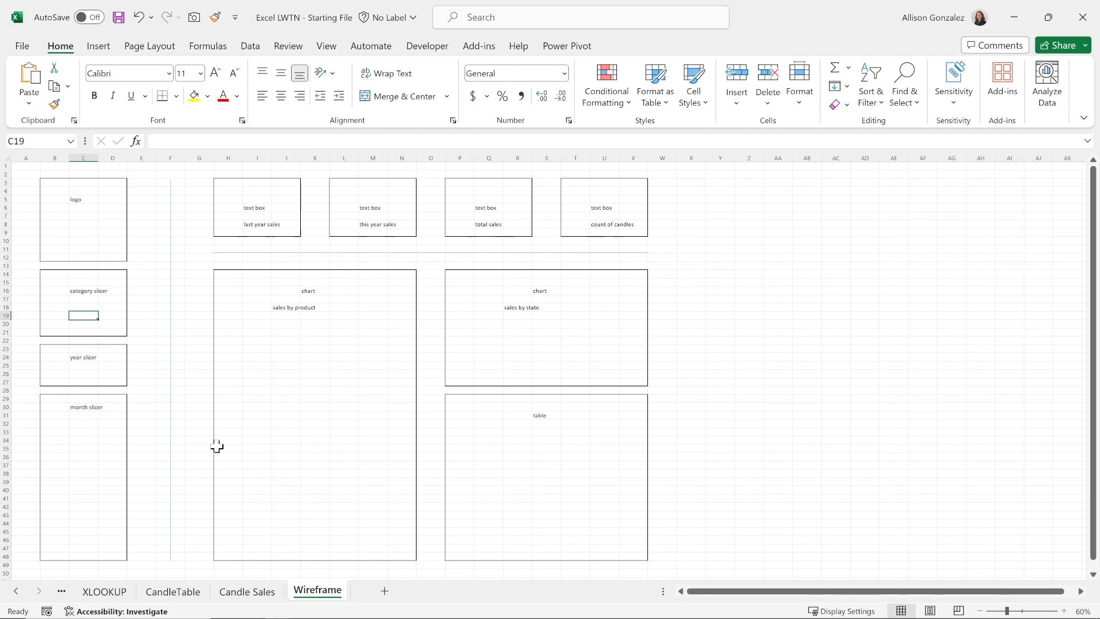
# - Select the vertical divider line beside the slicer blocks and look through the available shapes without inserting any
pyautogui.click(169, 190)
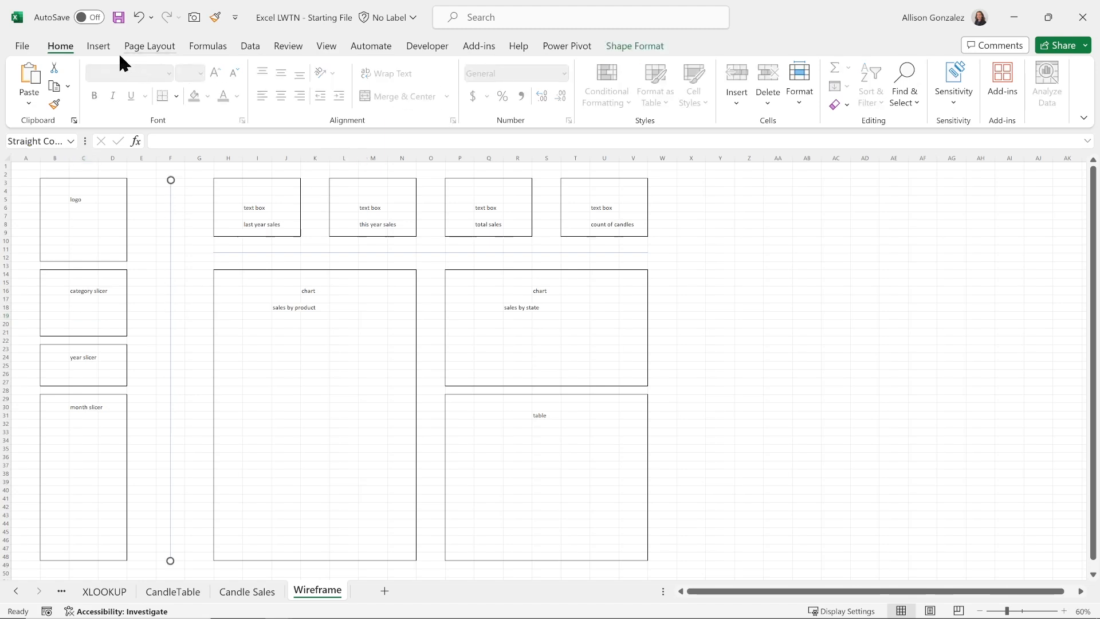
pyautogui.click(98, 48)
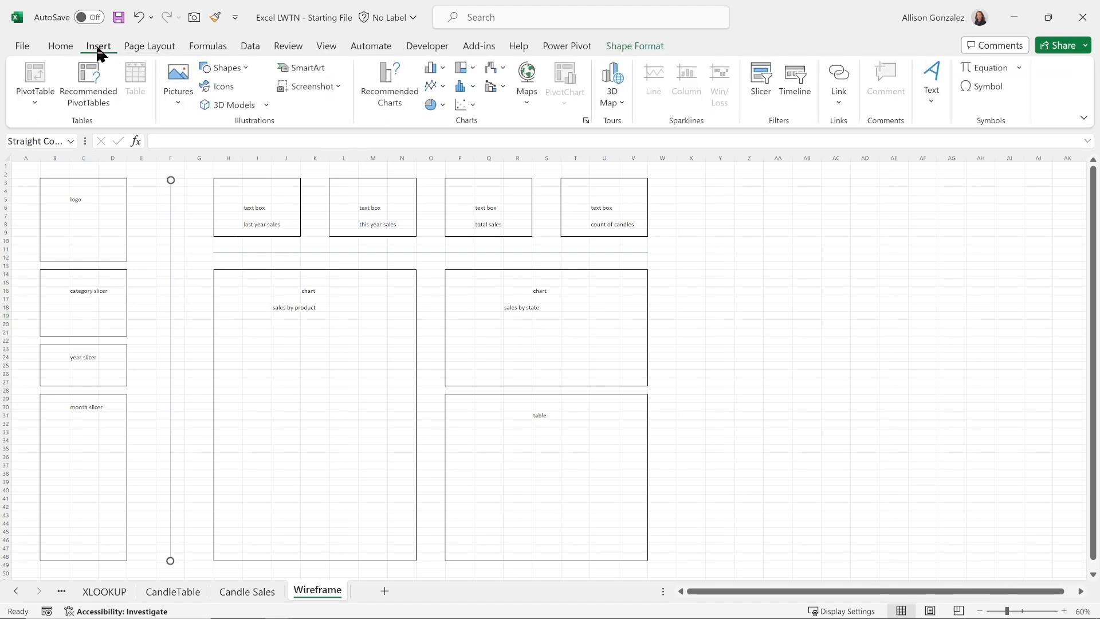
pyautogui.click(245, 71)
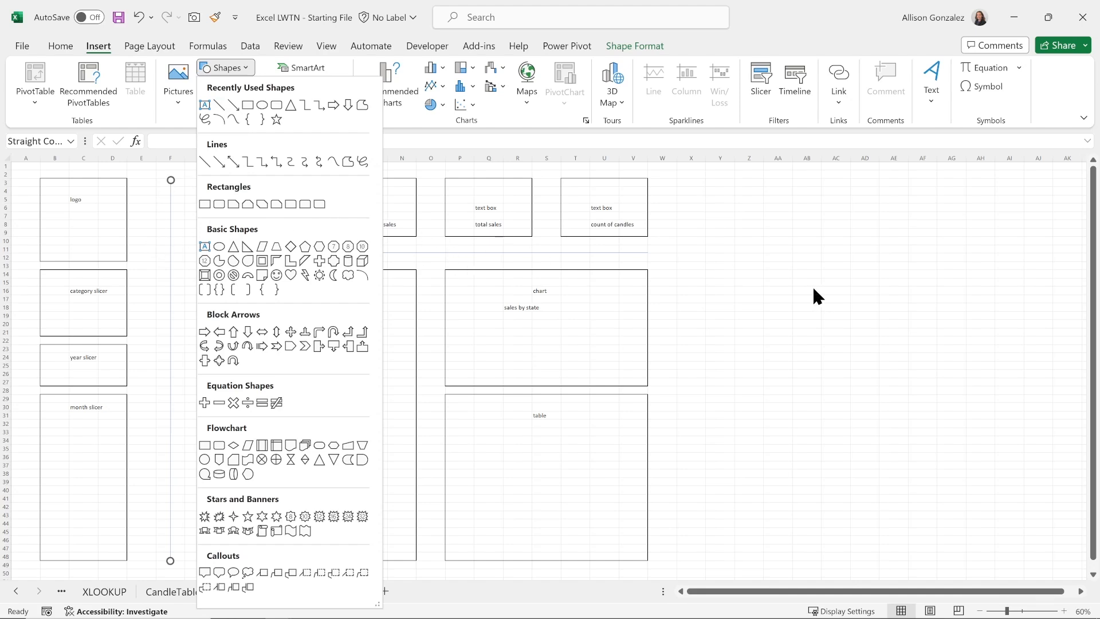
pyautogui.click(737, 276)
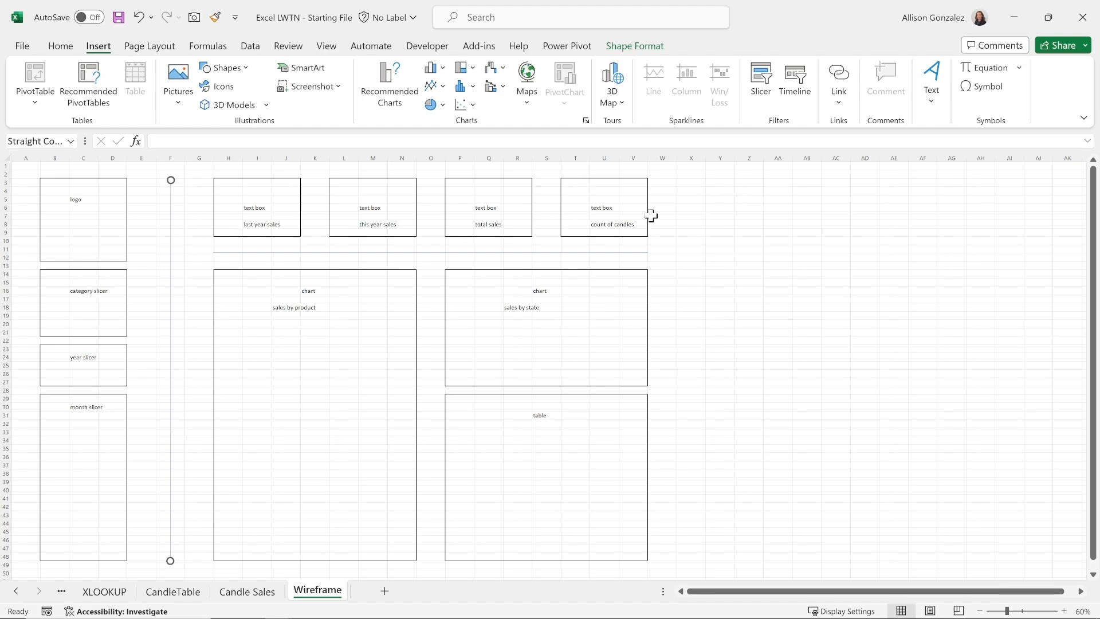
pyautogui.hotkey('ctrl', '2')
pyautogui.moveTo(647, 210); pyautogui.dragTo(247, 210)
pyautogui.moveTo(229, 313); pyautogui.dragTo(599, 221)
pyautogui.moveTo(639, 311); pyautogui.dragTo(321, 311)
pyautogui.moveTo(226, 407)
pyautogui.mouseDown()
pyautogui.moveTo(373, 364)
pyautogui.moveTo(580, 326)
pyautogui.mouseUp()
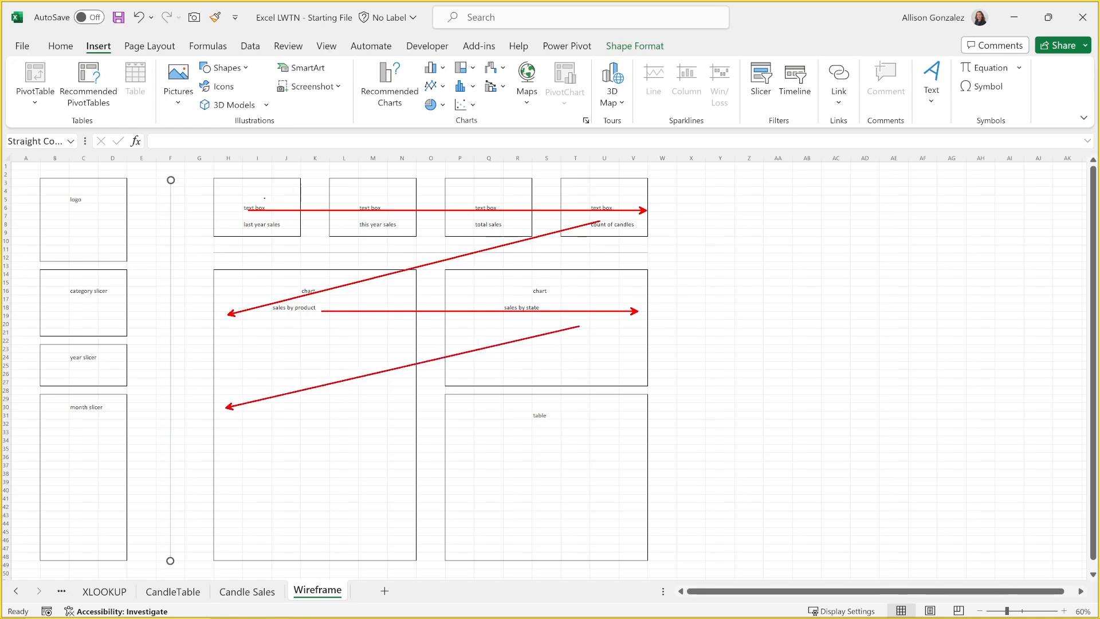
pyautogui.moveTo(263, 171)
pyautogui.mouseDown()
pyautogui.moveTo(210, 217)
pyautogui.moveTo(714, 246)
pyautogui.moveTo(274, 187)
pyautogui.mouseUp()
pyautogui.moveTo(205, 262)
pyautogui.mouseDown()
pyautogui.moveTo(385, 299)
pyautogui.moveTo(346, 460)
pyautogui.moveTo(154, 336)
pyautogui.moveTo(248, 248)
pyautogui.moveTo(266, 267)
pyautogui.mouseUp()
pyautogui.moveTo(568, 517); pyautogui.dragTo(621, 560)
pyautogui.moveTo(553, 554); pyautogui.dragTo(646, 498)
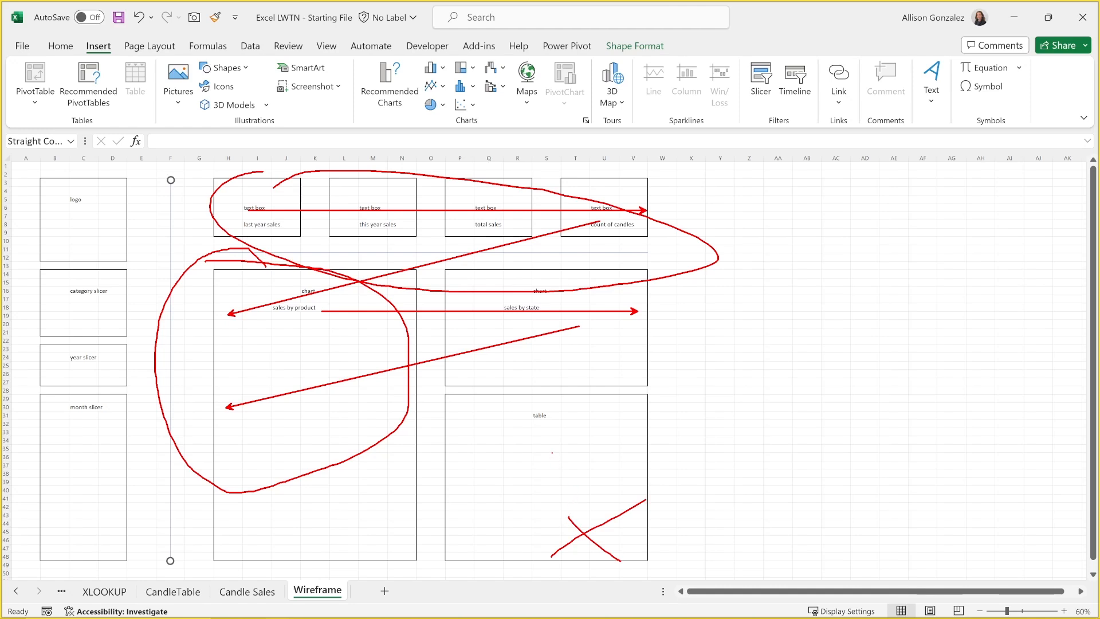
pyautogui.press('Escape')
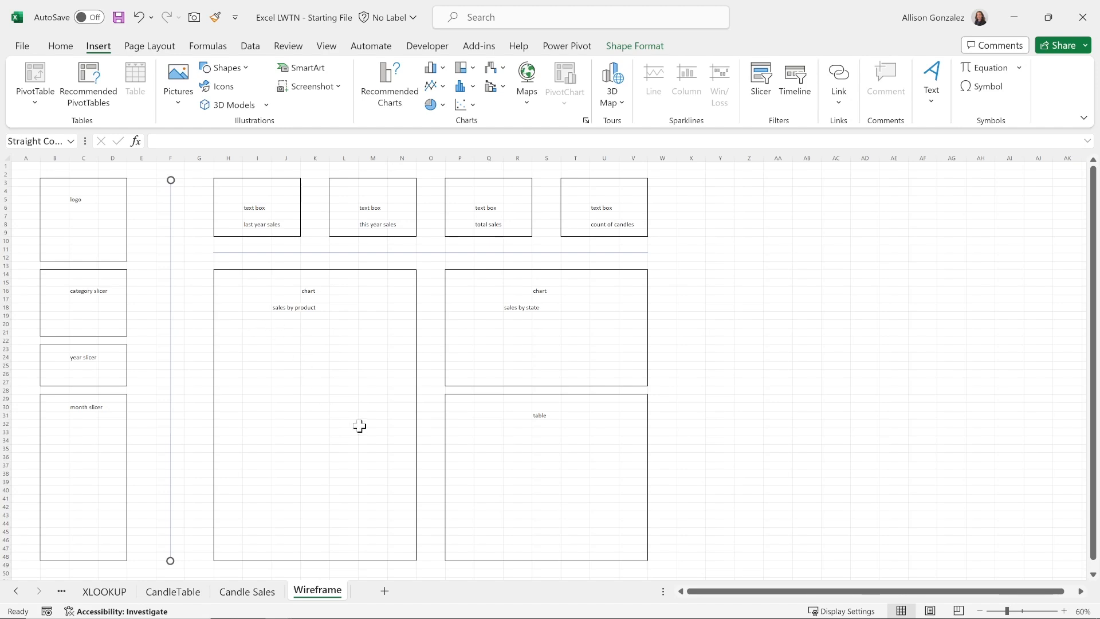
# - Create a copy of the Wireframe sheet at the end of the workbook
pyautogui.rightClick(316, 598)
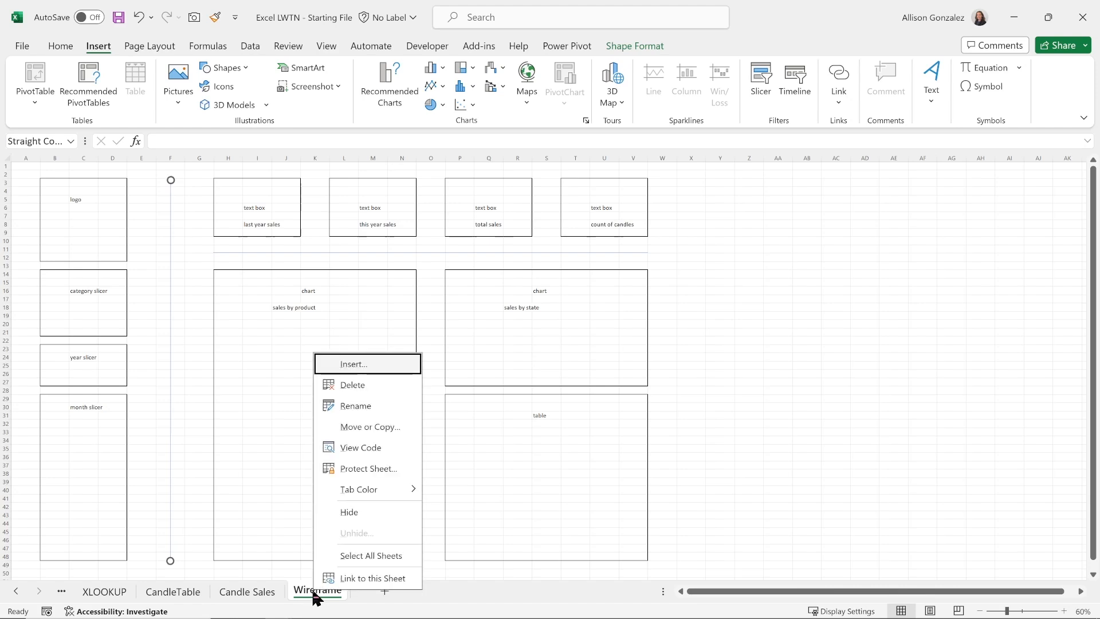
pyautogui.click(393, 428)
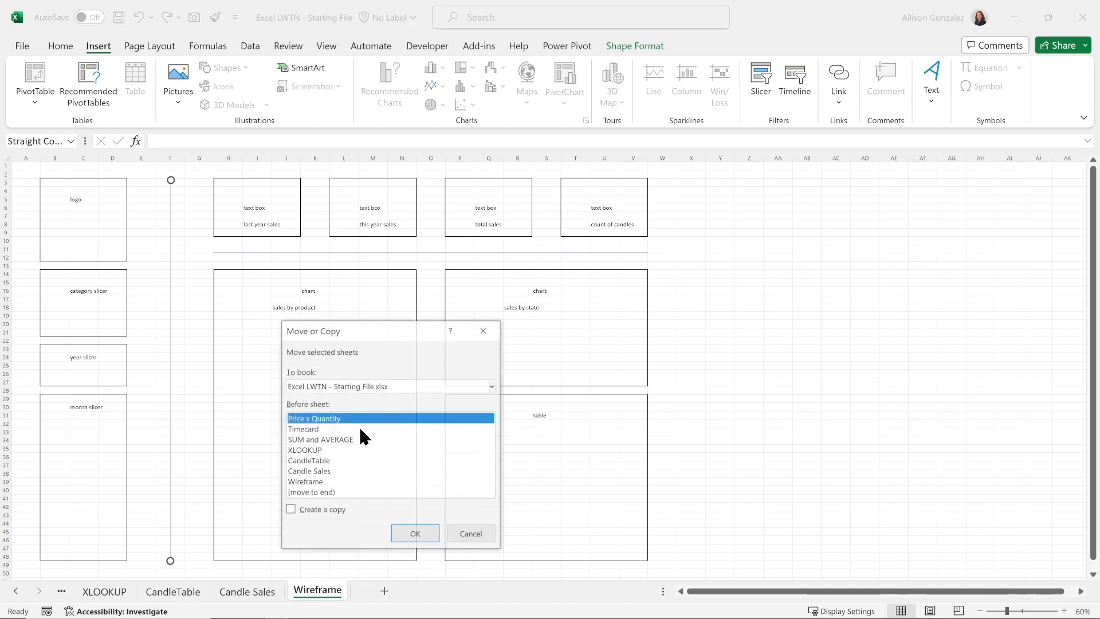
pyautogui.click(312, 493)
pyautogui.click(293, 510)
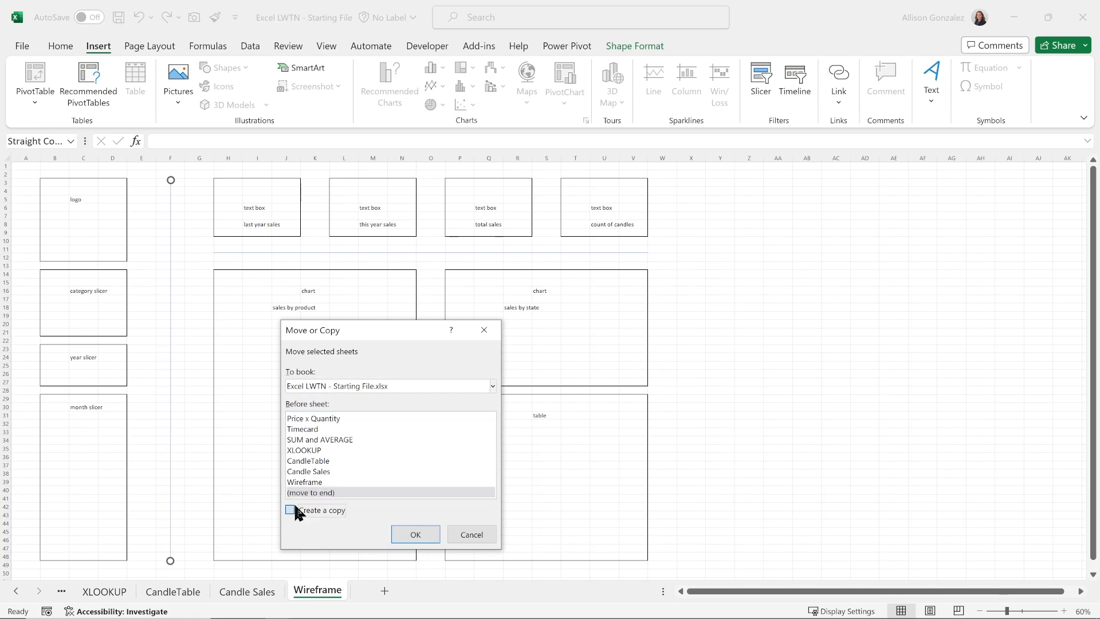
pyautogui.click(425, 535)
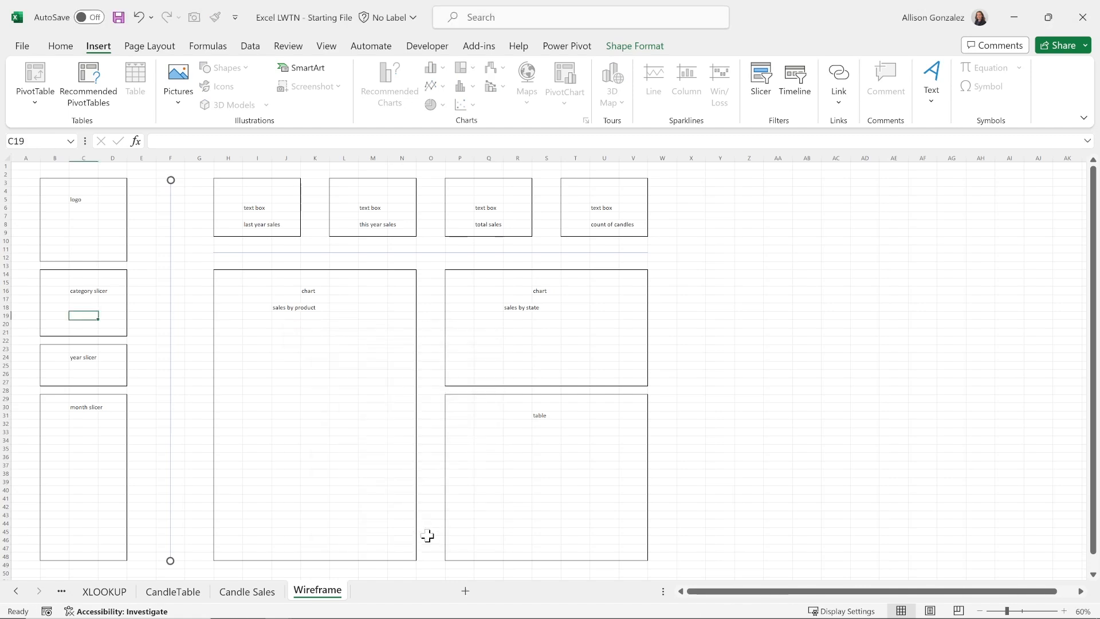
# - Rename the copied wireframe sheet as Dashboard
pyautogui.doubleClick(397, 591)
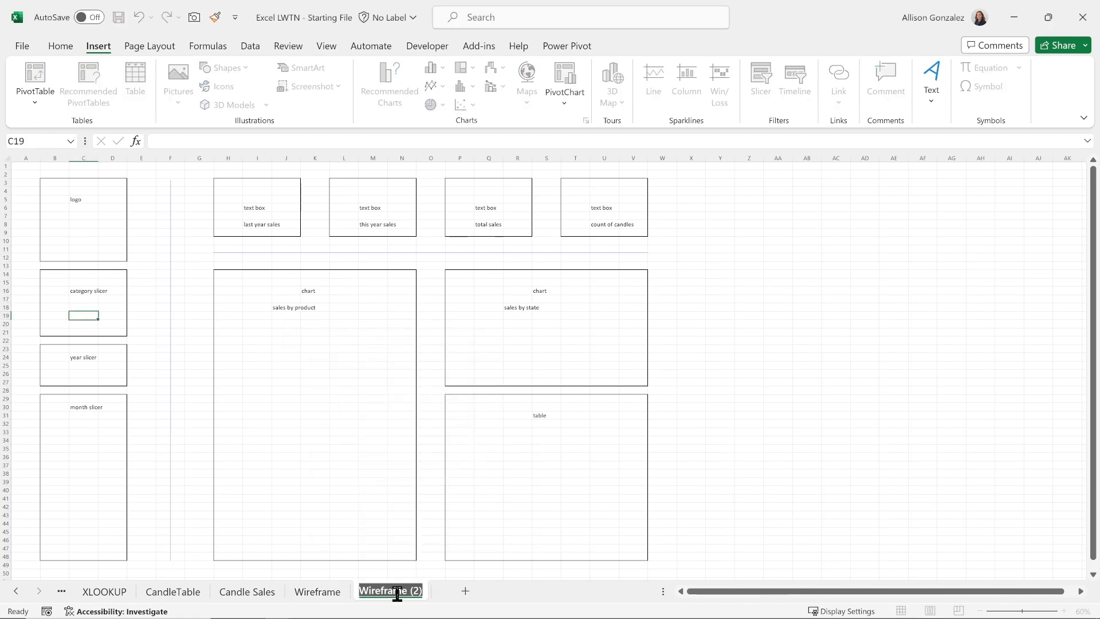
pyautogui.write('DAshb')
pyautogui.press('BackSpace')
pyautogui.press('BackSpace')
pyautogui.press('BackSpace')
pyautogui.press('BackSpace')
pyautogui.write('ashboard')
pyautogui.click(691, 473)
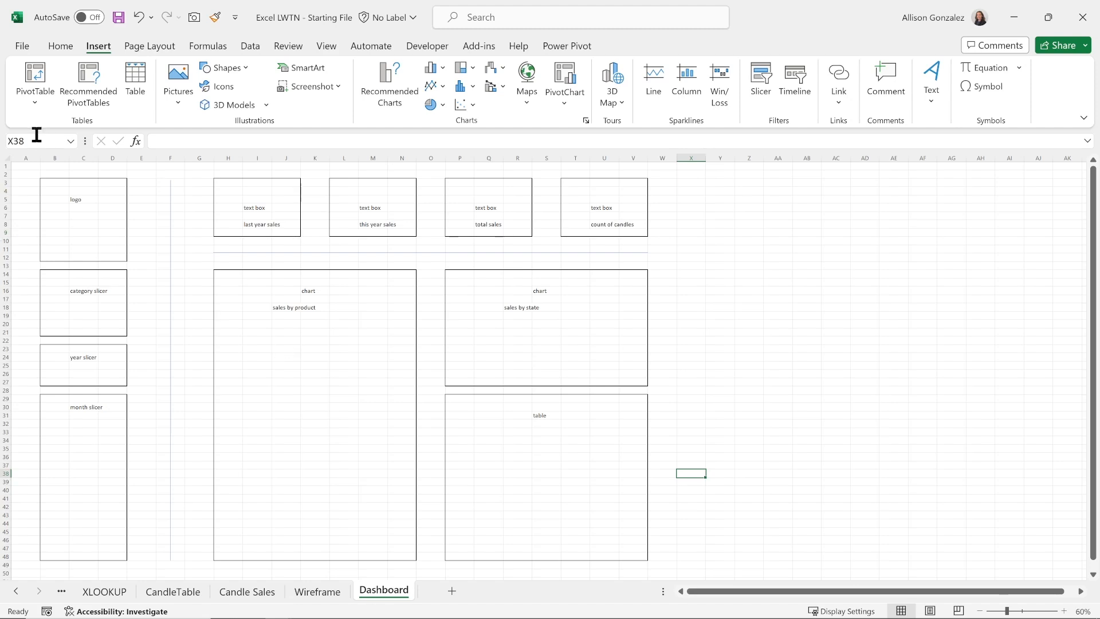
# - Fill every cell of the Dashboard sheet with the darkest shade of the light blue theme color
pyautogui.click(7, 159)
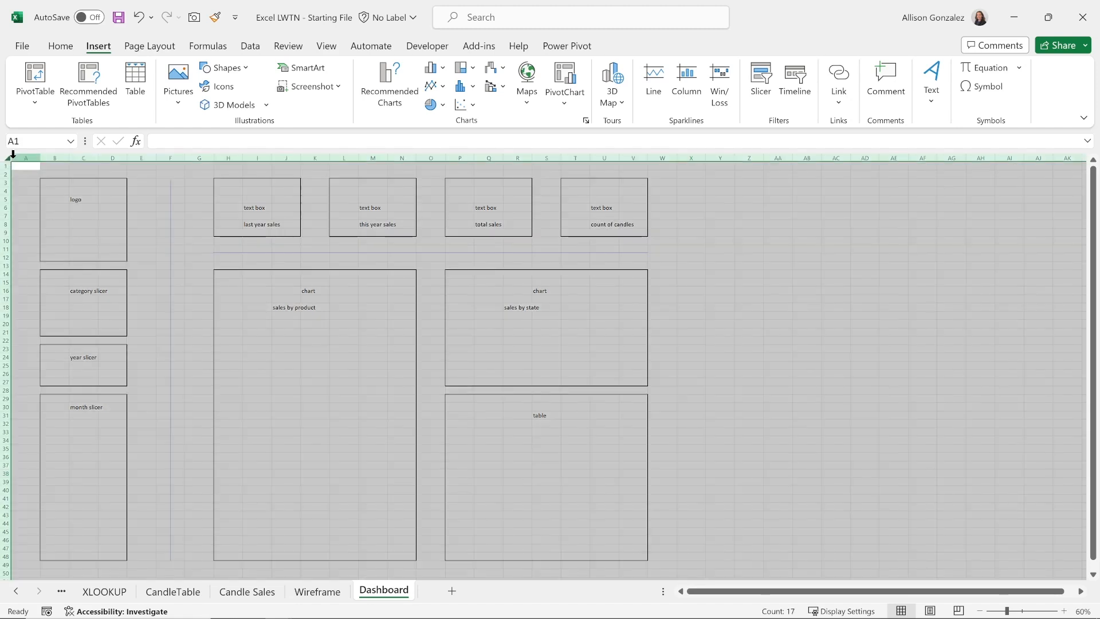
pyautogui.click(62, 45)
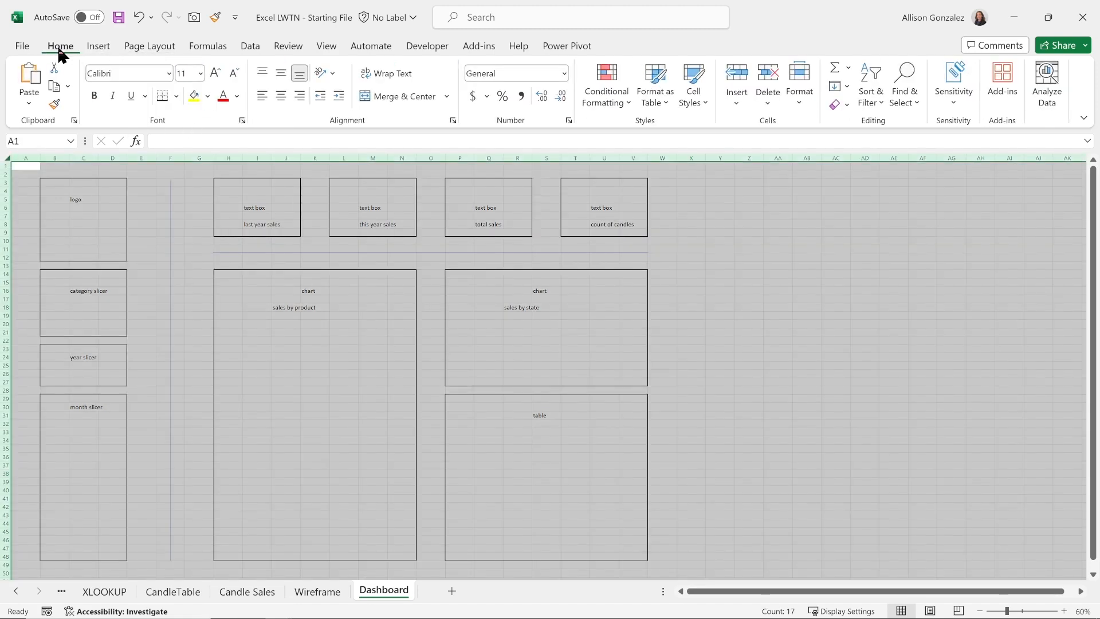
pyautogui.click(207, 97)
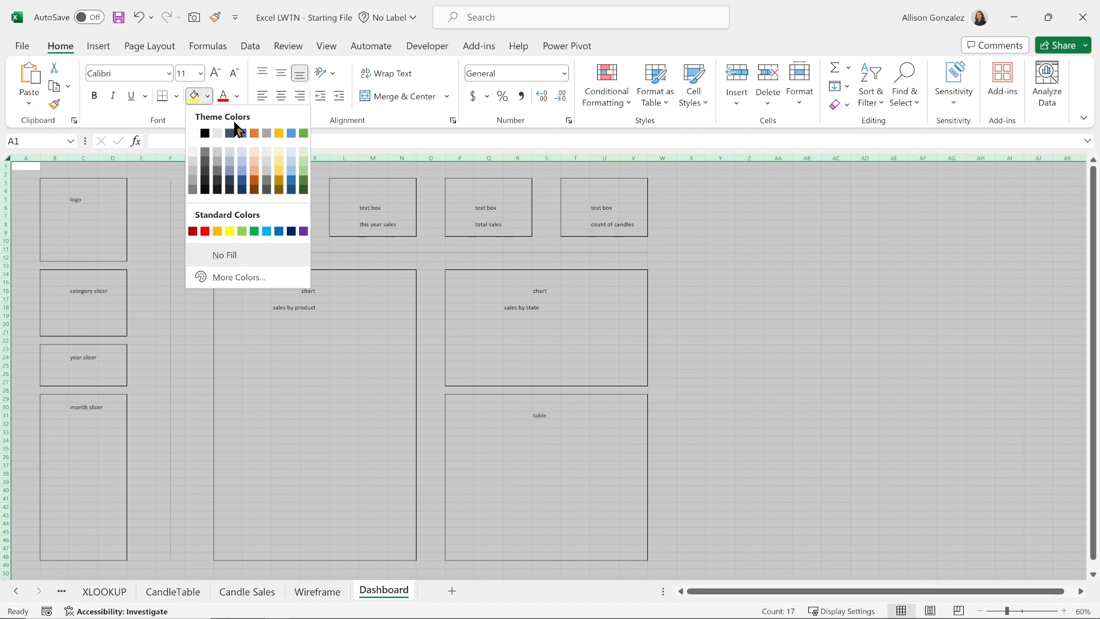
pyautogui.click(292, 189)
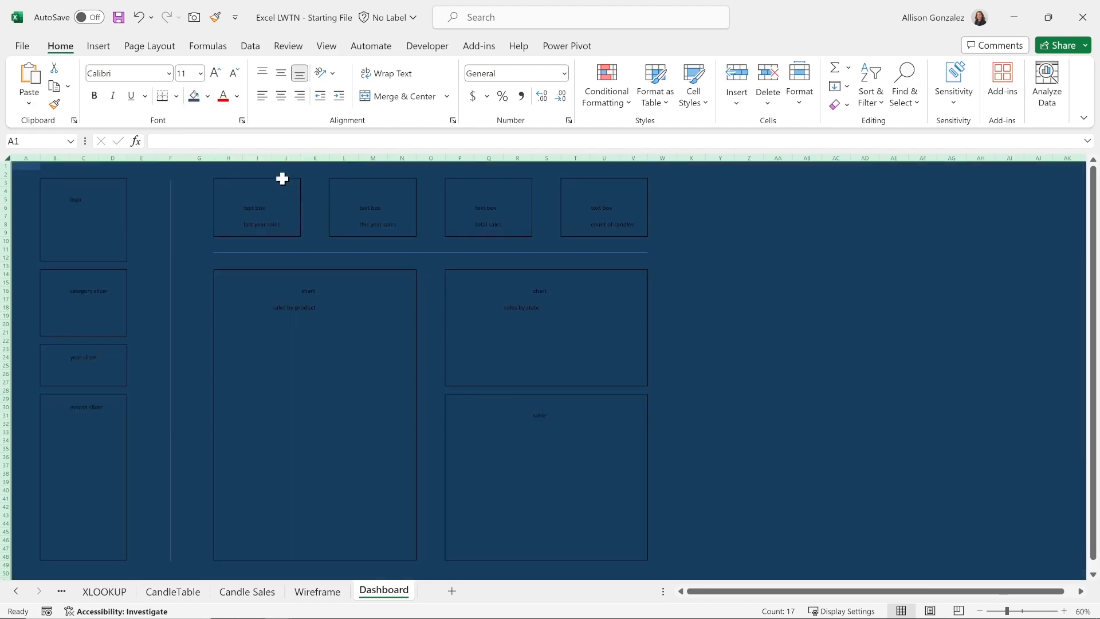
pyautogui.scroll(-20, 392, 286)
pyautogui.scroll(-20, 393, 285)
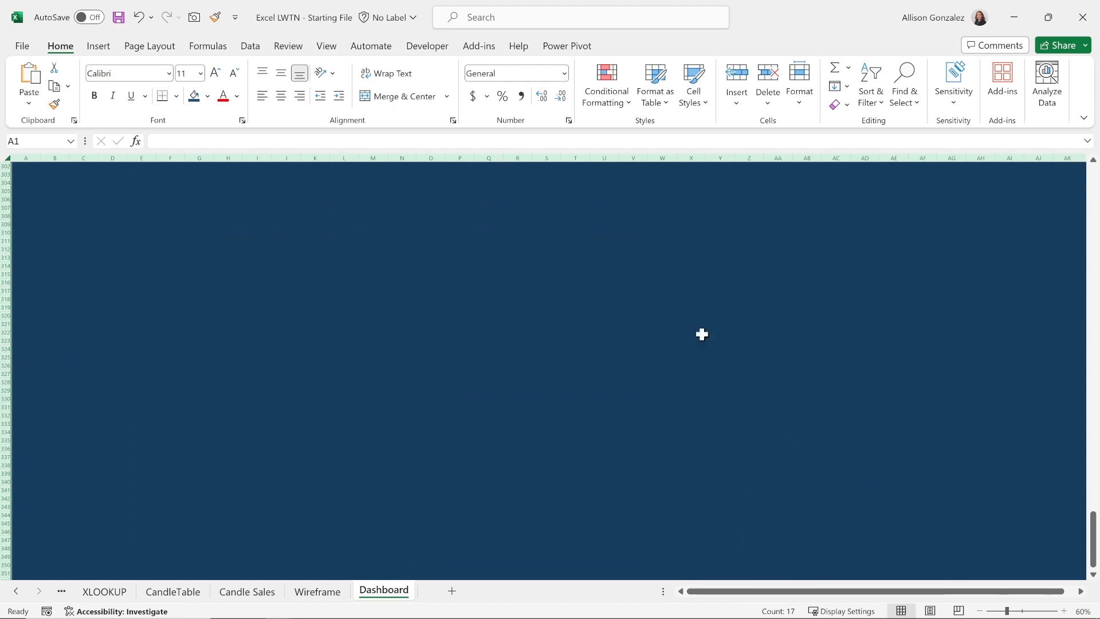
pyautogui.moveTo(1093, 533); pyautogui.dragTo(1088, 168)
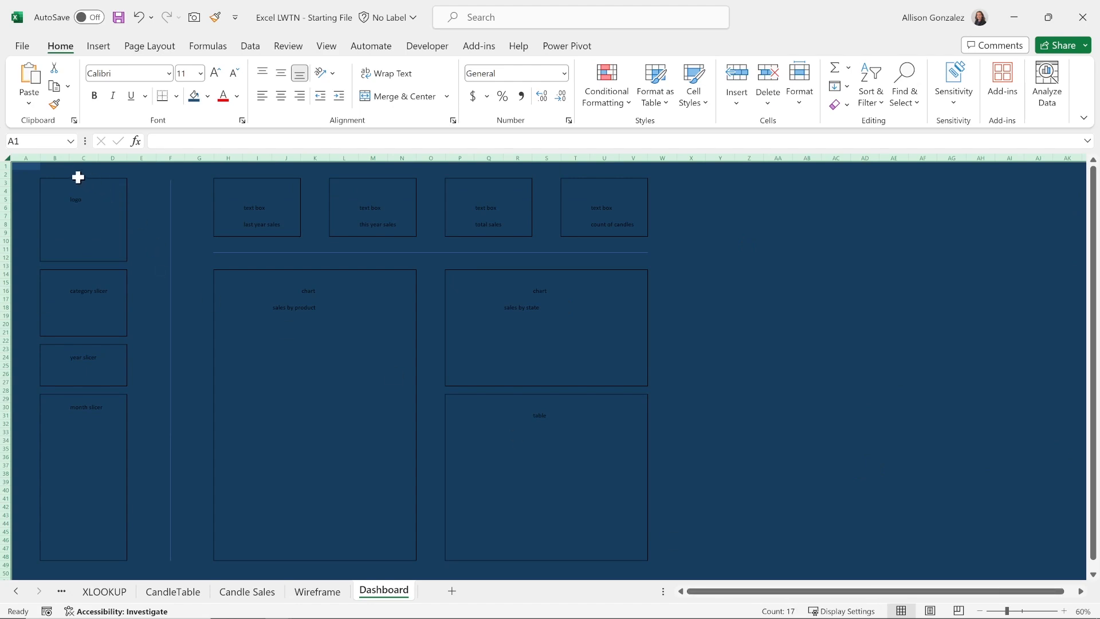
# - Fill the dashboard area A1:W51 with the second-darkest shade of the light blue theme color
pyautogui.moveTo(23, 167); pyautogui.dragTo(646, 555)
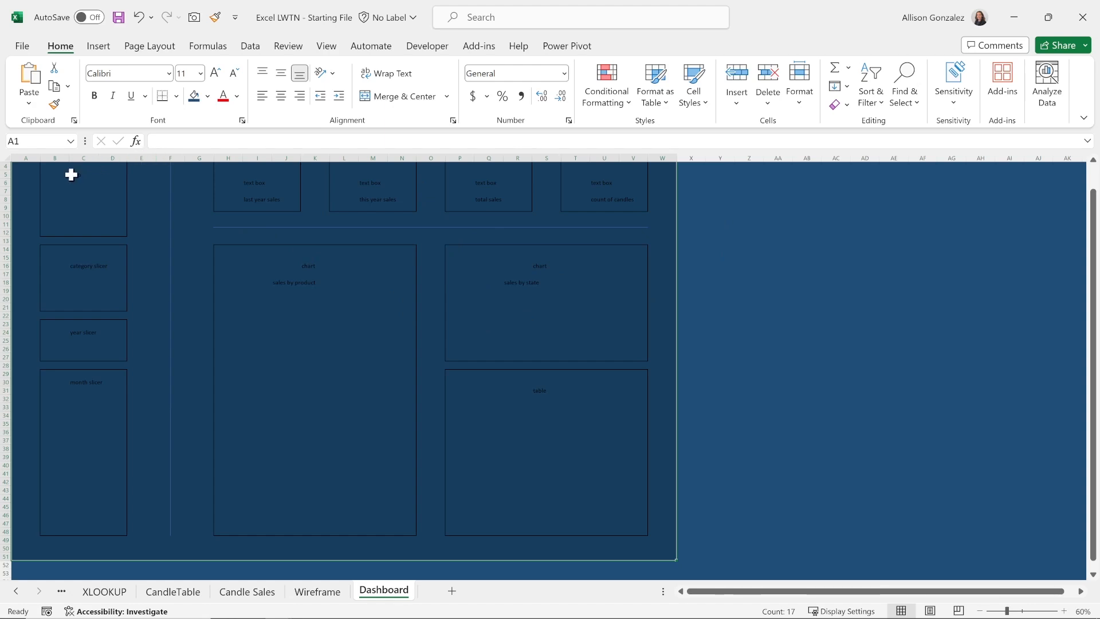
pyautogui.click(206, 96)
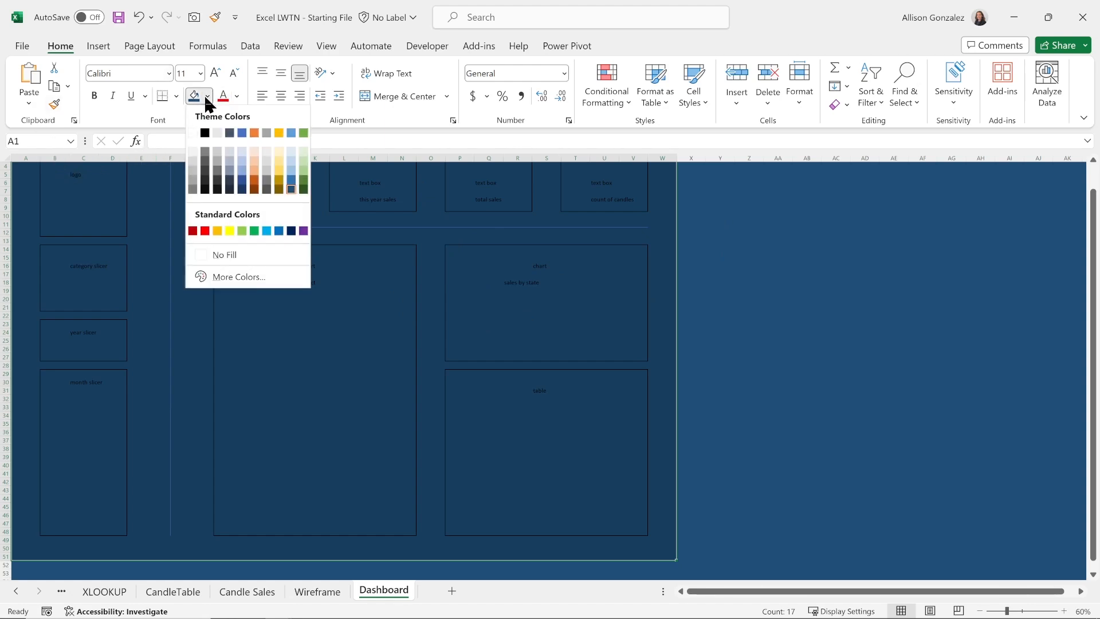
pyautogui.click(291, 186)
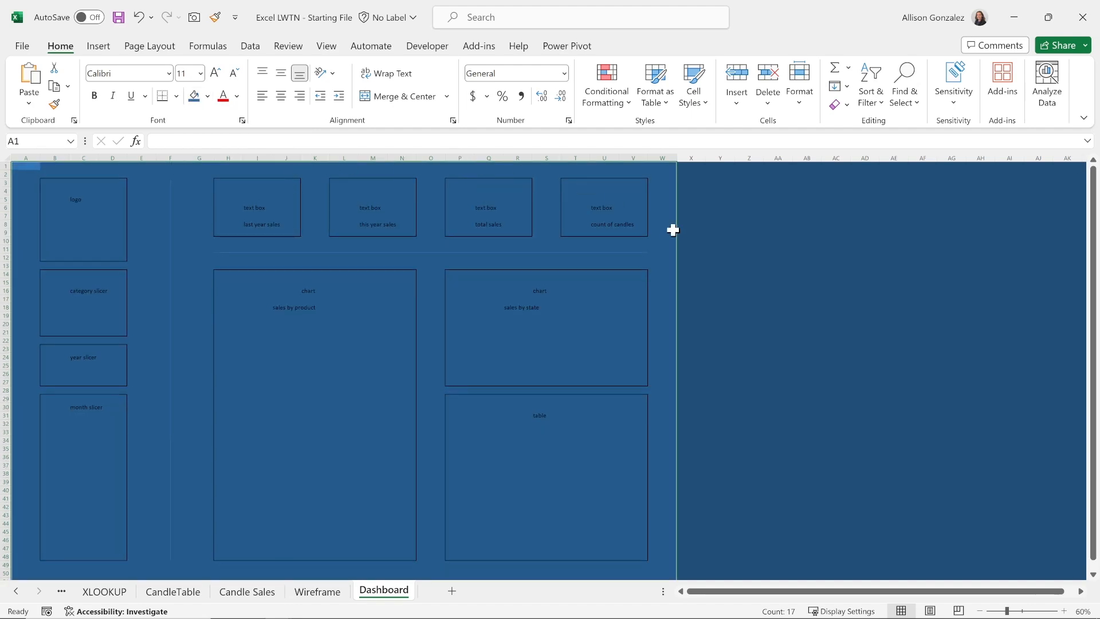
pyautogui.click(715, 226)
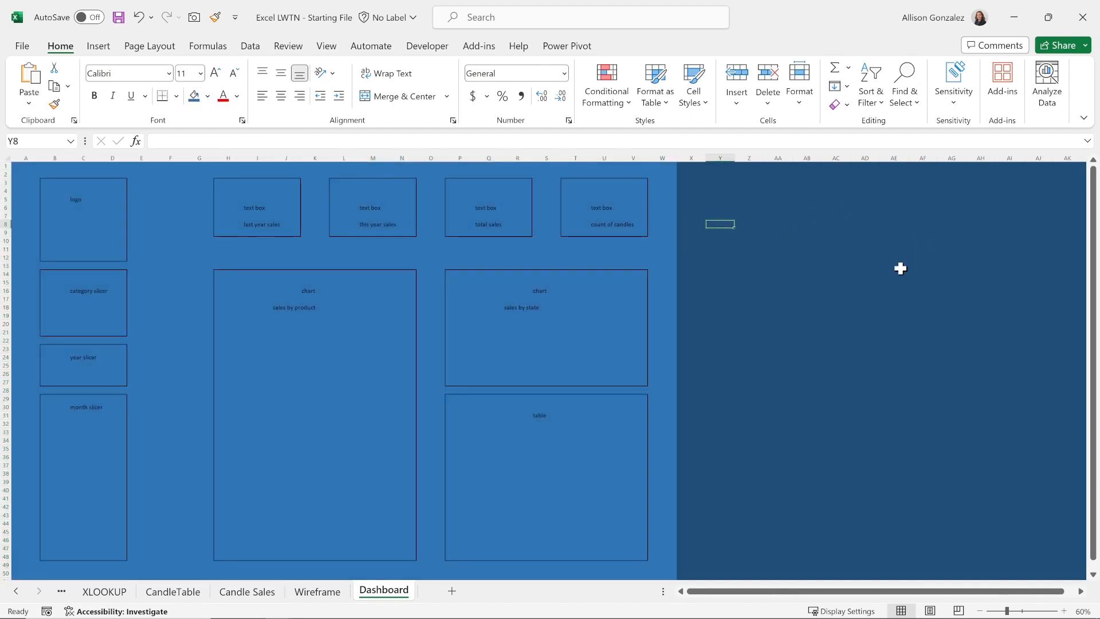
# - Set the outline color of the vertical divider line beside the slicer blocks to white
pyautogui.scroll(-2, 894, 268)
pyautogui.scroll(-7, 901, 269)
pyautogui.scroll(9, 900, 267)
pyautogui.click(170, 222)
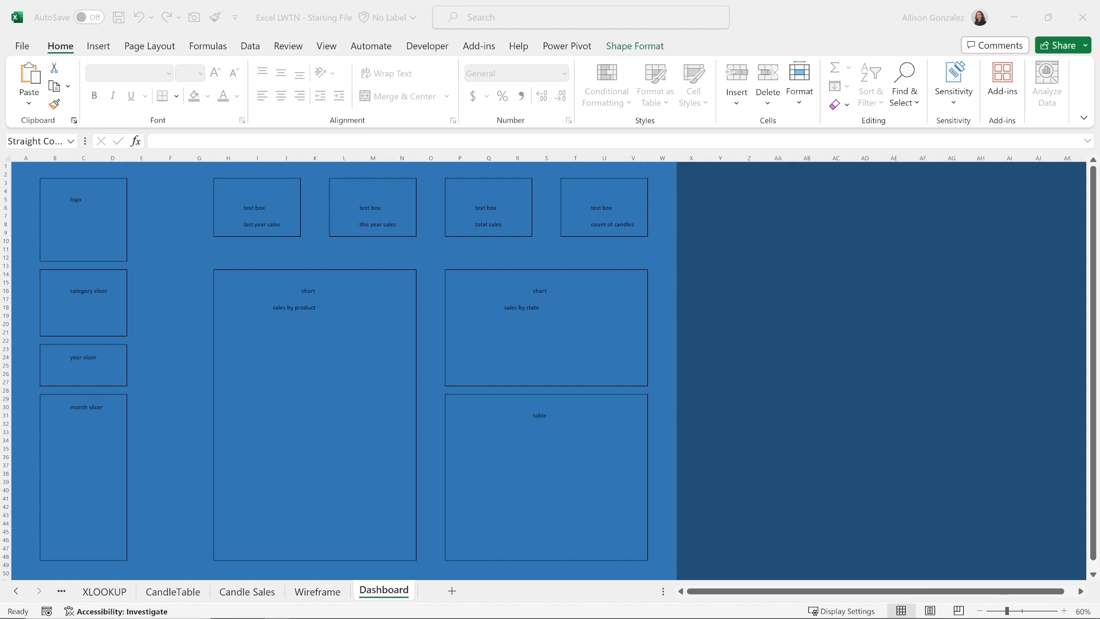
pyautogui.click(173, 234)
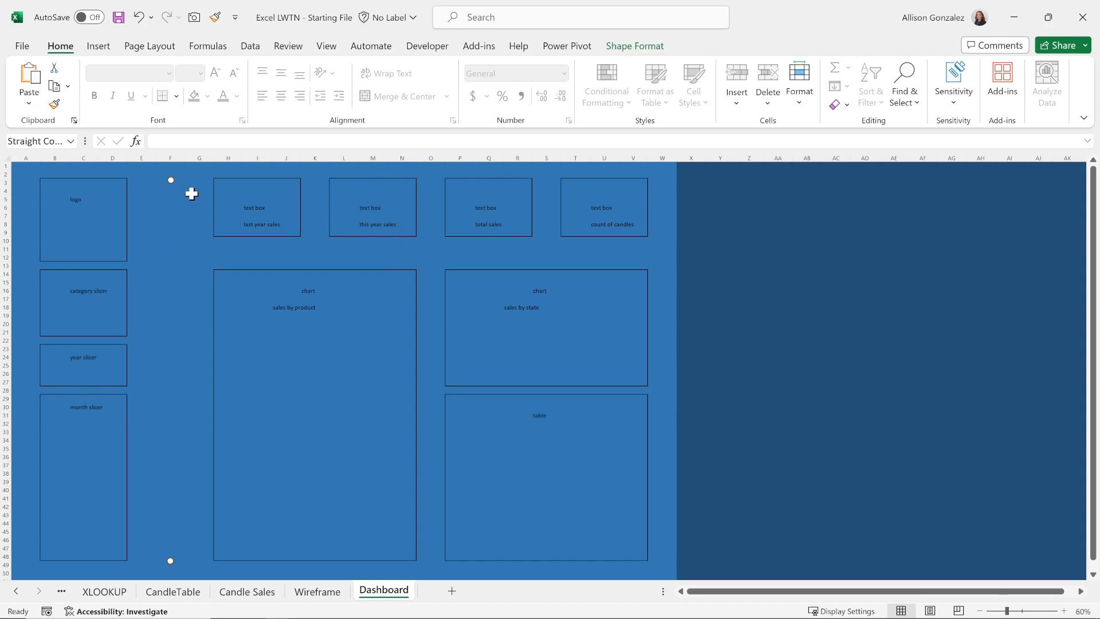
pyautogui.click(634, 46)
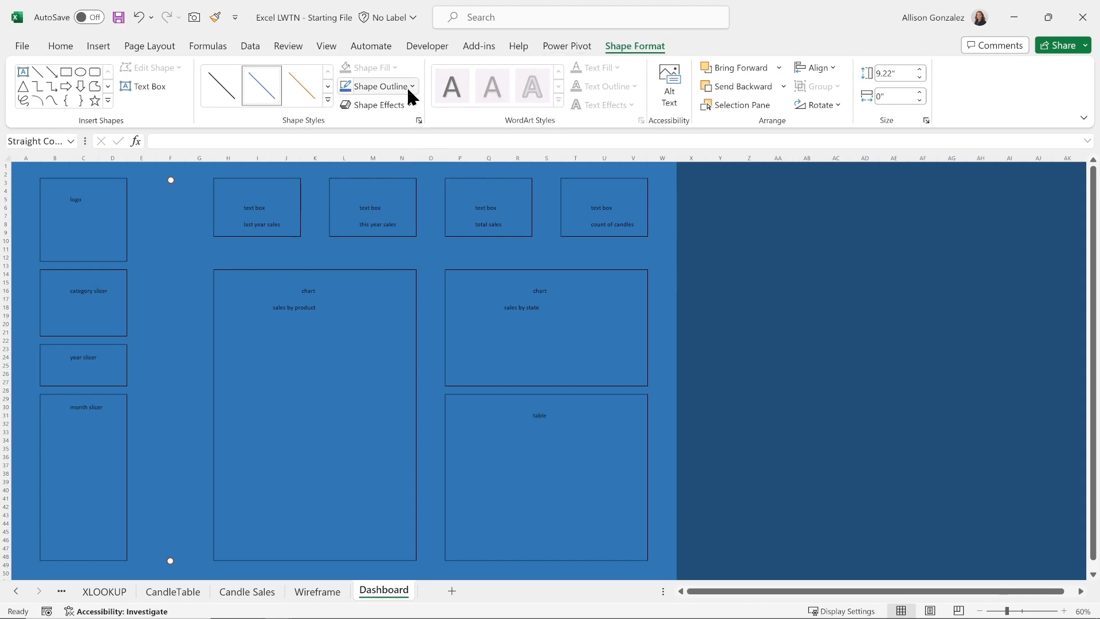
pyautogui.click(413, 86)
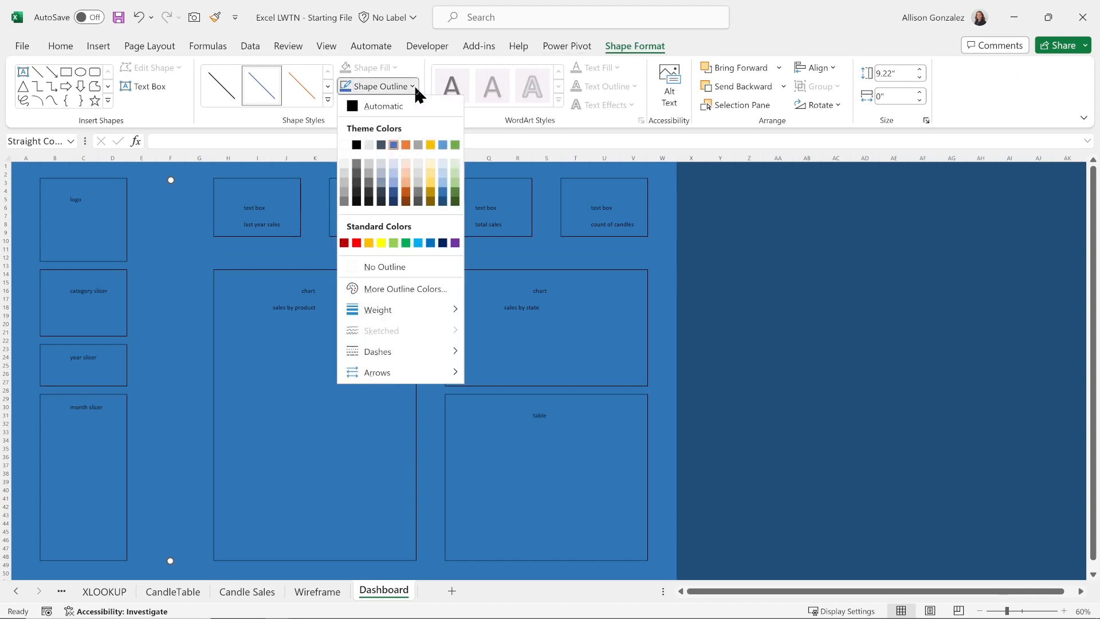
pyautogui.click(344, 145)
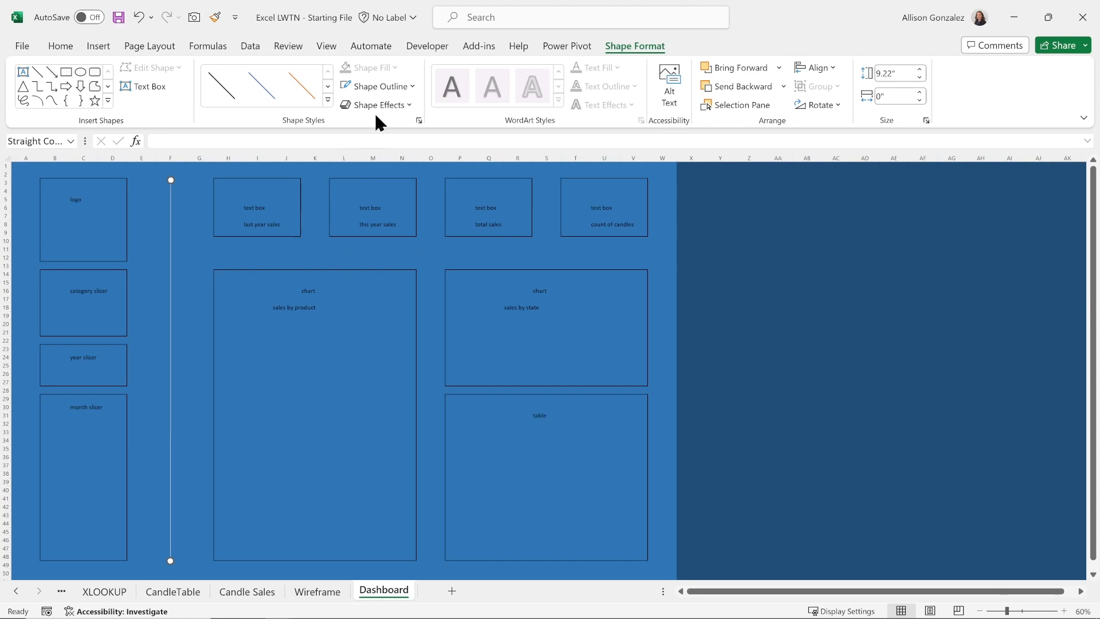
# - Add an outer shadow offset toward the bottom right to the vertical divider line
pyautogui.click(411, 104)
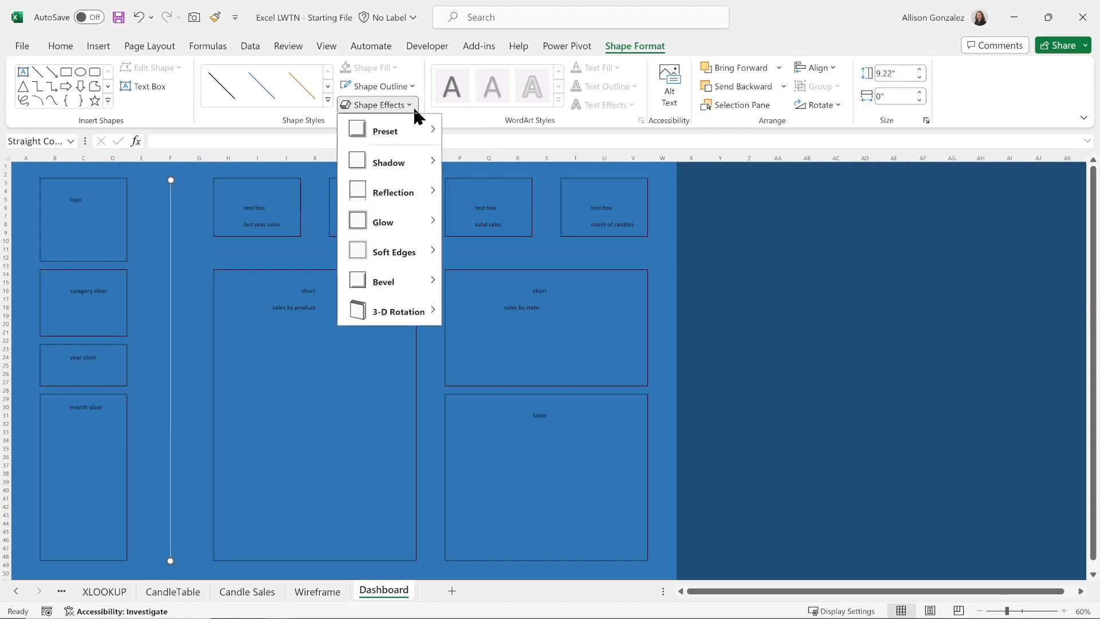
pyautogui.moveTo(394, 169)
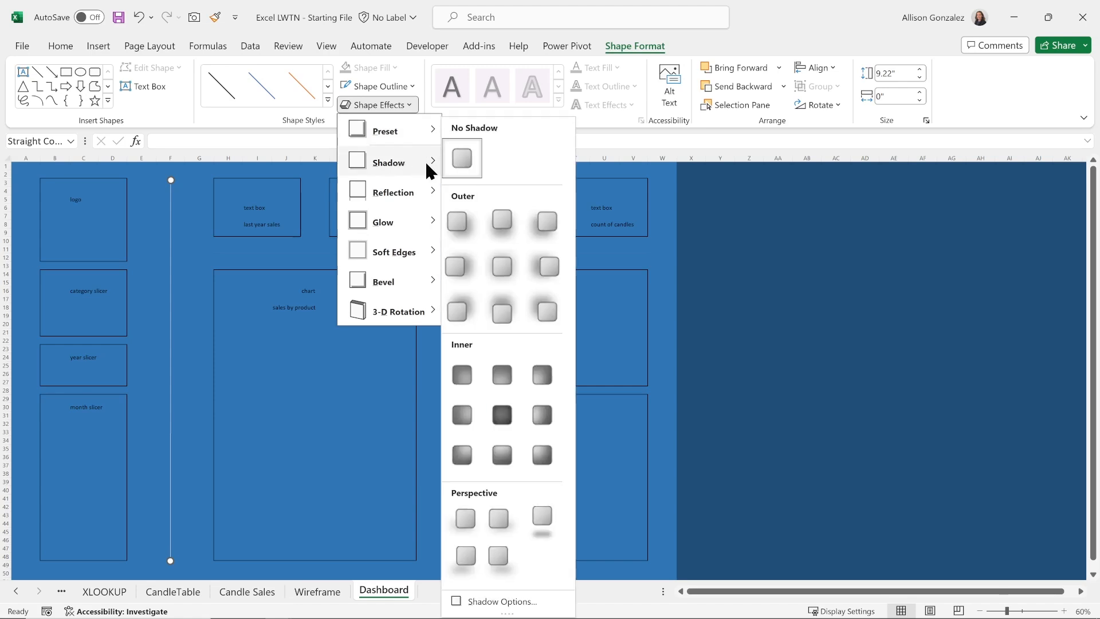
pyautogui.click(466, 227)
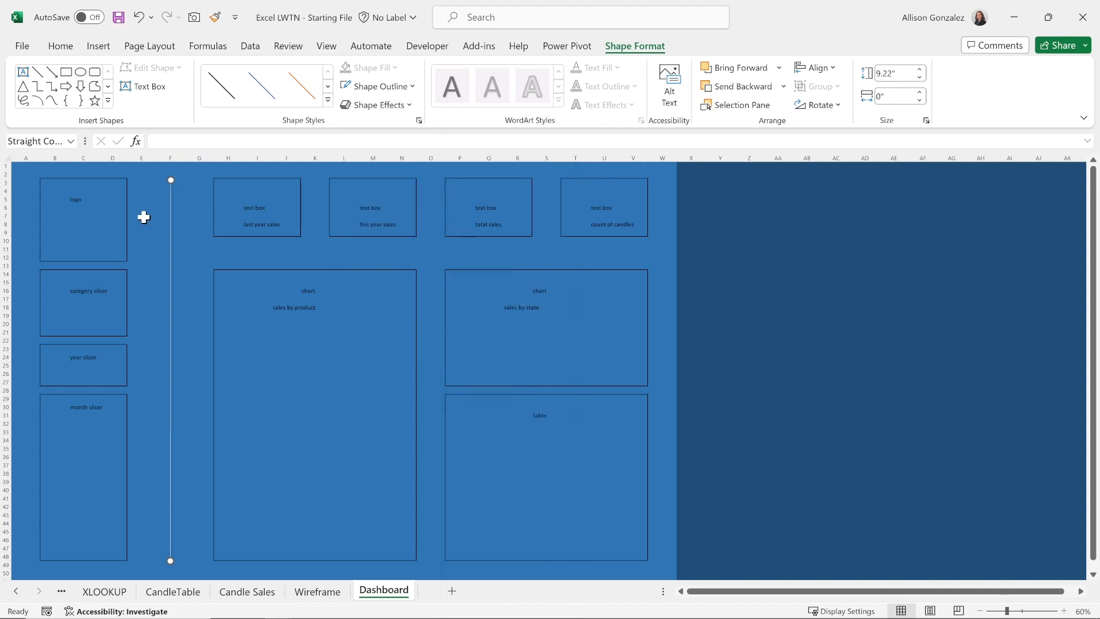
pyautogui.click(217, 274)
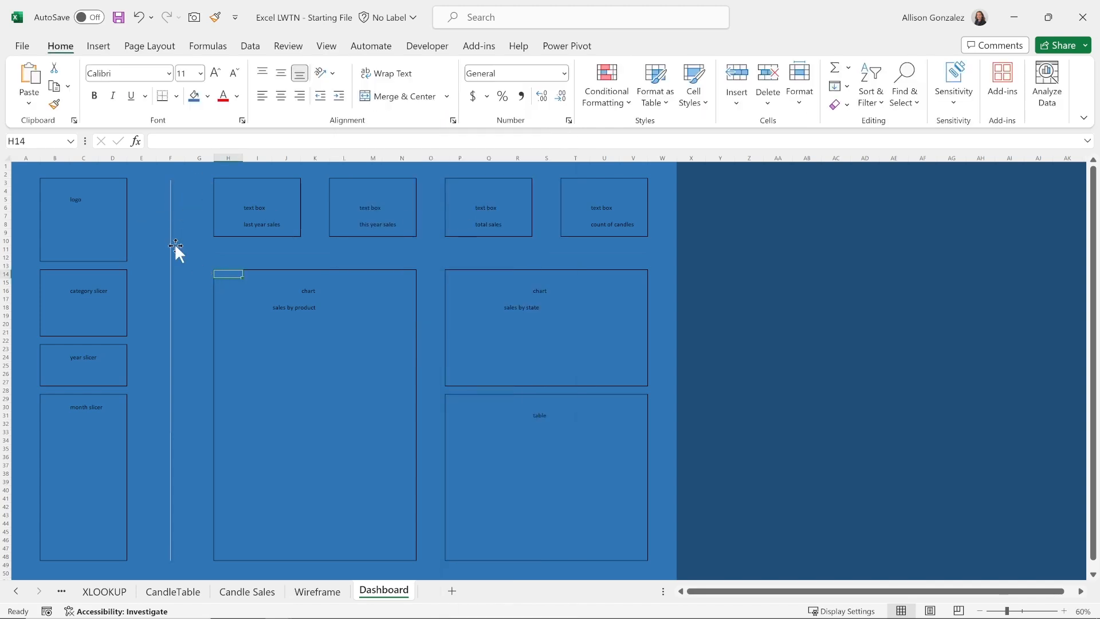
# - Copy the vertical divider's formatting onto the horizontal divider line below the text box blocks with Format Painter
pyautogui.click(169, 227)
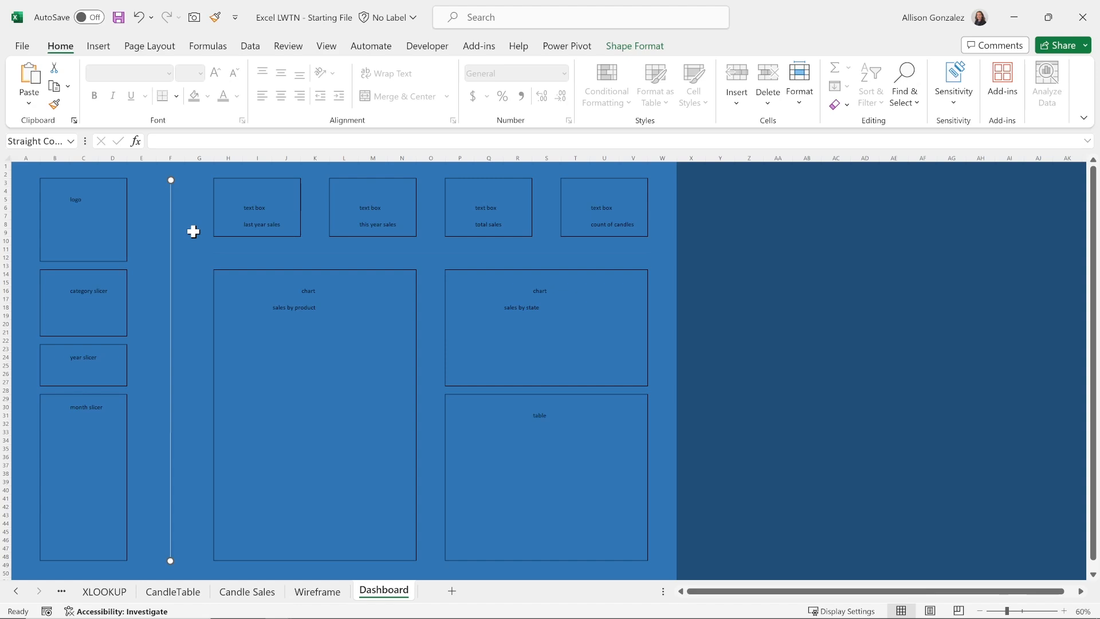
pyautogui.click(53, 105)
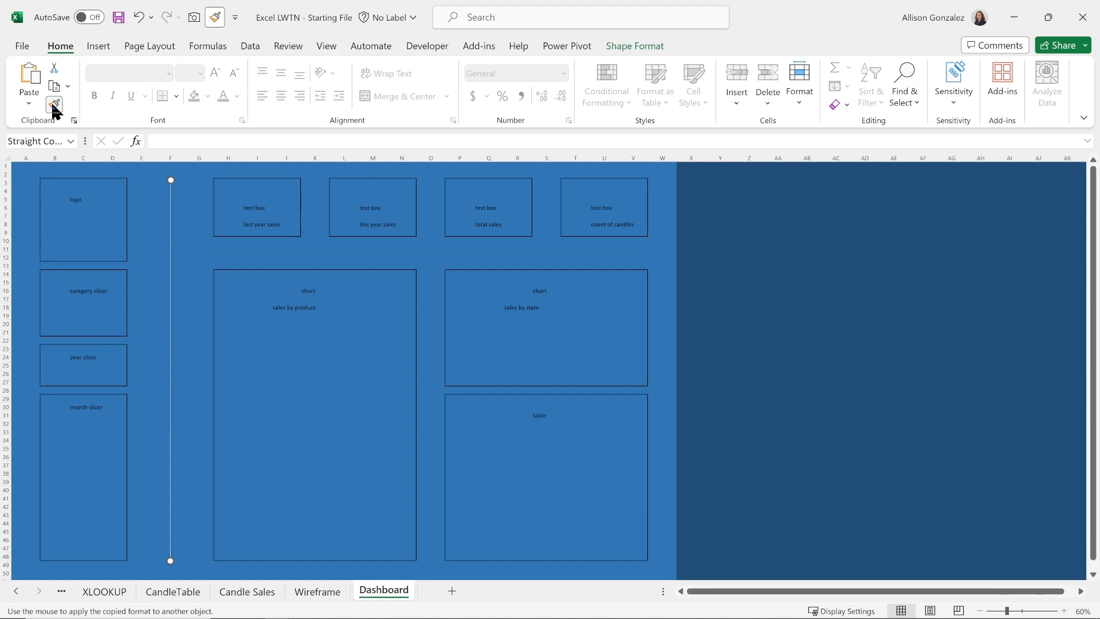
pyautogui.click(305, 252)
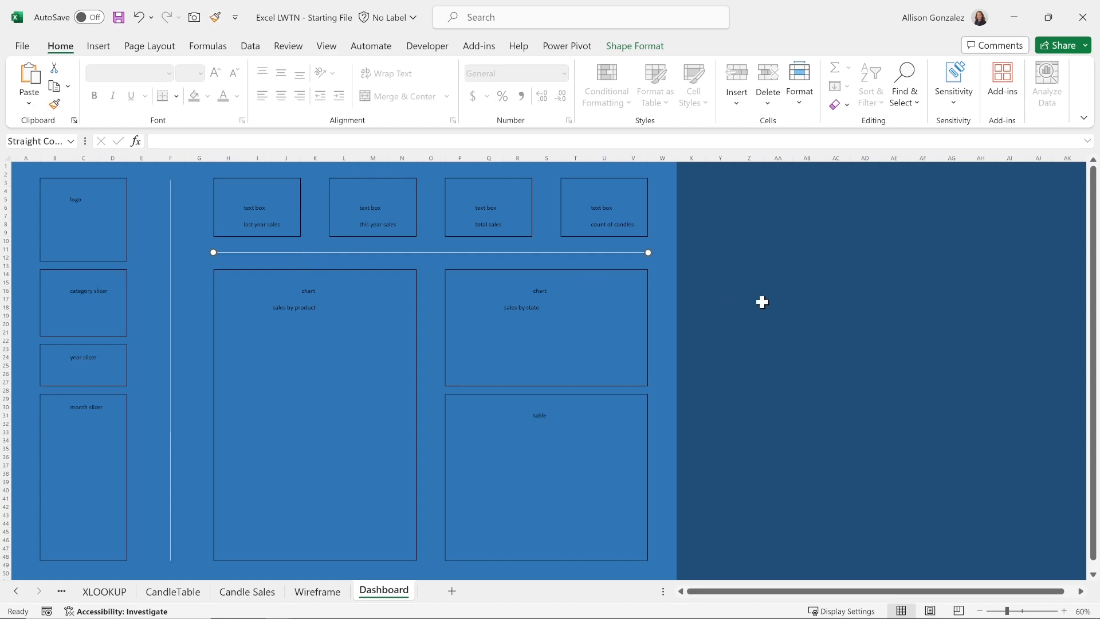
pyautogui.click(713, 268)
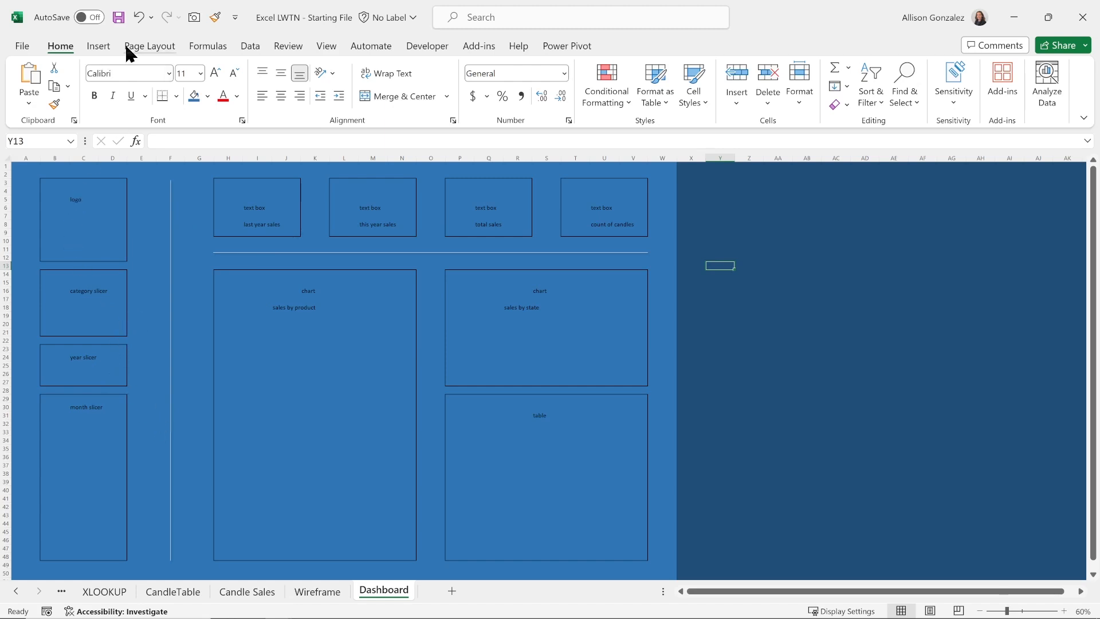
# - Draw a rectangle about 9.69" high and 2.68" wide covering the logo and slicer blocks
pyautogui.click(107, 49)
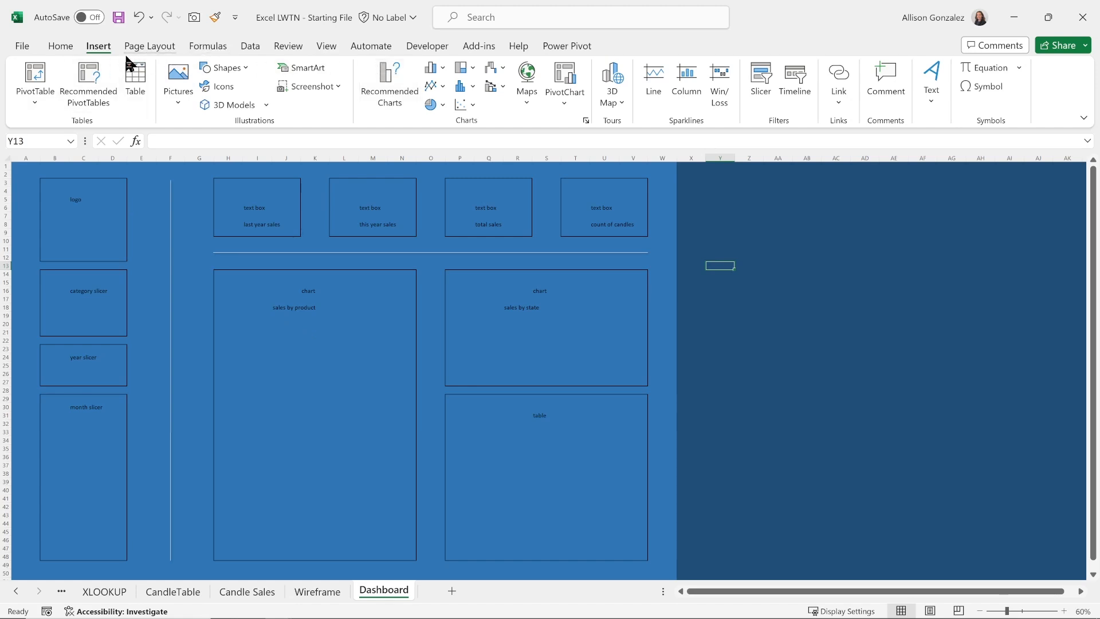
pyautogui.click(239, 67)
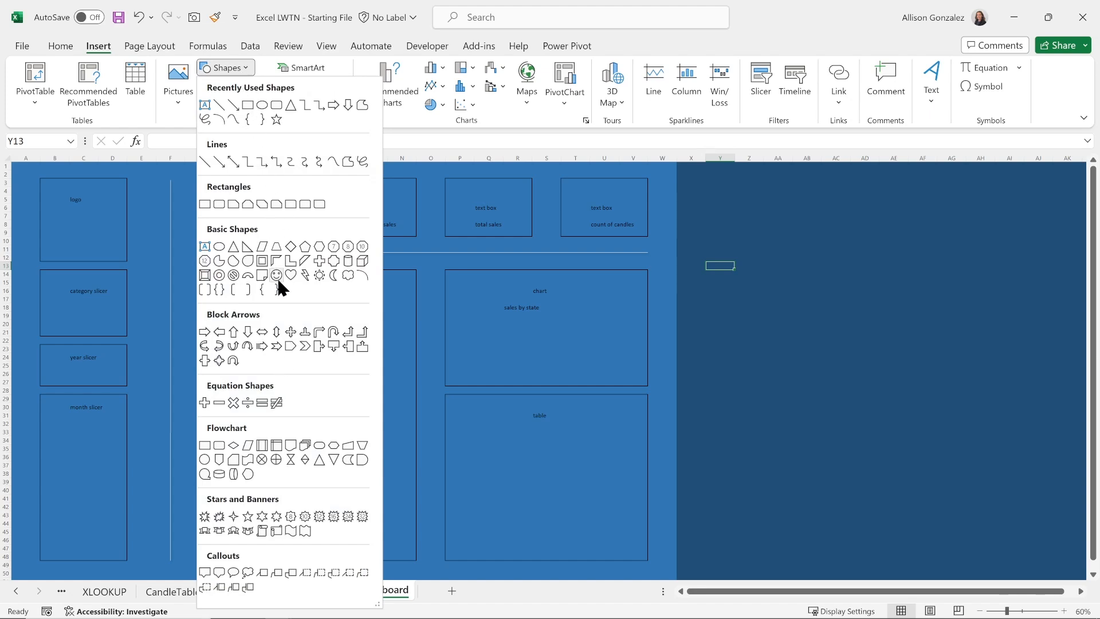
pyautogui.click(250, 104)
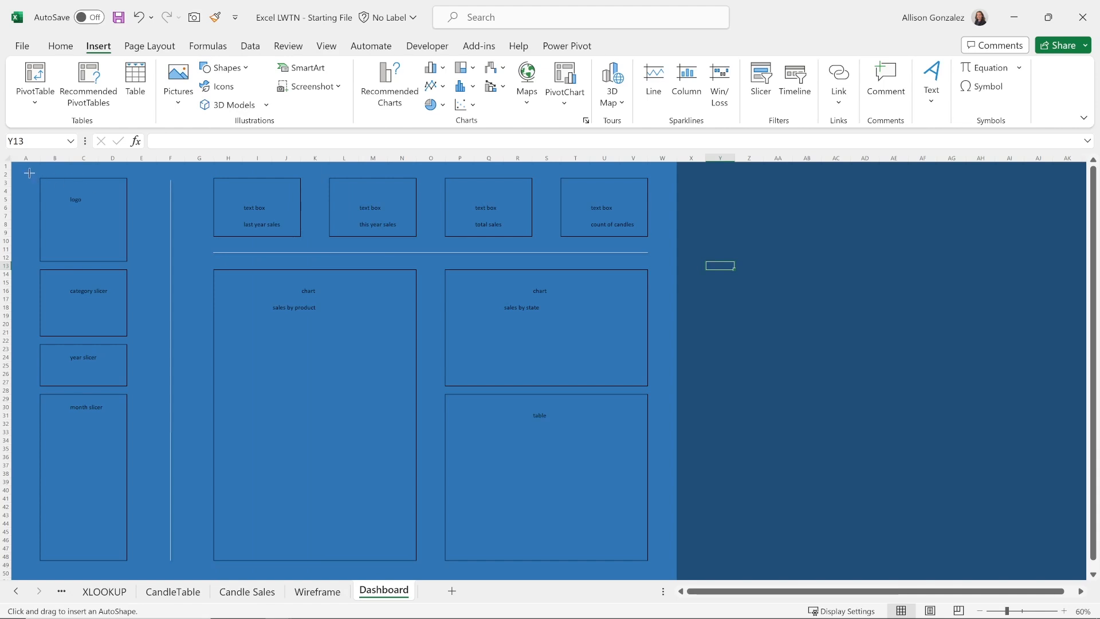
pyautogui.moveTo(30, 171); pyautogui.dragTo(141, 573)
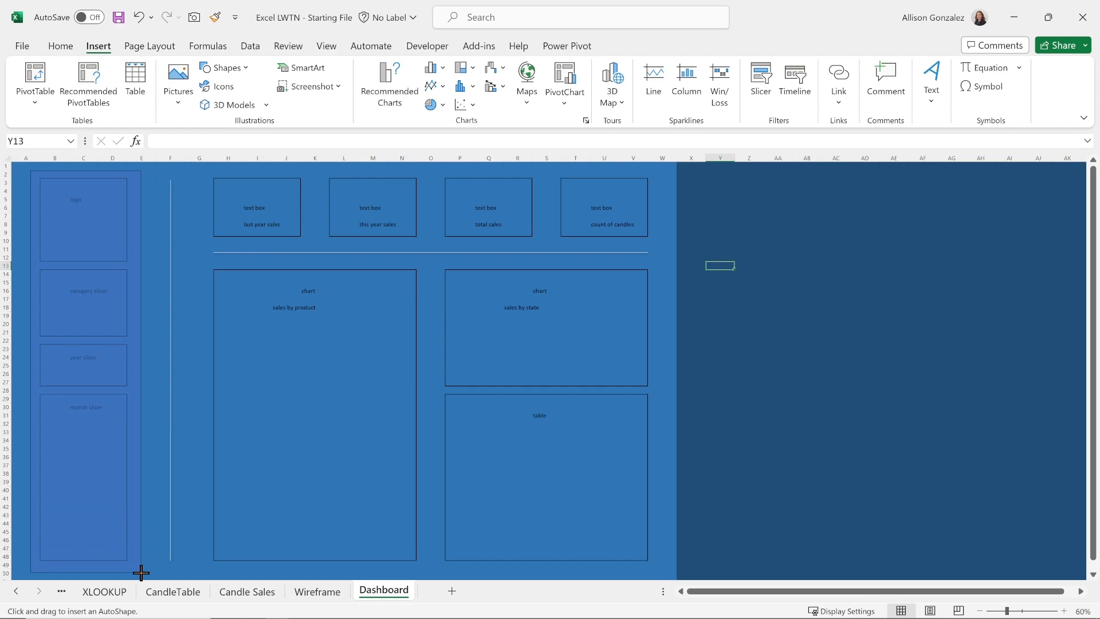
pyautogui.moveTo(141, 572); pyautogui.dragTo(141, 571)
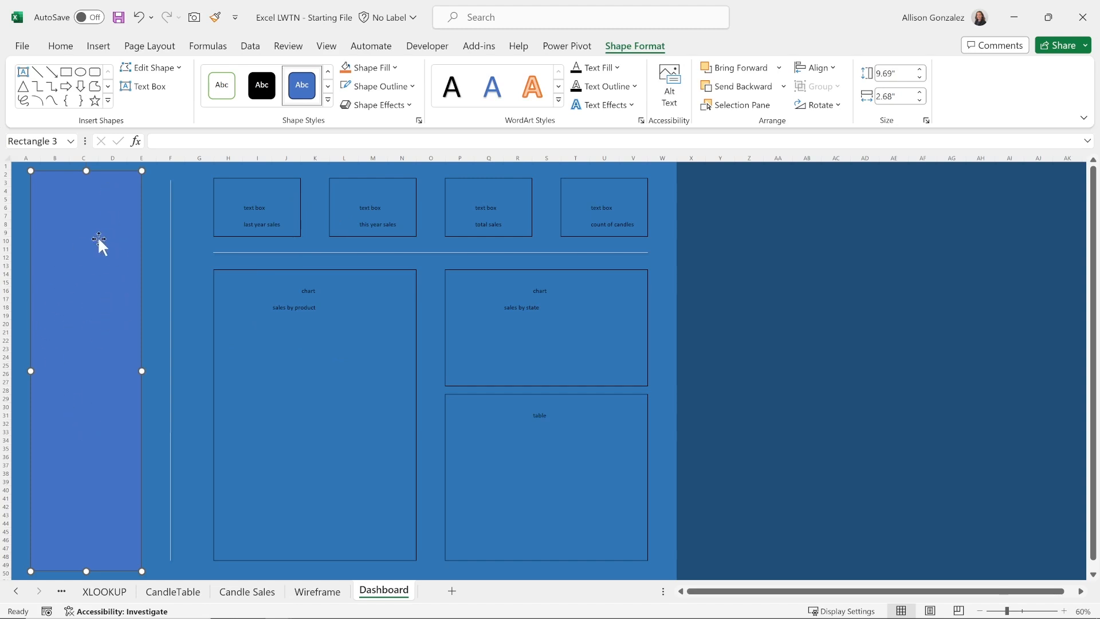
# - Fill the rectangle with the Linear Down gradient from the dark variations
pyautogui.click(397, 67)
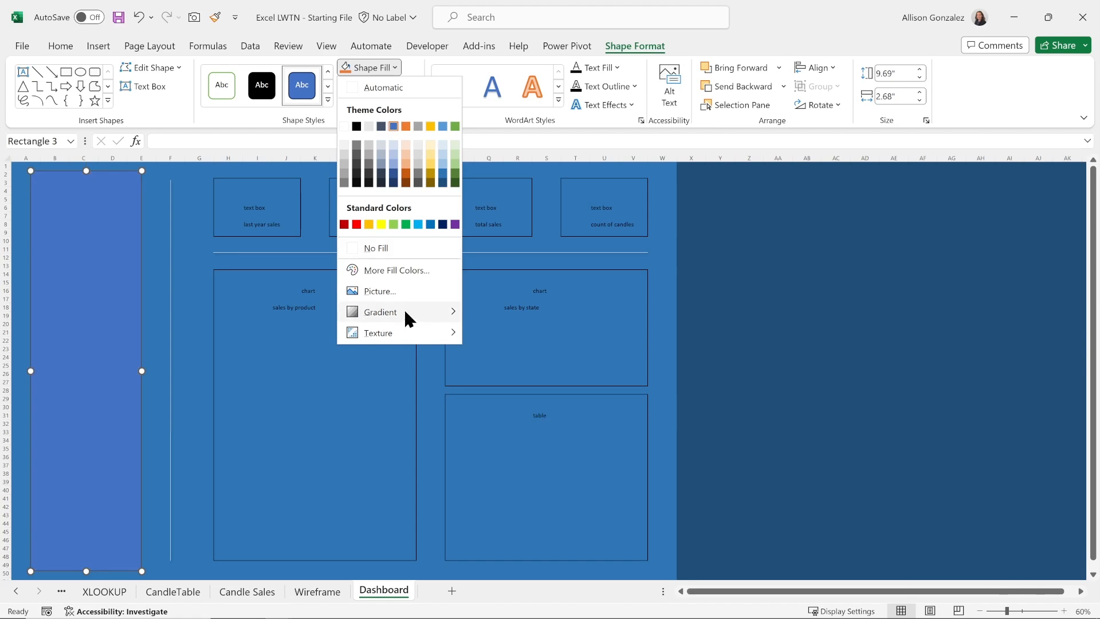
pyautogui.moveTo(378, 319)
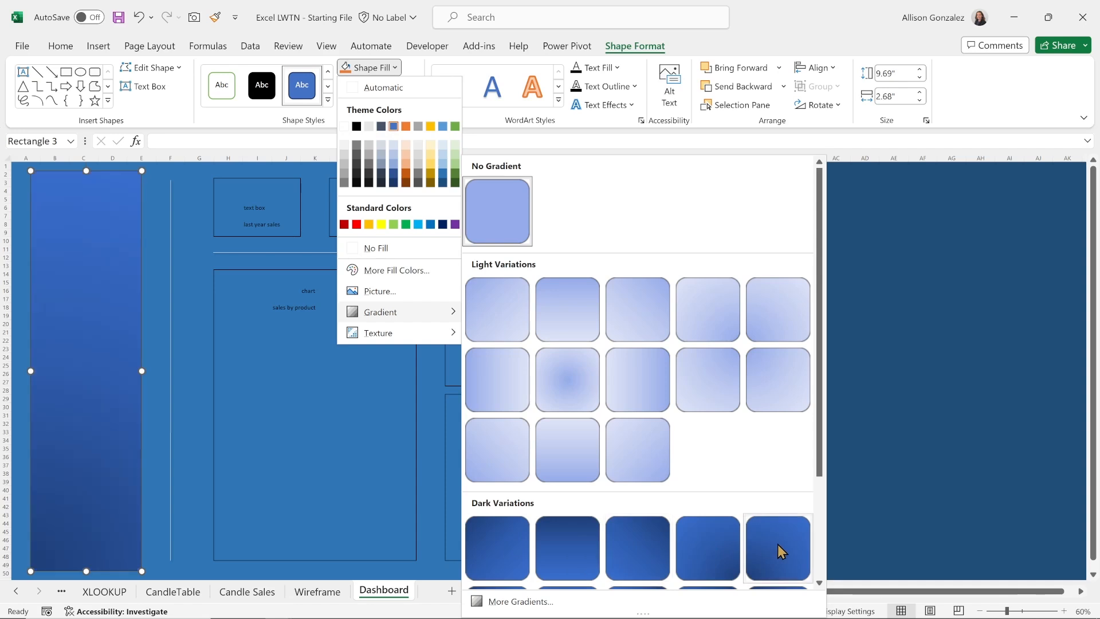
pyautogui.scroll(-3, 692, 527)
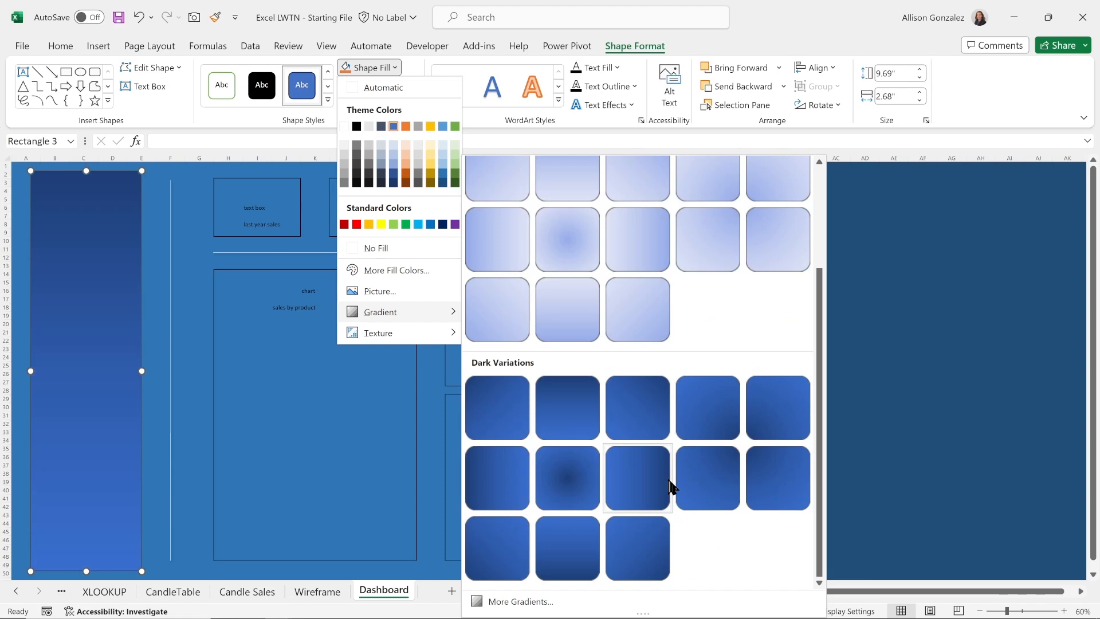
pyautogui.scroll(3, 667, 476)
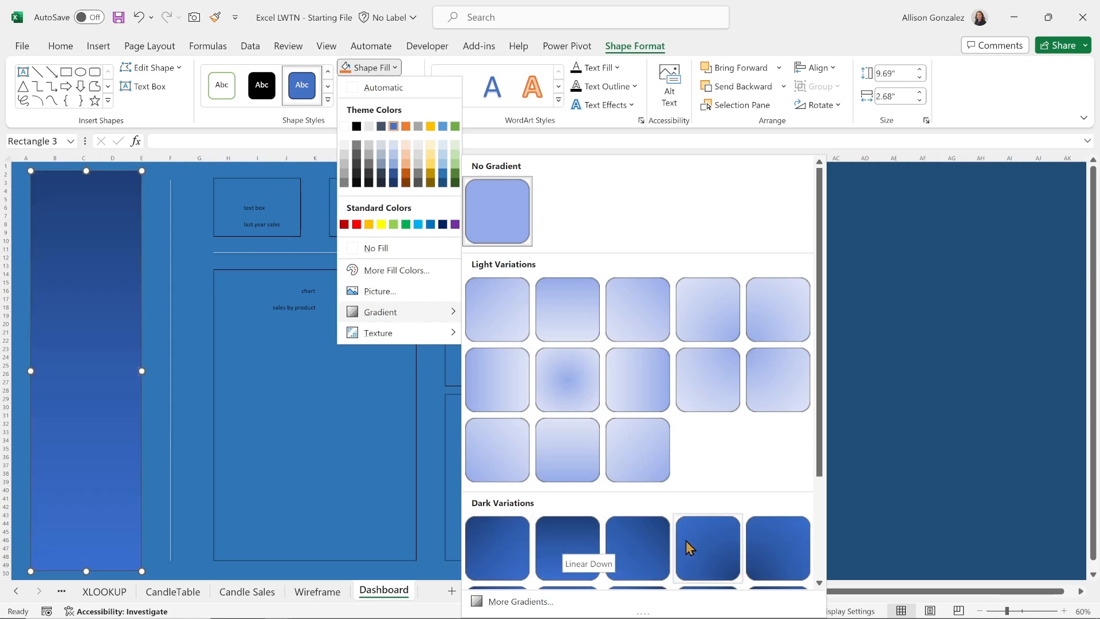
pyautogui.click(561, 535)
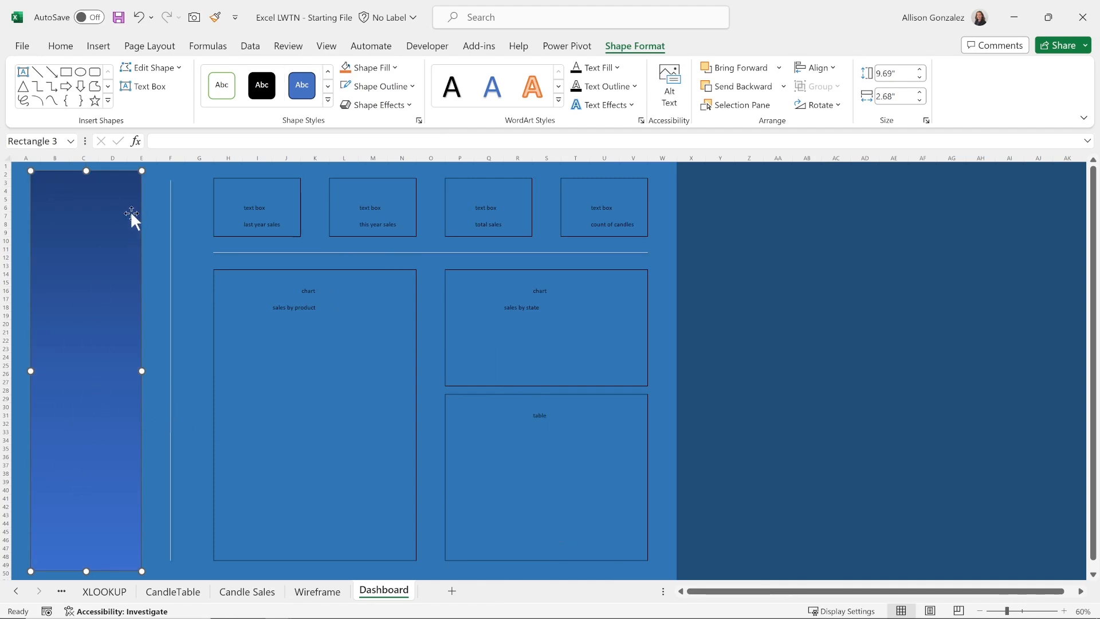
# - Open the detailed gradient settings for the rectangle and set its first gradient stop to white
pyautogui.click(394, 66)
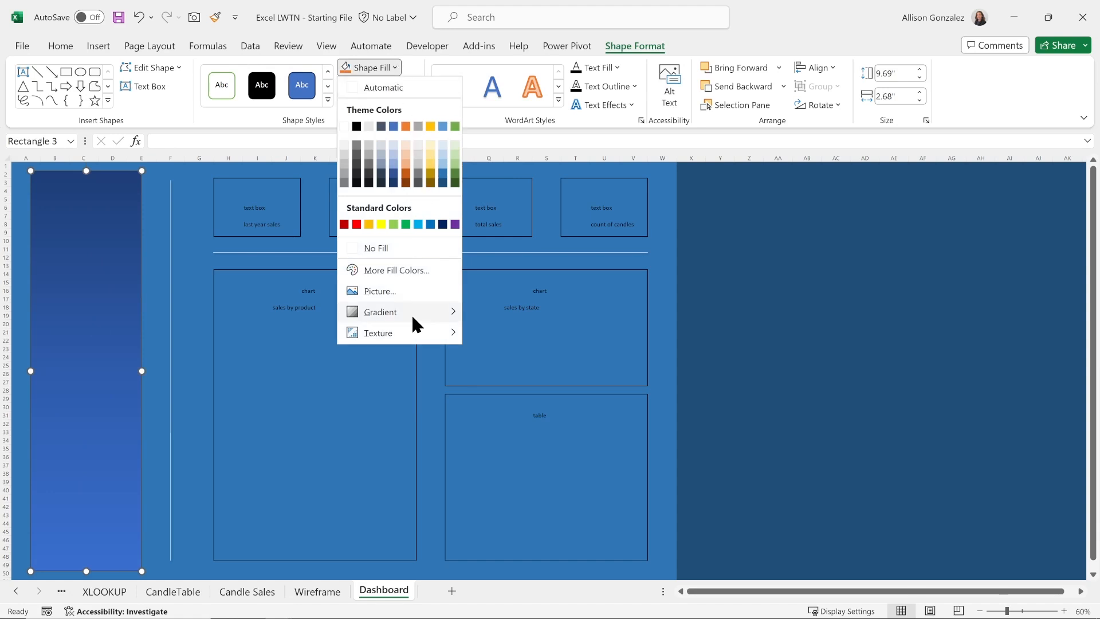
pyautogui.moveTo(421, 311)
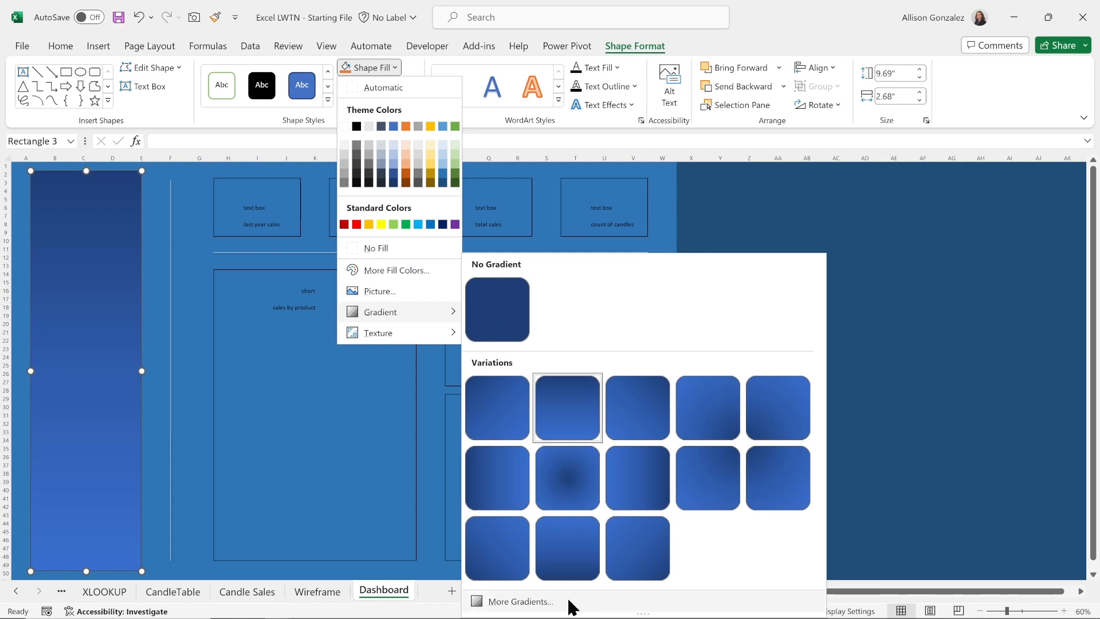
pyautogui.click(521, 601)
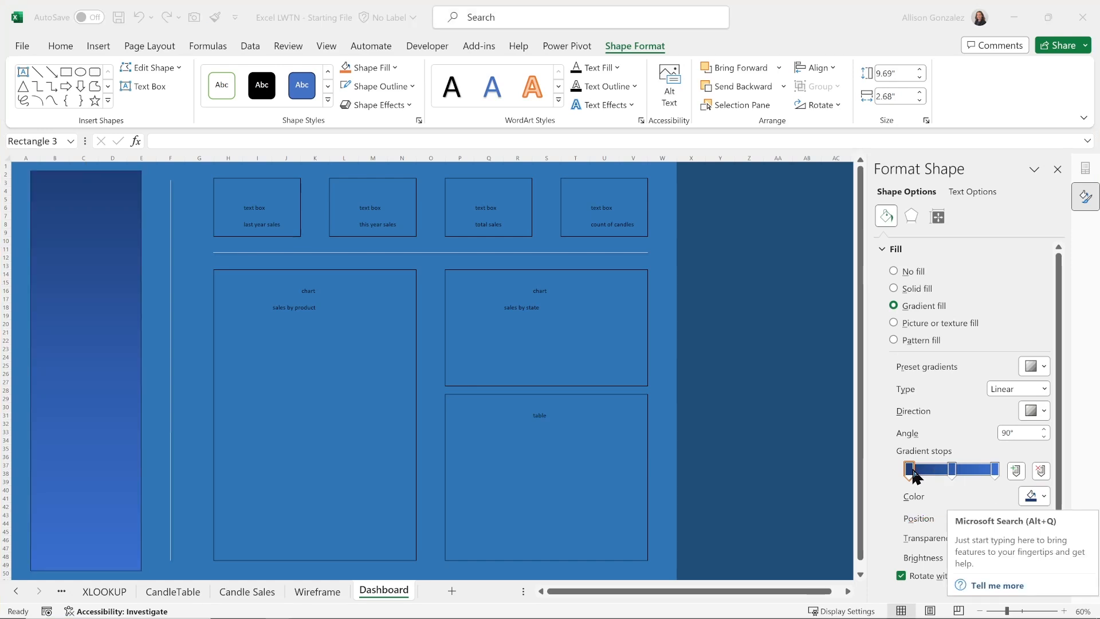
pyautogui.click(1045, 498)
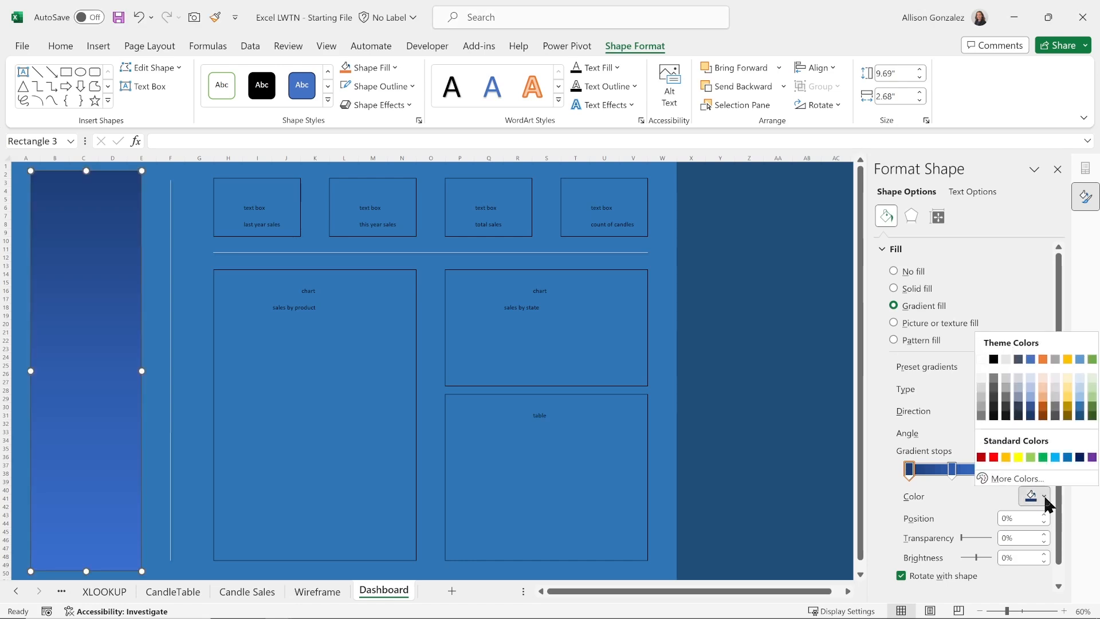
pyautogui.click(981, 359)
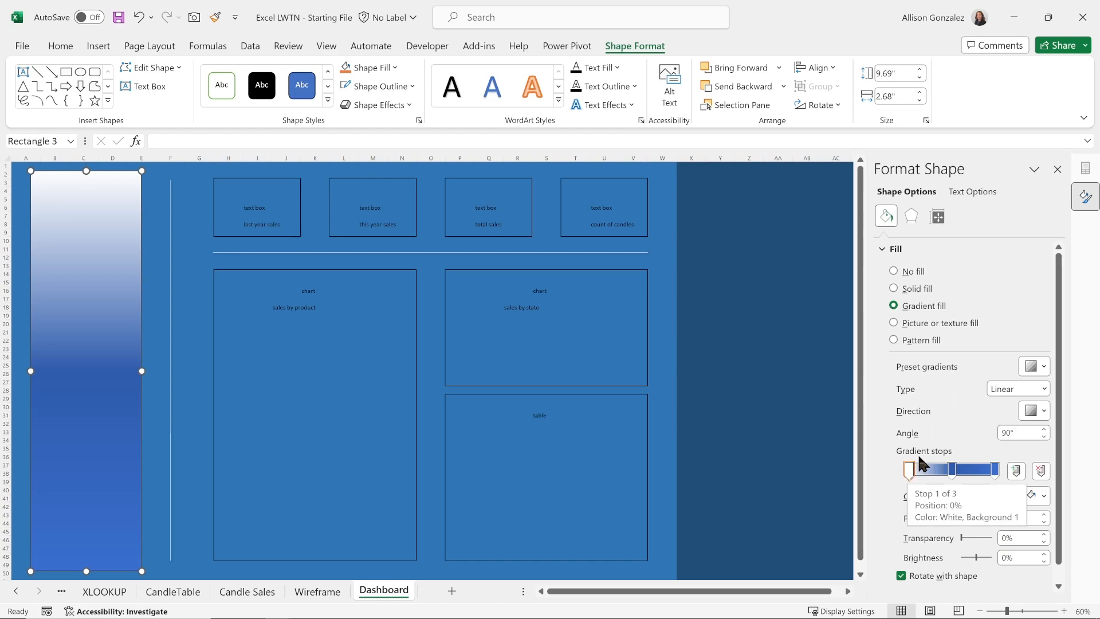
# - Set the rectangle's middle gradient stop at 50% to the light blue theme color
pyautogui.click(954, 471)
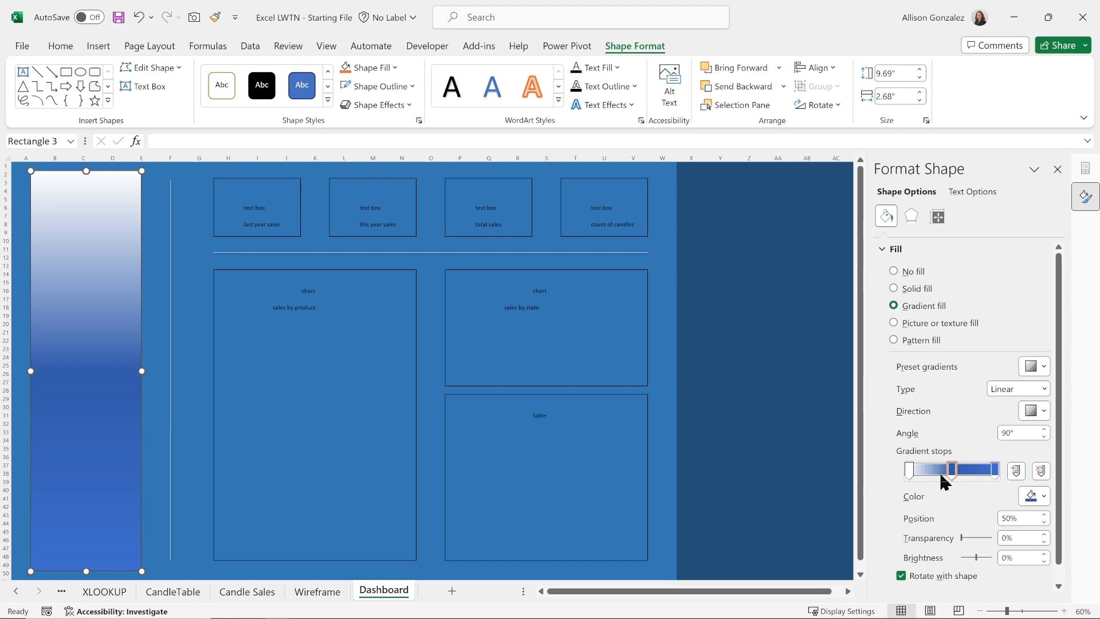
pyautogui.click(1040, 508)
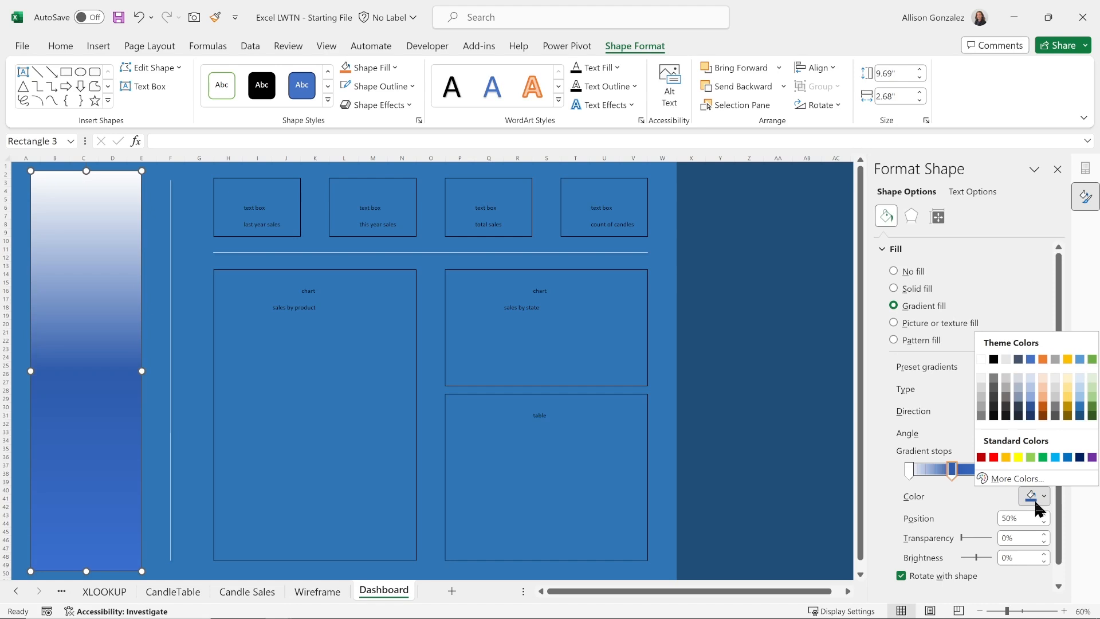
pyautogui.click(1079, 360)
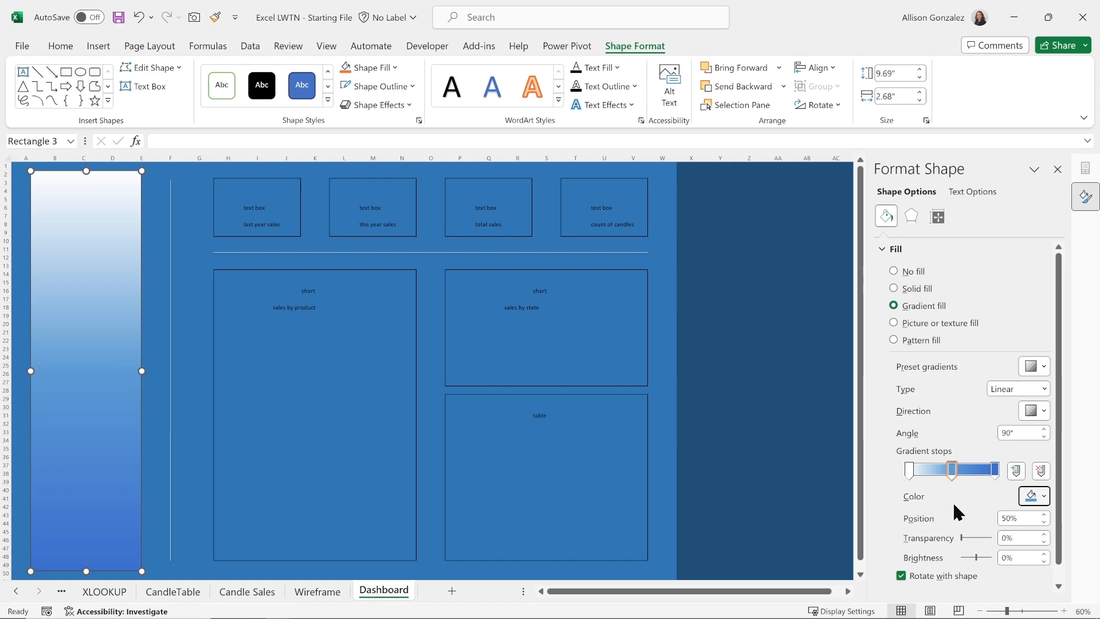
# - Apply the Offset: Bottom Right outer shadow to the gradient rectangle
pyautogui.click(1057, 170)
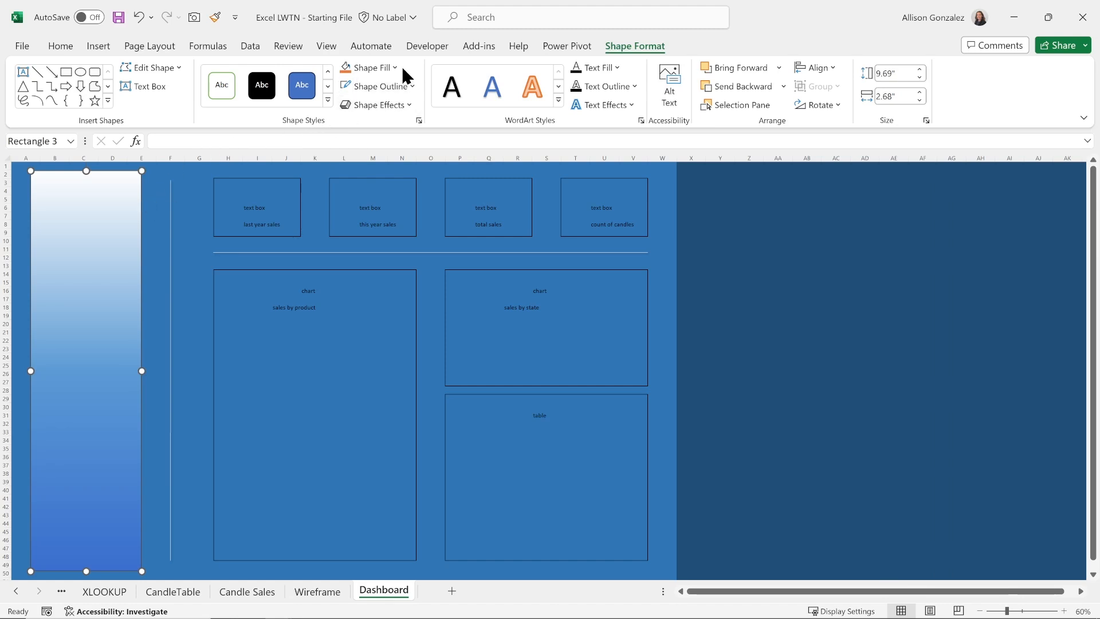
pyautogui.click(408, 105)
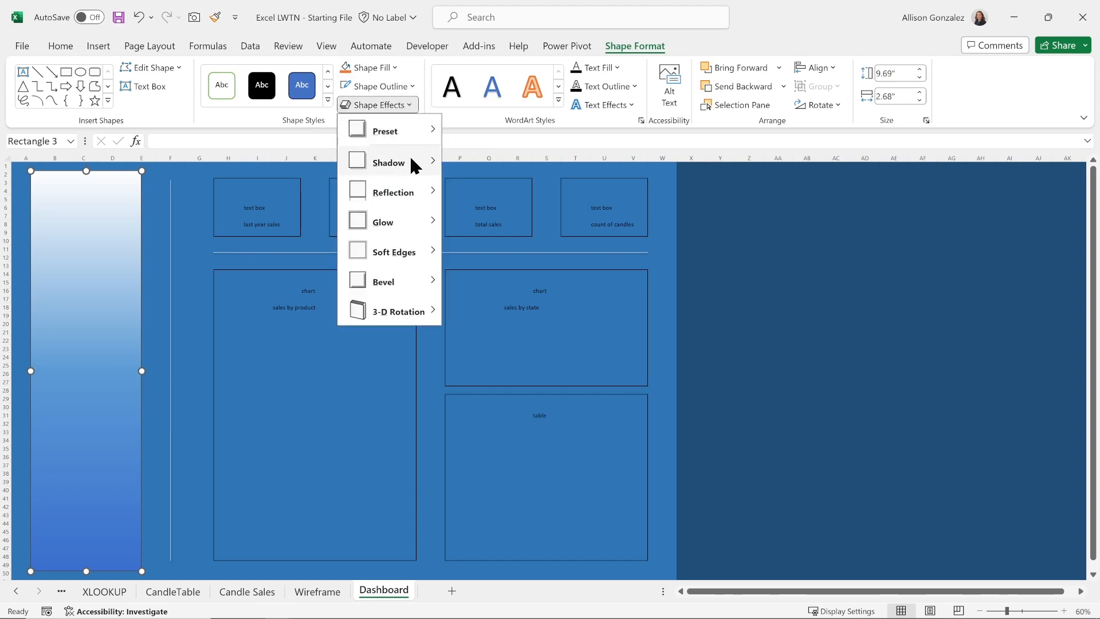
pyautogui.moveTo(422, 165)
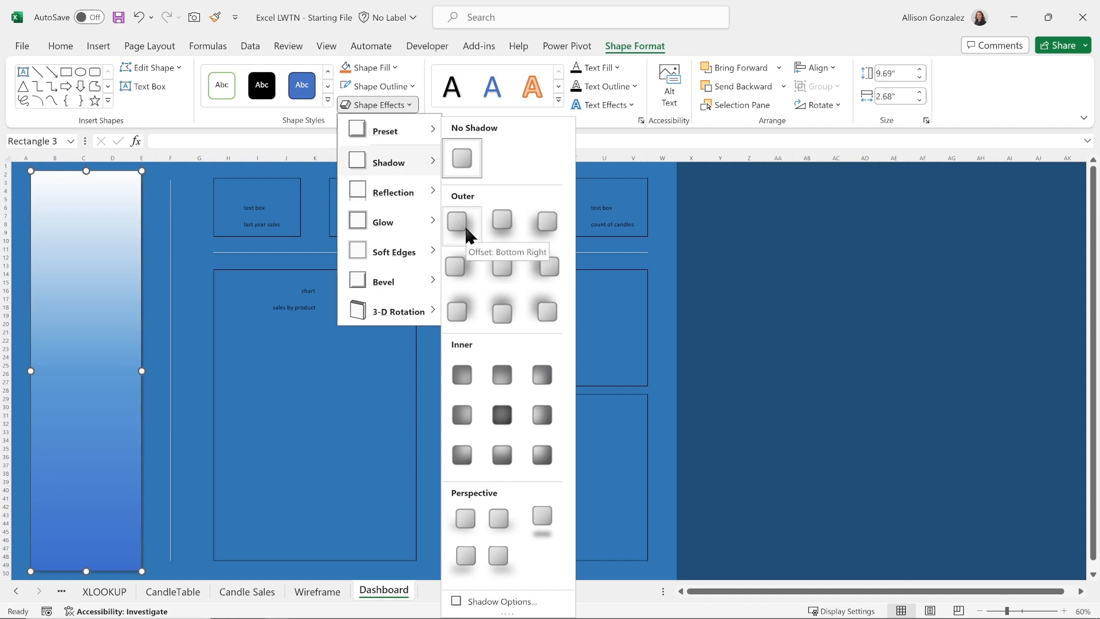
pyautogui.click(458, 222)
# - Remove the outline from the gradient rectangle
pyautogui.click(148, 298)
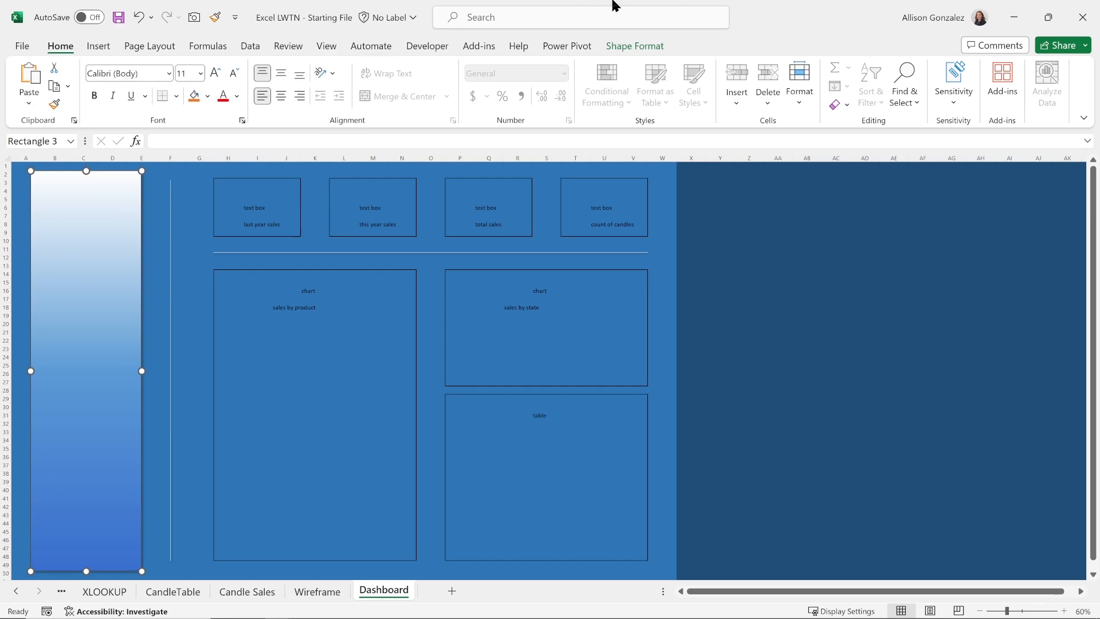
pyautogui.click(630, 46)
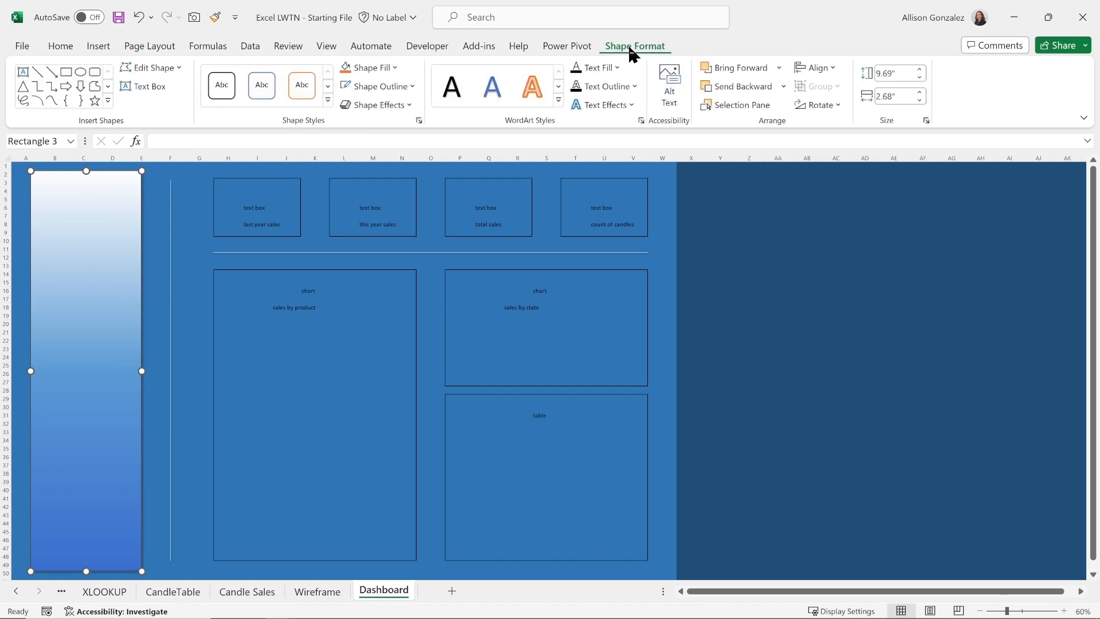
pyautogui.click(413, 86)
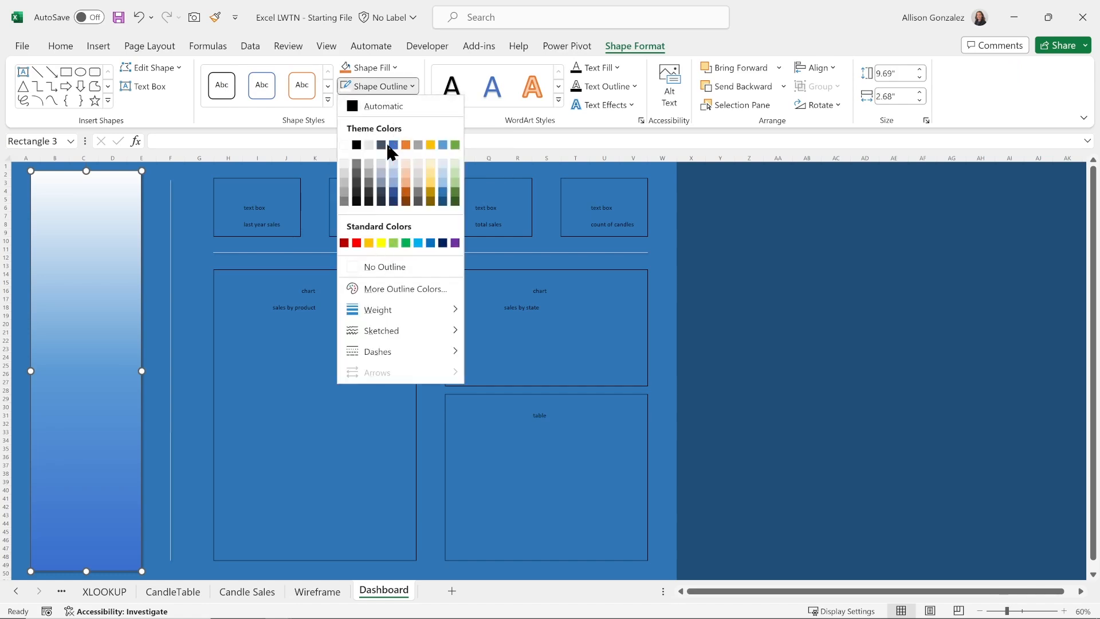
pyautogui.click(365, 267)
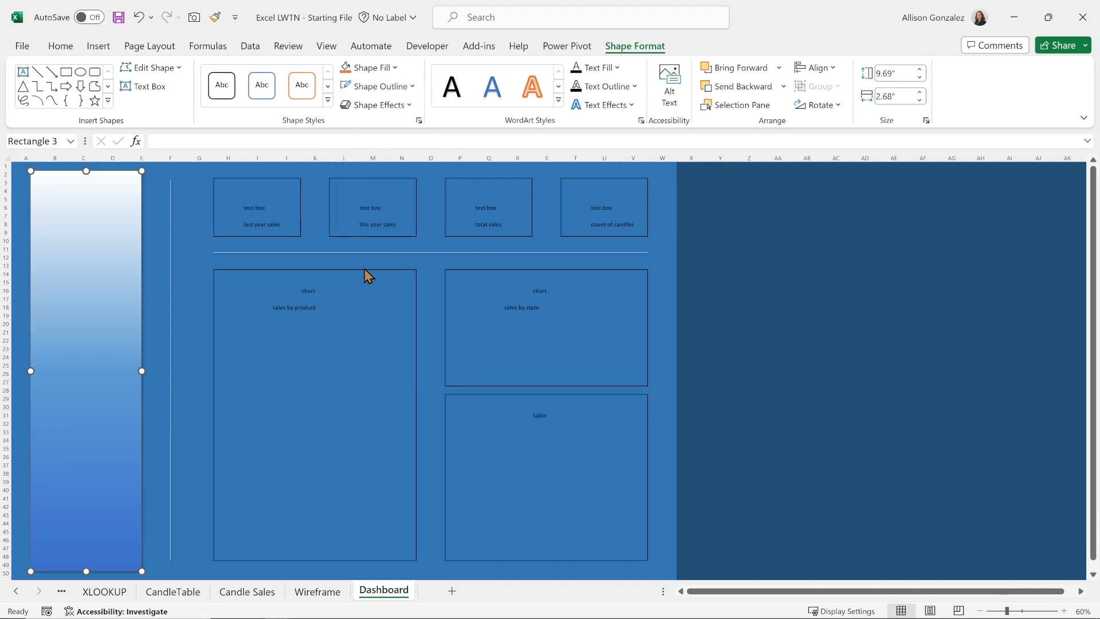
pyautogui.click(152, 249)
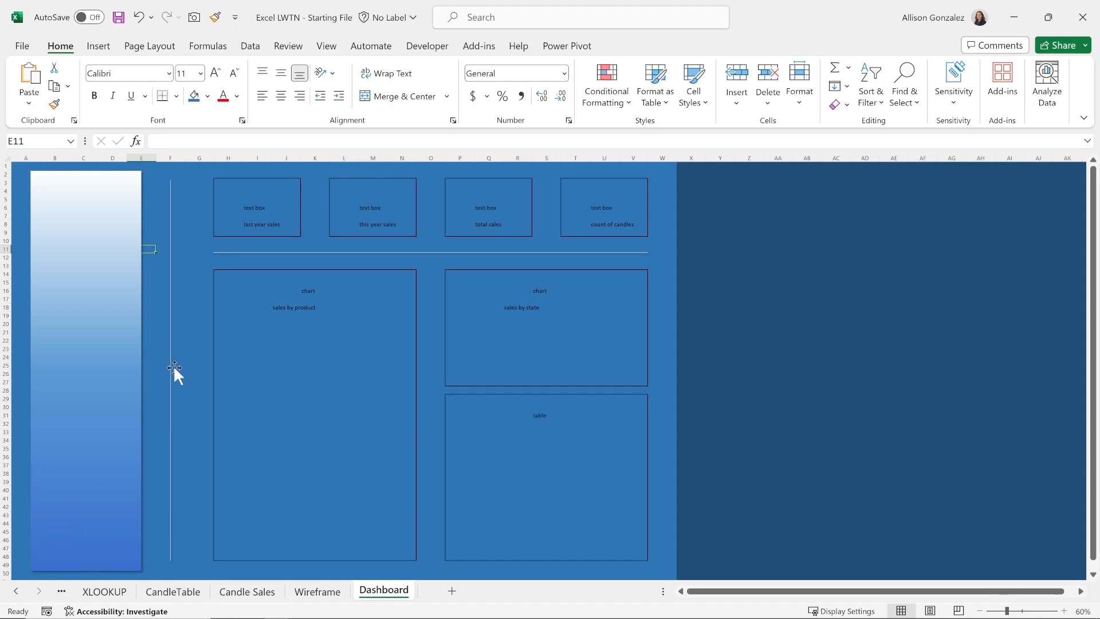
# - Insert the candle company logo picture from this device, placed over the cells of the Dashboard sheet
pyautogui.click(99, 47)
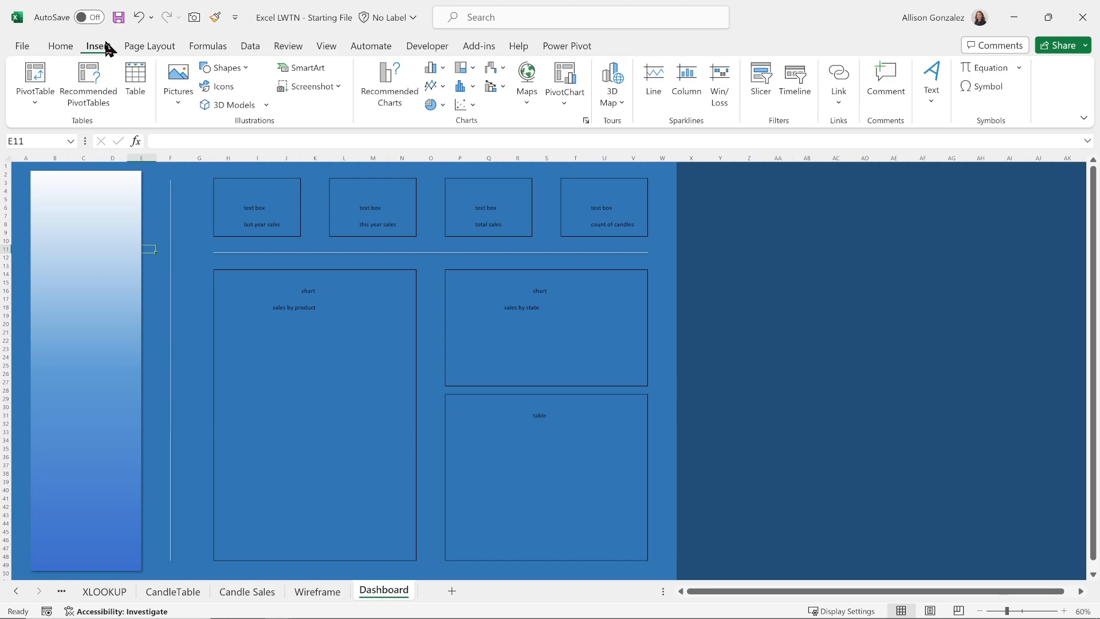
pyautogui.click(179, 103)
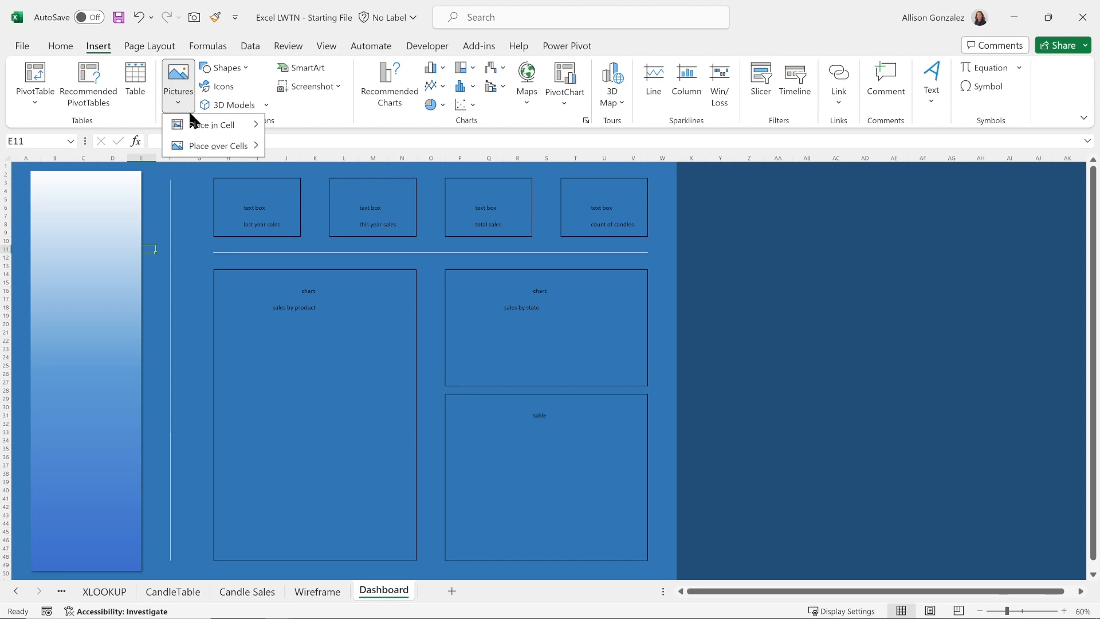
pyautogui.moveTo(205, 122)
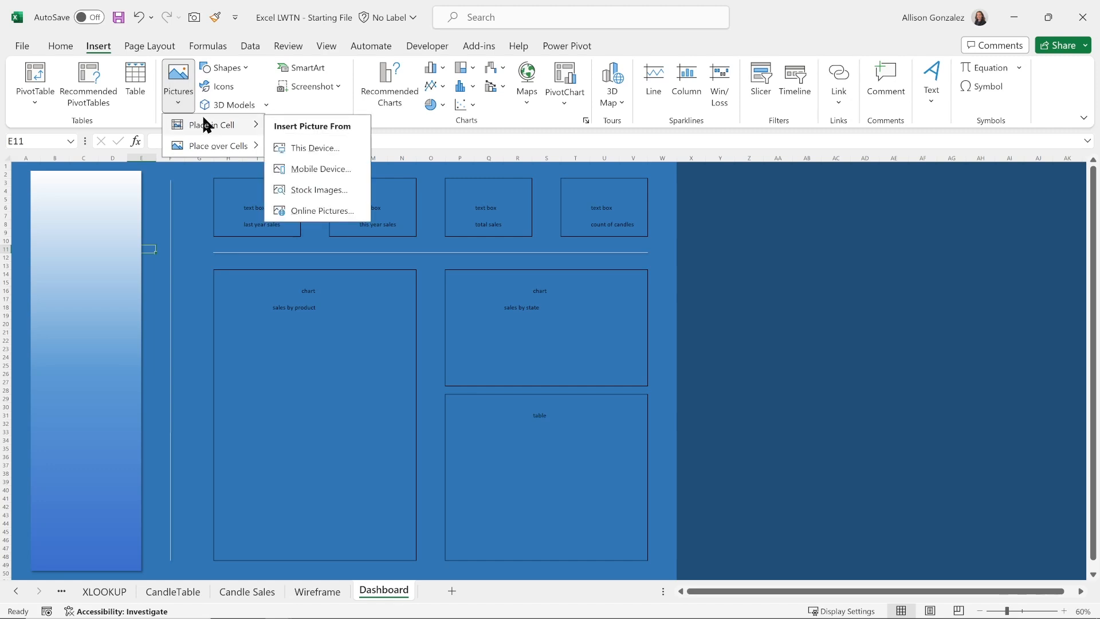
pyautogui.moveTo(240, 150)
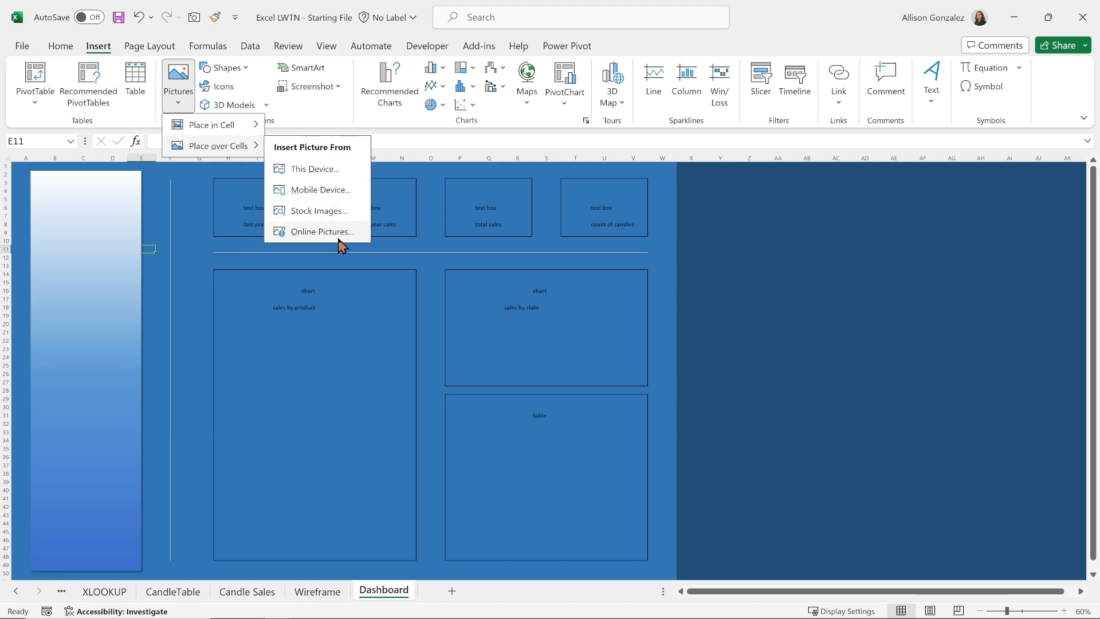
pyautogui.click(315, 168)
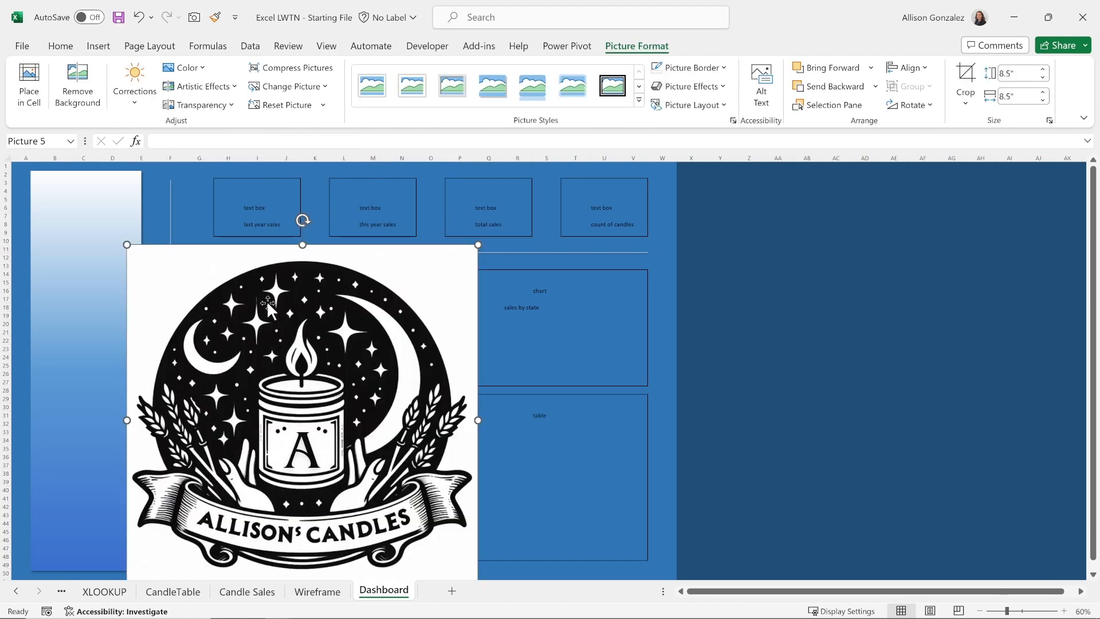
# - Move the logo to the upper end of the gradient rectangle and shrink it to about 2.63" by 2.63"
pyautogui.moveTo(332, 338); pyautogui.dragTo(241, 270)
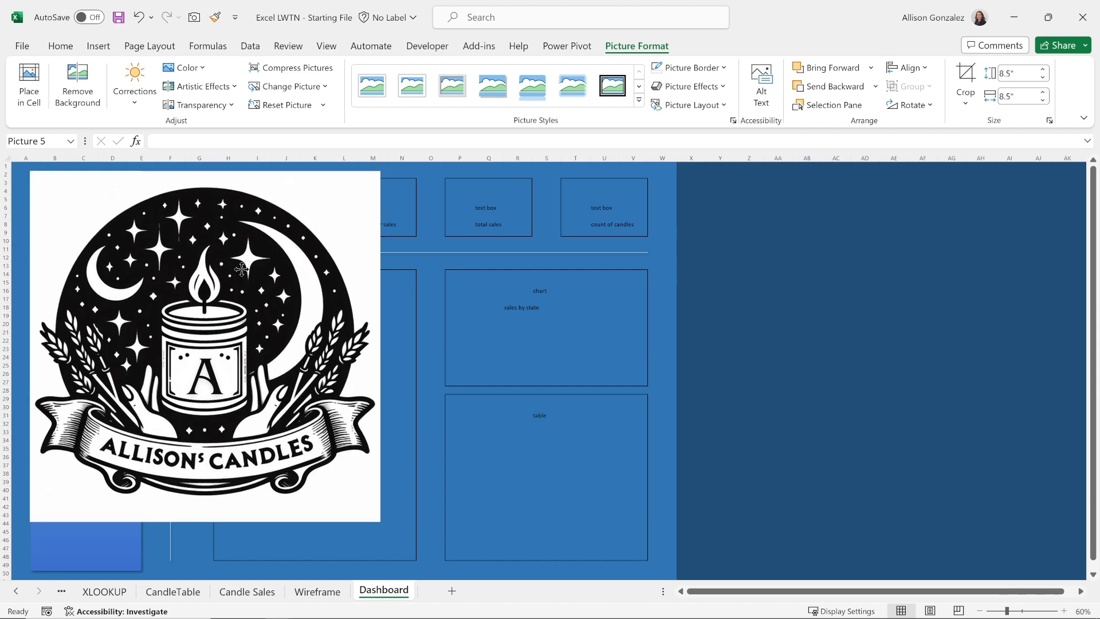
pyautogui.moveTo(379, 521); pyautogui.dragTo(122, 280)
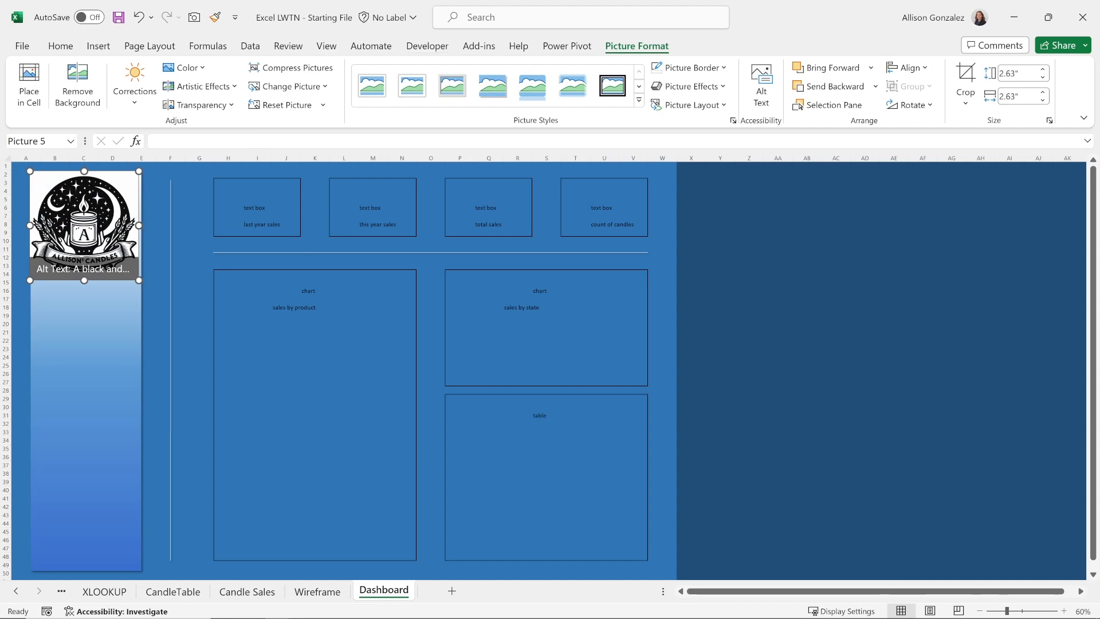
# - Fit the logo into the wireframe space above the category slicer block, moving the gradient rectangle aside and back behind it
pyautogui.moveTo(75, 305); pyautogui.dragTo(263, 310)
pyautogui.moveTo(51, 220); pyautogui.dragTo(69, 224)
pyautogui.moveTo(151, 291); pyautogui.dragTo(119, 263)
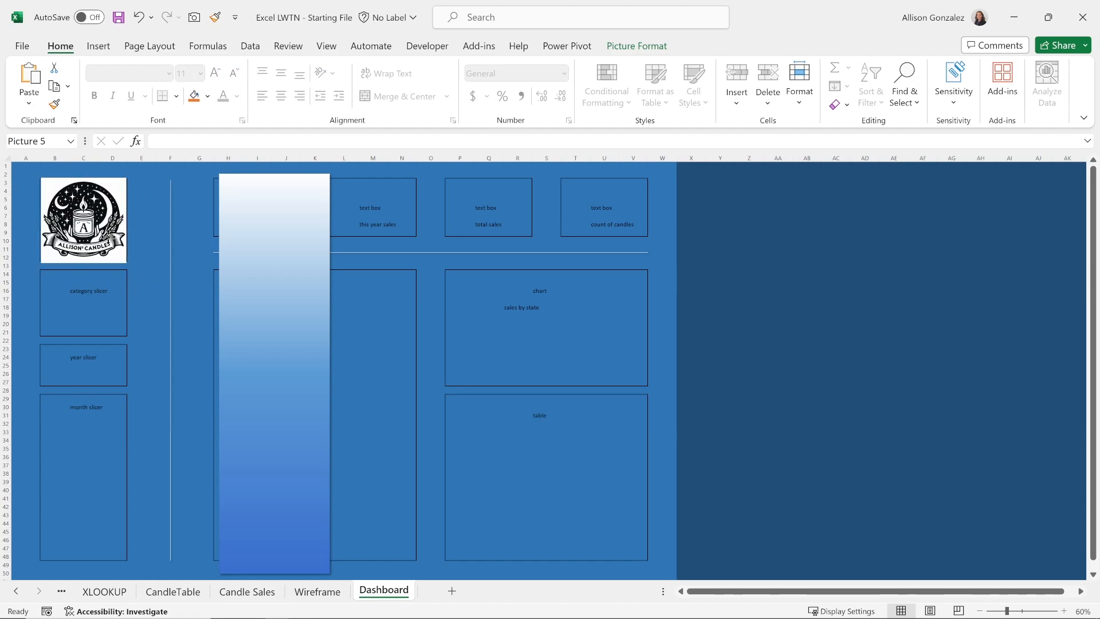
pyautogui.moveTo(290, 258); pyautogui.dragTo(103, 257)
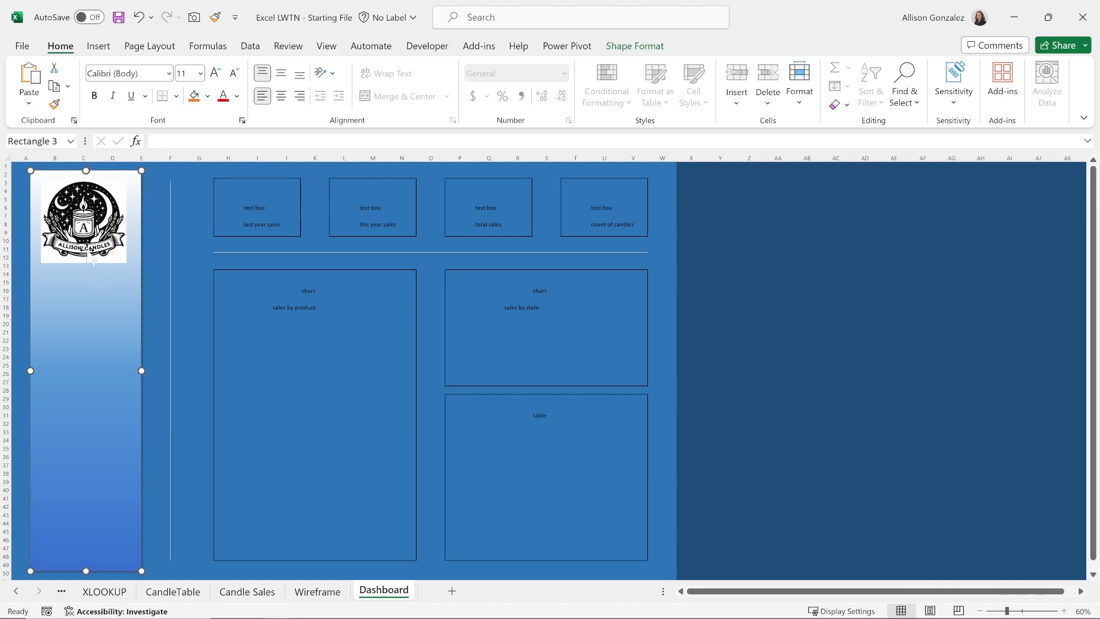
pyautogui.click(86, 202)
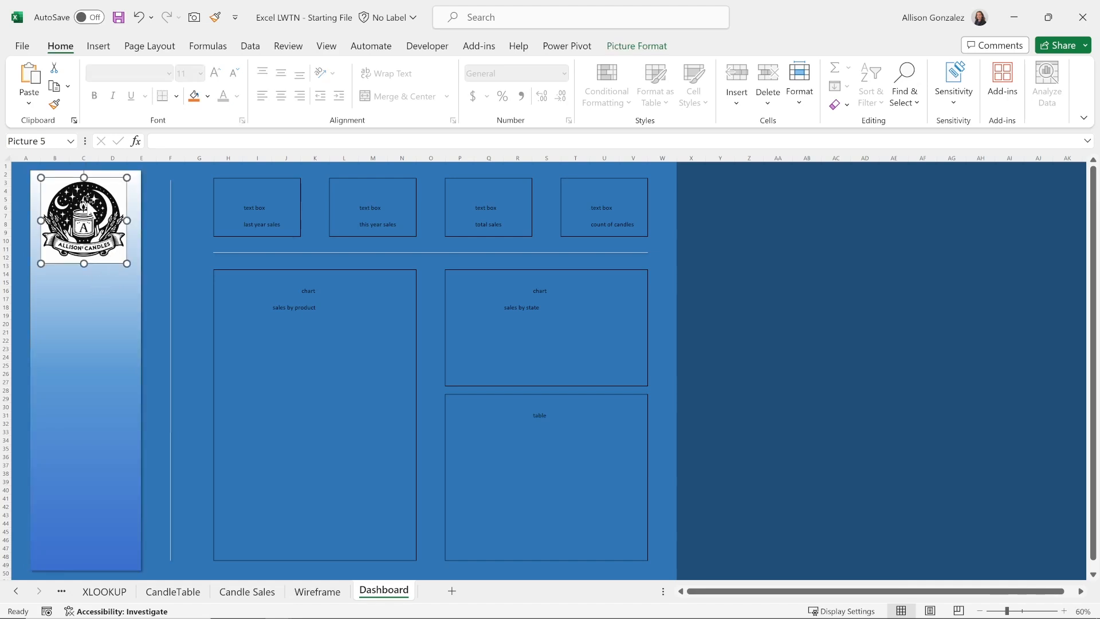
# - Add another gradient stop to the rectangle's fill and position it at 20%
pyautogui.click(142, 232)
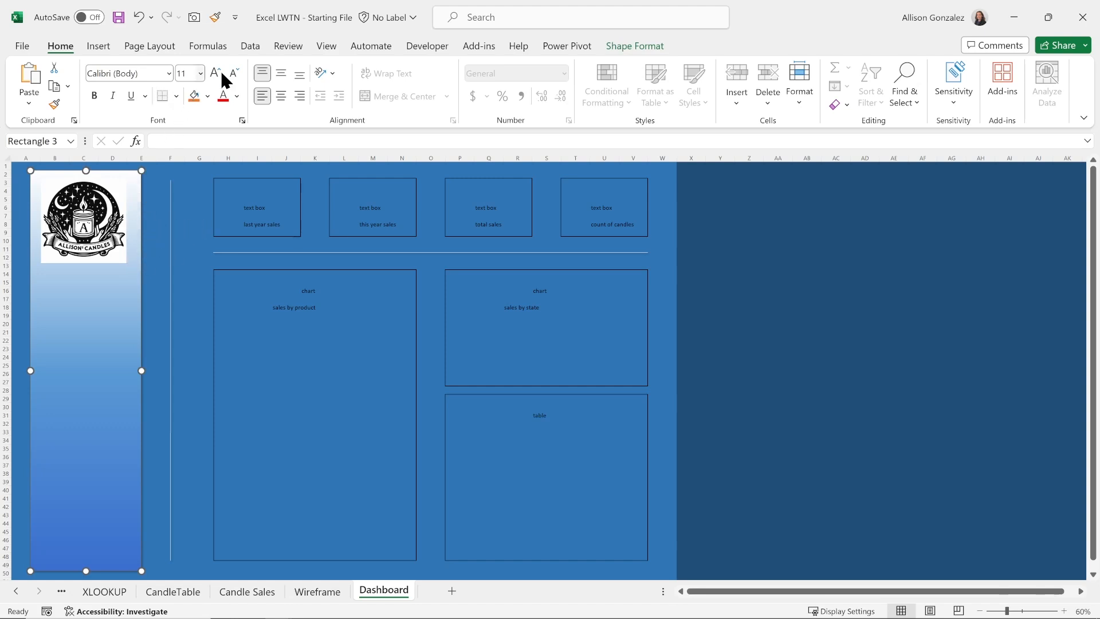
pyautogui.click(633, 49)
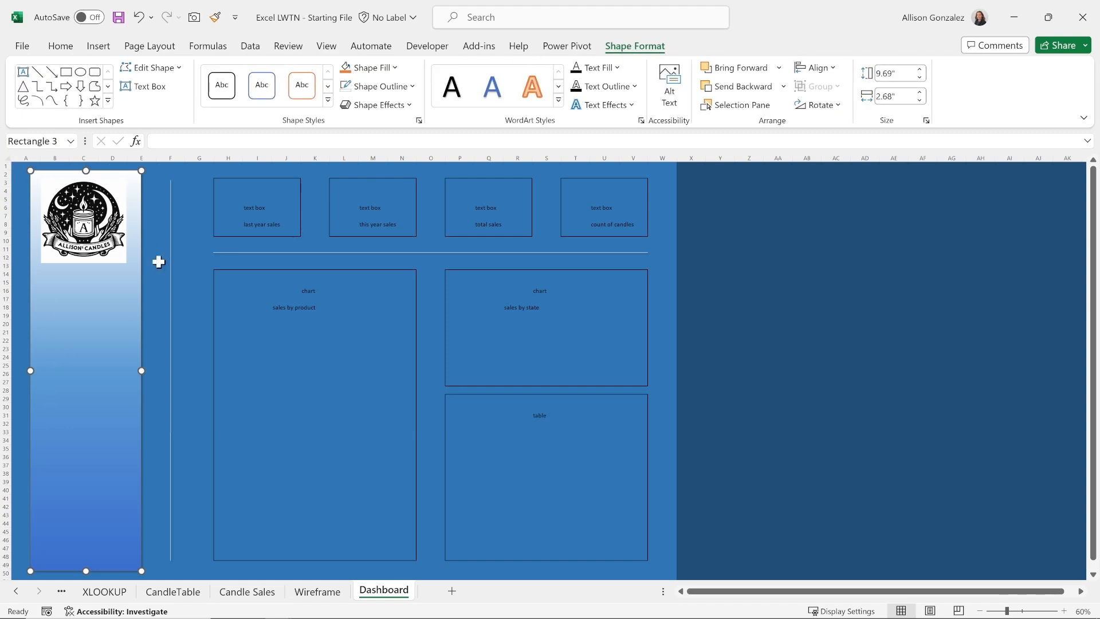
pyautogui.click(392, 68)
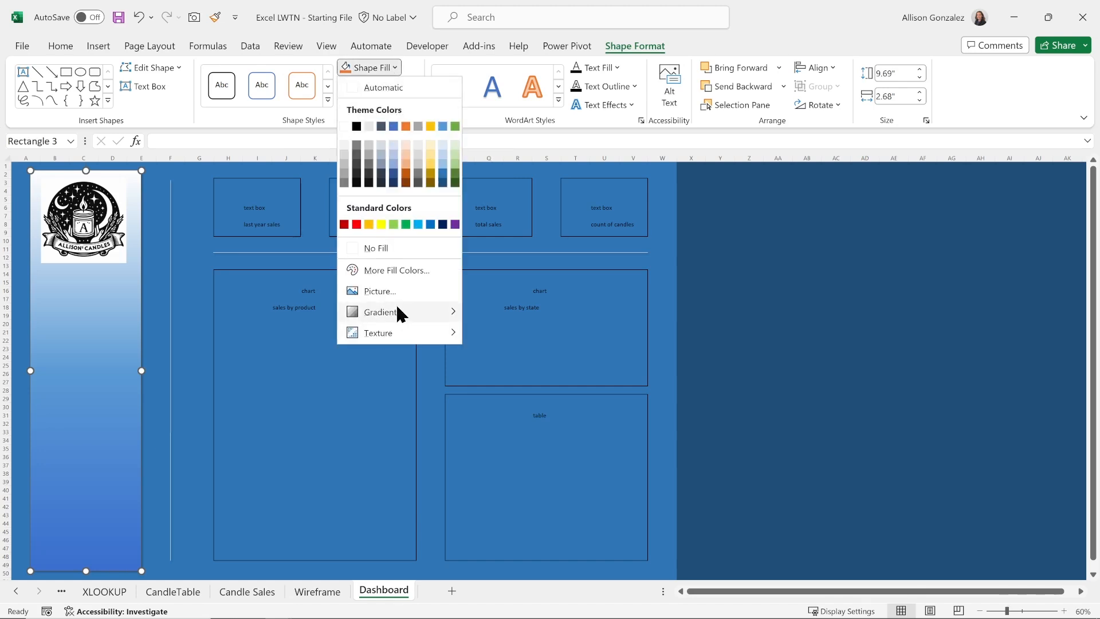
pyautogui.moveTo(397, 309)
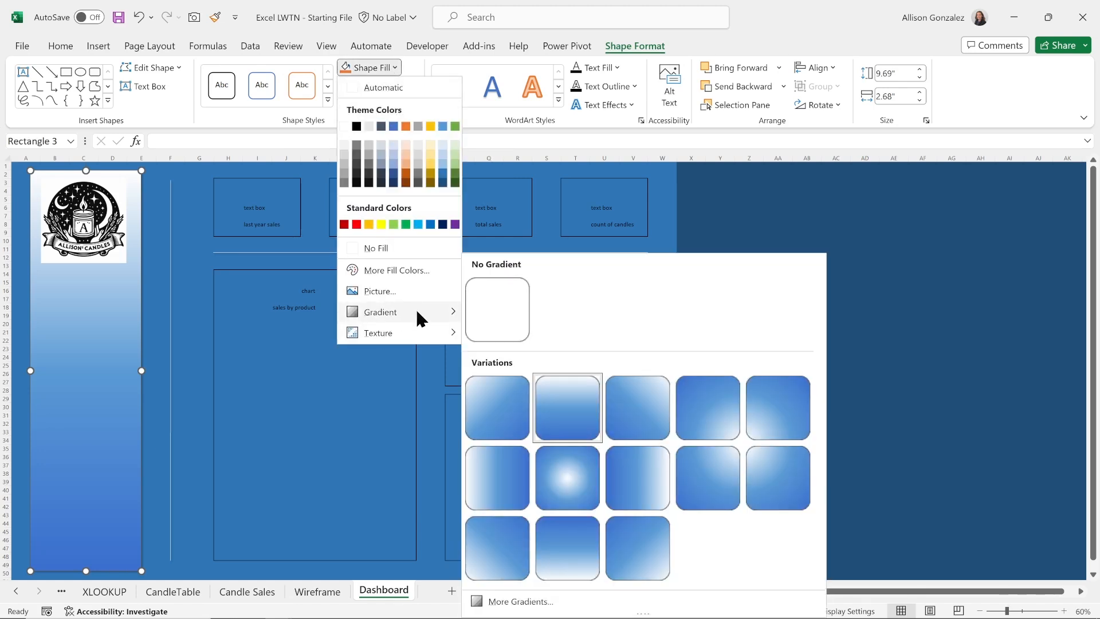
pyautogui.click(527, 602)
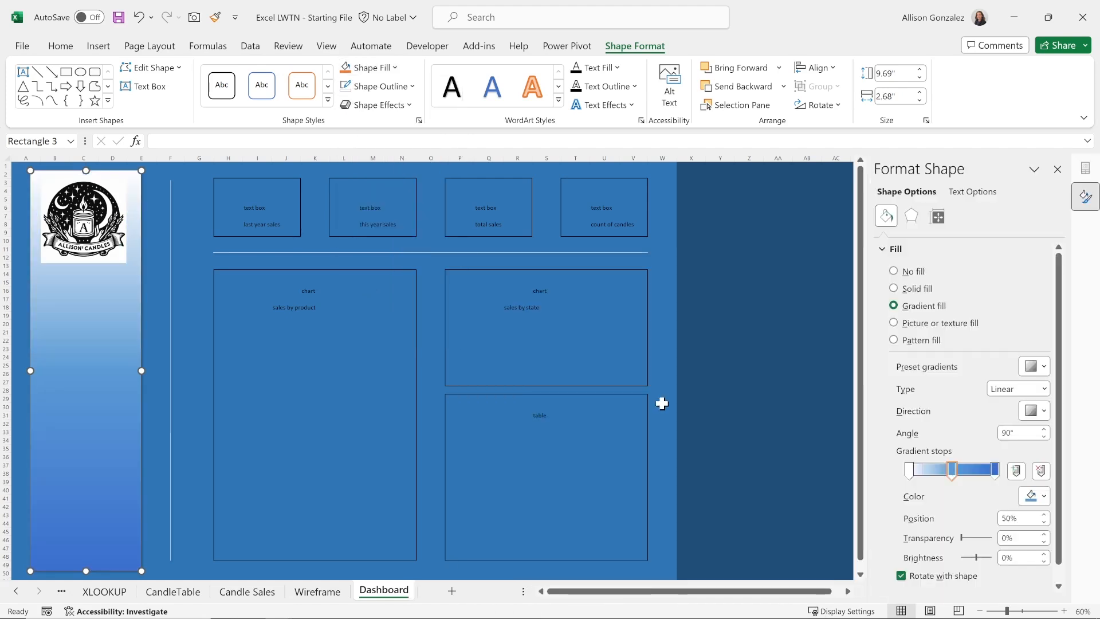
pyautogui.click(1016, 471)
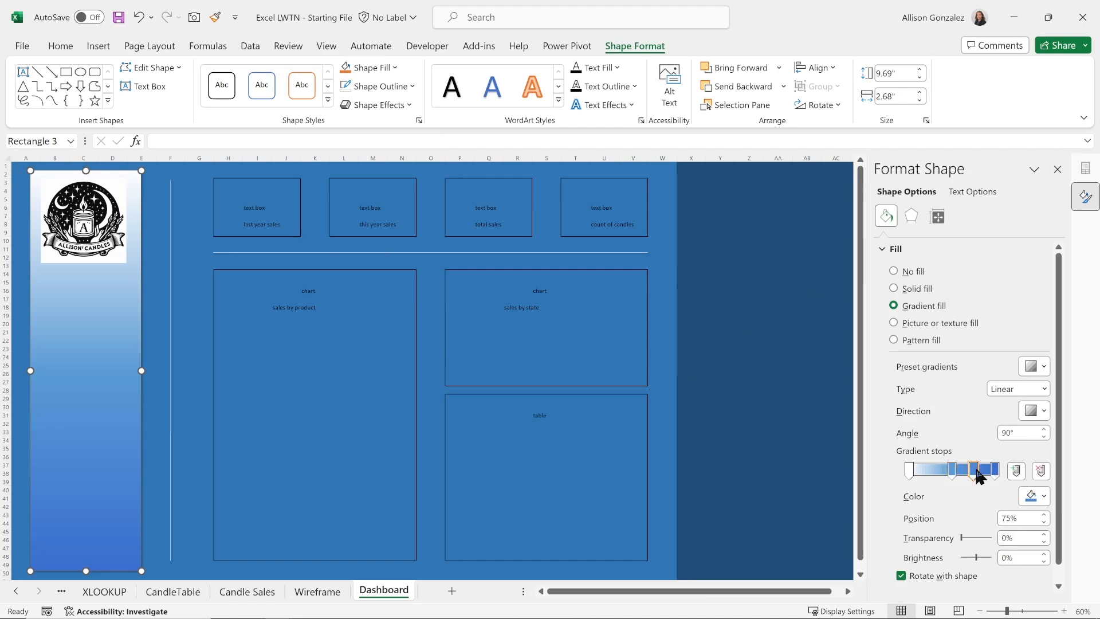
pyautogui.moveTo(975, 474); pyautogui.dragTo(927, 474)
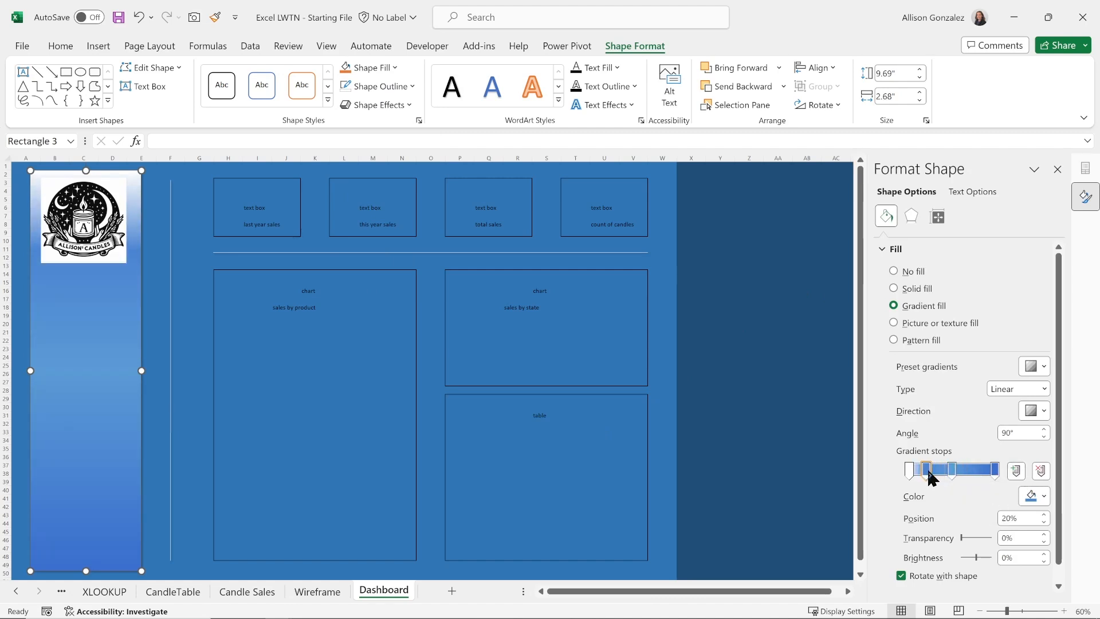
# - Color the added gradient stop white and move it to the 25% position
pyautogui.click(1032, 498)
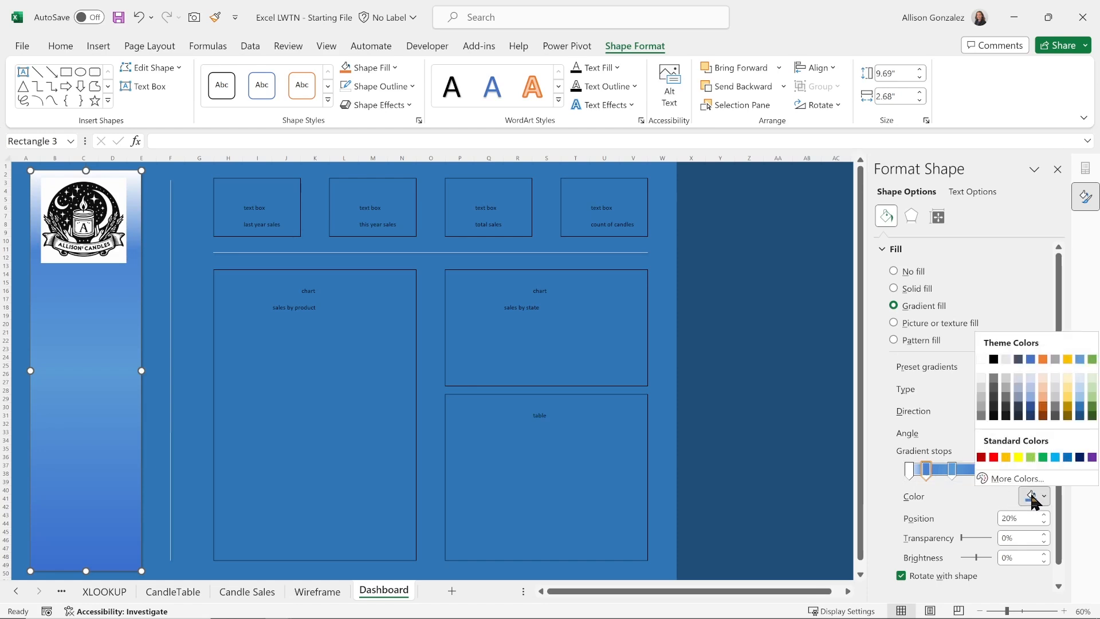
pyautogui.click(981, 359)
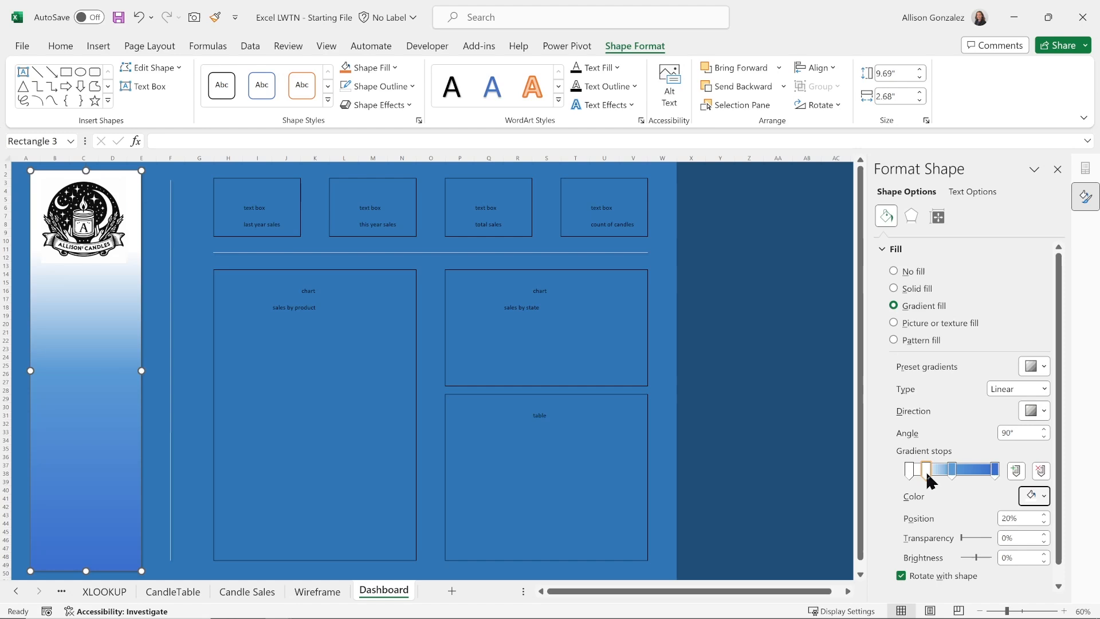
pyautogui.moveTo(926, 473); pyautogui.dragTo(930, 473)
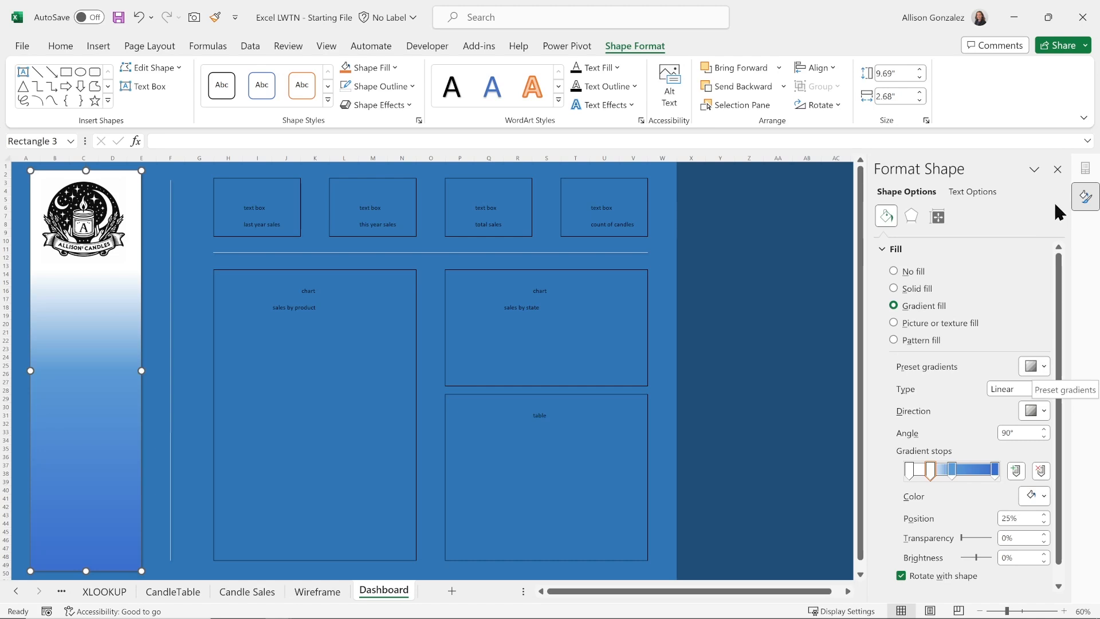
pyautogui.click(1057, 169)
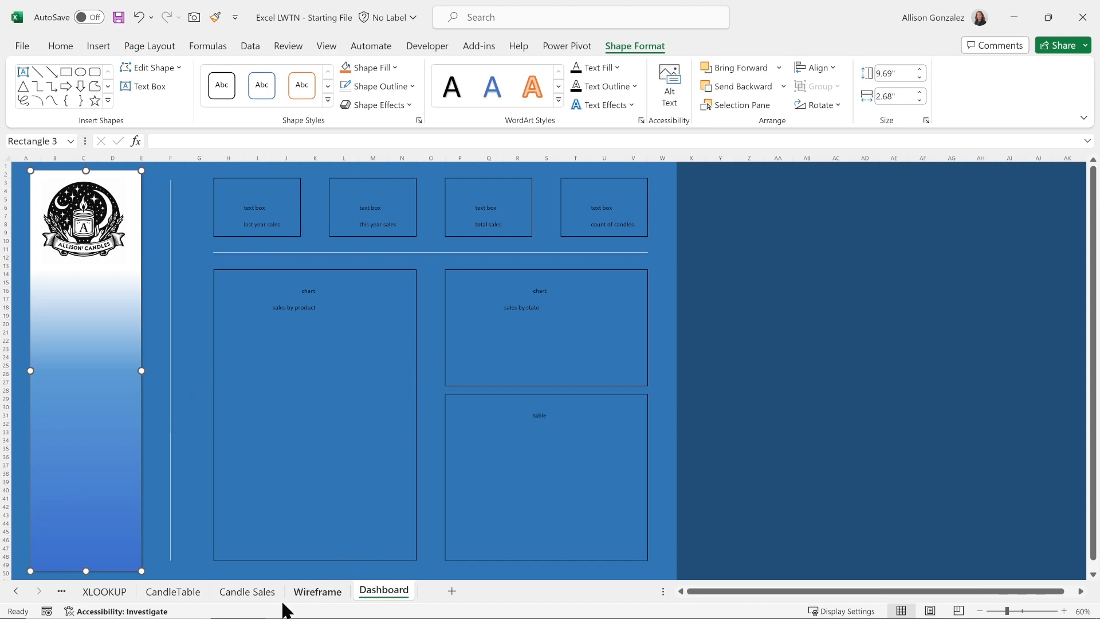
# - Insert a Category slicer for the PivotTable on the CandleTable sheet
pyautogui.click(172, 591)
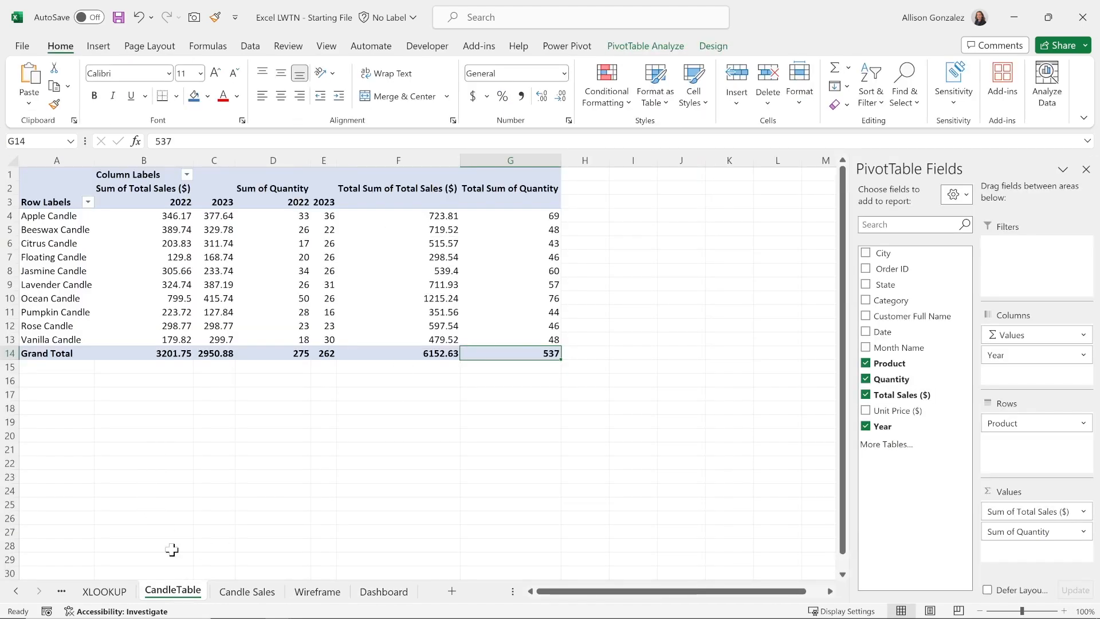
pyautogui.click(496, 247)
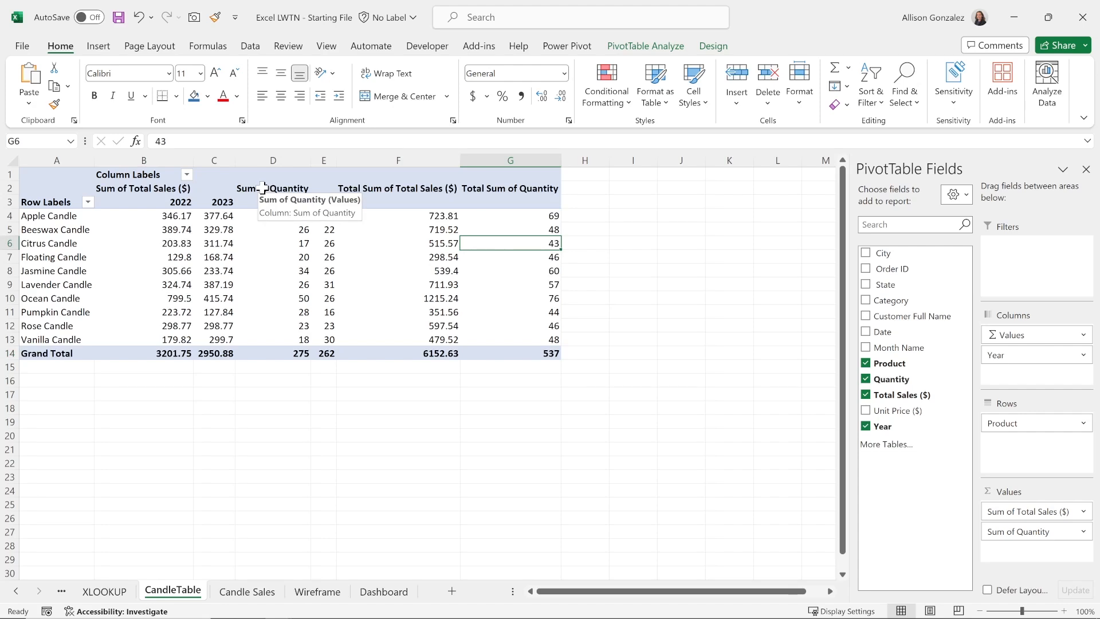
pyautogui.click(635, 46)
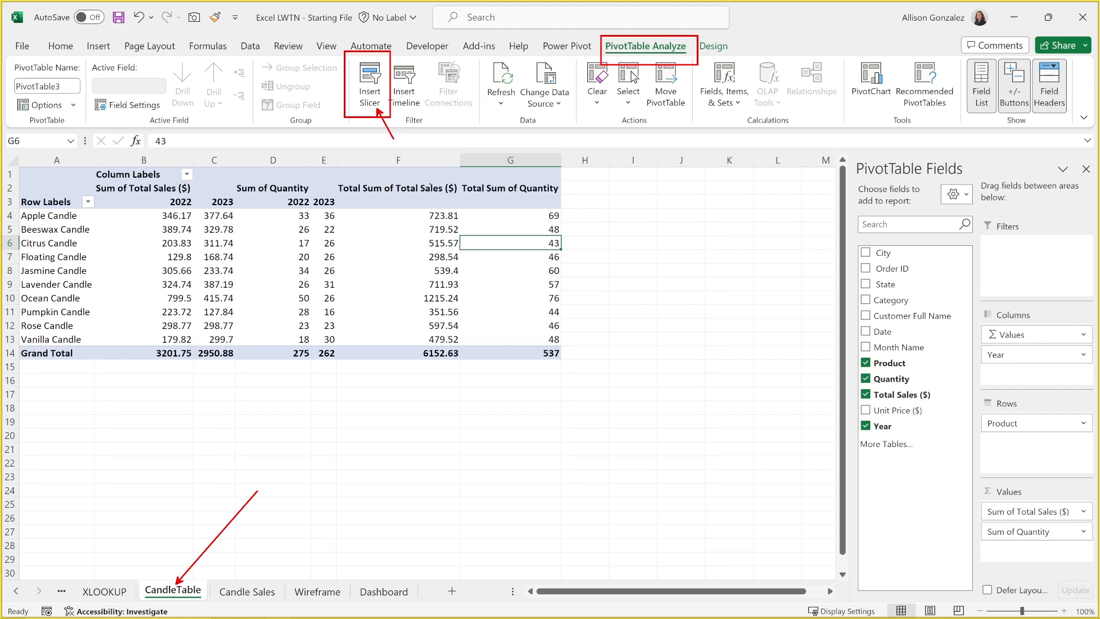
pyautogui.click(369, 85)
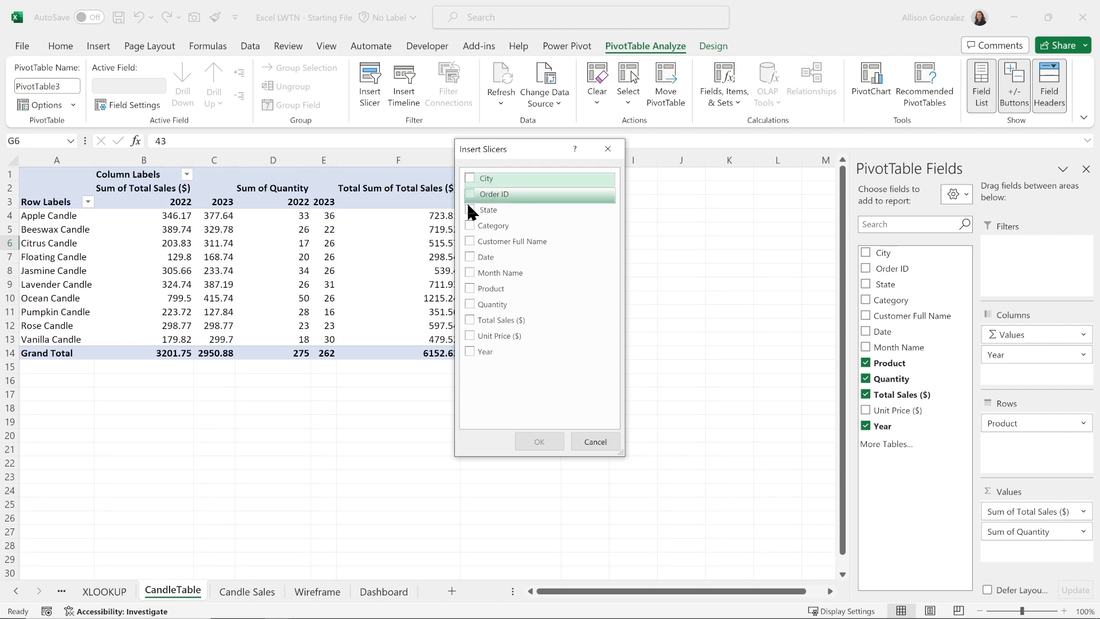
pyautogui.click(470, 226)
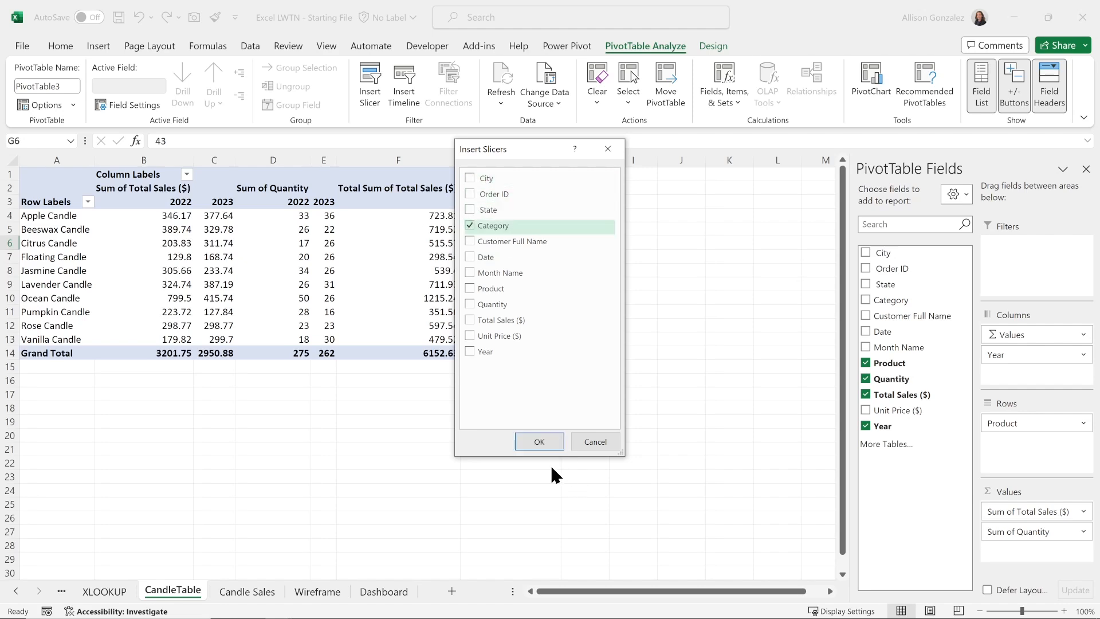
pyautogui.click(547, 443)
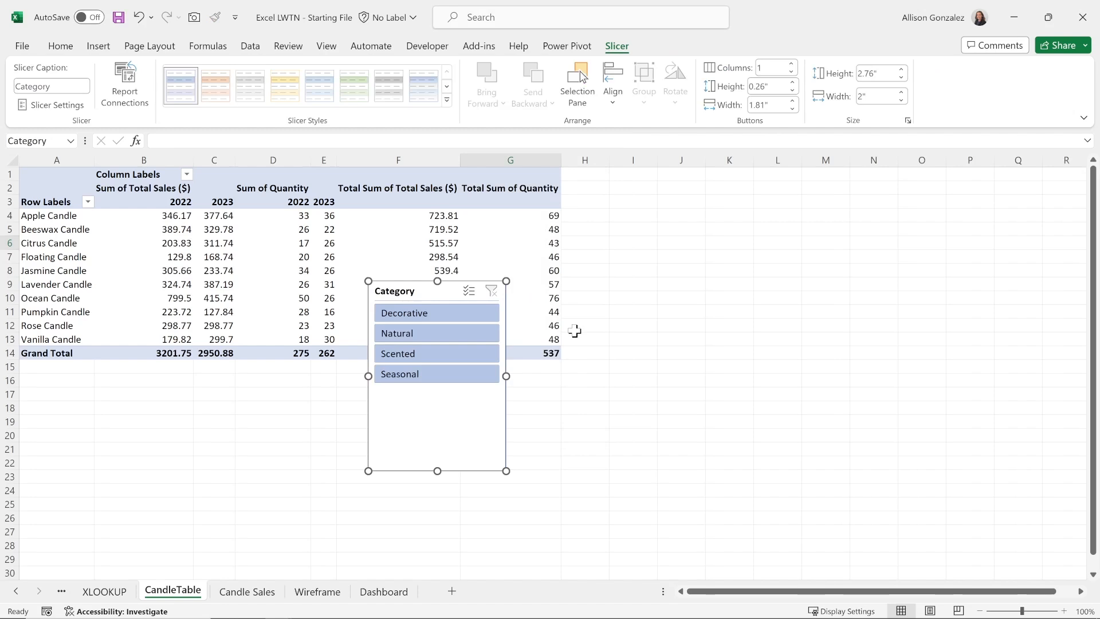
# - Move the Category slicer below the PivotTable and insert a Year slicer placed beside it
pyautogui.moveTo(431, 295); pyautogui.dragTo(95, 404)
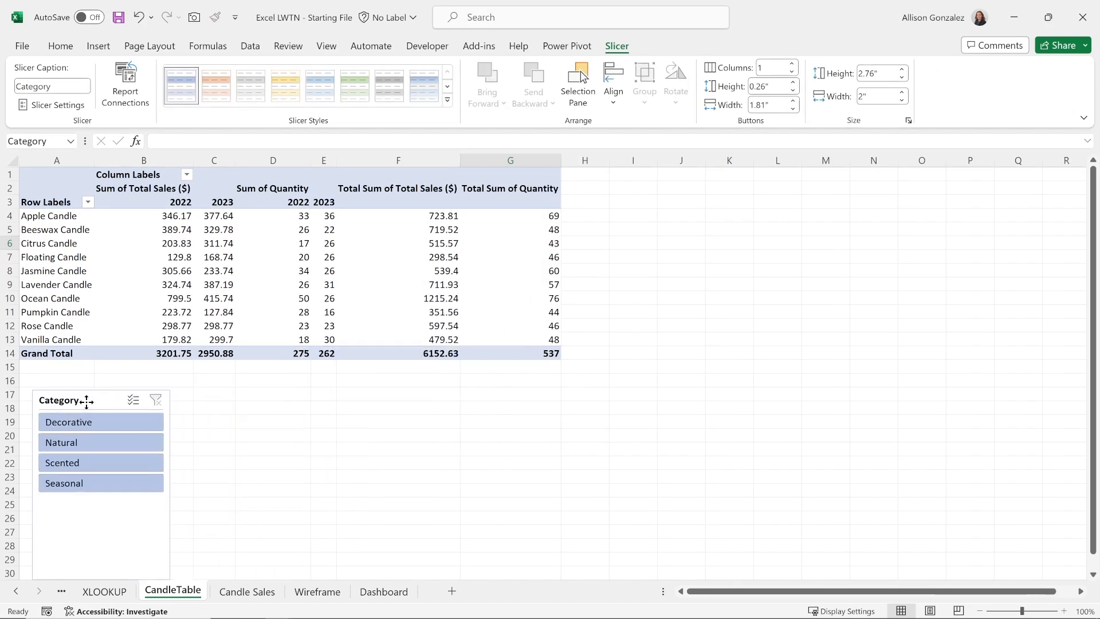
pyautogui.click(423, 244)
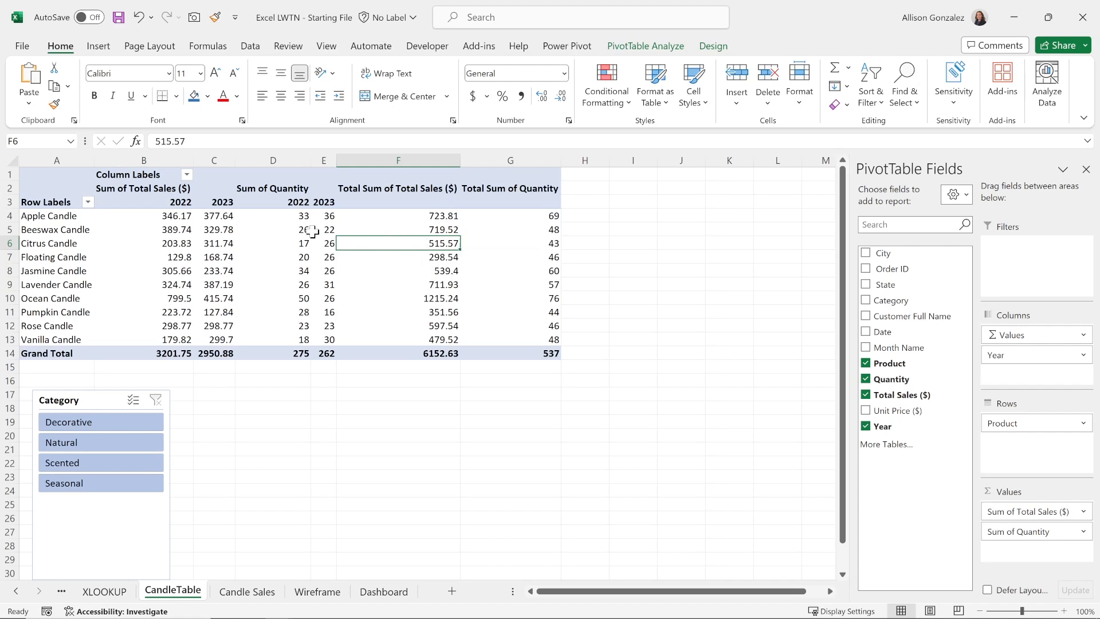
pyautogui.click(640, 48)
pyautogui.click(369, 91)
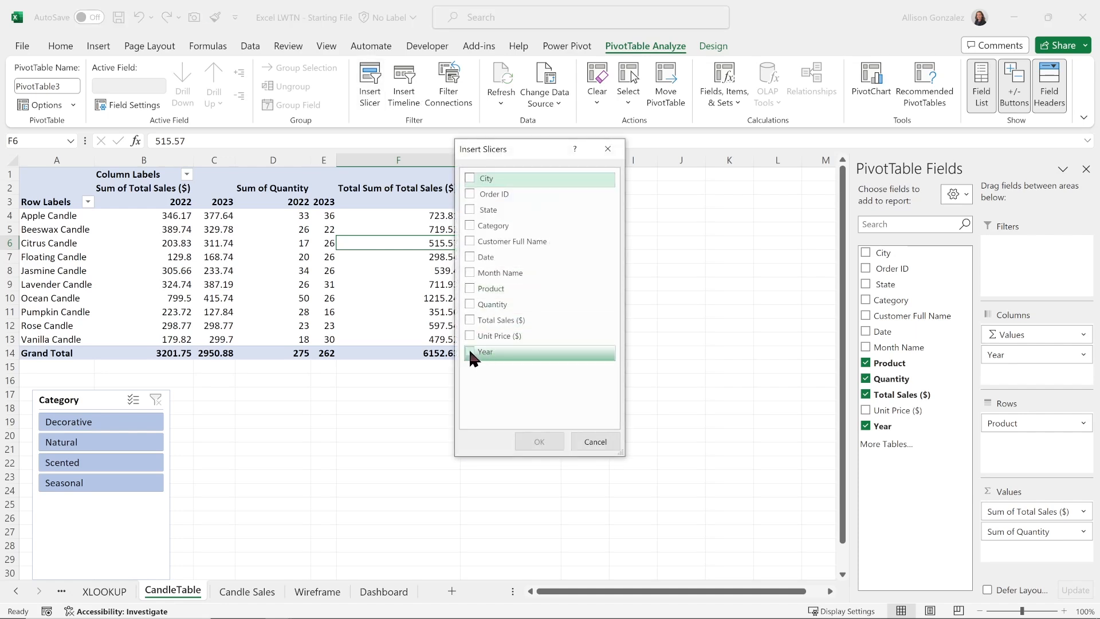
pyautogui.click(488, 354)
pyautogui.click(538, 442)
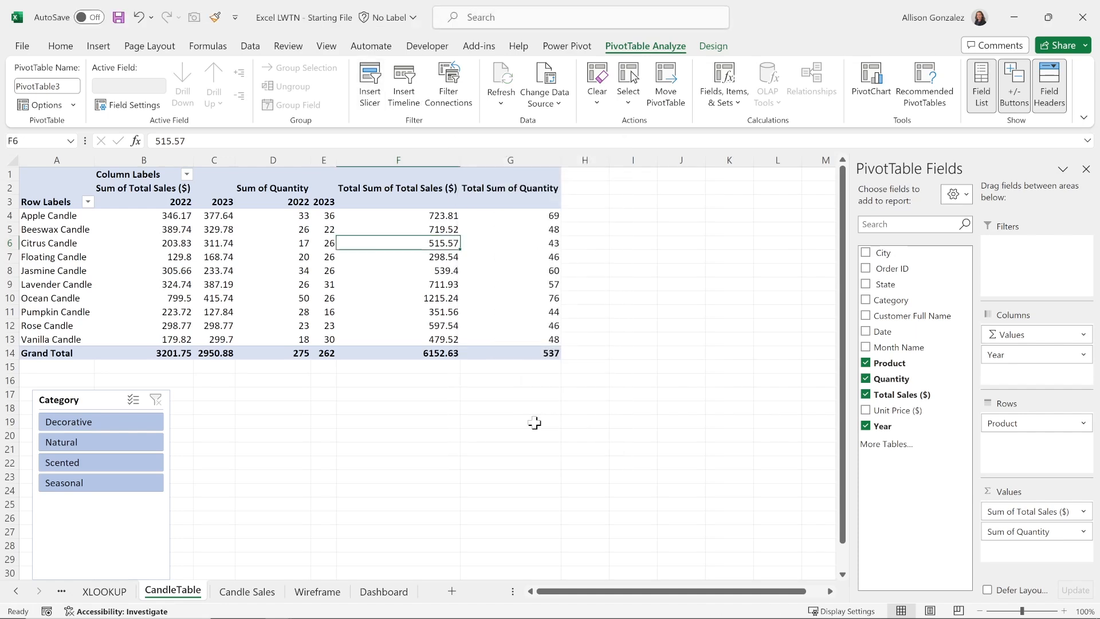
pyautogui.moveTo(441, 288); pyautogui.dragTo(273, 395)
# - Insert a Month Name slicer for the PivotTable and place it next to the Year slicer
pyautogui.click(401, 269)
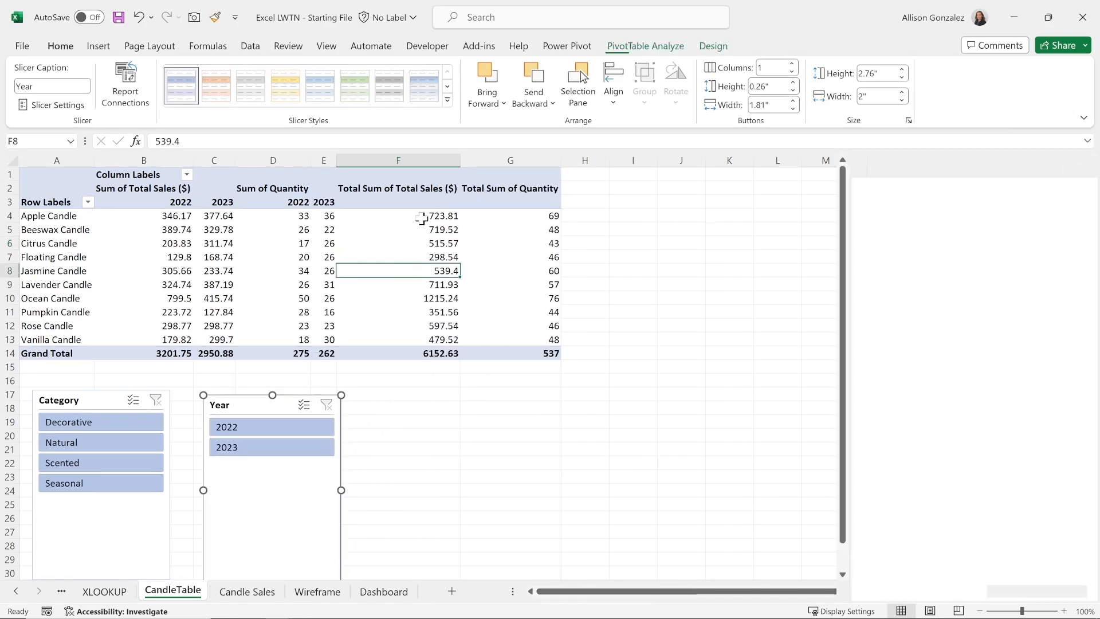
pyautogui.click(636, 49)
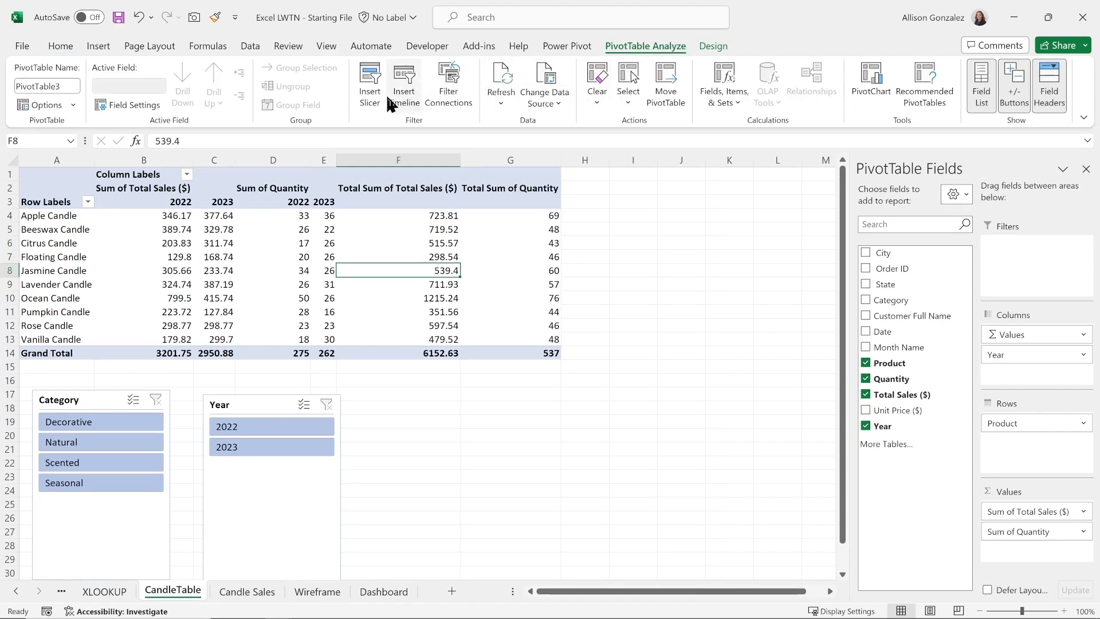
pyautogui.click(371, 96)
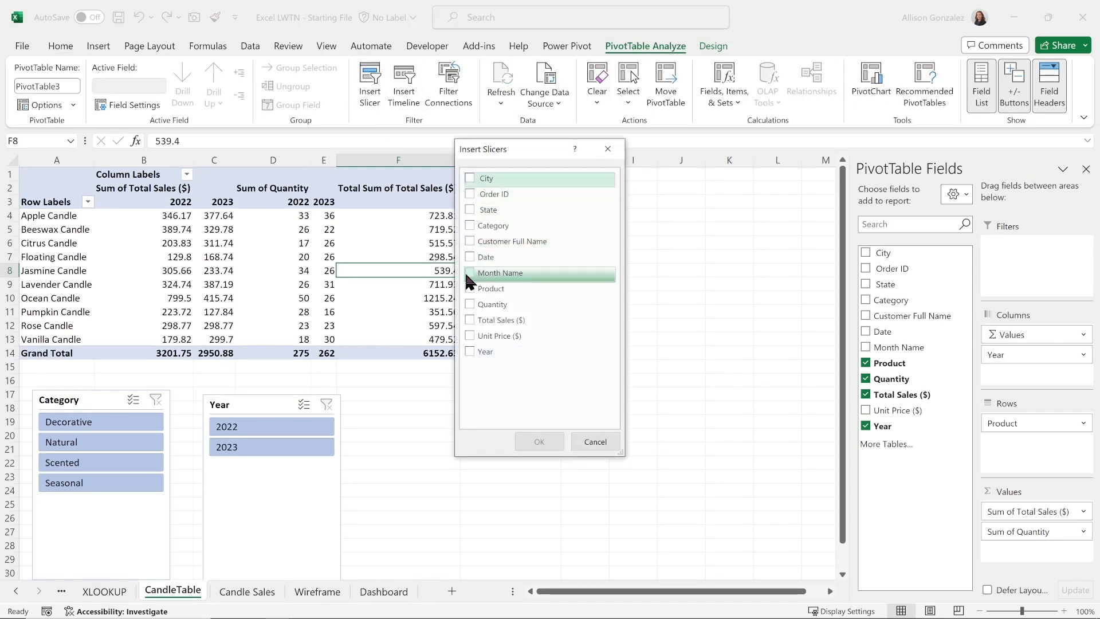
pyautogui.click(469, 274)
pyautogui.click(538, 441)
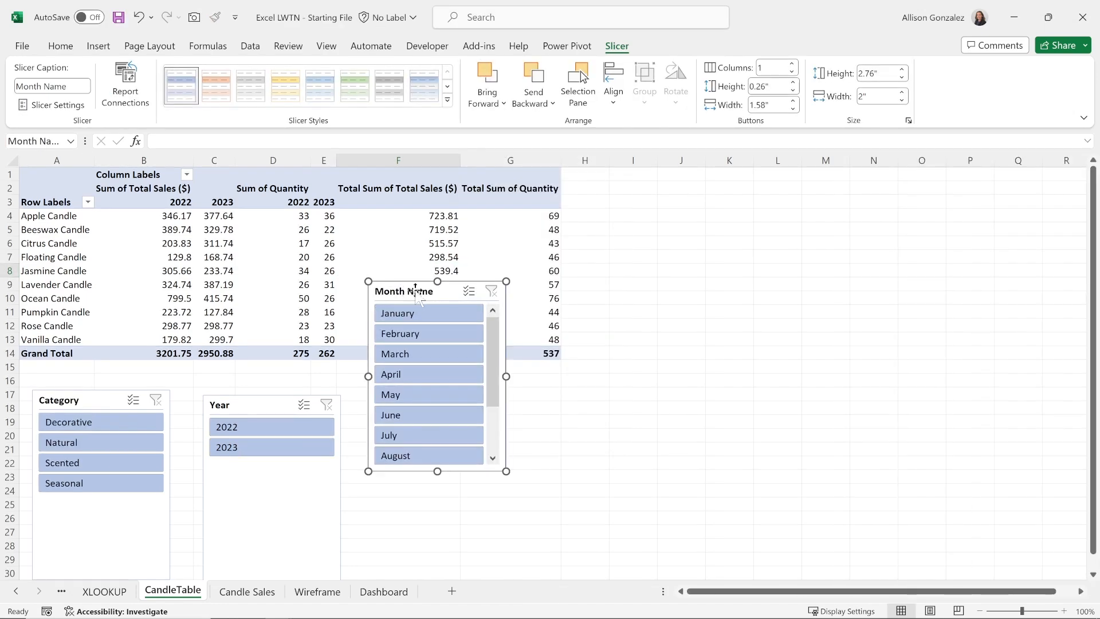
pyautogui.moveTo(415, 292); pyautogui.dragTo(420, 401)
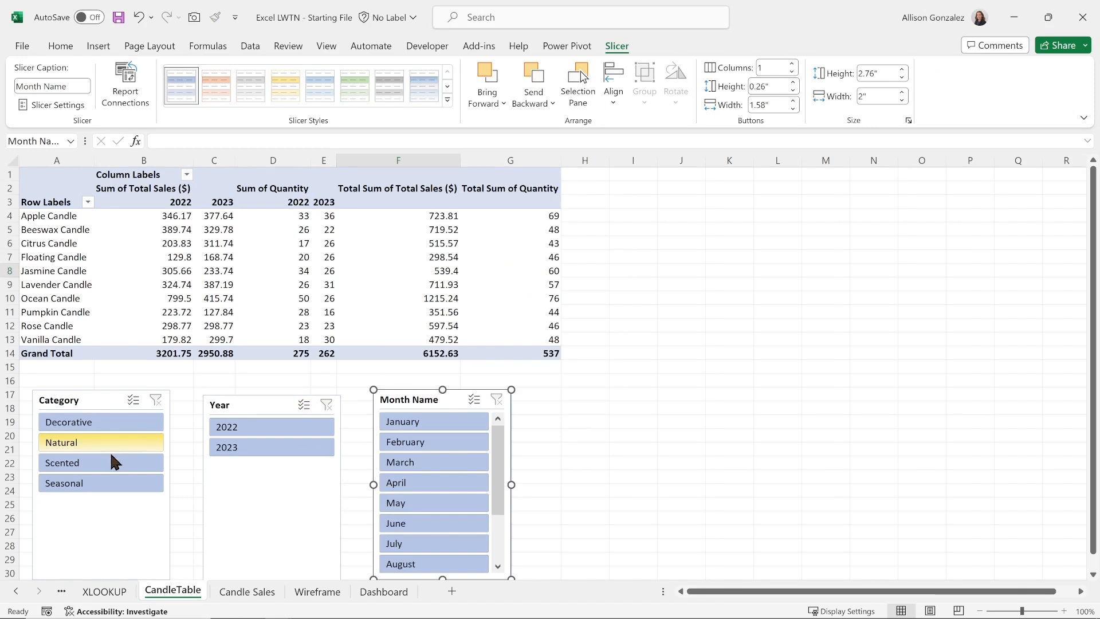
# - Cut the Category, Year and Month Name slicers from the CandleTable sheet and paste them into the Dashboard sheet
pyautogui.click(88, 525)
pyautogui.keyDown('ctrl'); pyautogui.click(247, 510); pyautogui.keyUp('ctrl')
pyautogui.keyDown('ctrl'); pyautogui.click(435, 395); pyautogui.keyUp('ctrl')
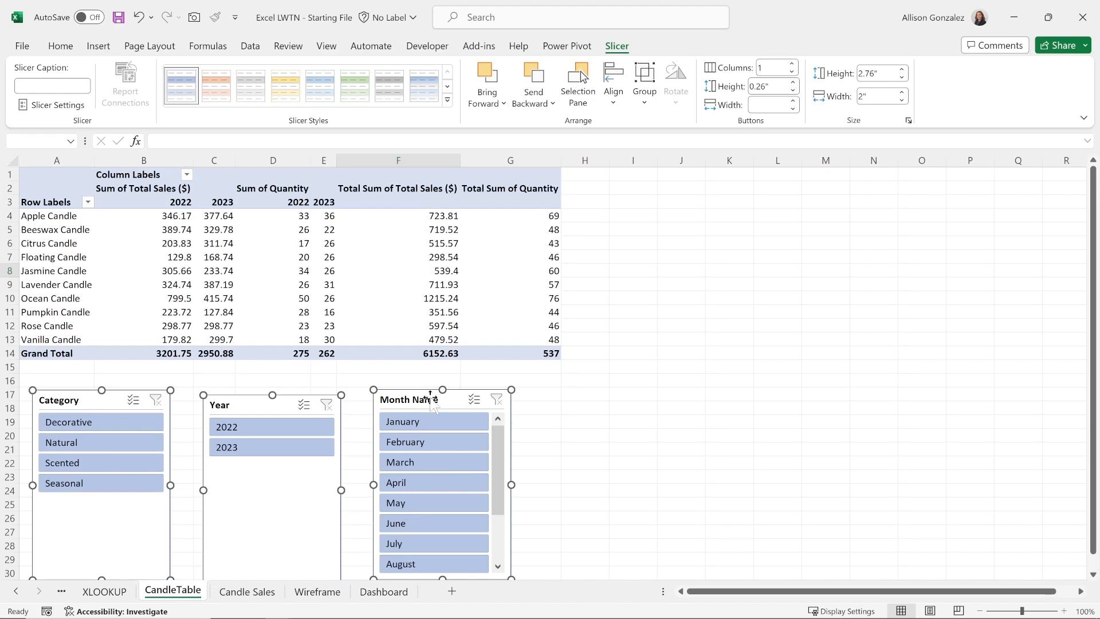
pyautogui.press('Delete')
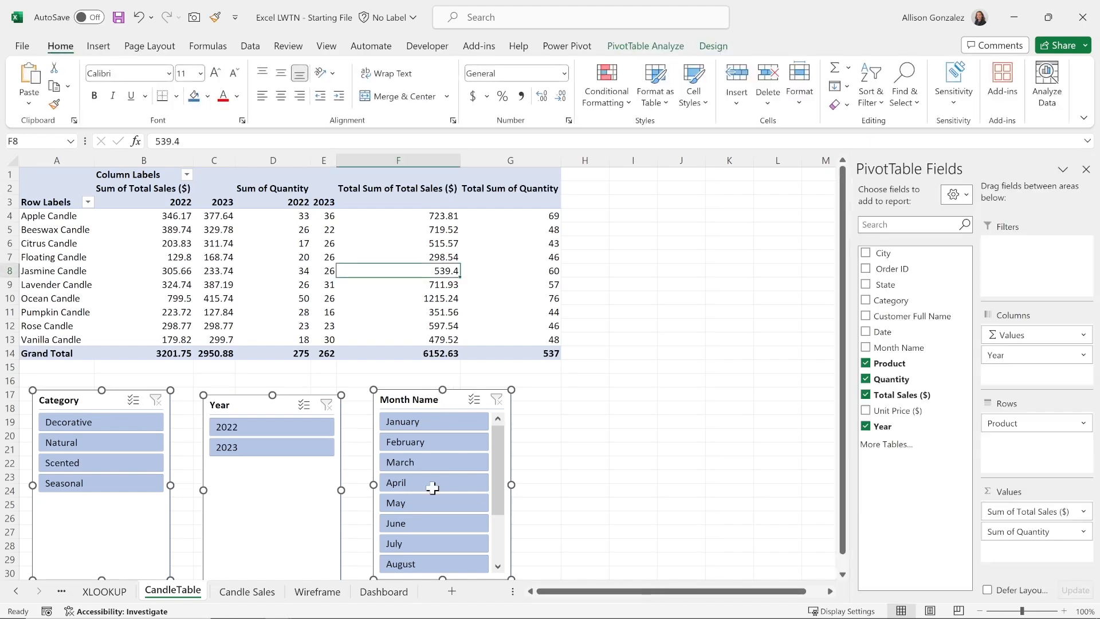
pyautogui.click(390, 593)
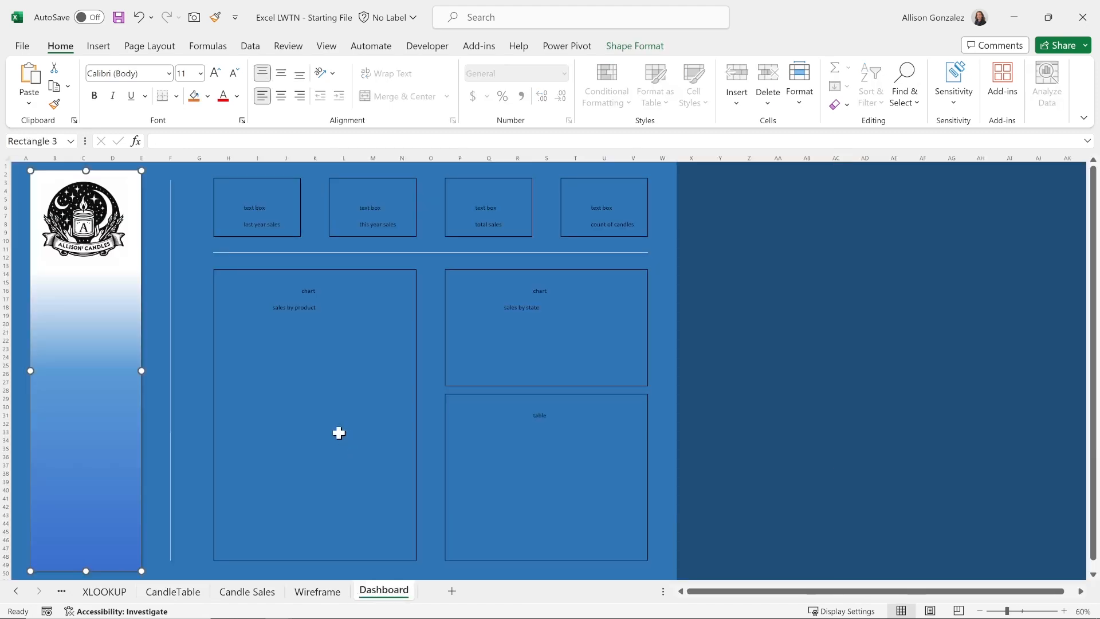
pyautogui.hotkey('ctrl', 'v')
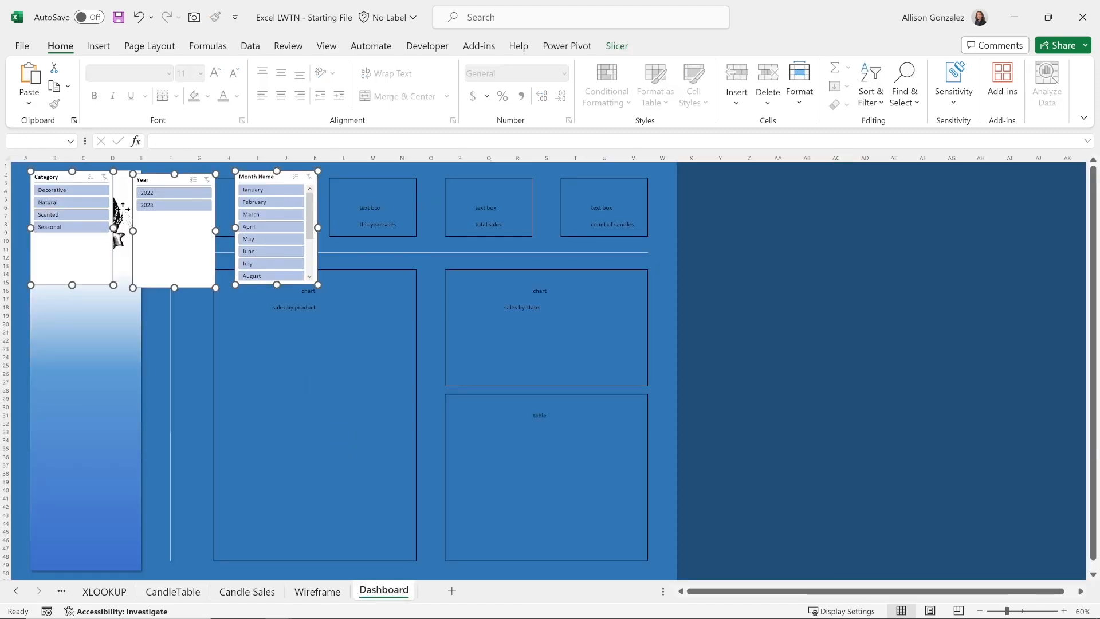
# - Move the pasted slicers and gradient rectangle aside, and fit the Category slicer into the wireframe block below the logo
pyautogui.moveTo(264, 174); pyautogui.dragTo(554, 408)
pyautogui.moveTo(83, 308); pyautogui.dragTo(203, 307)
pyautogui.moveTo(372, 496); pyautogui.dragTo(128, 337)
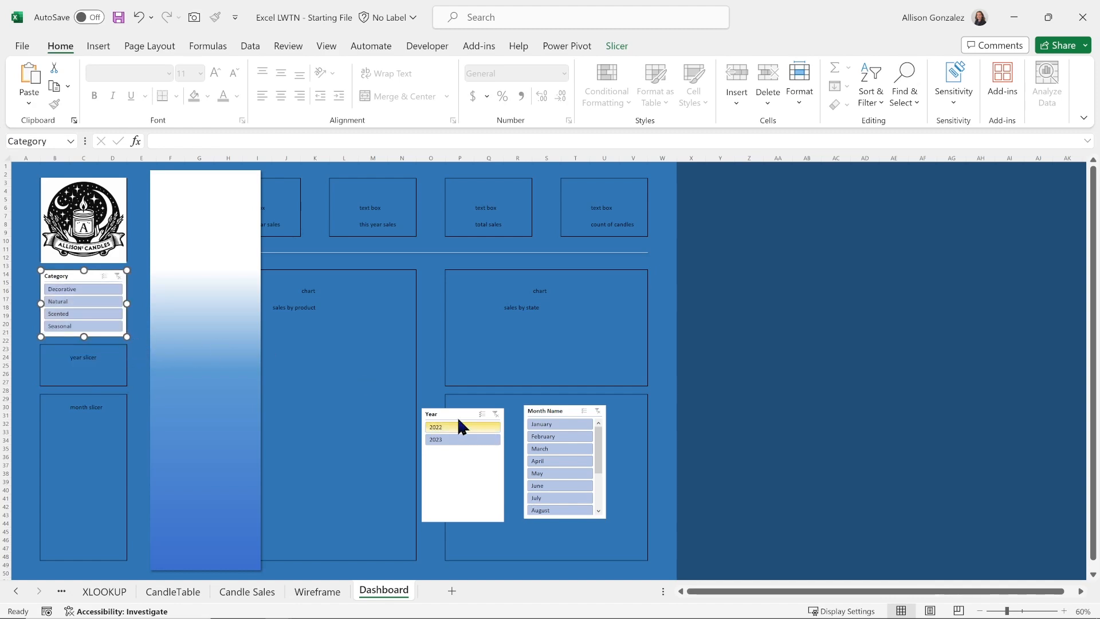
# - Move and resize the Year and Month Name slicers to fill their wireframe blocks below the Category slicer
pyautogui.moveTo(454, 414); pyautogui.dragTo(74, 351)
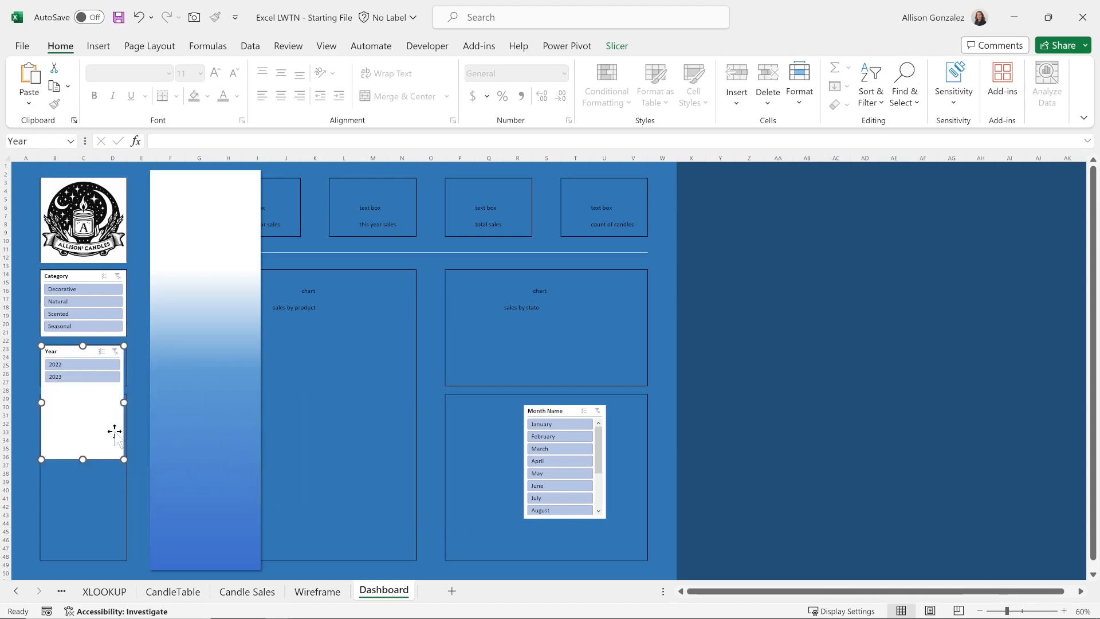
pyautogui.moveTo(122, 459); pyautogui.dragTo(127, 386)
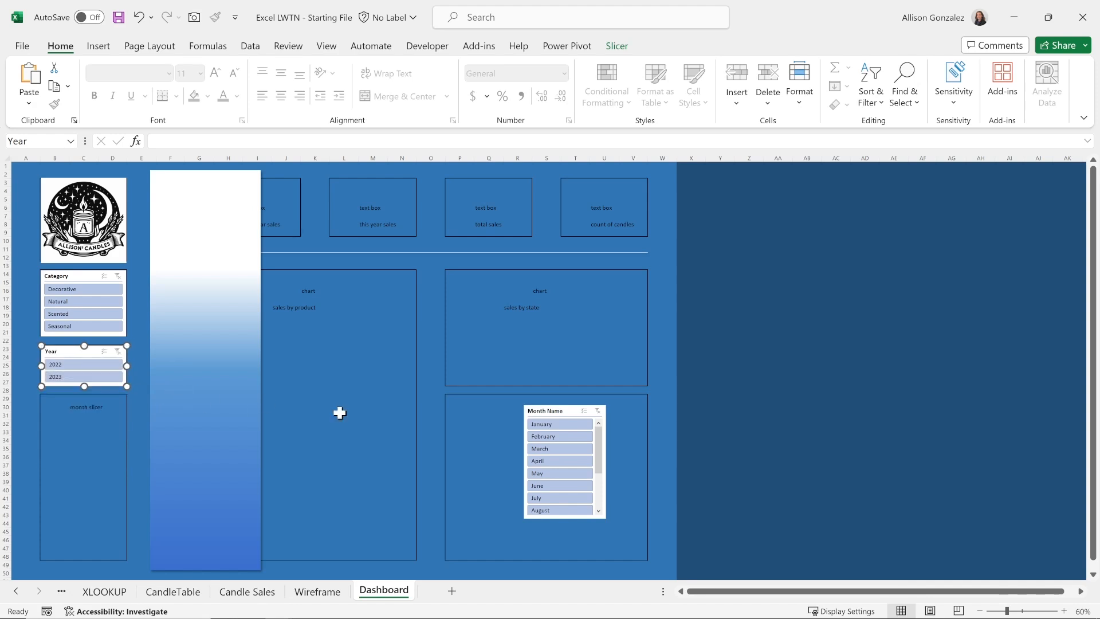
pyautogui.moveTo(551, 405); pyautogui.dragTo(65, 396)
pyautogui.moveTo(122, 508); pyautogui.dragTo(127, 560)
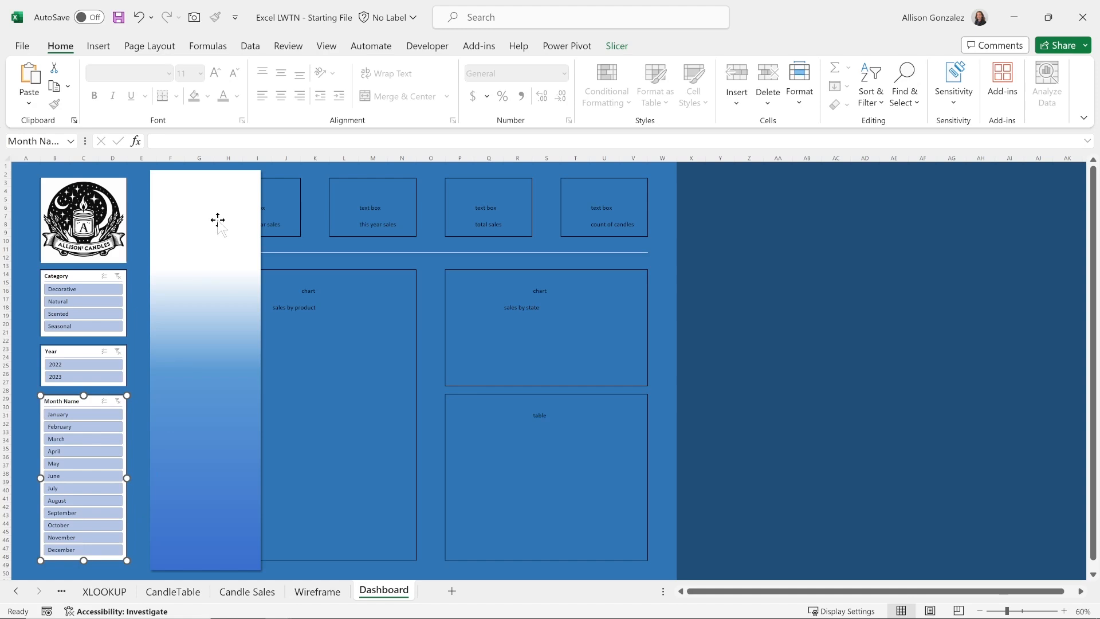
# - Move the gradient rectangle back behind the logo and the three slicers, and deselect it
pyautogui.moveTo(199, 194); pyautogui.dragTo(78, 192)
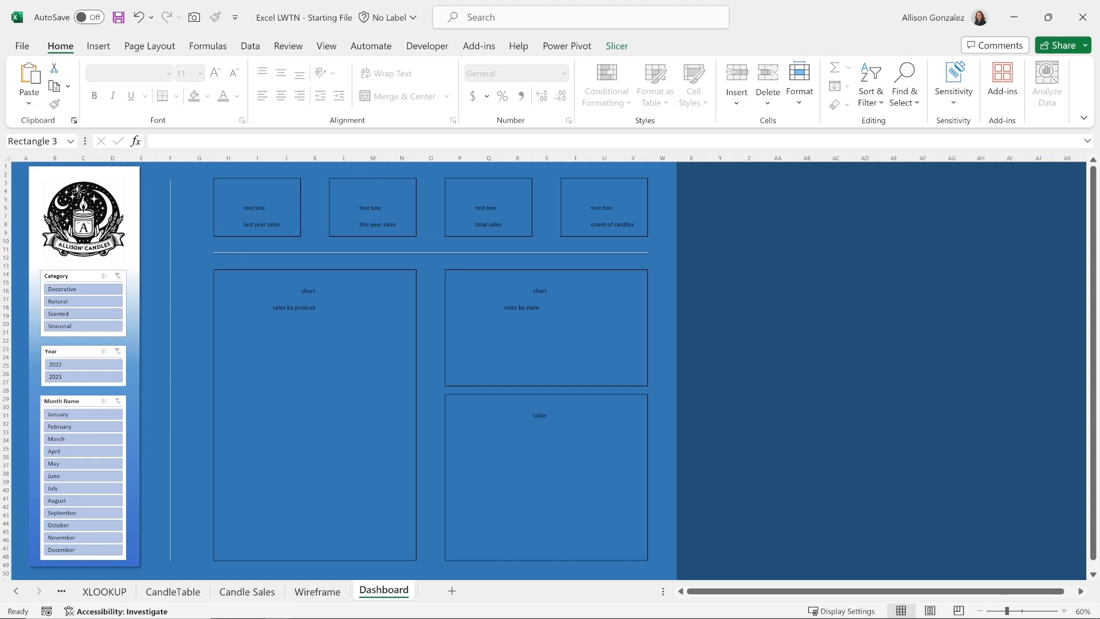
pyautogui.moveTo(78, 191); pyautogui.dragTo(79, 191)
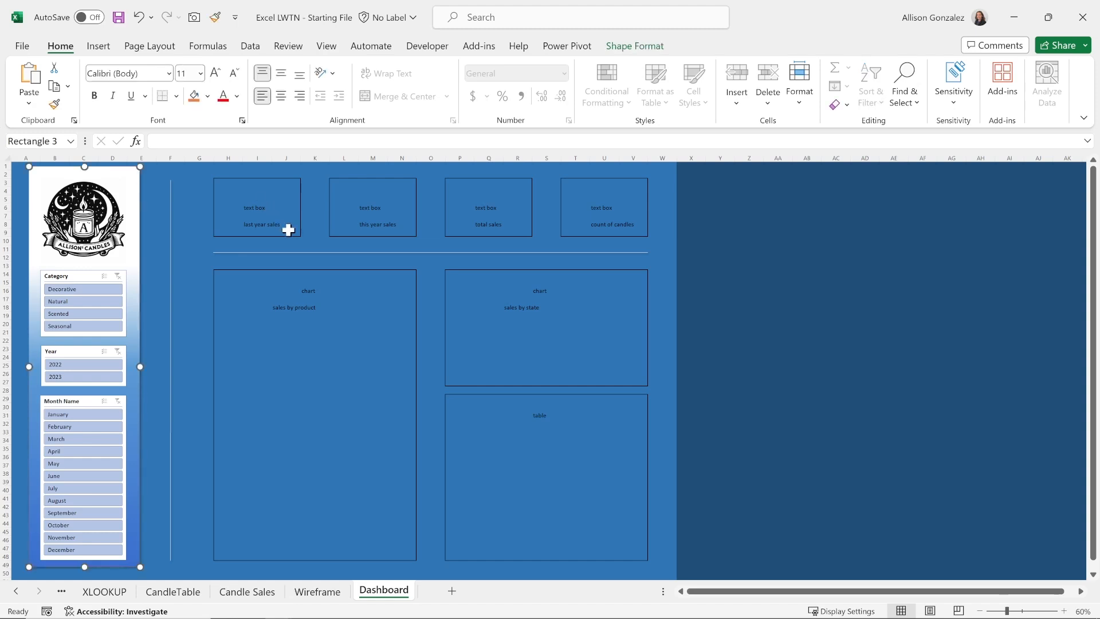
pyautogui.click(813, 341)
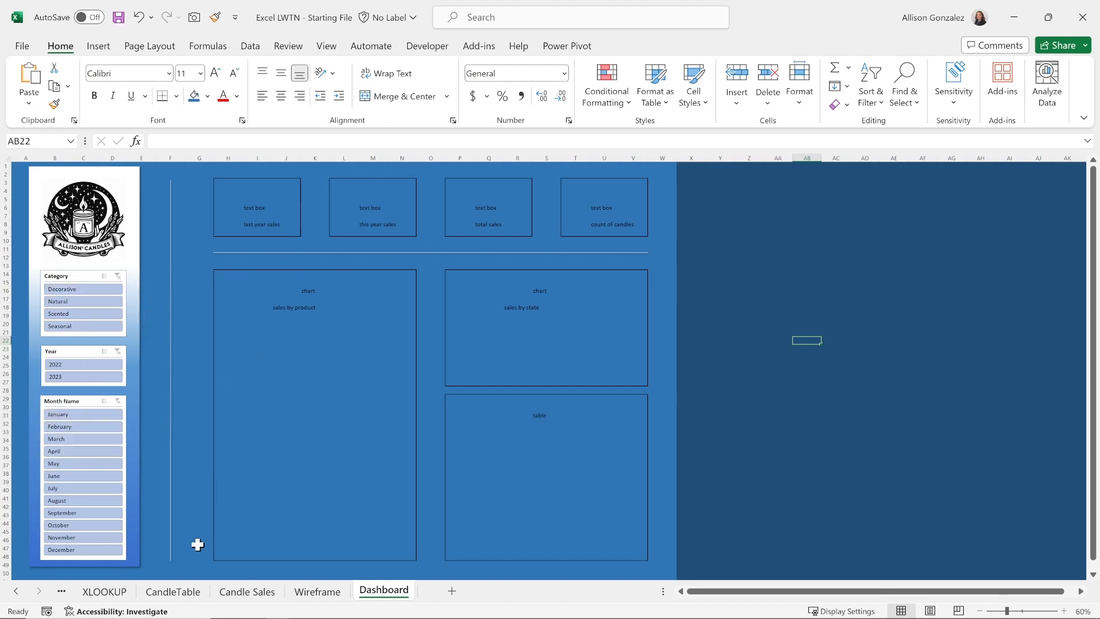
# - Examine the CandleTable Grand Total cells for 2022 sales, 2023 sales, total sales and total quantity
pyautogui.click(172, 592)
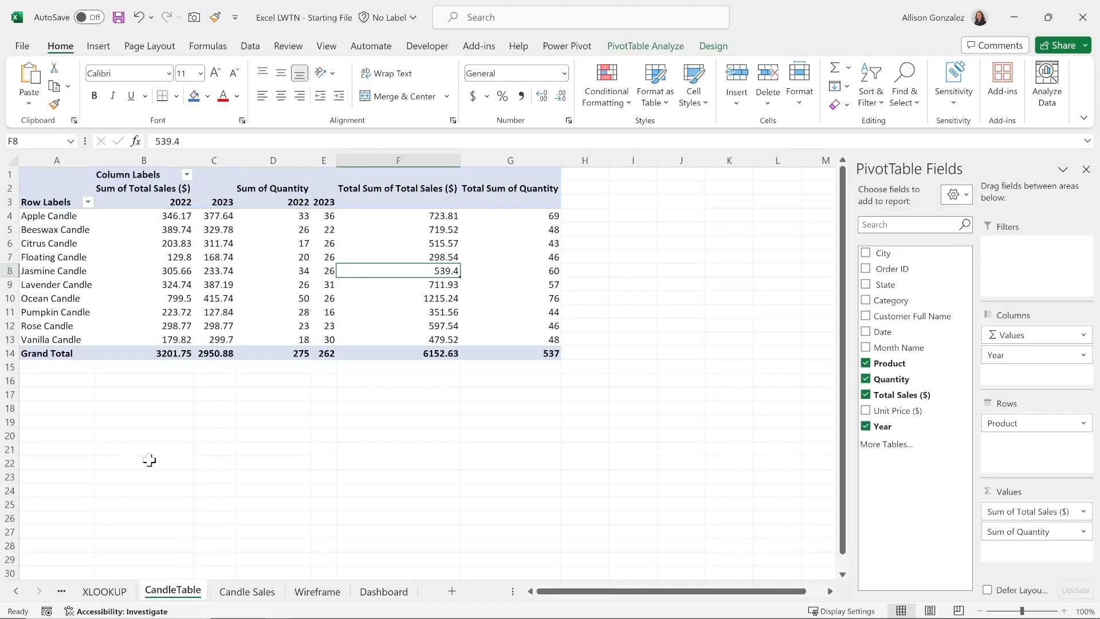
pyautogui.moveTo(323, 327)
pyautogui.moveTo(205, 195)
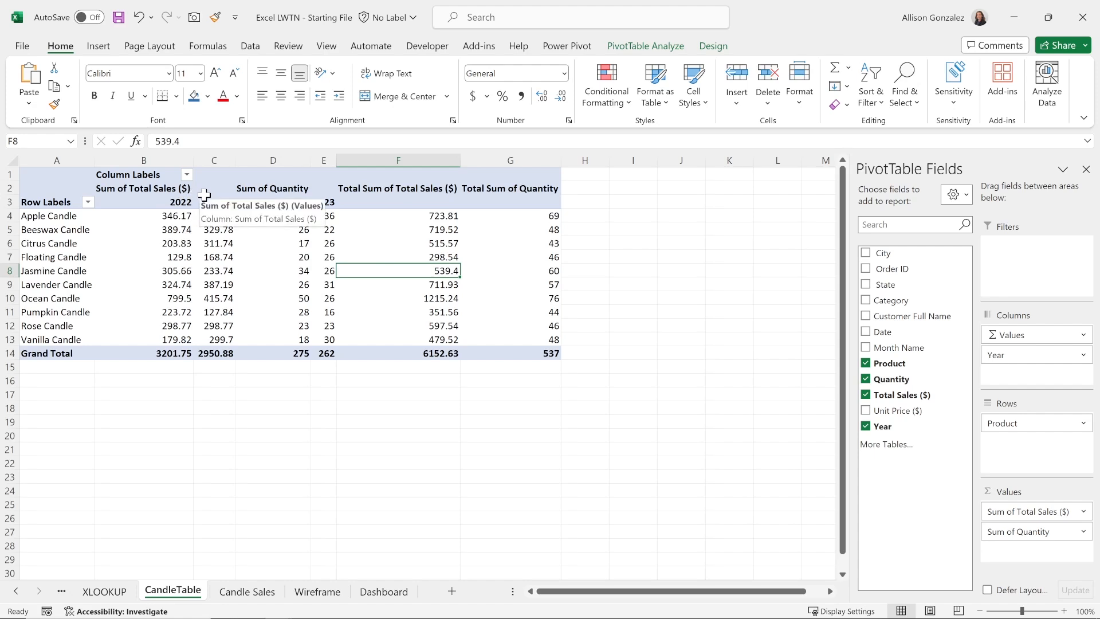
pyautogui.click(188, 355)
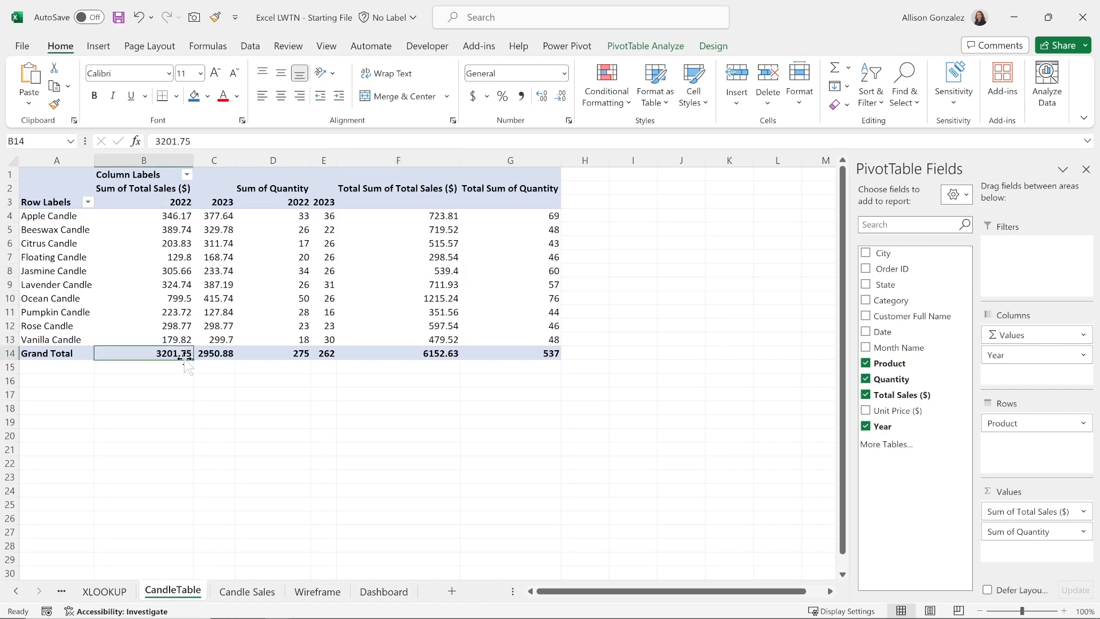
pyautogui.click(228, 355)
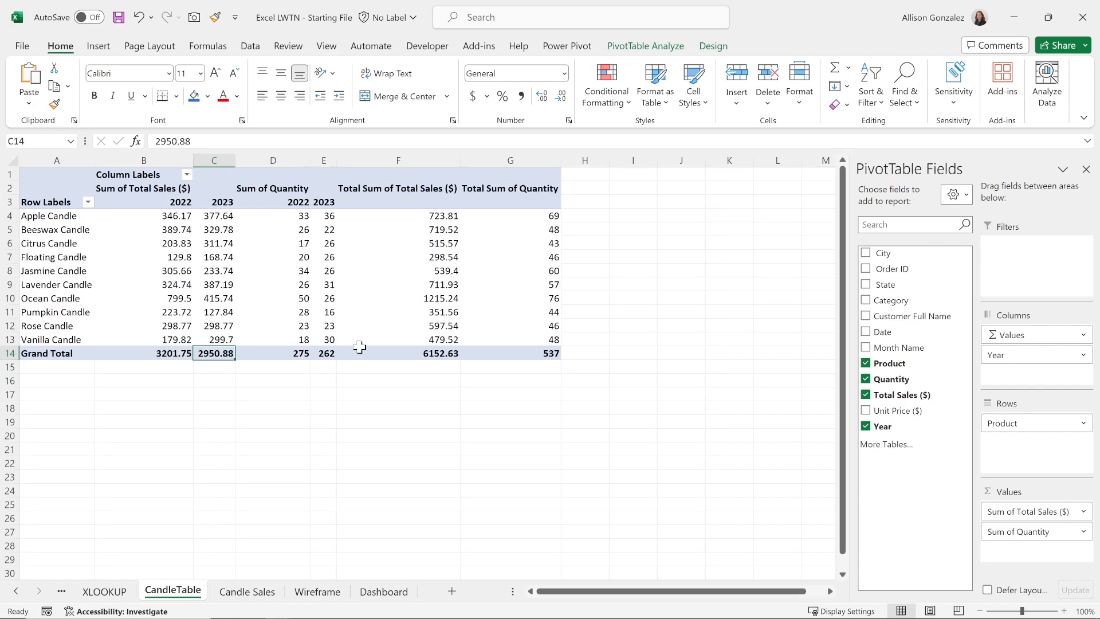
pyautogui.click(436, 354)
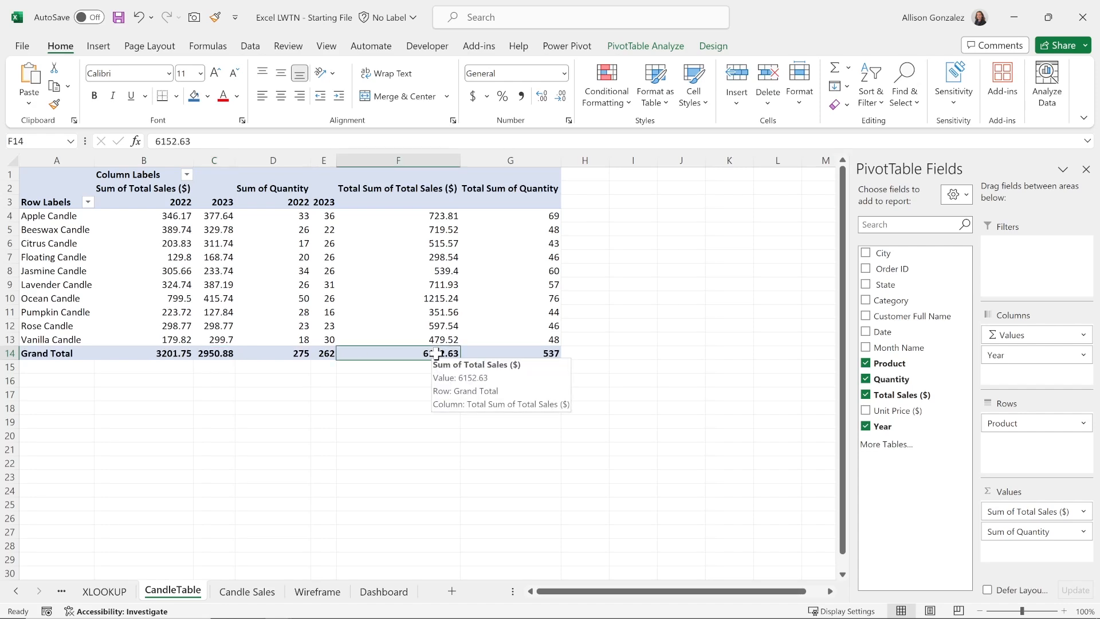
pyautogui.click(553, 352)
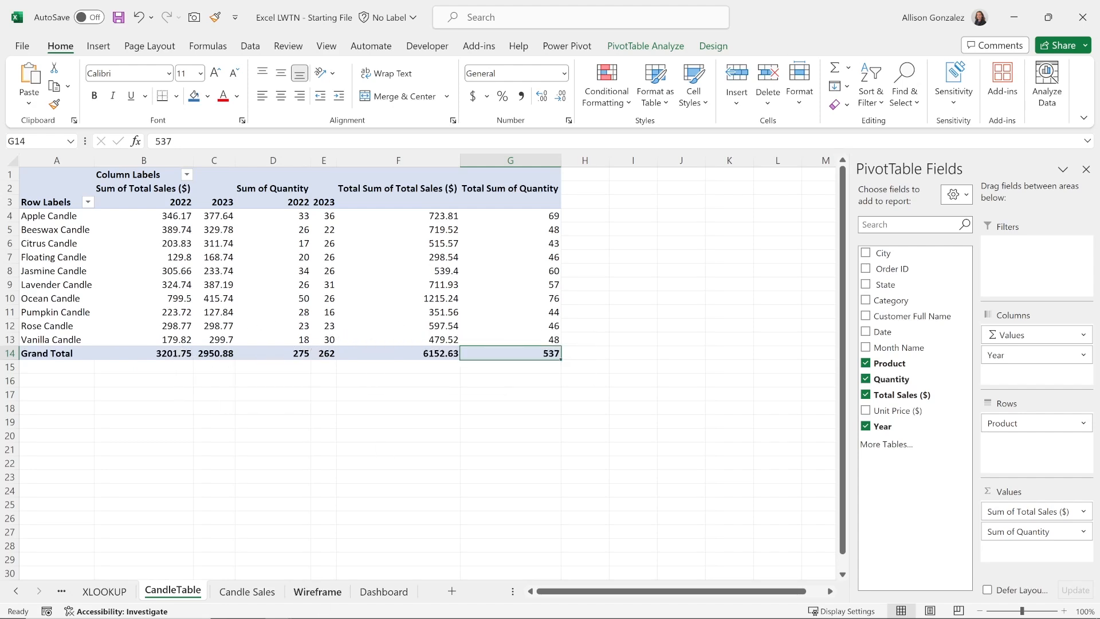
# - Examine the Dashboard's four text box blocks for last year sales, this year sales, total sales and count of candles
pyautogui.click(382, 591)
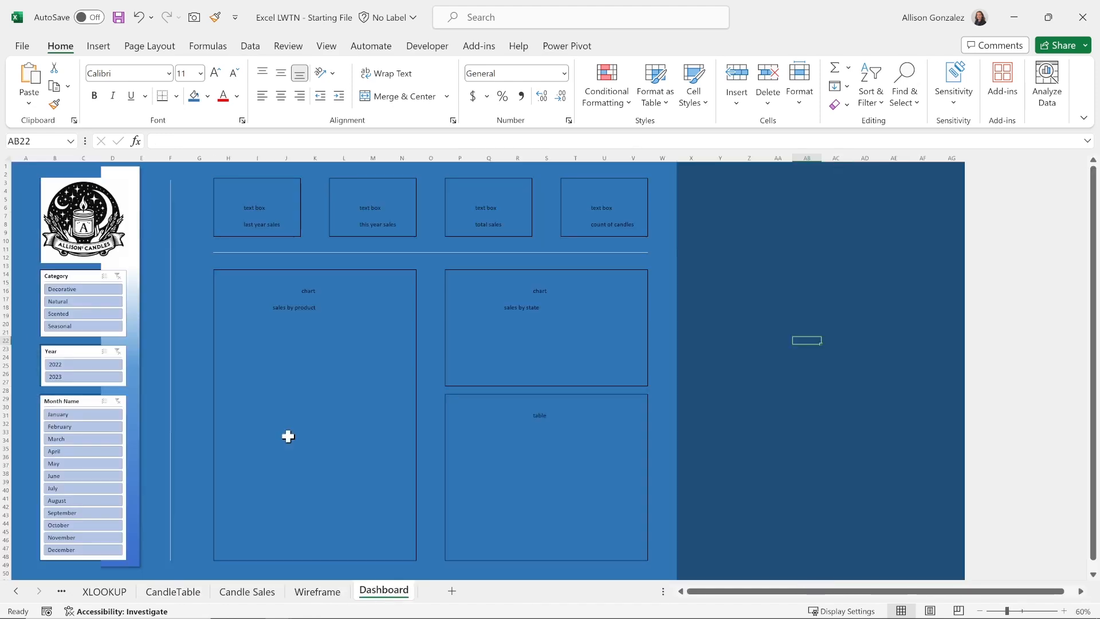
pyautogui.click(260, 200)
pyautogui.click(371, 207)
pyautogui.click(526, 214)
pyautogui.click(609, 215)
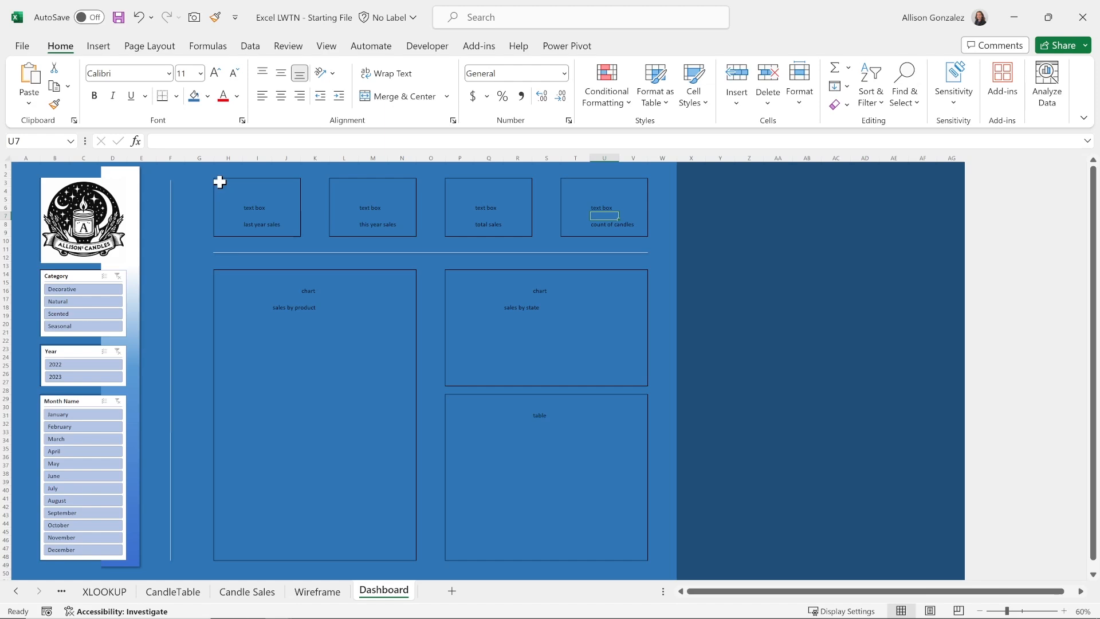
pyautogui.moveTo(220, 182); pyautogui.dragTo(293, 232)
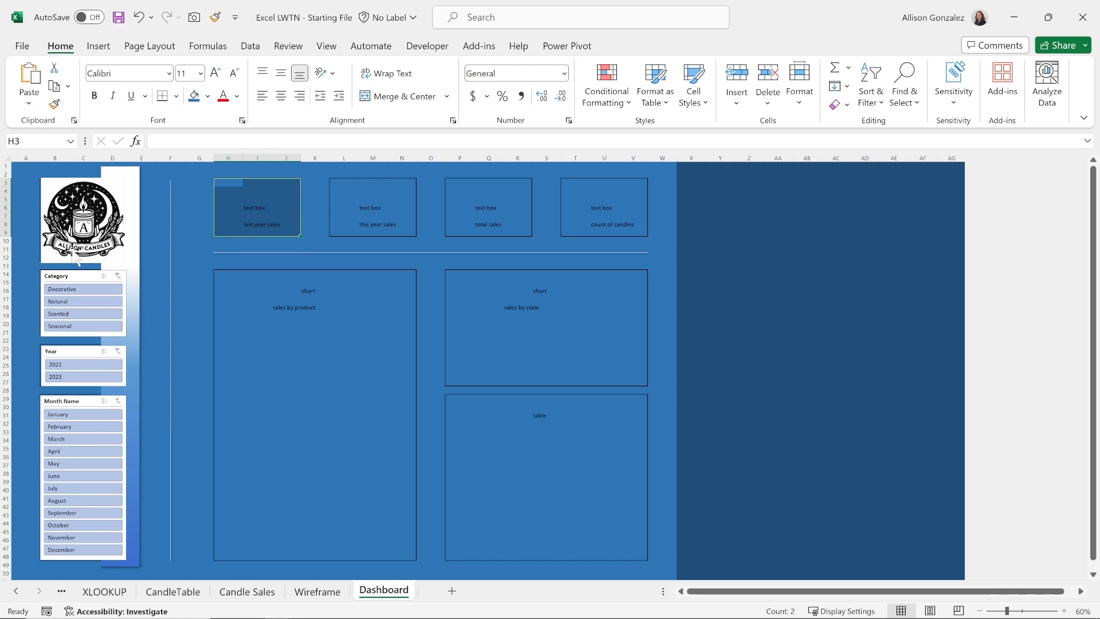
pyautogui.click(178, 250)
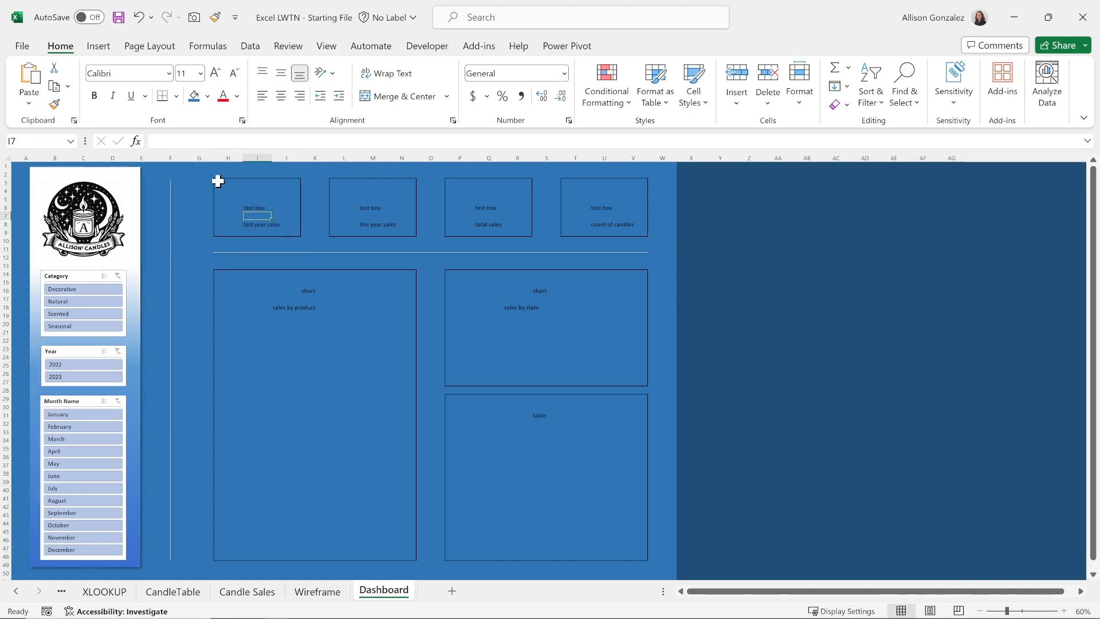
# - Merge and center the cells of the first two text box blocks, H3:J9 and L3:N9, keeping only the upper-left values
pyautogui.moveTo(218, 182); pyautogui.dragTo(297, 231)
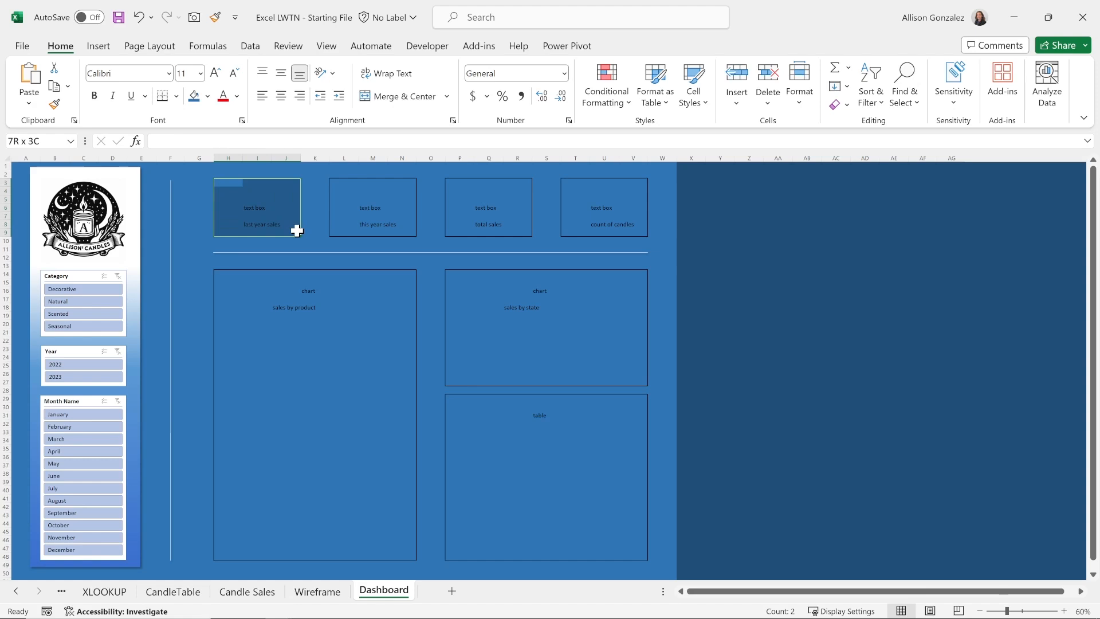
pyautogui.moveTo(296, 231); pyautogui.dragTo(297, 231)
pyautogui.click(400, 97)
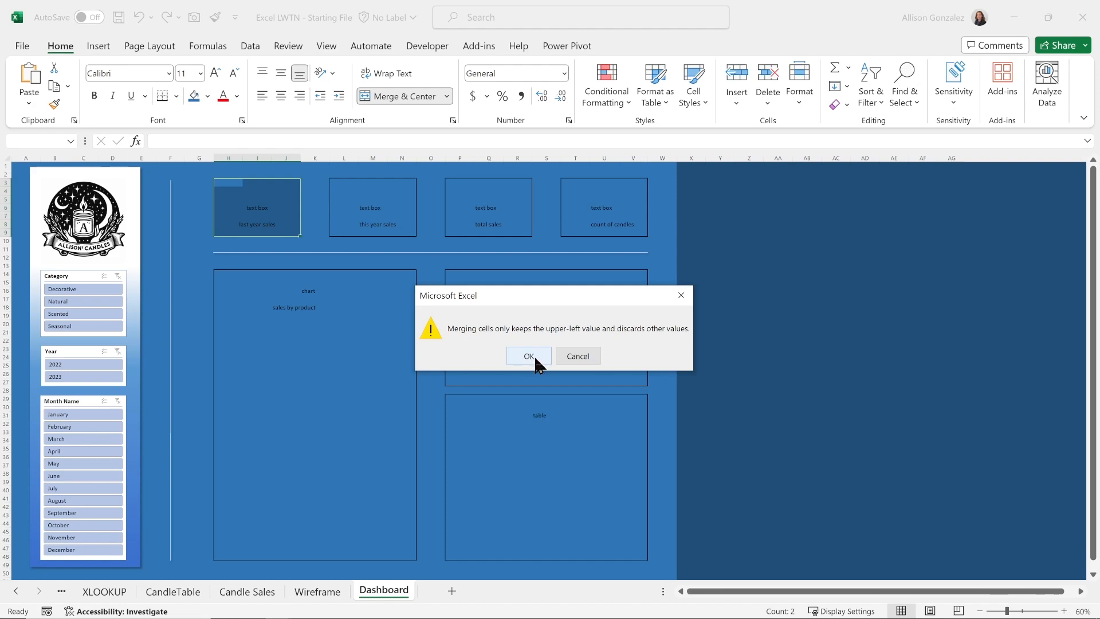
pyautogui.click(535, 360)
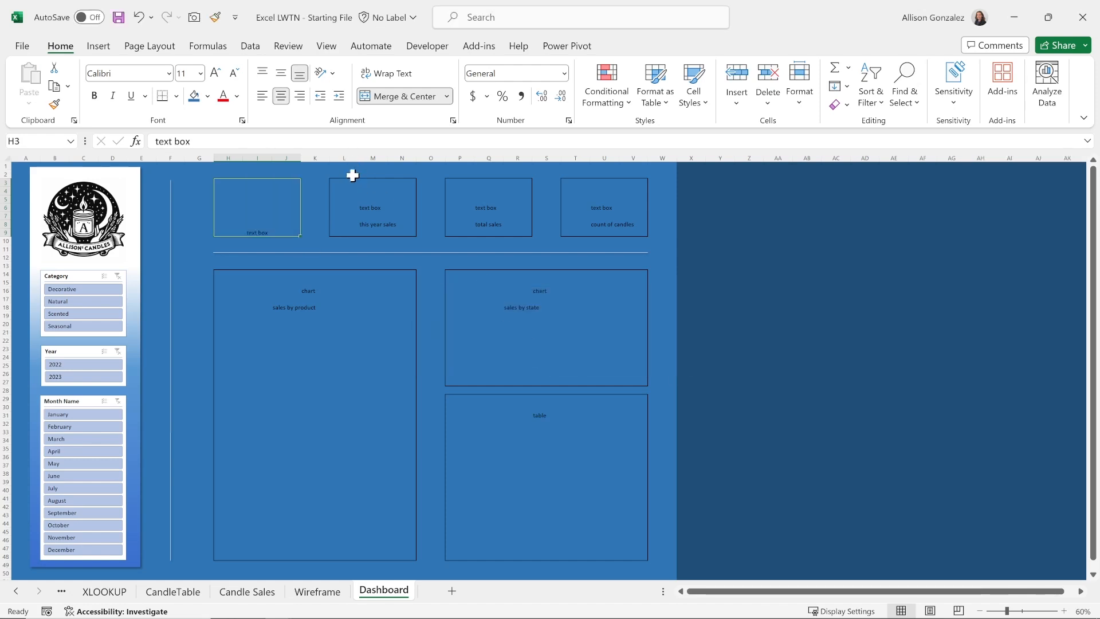
pyautogui.moveTo(338, 181); pyautogui.dragTo(403, 233)
pyautogui.click(395, 96)
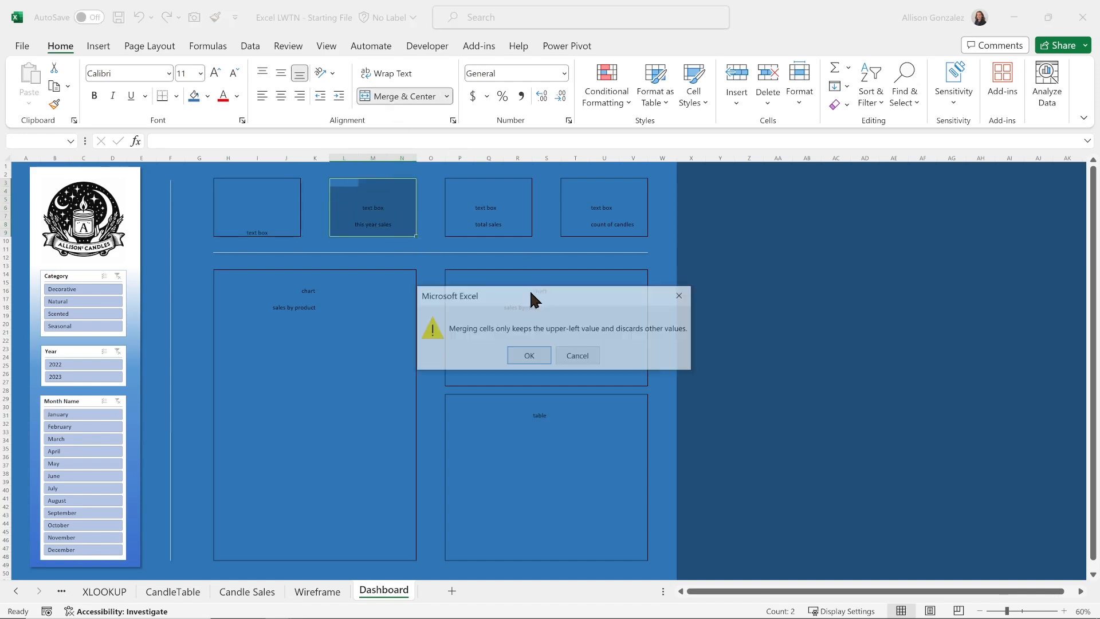
pyautogui.click(524, 357)
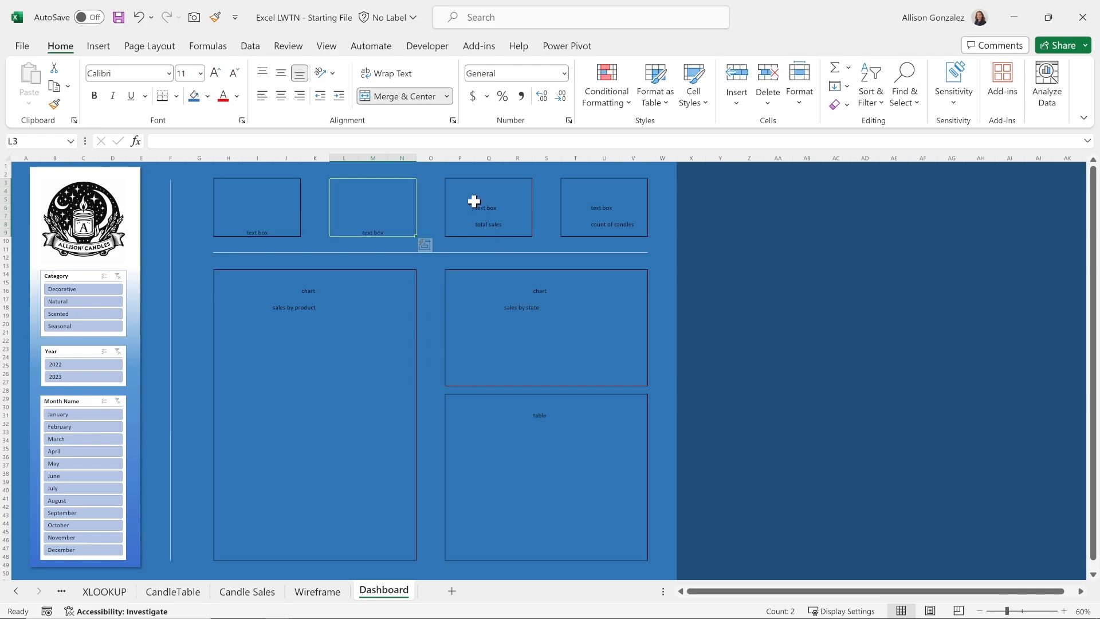
# - Merge and center the cells of the last two text box blocks, P3:R9 and T3:V9, keeping only the upper-left values
pyautogui.moveTo(459, 181); pyautogui.dragTo(509, 230)
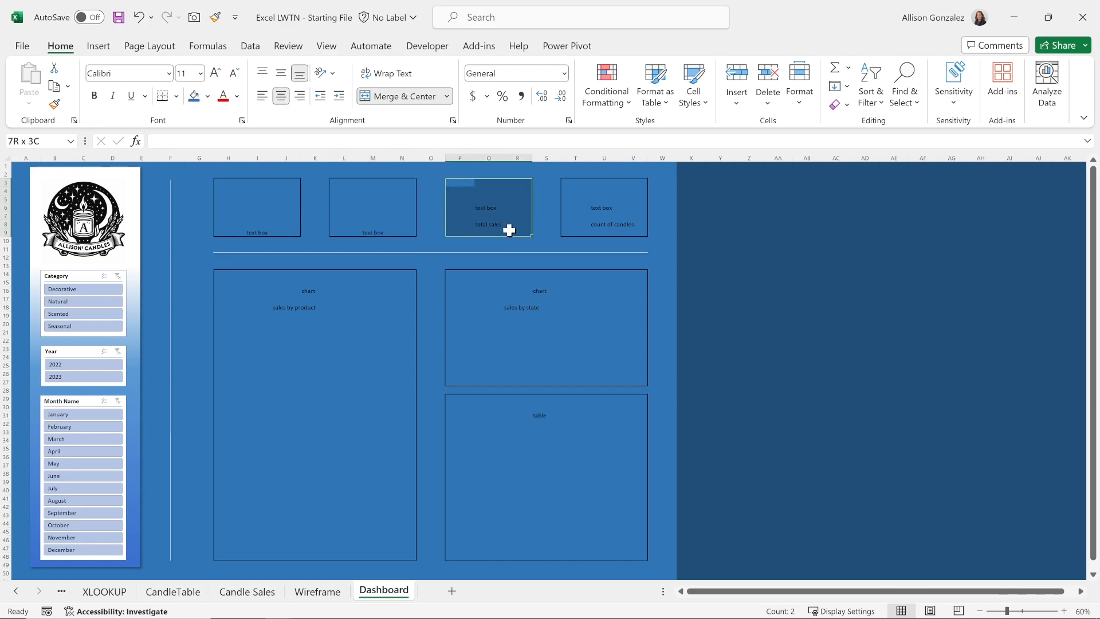
pyautogui.click(395, 96)
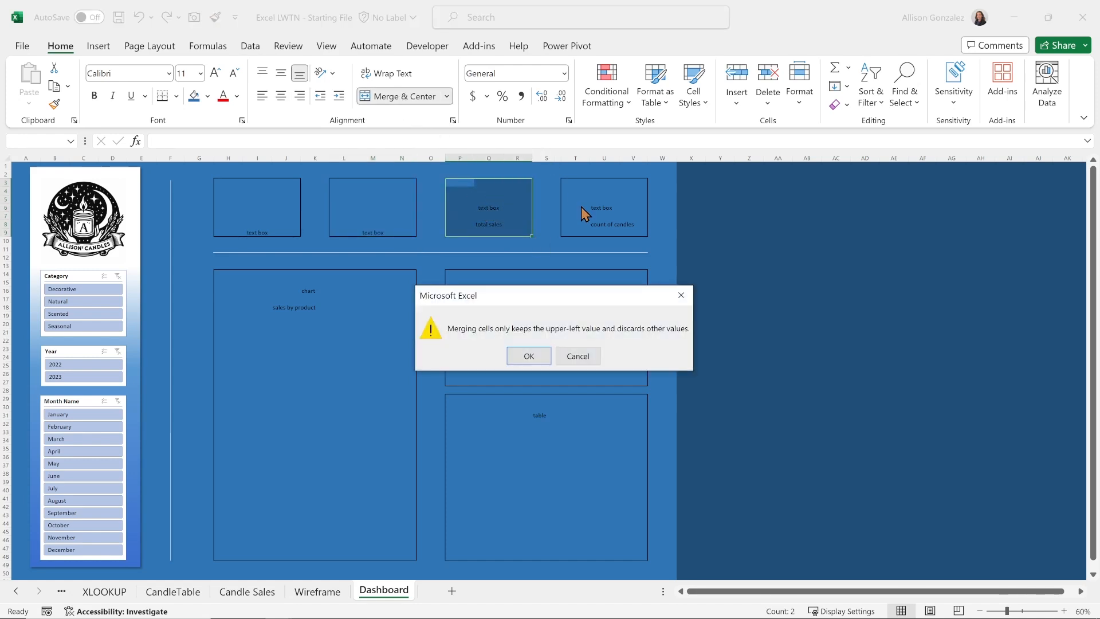
pyautogui.click(534, 356)
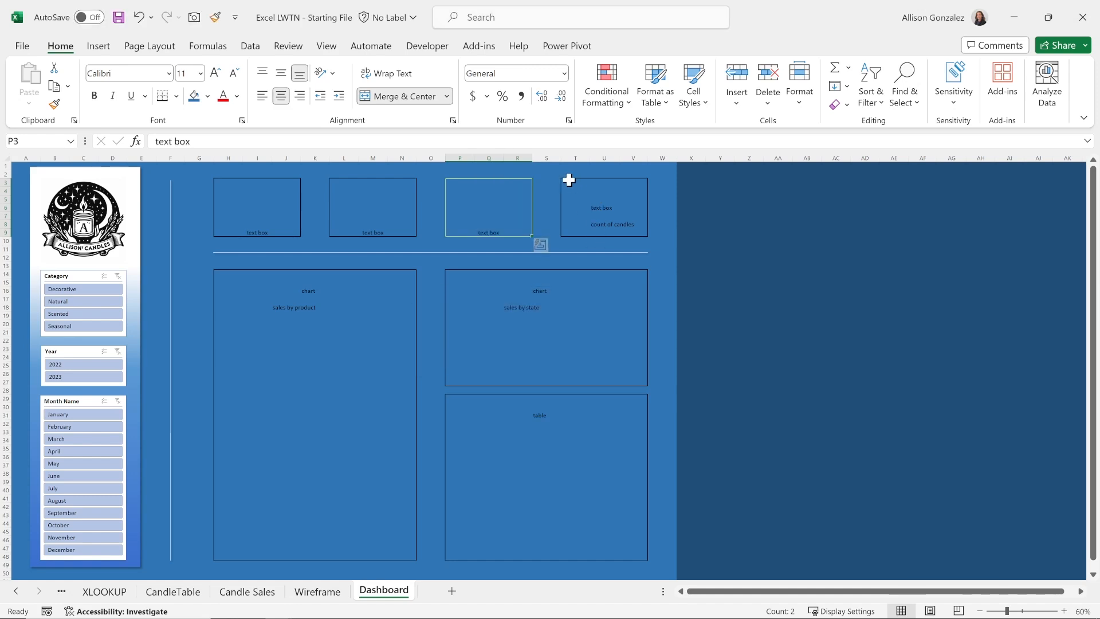
pyautogui.moveTo(568, 180); pyautogui.dragTo(619, 230)
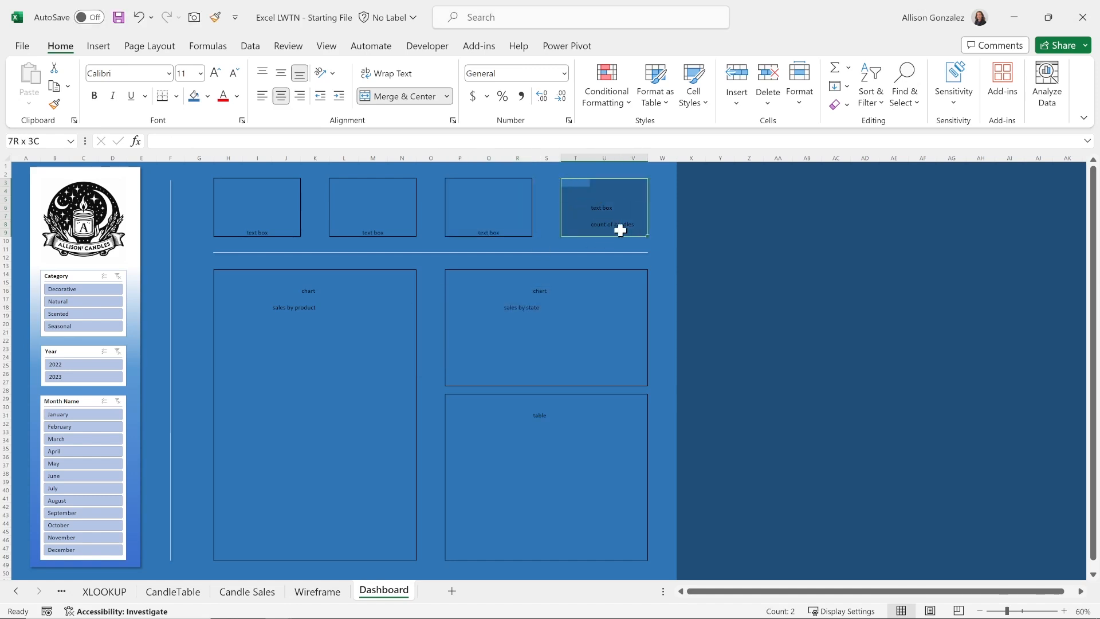
pyautogui.click(404, 97)
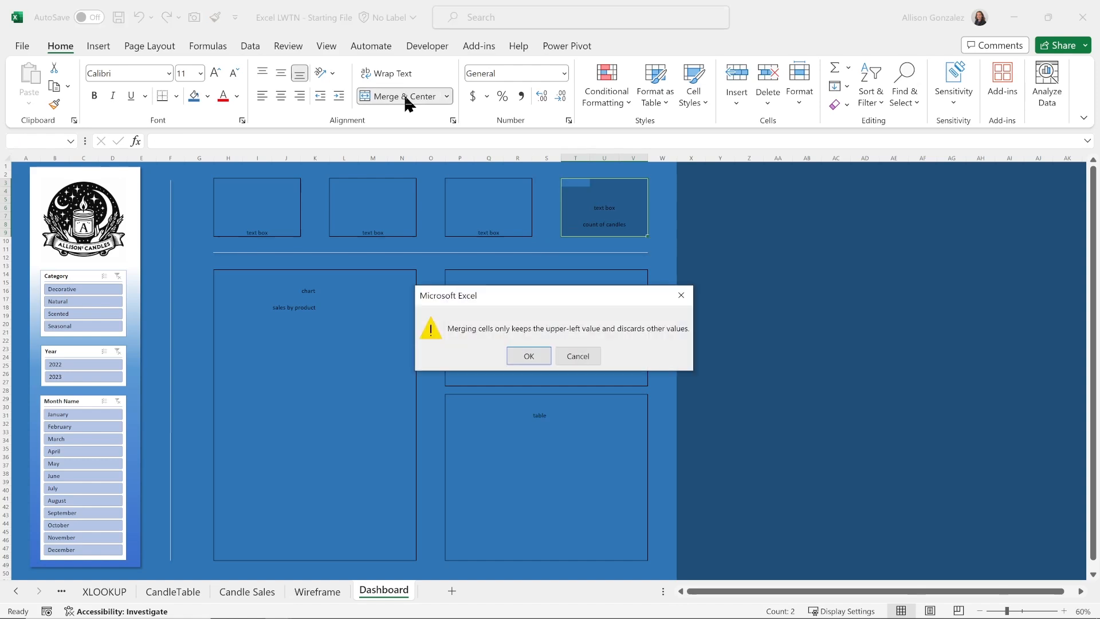
pyautogui.click(529, 360)
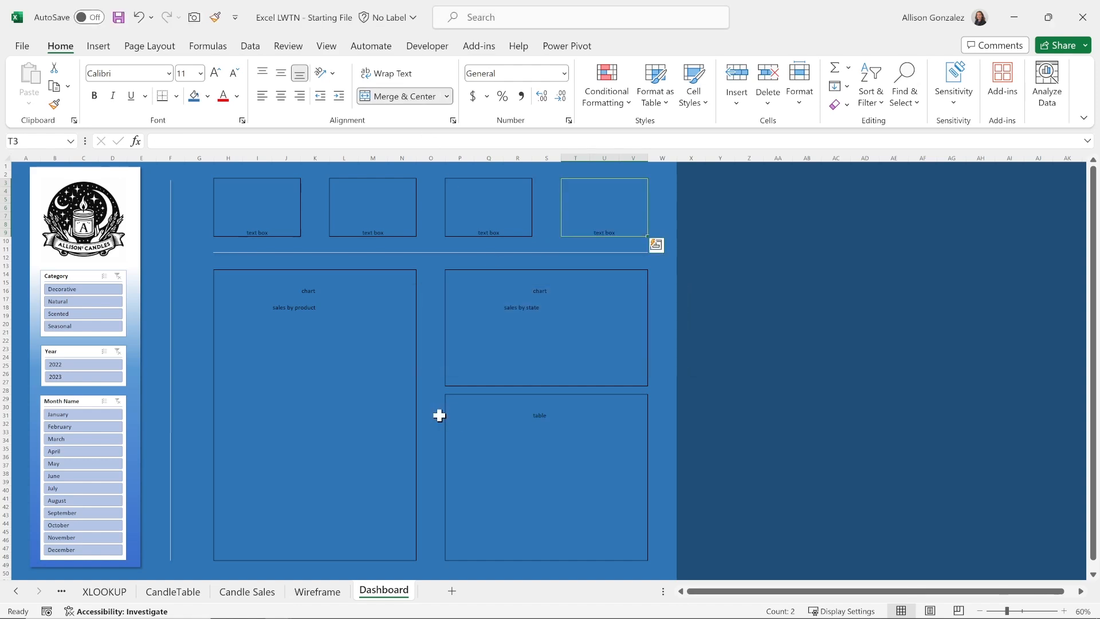
# - Check that each of the four merged text box blocks selects as a single cell, ending on the first block
pyautogui.click(283, 198)
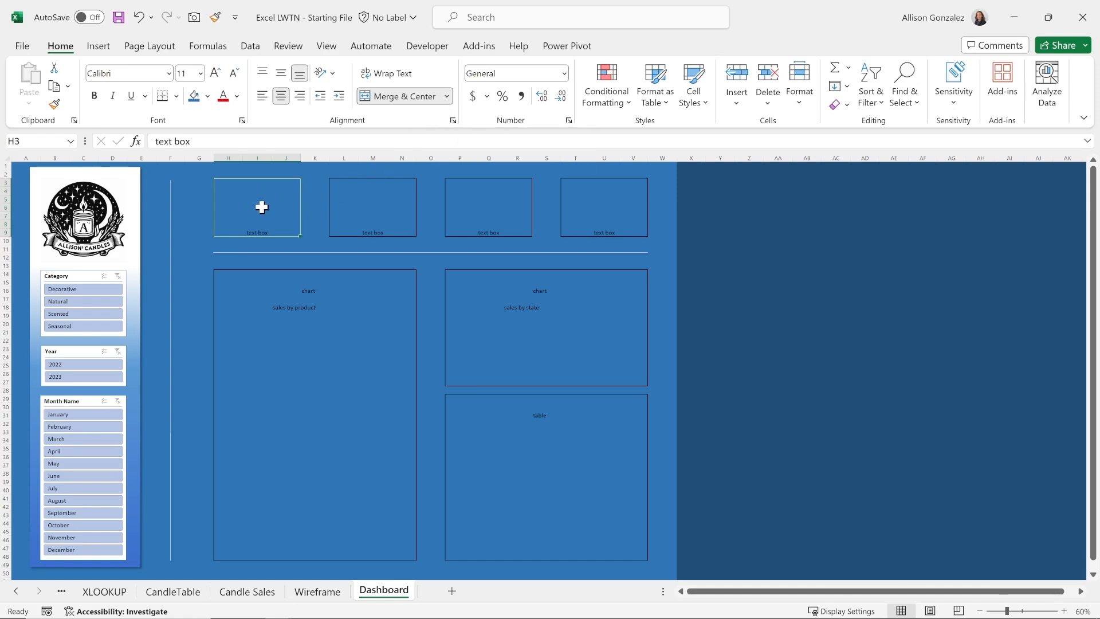
pyautogui.click(346, 209)
pyautogui.click(497, 207)
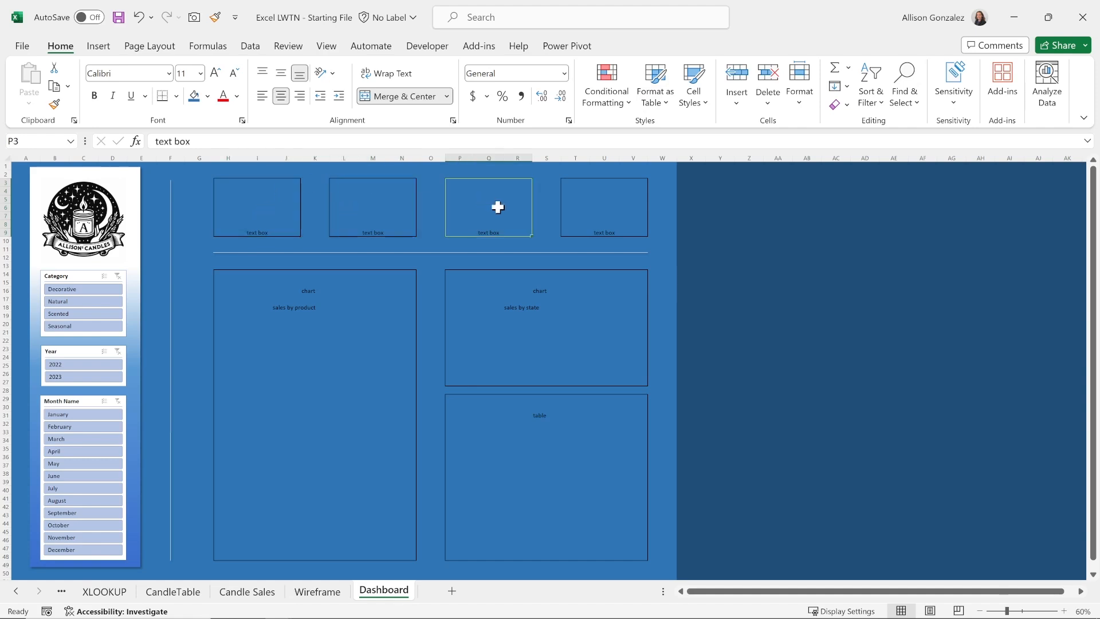
pyautogui.click(616, 210)
pyautogui.click(252, 215)
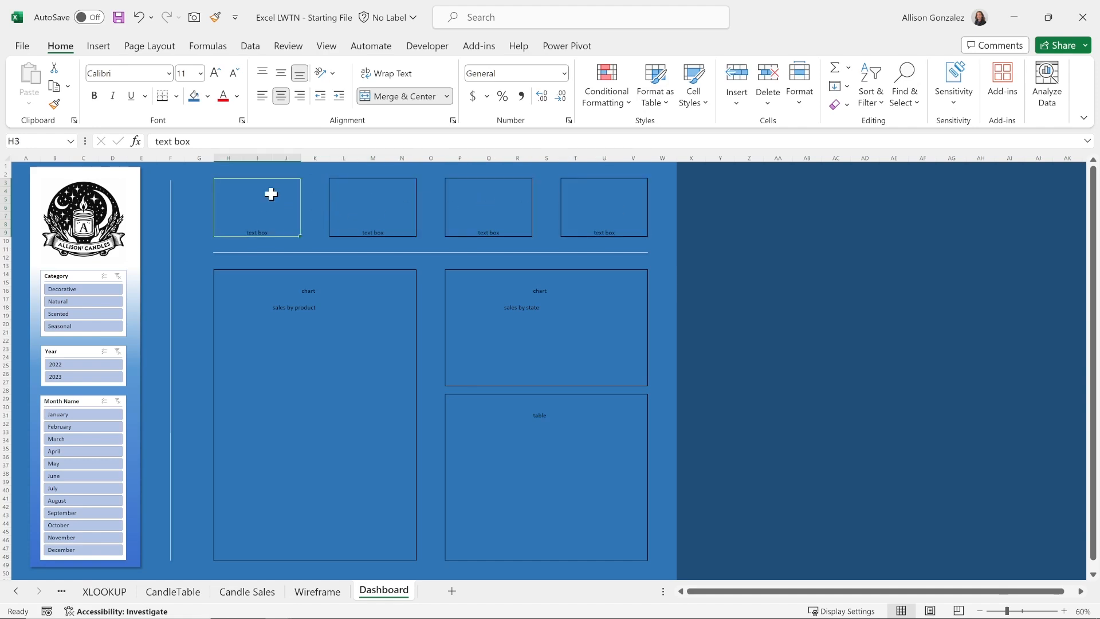
# - Open the custom Button Style cell style for modification and bring up its cell format settings
pyautogui.click(698, 104)
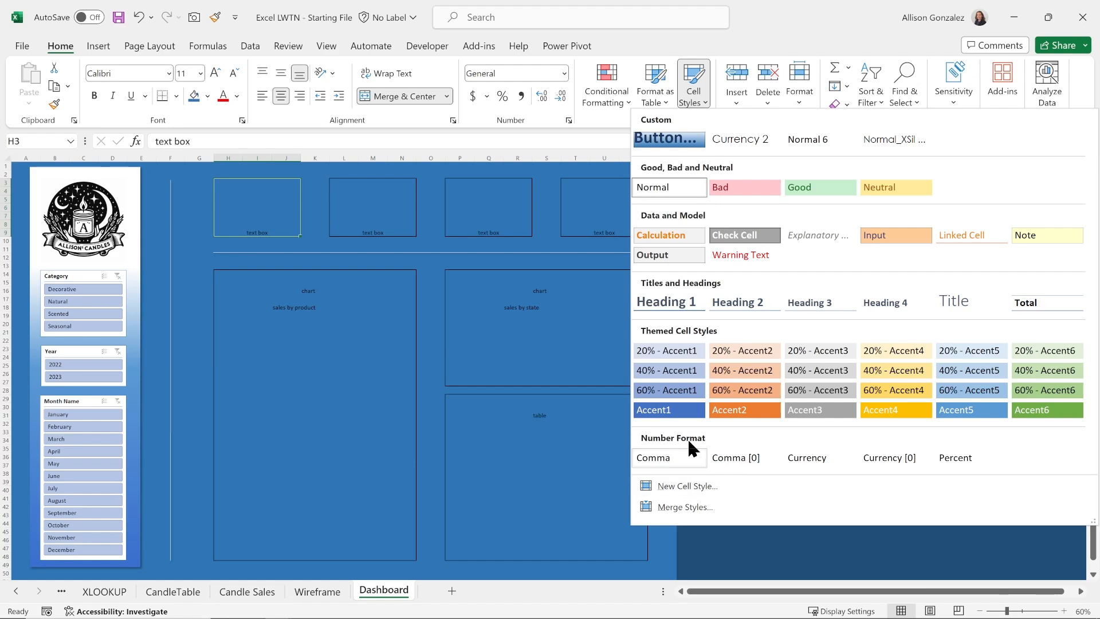
pyautogui.rightClick(677, 145)
pyautogui.press('Escape')
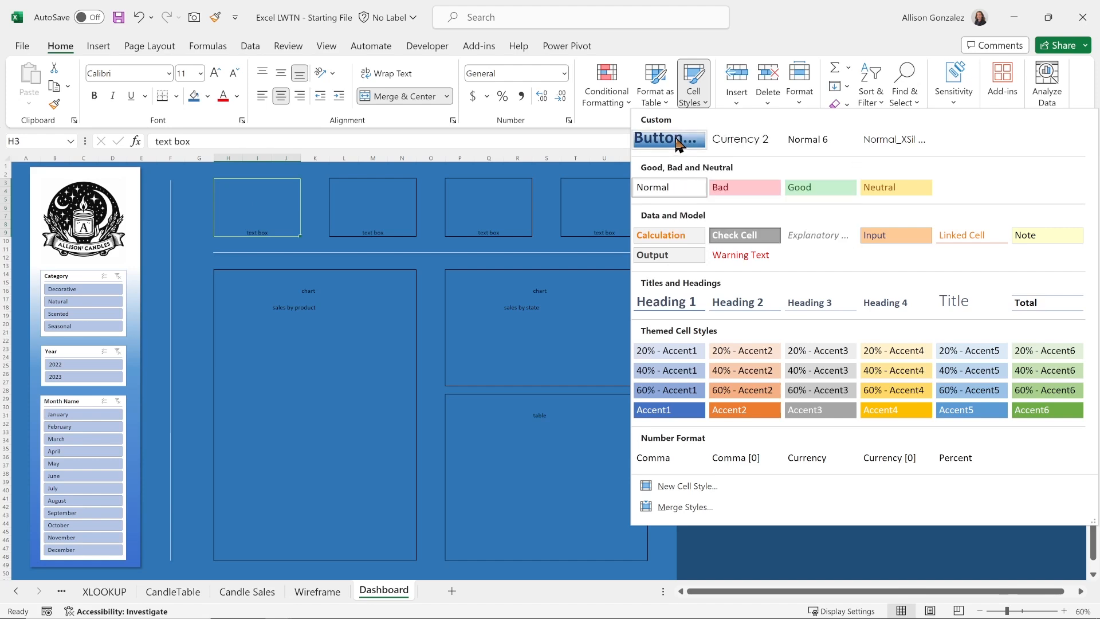
pyautogui.rightClick(678, 145)
pyautogui.click(723, 170)
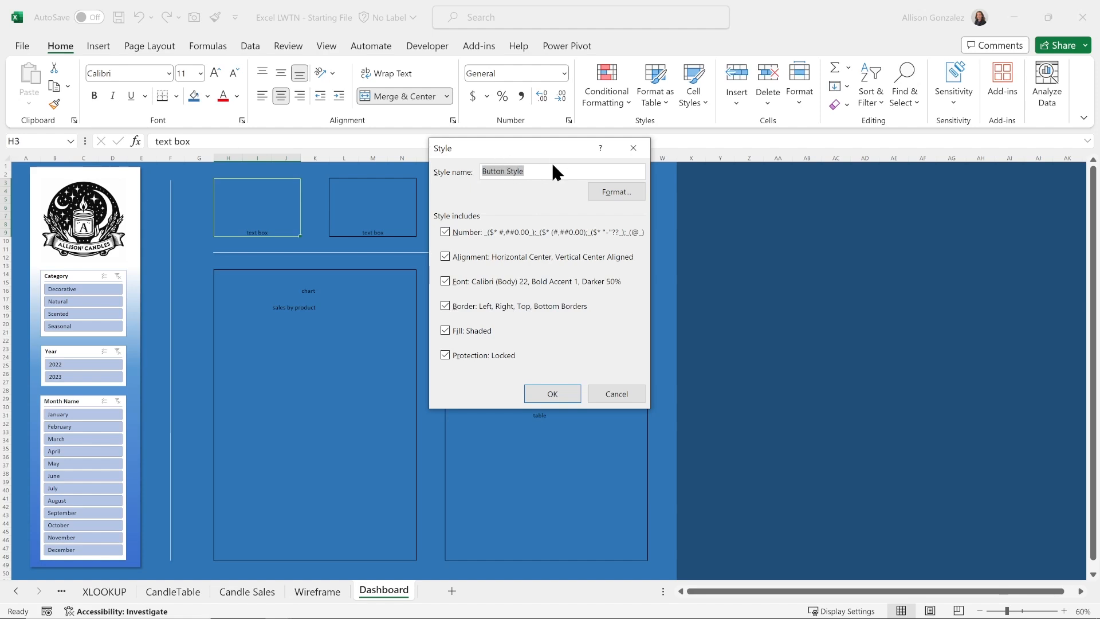
pyautogui.click(621, 190)
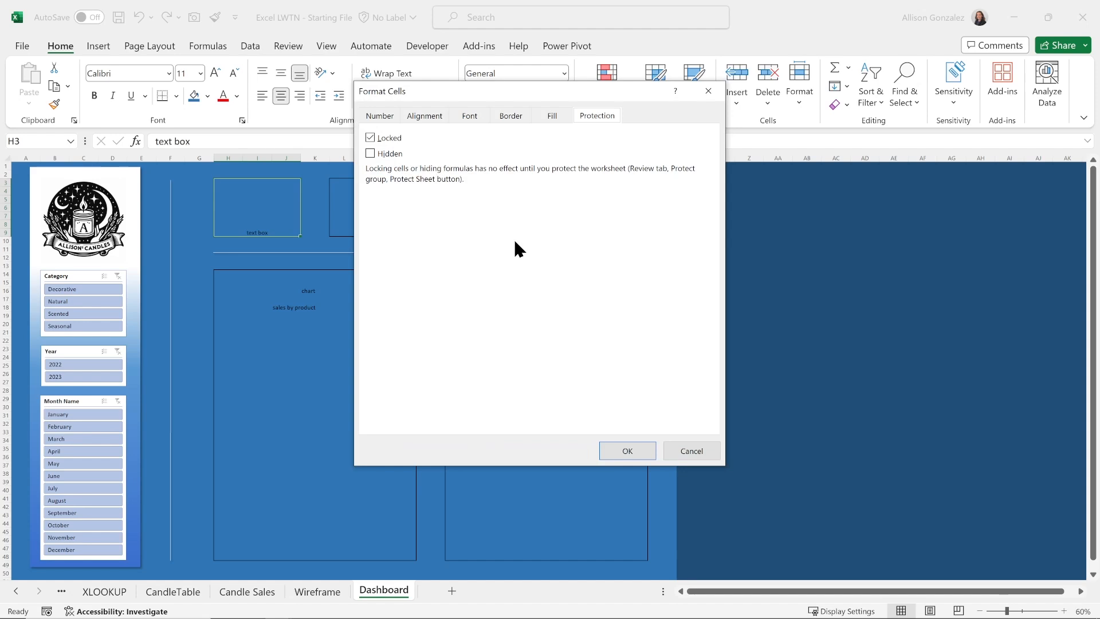
# - Examine the Button Style's two-color gradient fill and the palette offered for its second color, without changing either color
pyautogui.click(552, 116)
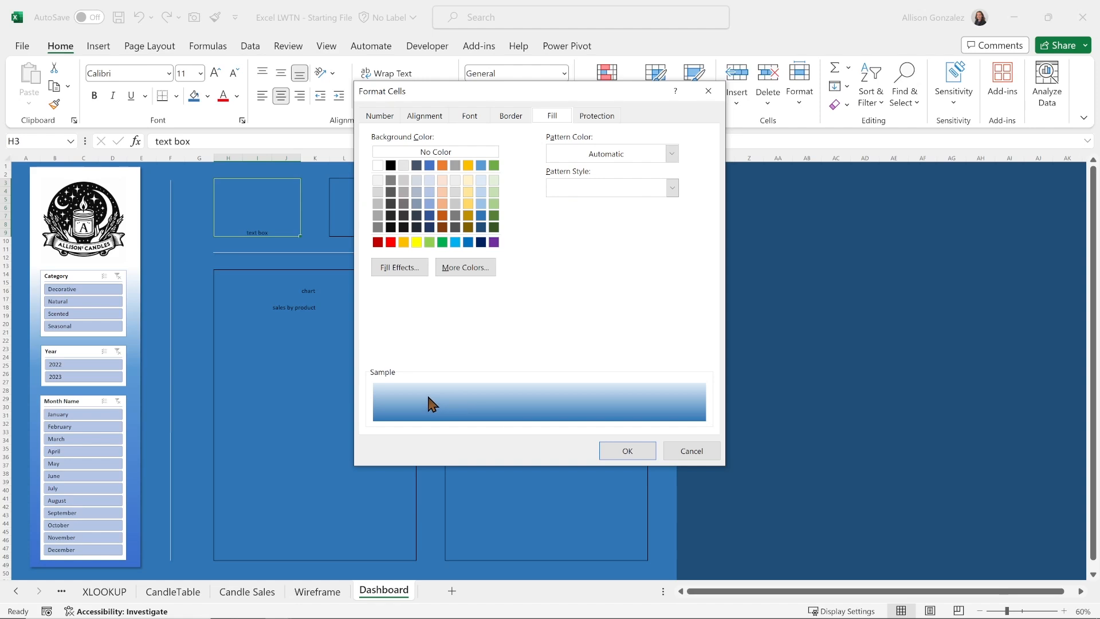
pyautogui.click(413, 267)
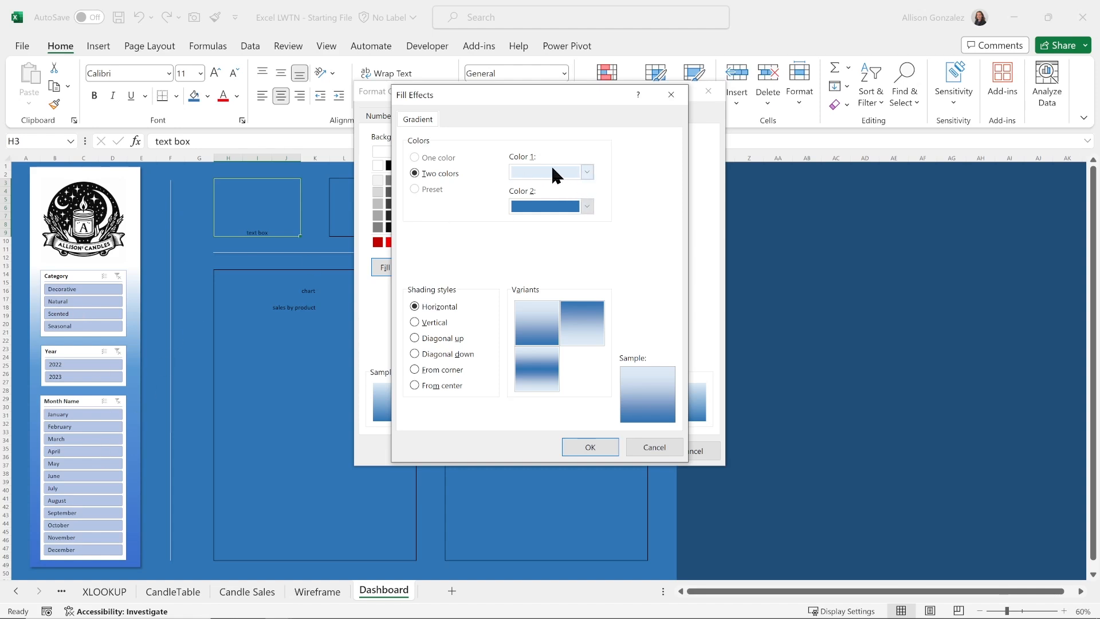
pyautogui.click(587, 172)
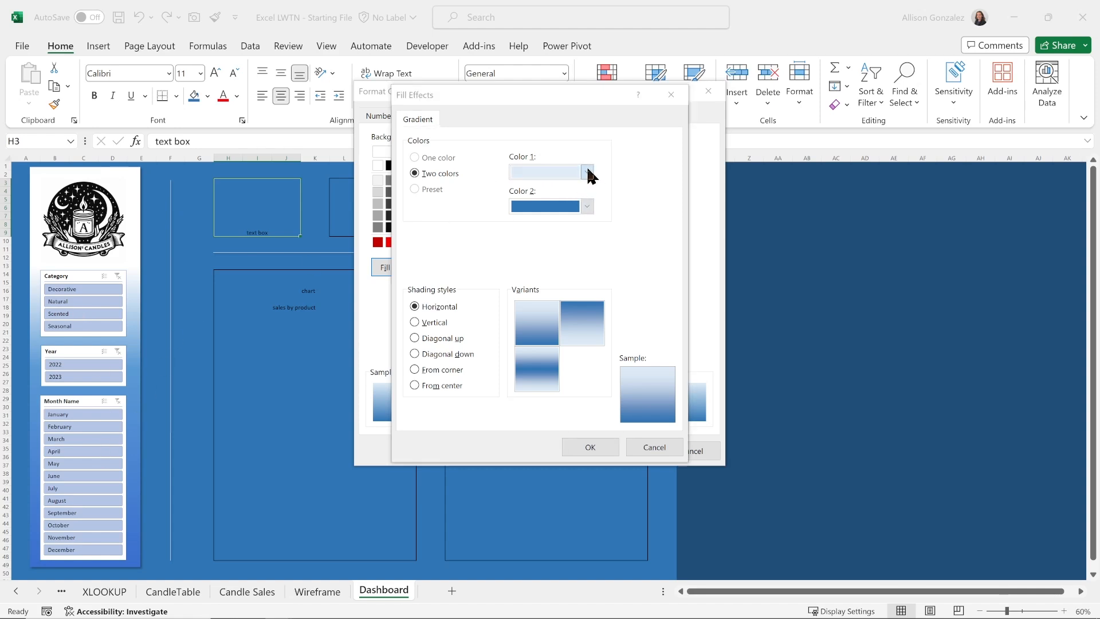
pyautogui.click(634, 157)
pyautogui.click(592, 206)
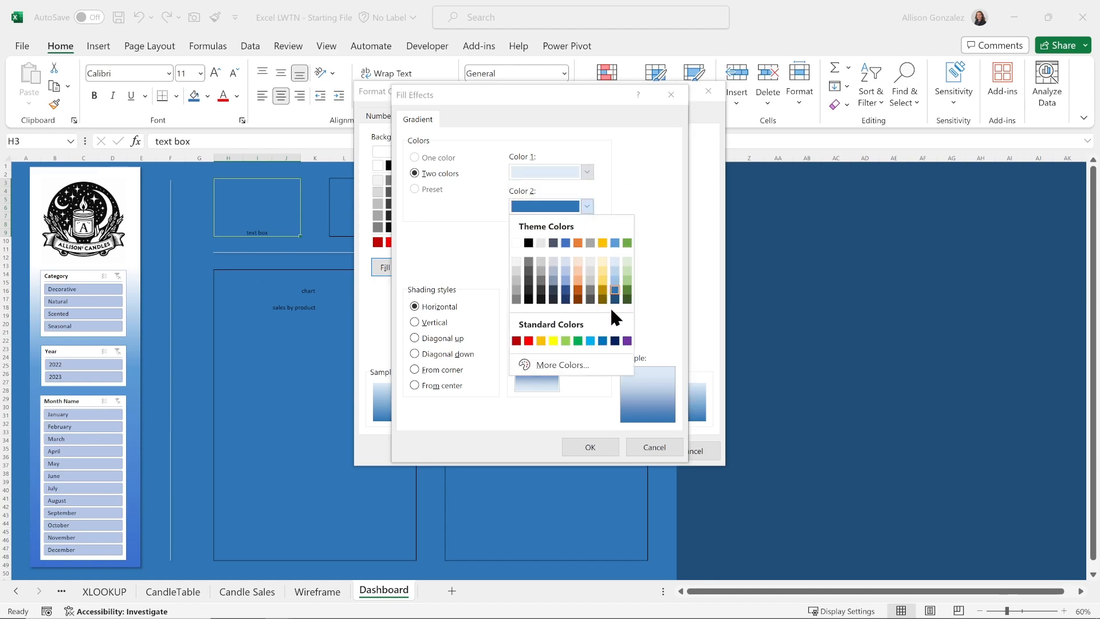
pyautogui.click(628, 187)
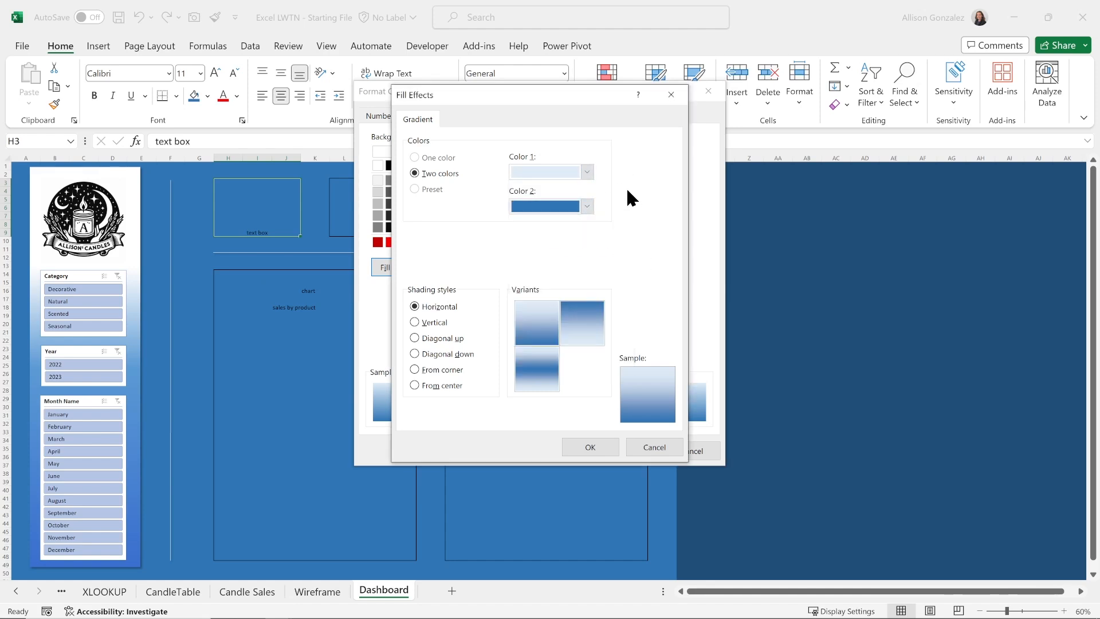
# - Preview the Vertical, Diagonal up and From corner shading styles for the gradient, and accept it with Horizontal shading
pyautogui.click(414, 322)
pyautogui.click(415, 338)
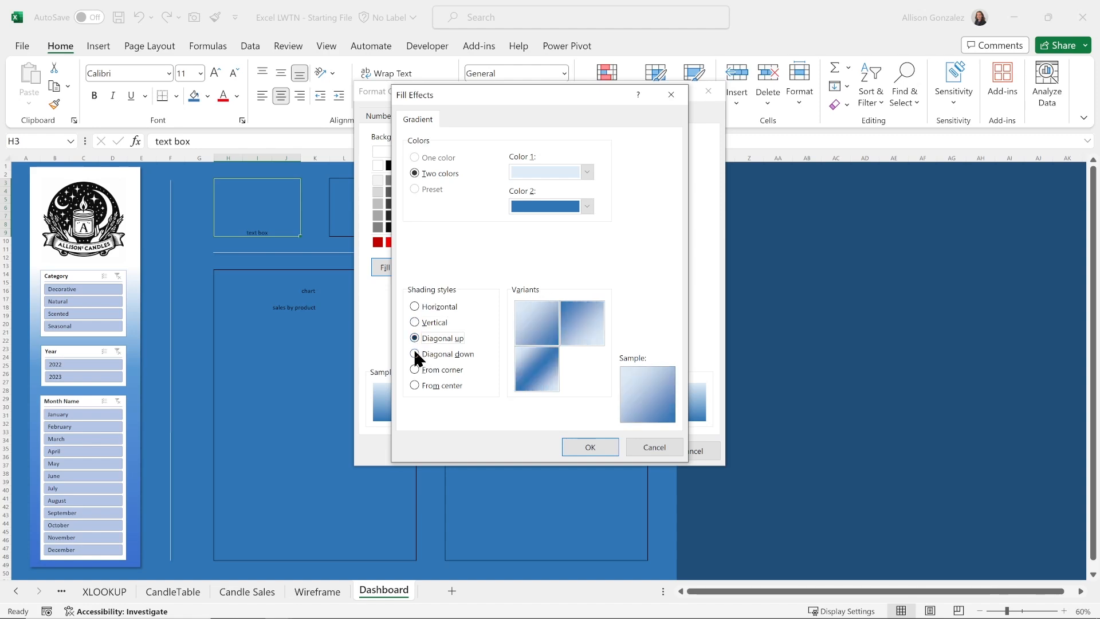
pyautogui.click(415, 370)
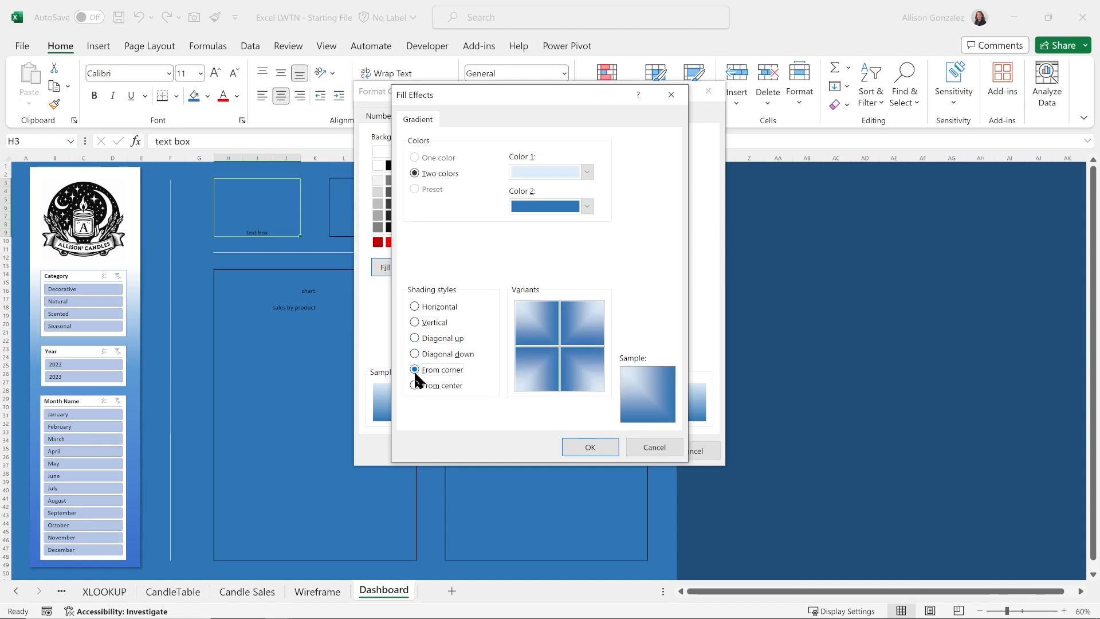
pyautogui.click(416, 307)
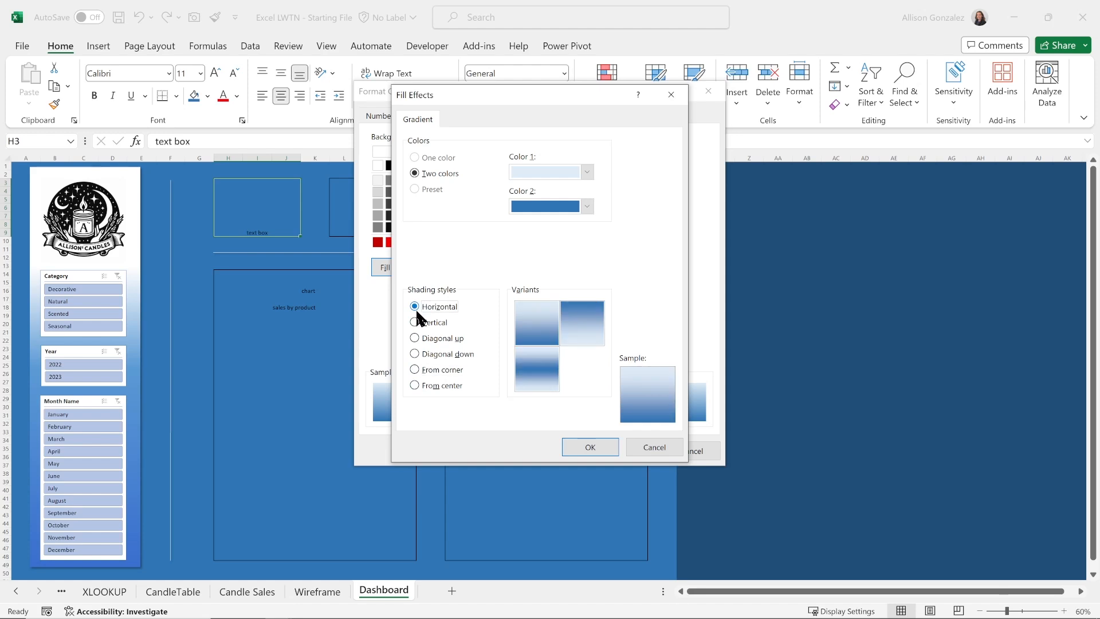
pyautogui.click(596, 446)
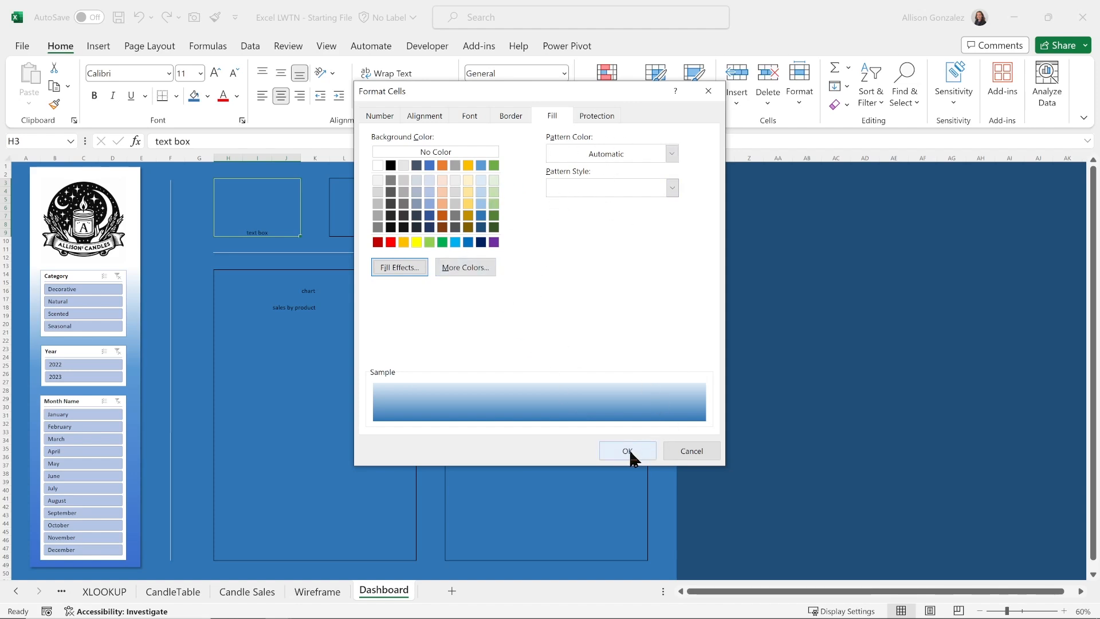
# - Review the Button Style's border, font, alignment and number settings, and accept the style
pyautogui.click(525, 116)
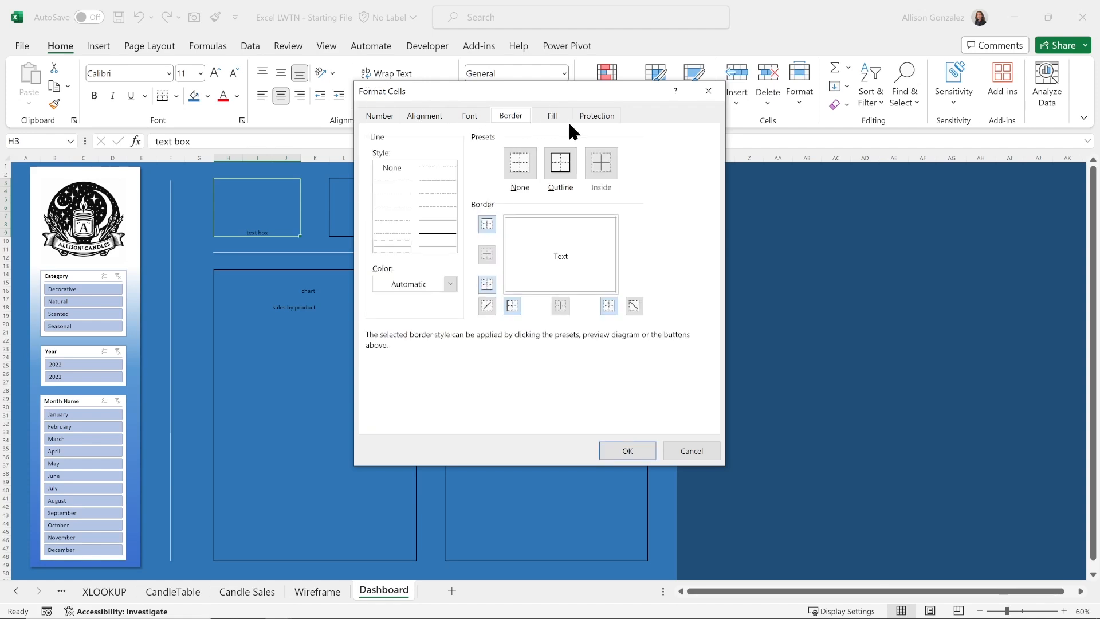
pyautogui.click(475, 117)
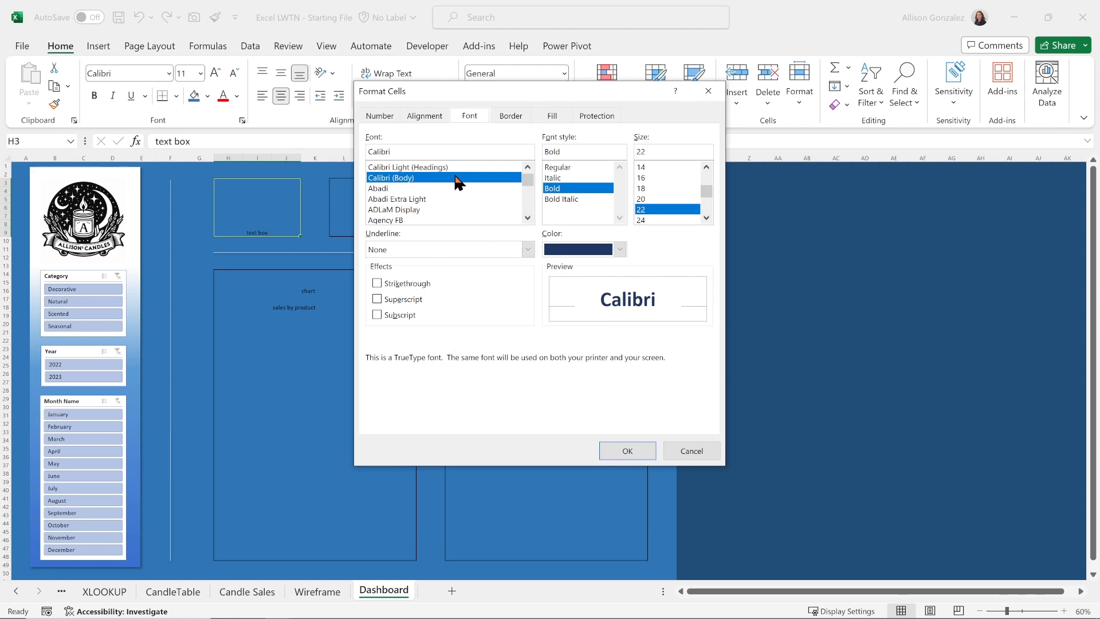
pyautogui.click(426, 115)
pyautogui.click(391, 115)
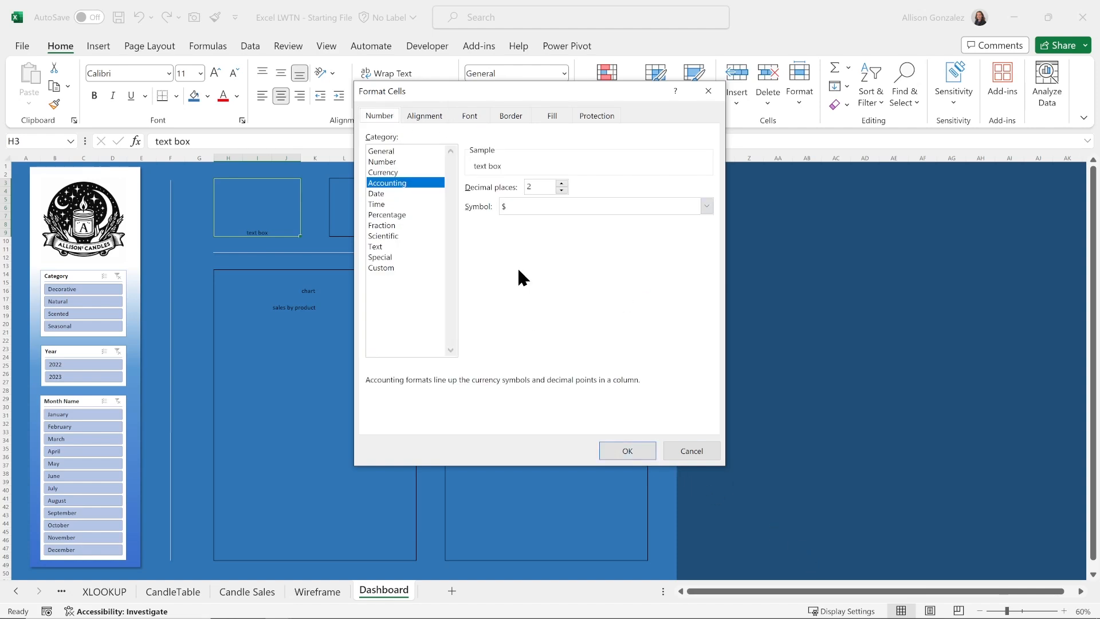
pyautogui.click(469, 116)
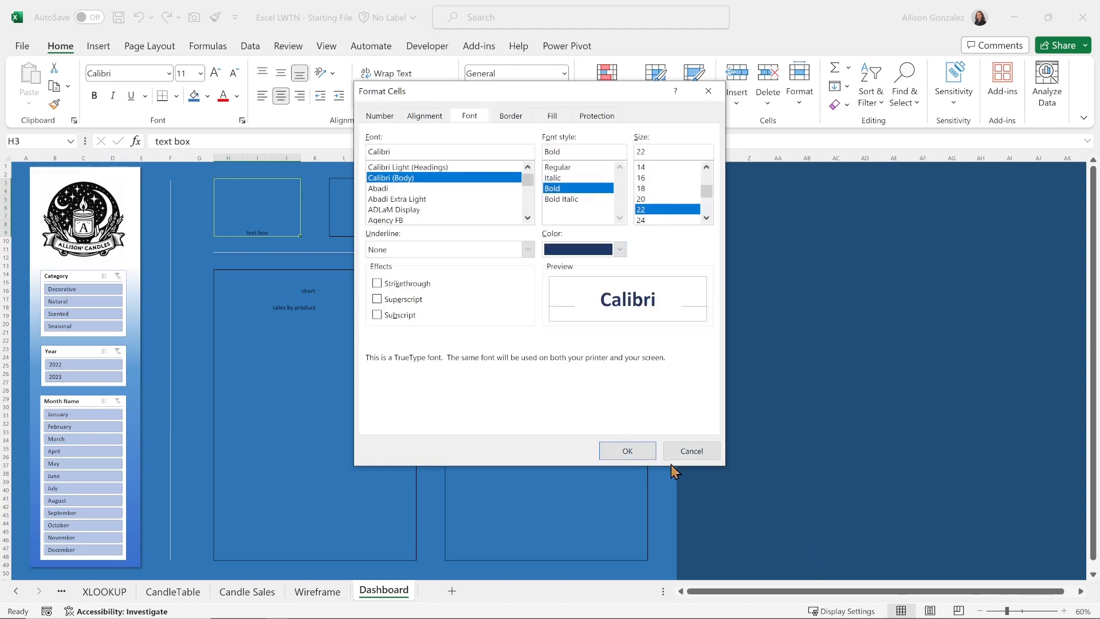
pyautogui.click(637, 455)
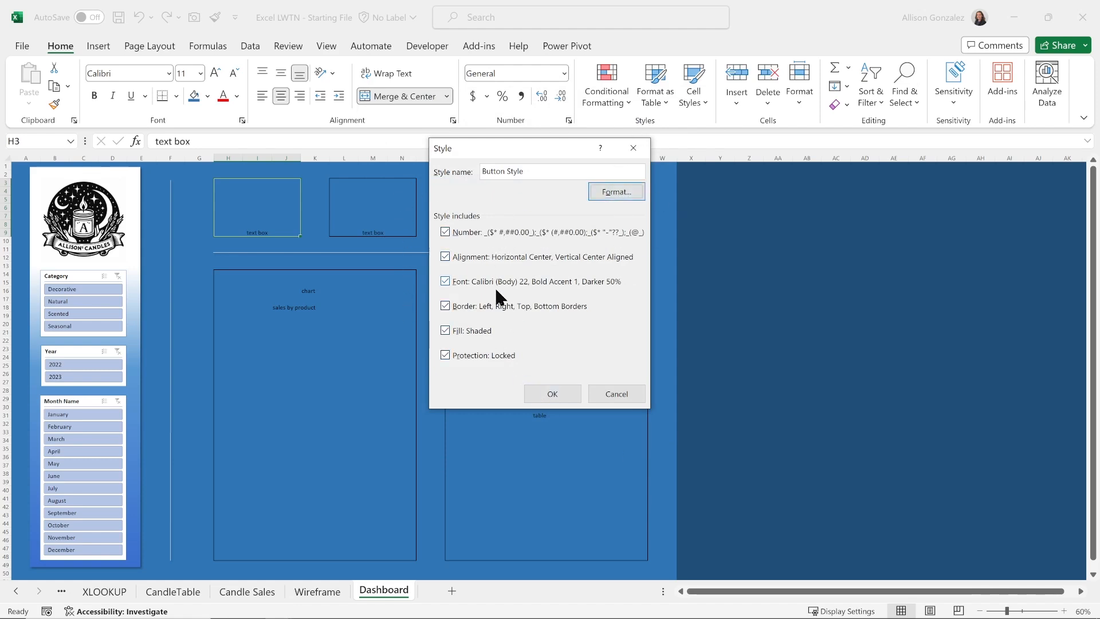
pyautogui.click(557, 395)
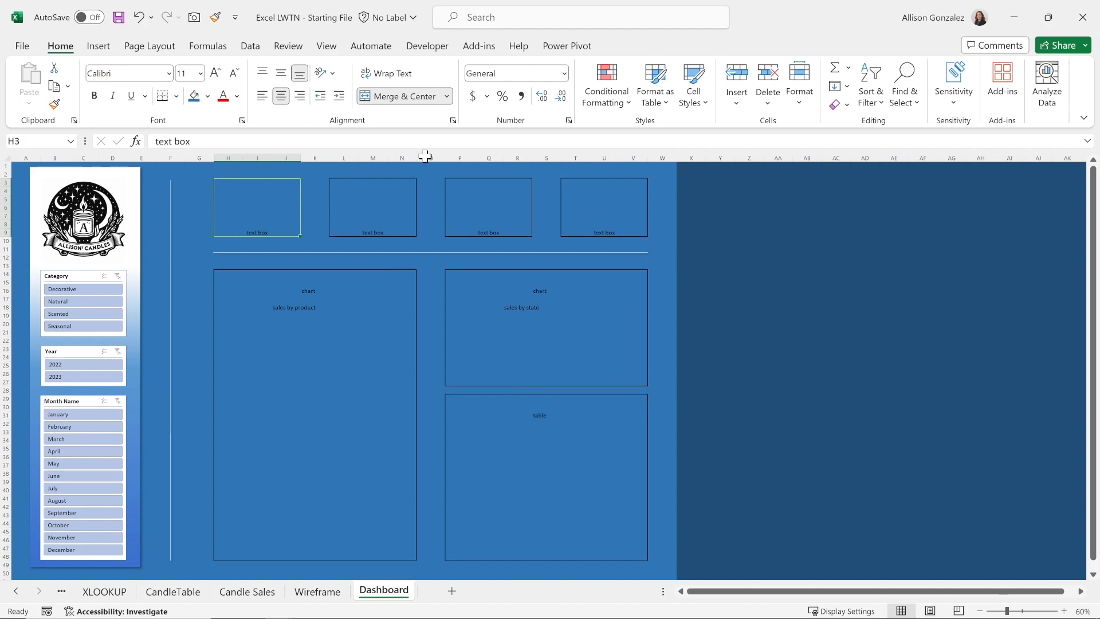
# - Apply the Button Style cell style to the first merged text box block, H3, and select the second block
pyautogui.click(700, 101)
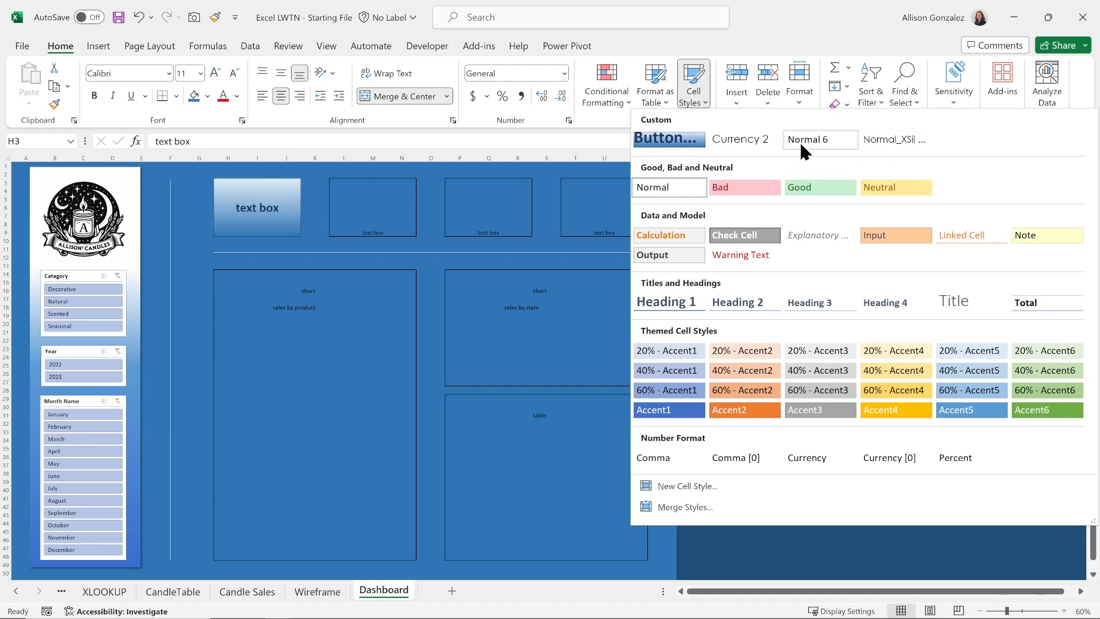
pyautogui.click(658, 137)
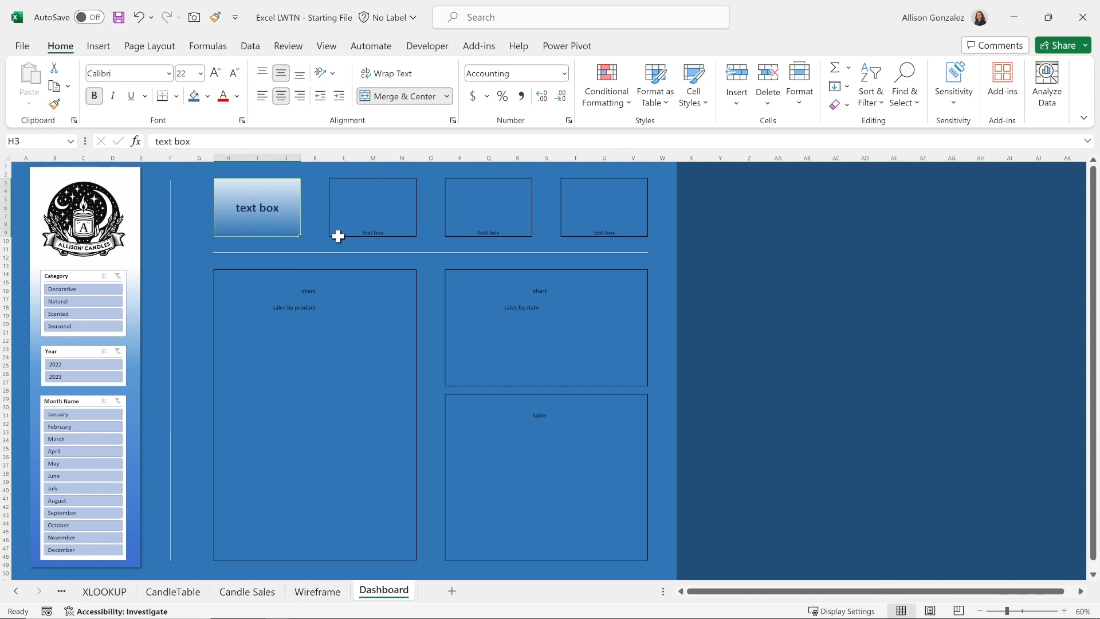
pyautogui.click(375, 220)
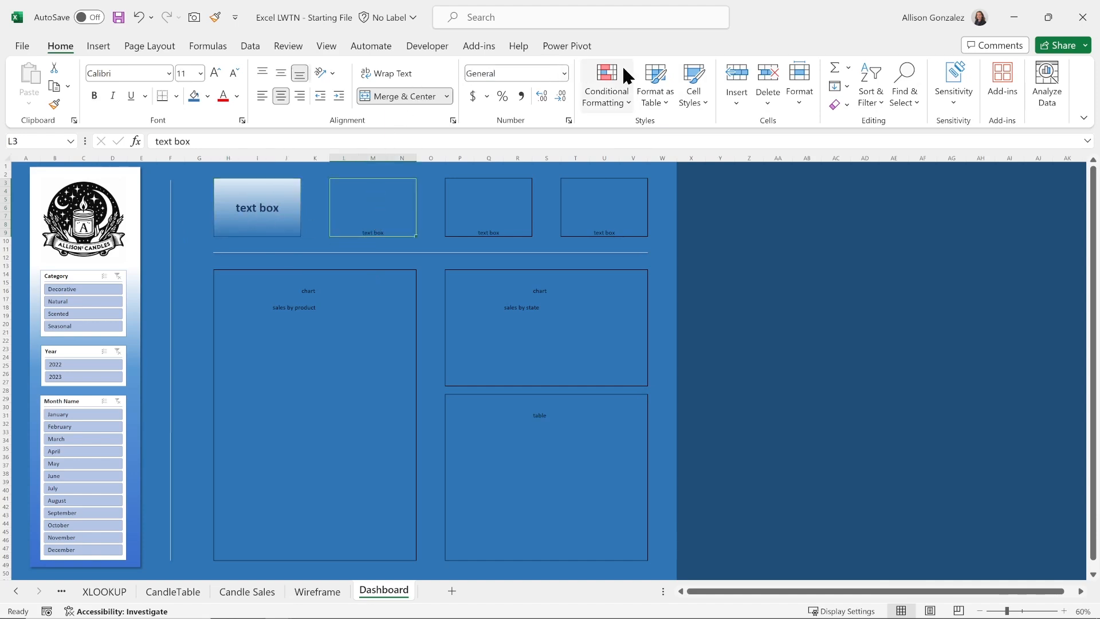
# - Replace the first block's placeholder text in H3 with a formula linked to the 2022 grand total of sales in CandleTable cell B14
pyautogui.click(267, 207)
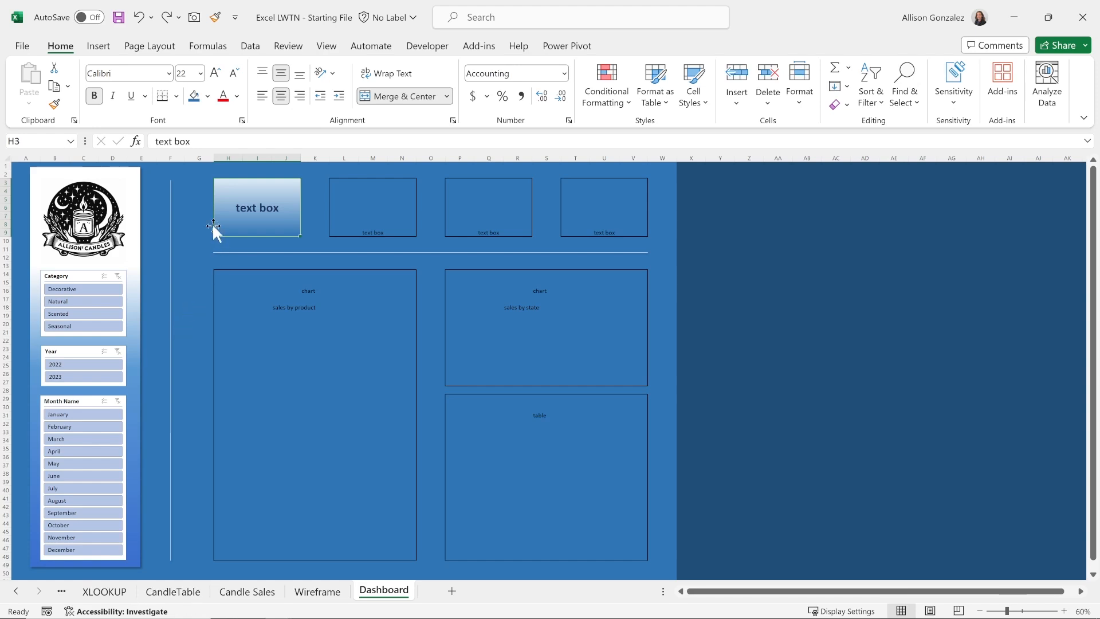
pyautogui.click(203, 140)
pyautogui.press('BackSpace')
pyautogui.press('BackSpace')
pyautogui.press('BackSpace')
pyautogui.press('BackSpace')
pyautogui.press('BackSpace')
pyautogui.press('BackSpace')
pyautogui.press('BackSpace')
pyautogui.press('BackSpace')
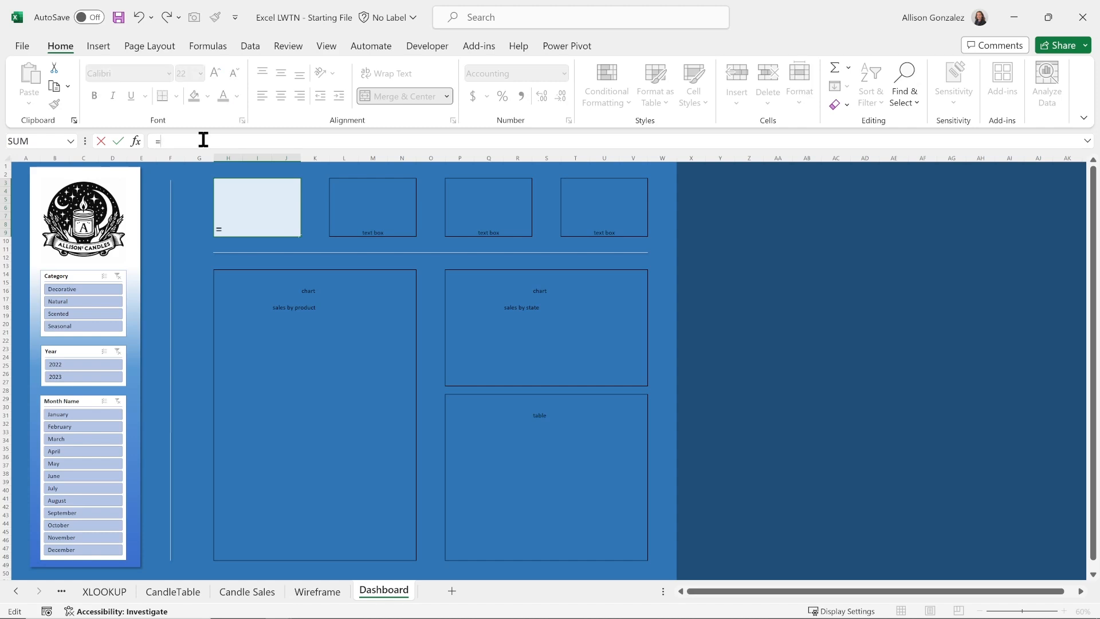
pyautogui.click(179, 591)
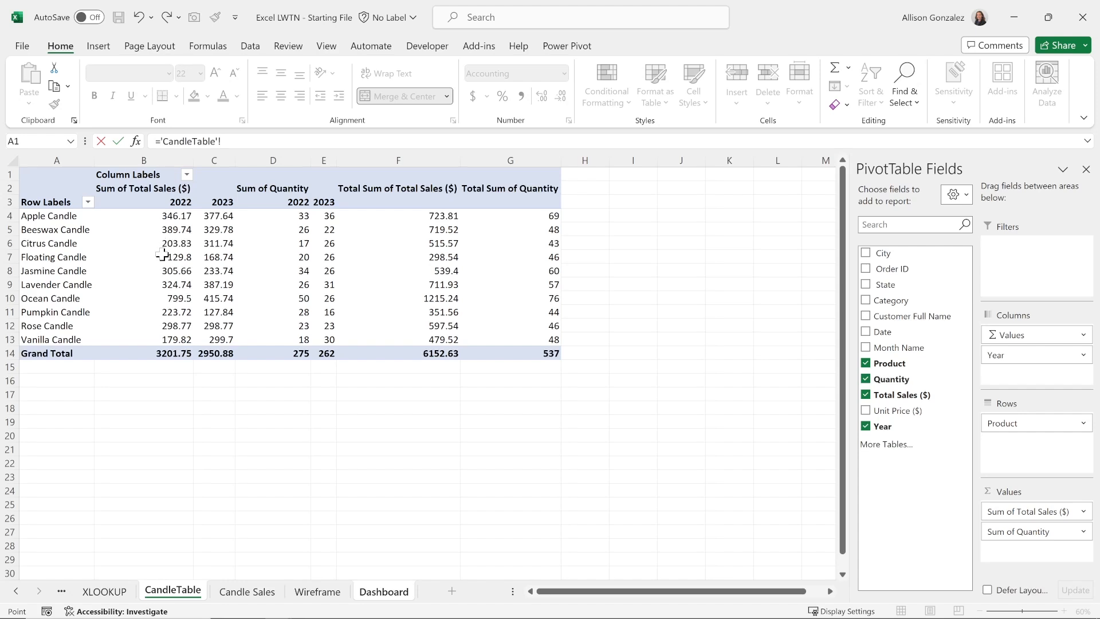
pyautogui.click(180, 354)
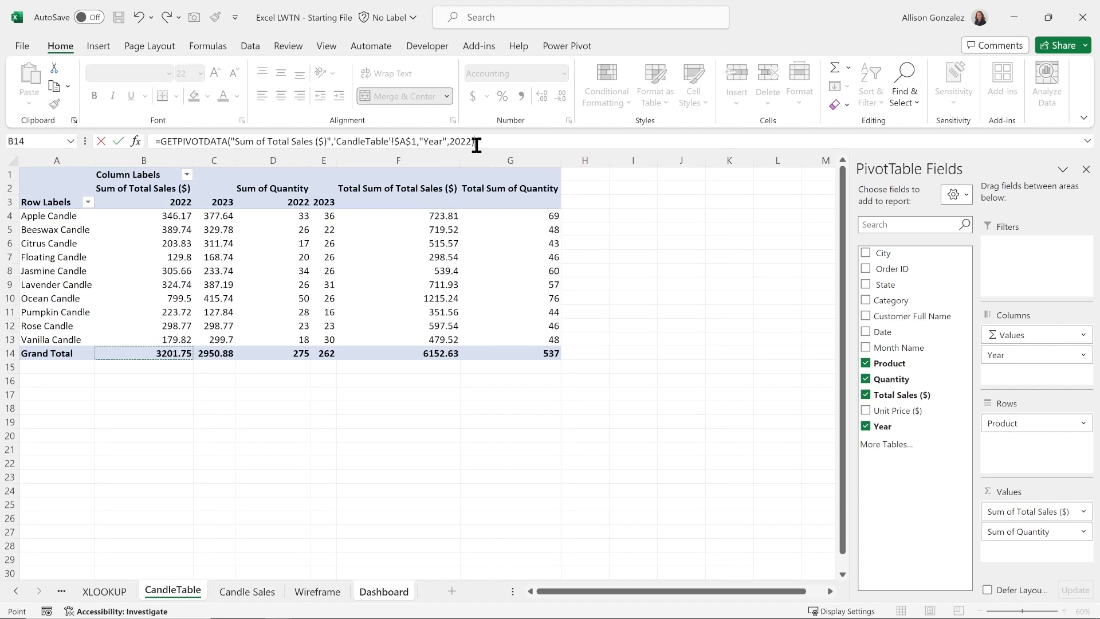
pyautogui.click(118, 140)
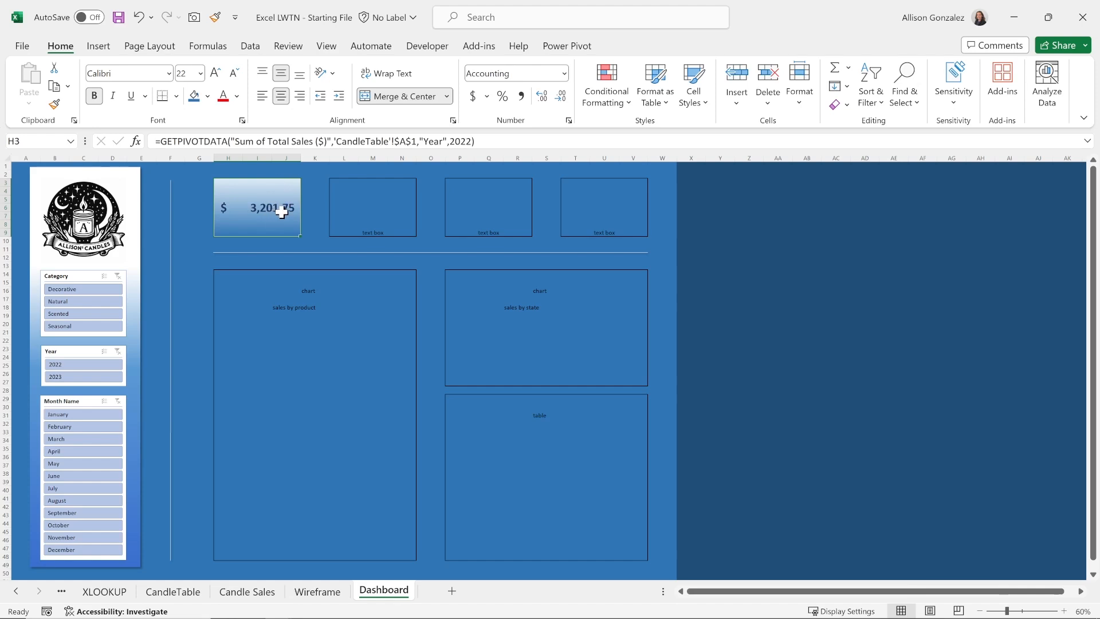
# - Change the font color of the sales total in H3 to white
pyautogui.click(237, 96)
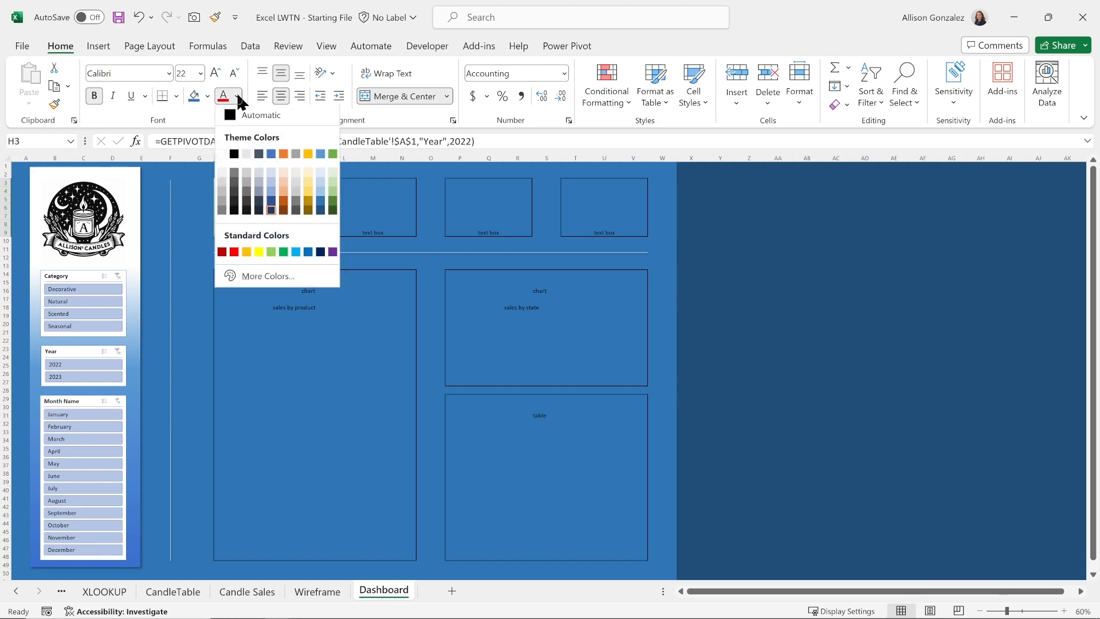
pyautogui.click(222, 155)
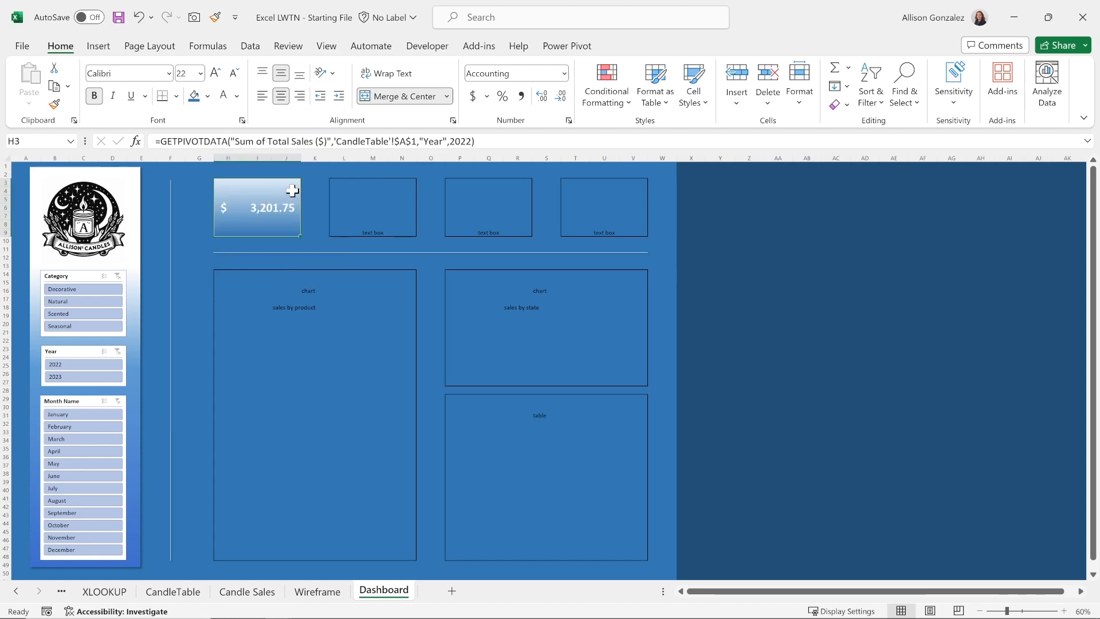
pyautogui.click(201, 206)
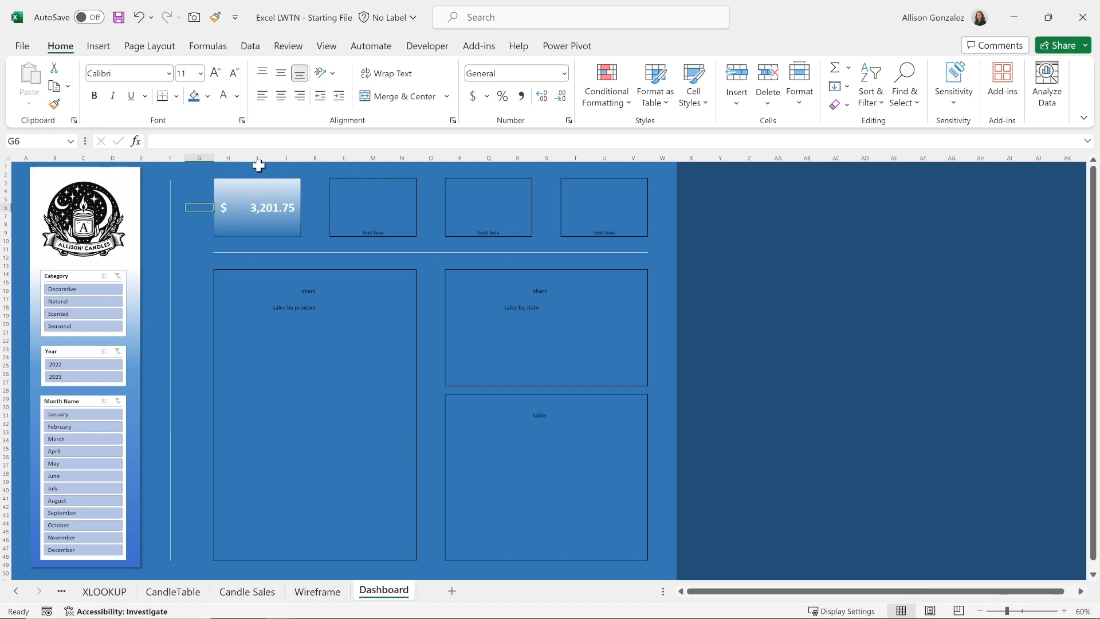
# - Insert a text box in the empty dark blue area beside the dashboard and enter "Last Year's Sales" in it
pyautogui.click(102, 46)
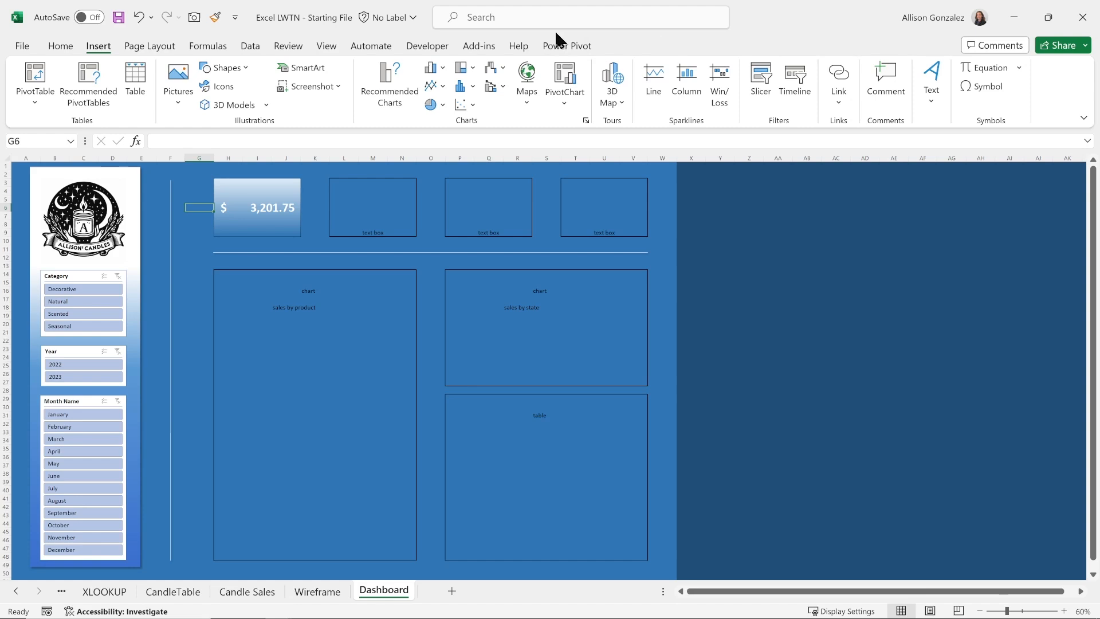
pyautogui.click(932, 103)
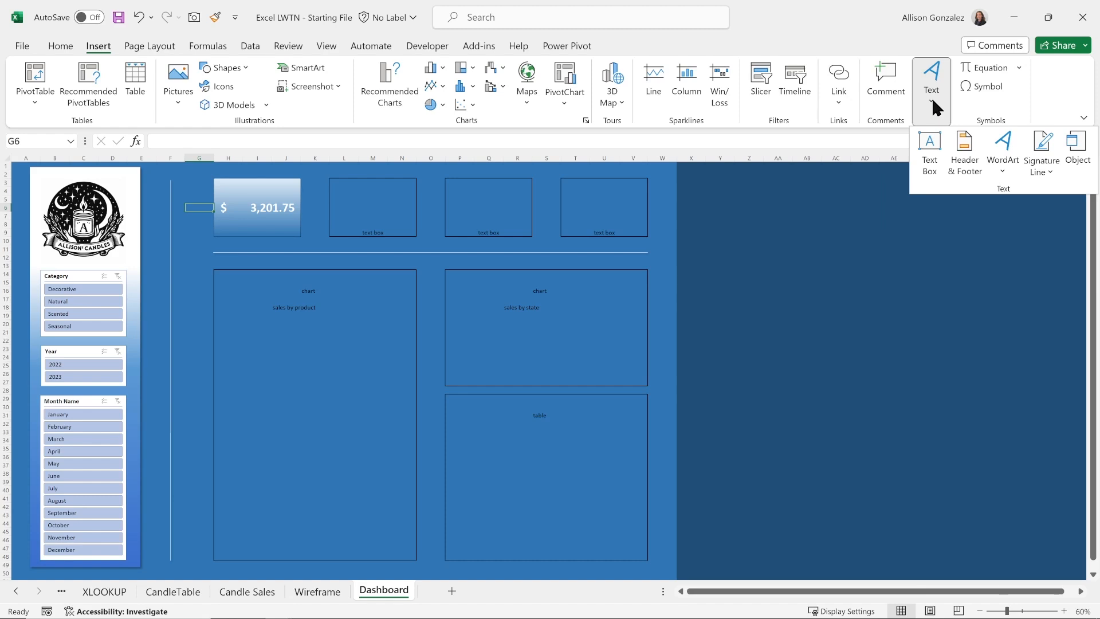
pyautogui.click(934, 156)
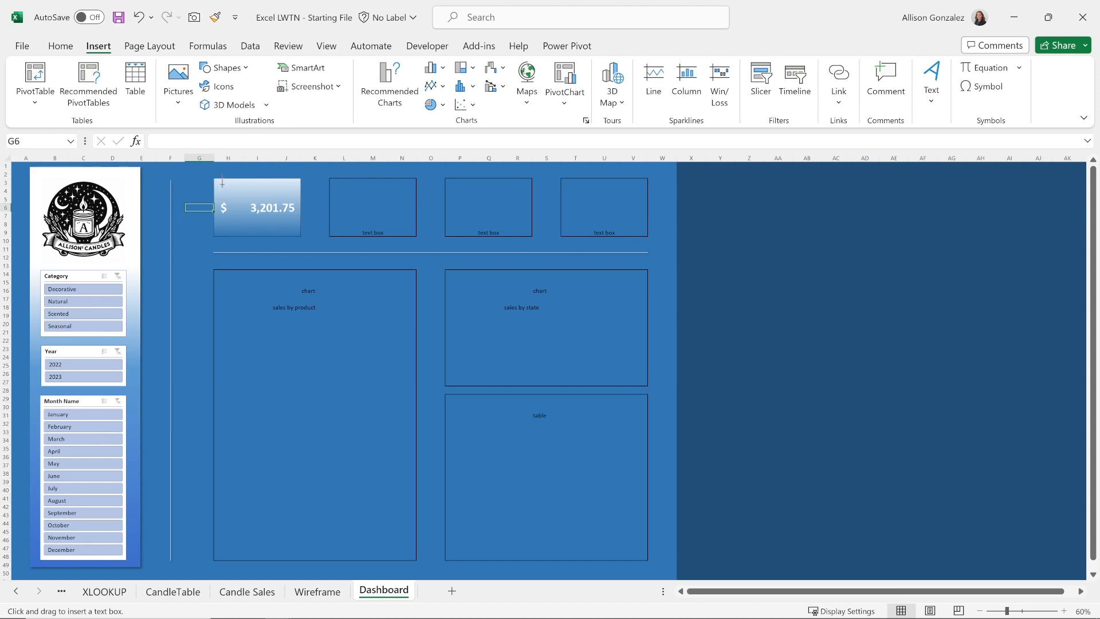
pyautogui.click(712, 227)
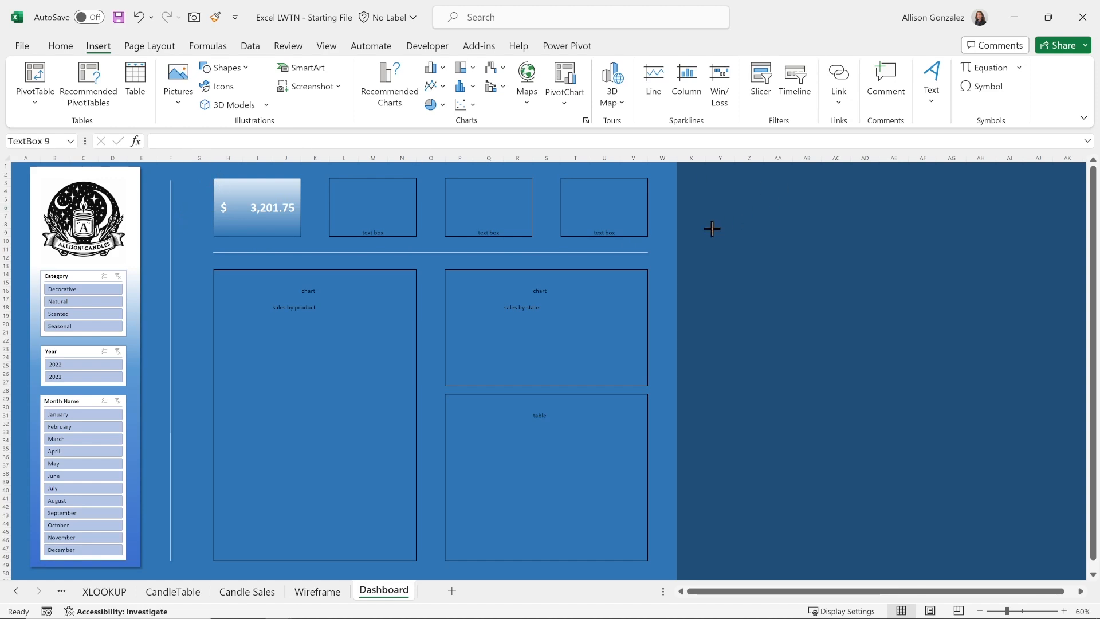
pyautogui.moveTo(719, 242); pyautogui.dragTo(836, 281)
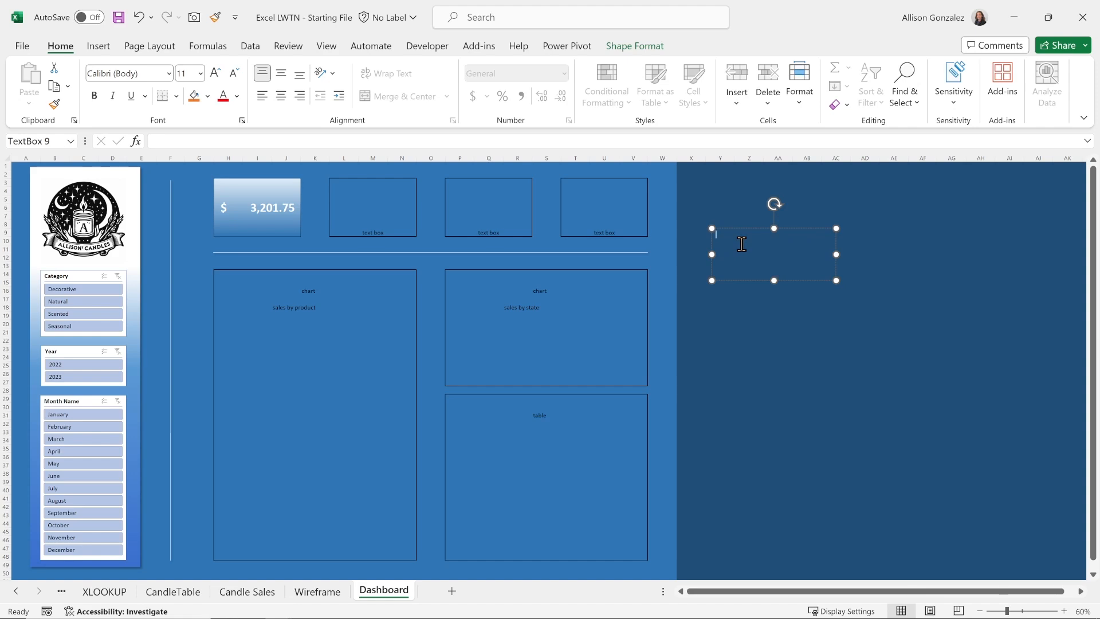
pyautogui.write('T')
# - Move the "Last Year's Sales" text box to the top of the first block and narrow it to the block's width
pyautogui.moveTo(762, 226); pyautogui.dragTo(269, 181)
pyautogui.press('Up')
pyautogui.press('Up')
pyautogui.press('Up')
pyautogui.press('Up')
pyautogui.press('Up')
pyautogui.press('Up')
pyautogui.press('Left')
pyautogui.press('Left')
pyautogui.press('Left')
pyautogui.press('Left')
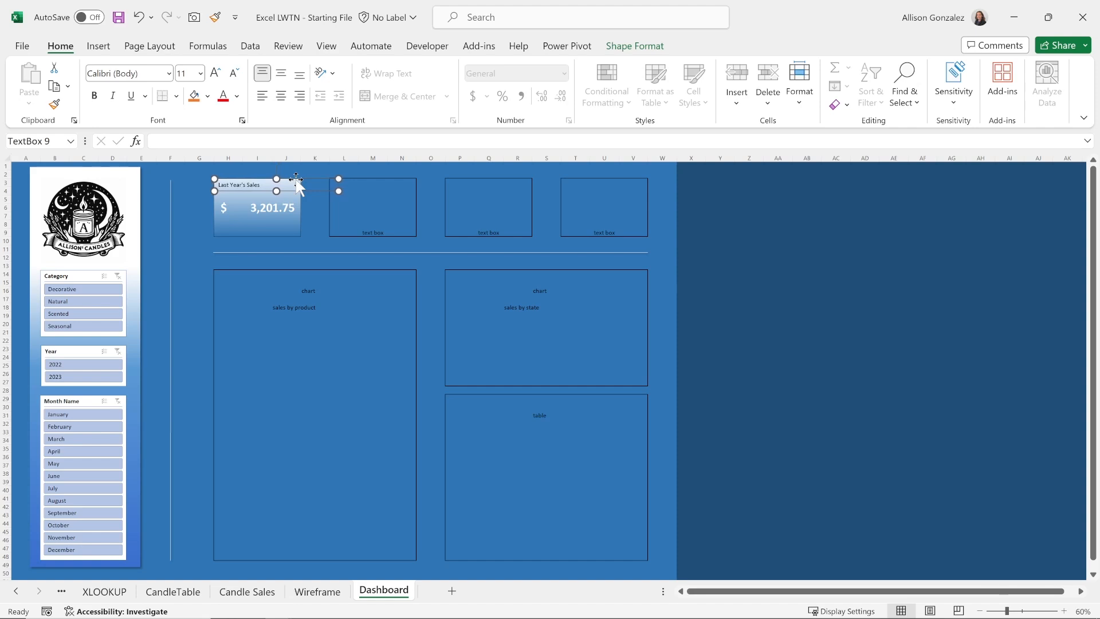
pyautogui.moveTo(338, 193); pyautogui.dragTo(301, 194)
# - Center the text in the "Last Year's Sales" label and set its font size to 20
pyautogui.click(281, 96)
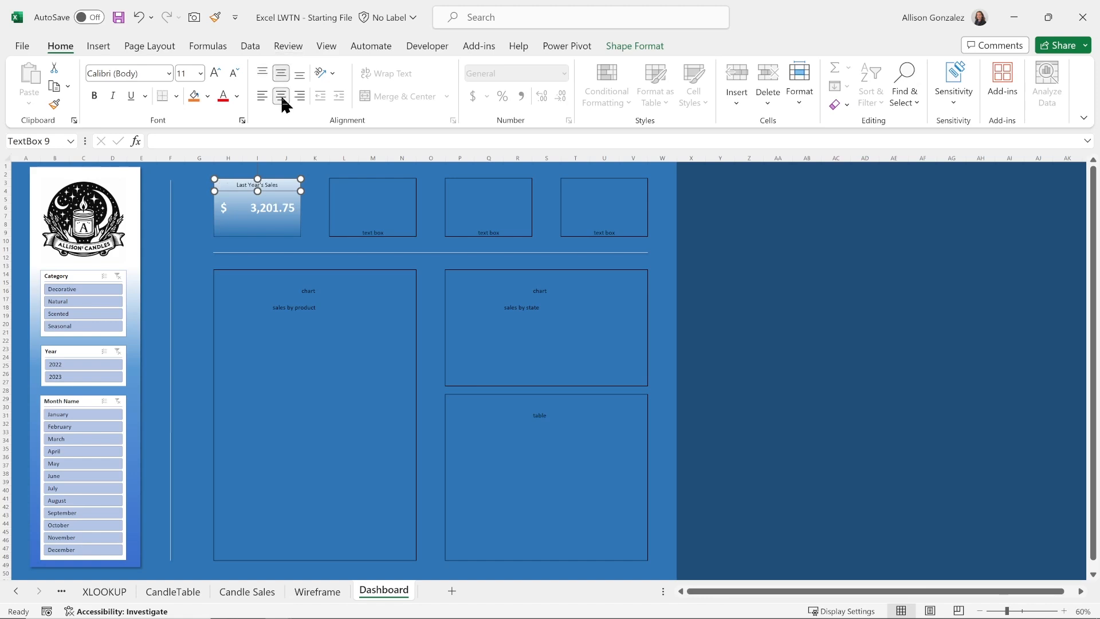
pyautogui.click(215, 72)
pyautogui.click(215, 72)
pyautogui.click(216, 73)
pyautogui.click(215, 72)
pyautogui.click(216, 73)
pyautogui.click(215, 72)
pyautogui.click(216, 72)
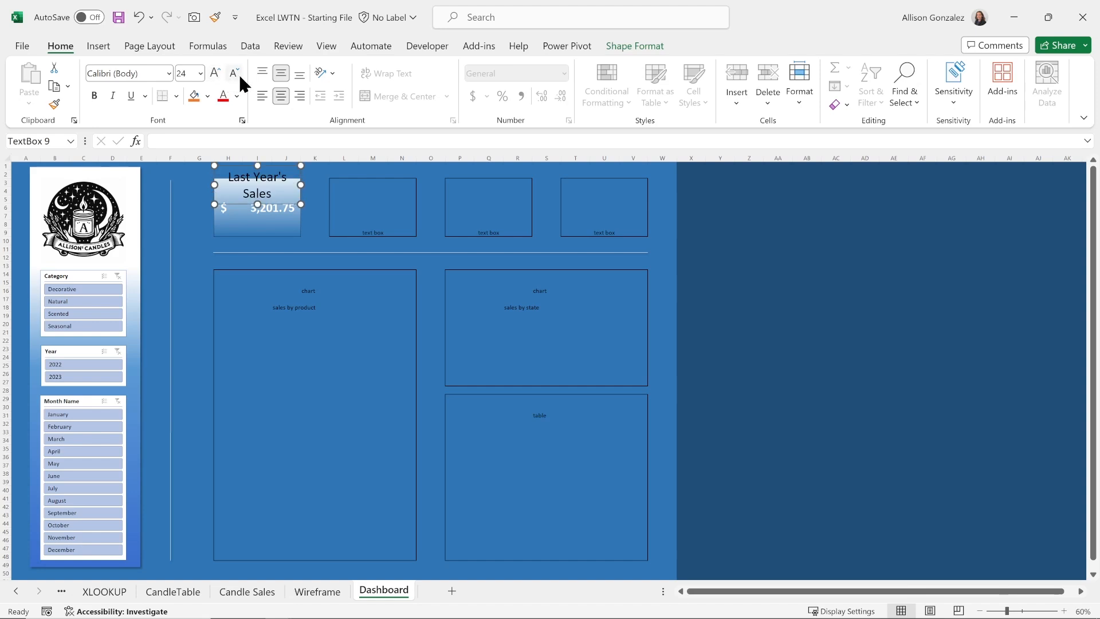
pyautogui.click(234, 73)
pyautogui.click(234, 73)
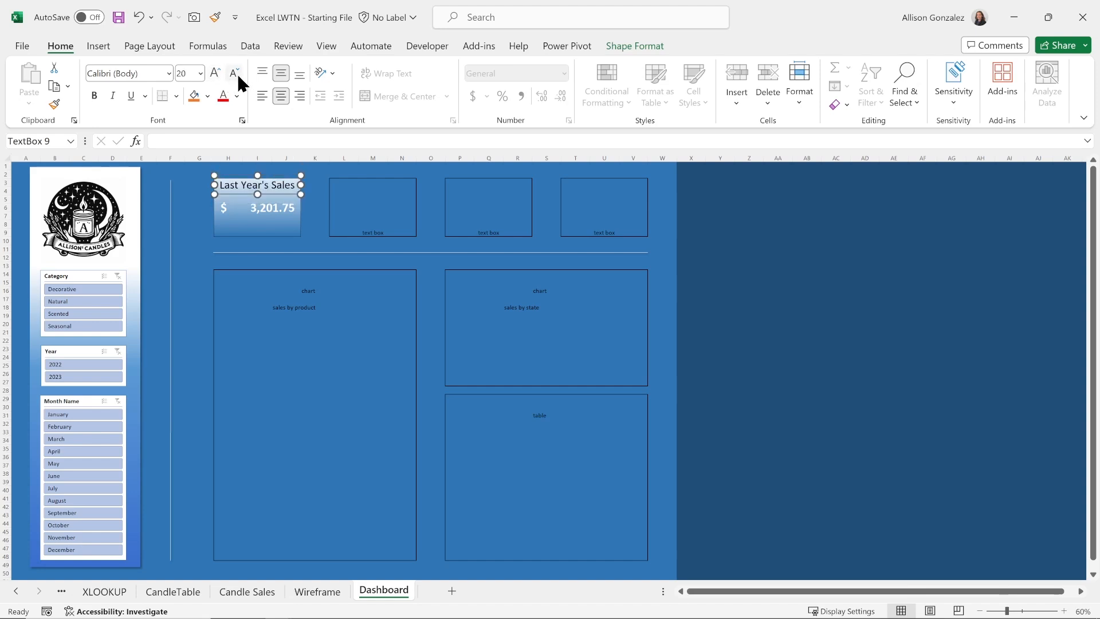
# - Make the "Last Year's Sales" label bold and color its text dark blue
pyautogui.click(94, 97)
pyautogui.click(237, 97)
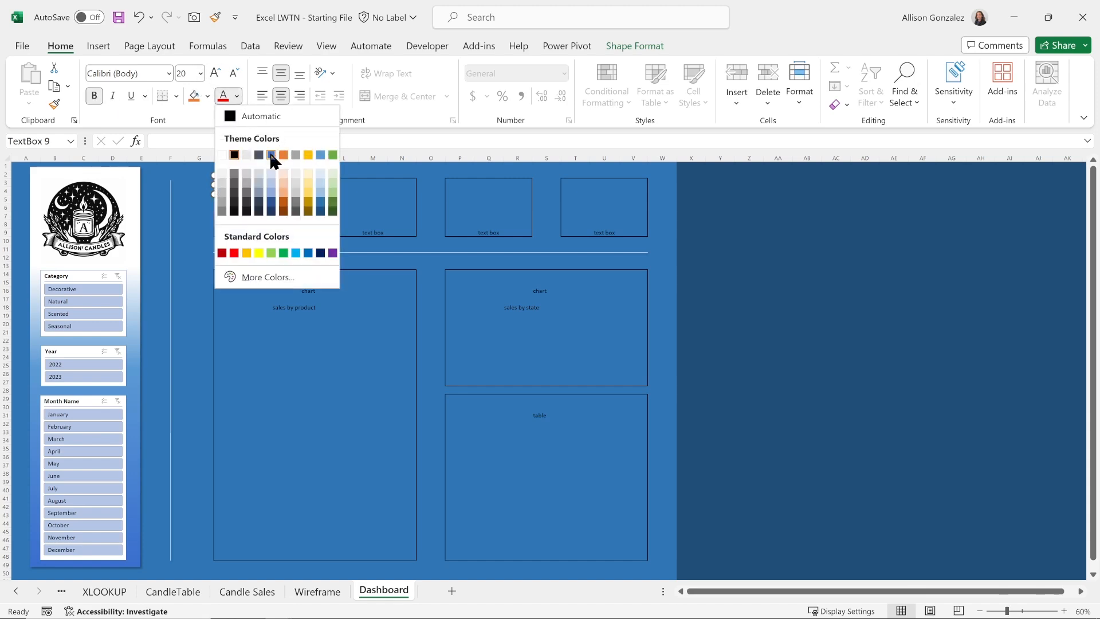
pyautogui.click(320, 210)
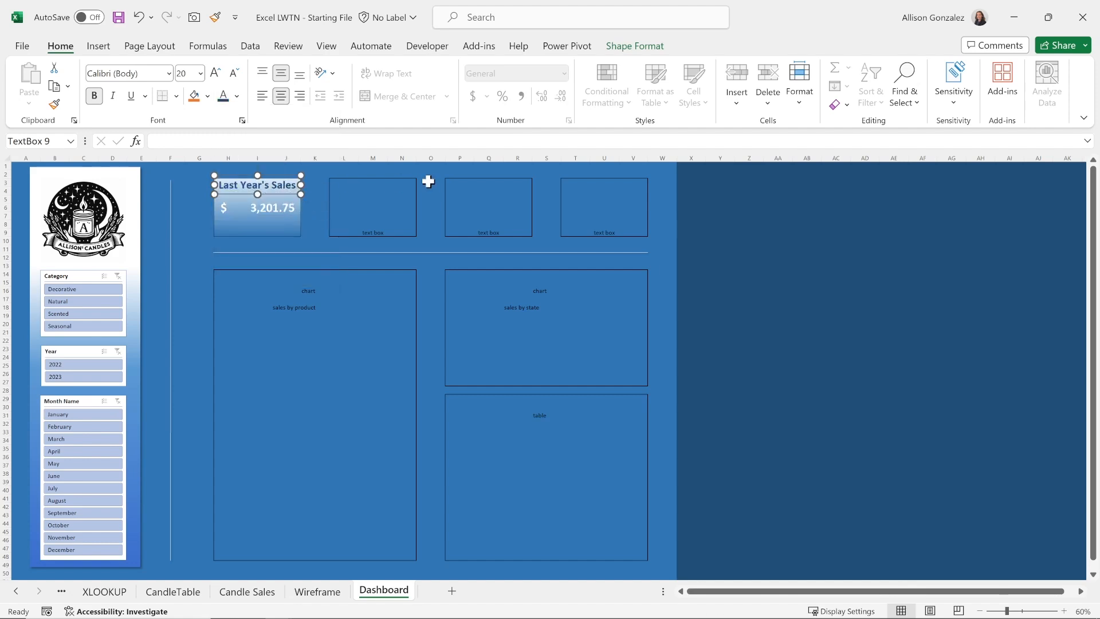
# - Nudge the "Last Year's Sales" label down slightly so it sits inside the first block
pyautogui.press('Down')
pyautogui.press('Down')
pyautogui.press('Down')
pyautogui.press('Down')
pyautogui.press('Down')
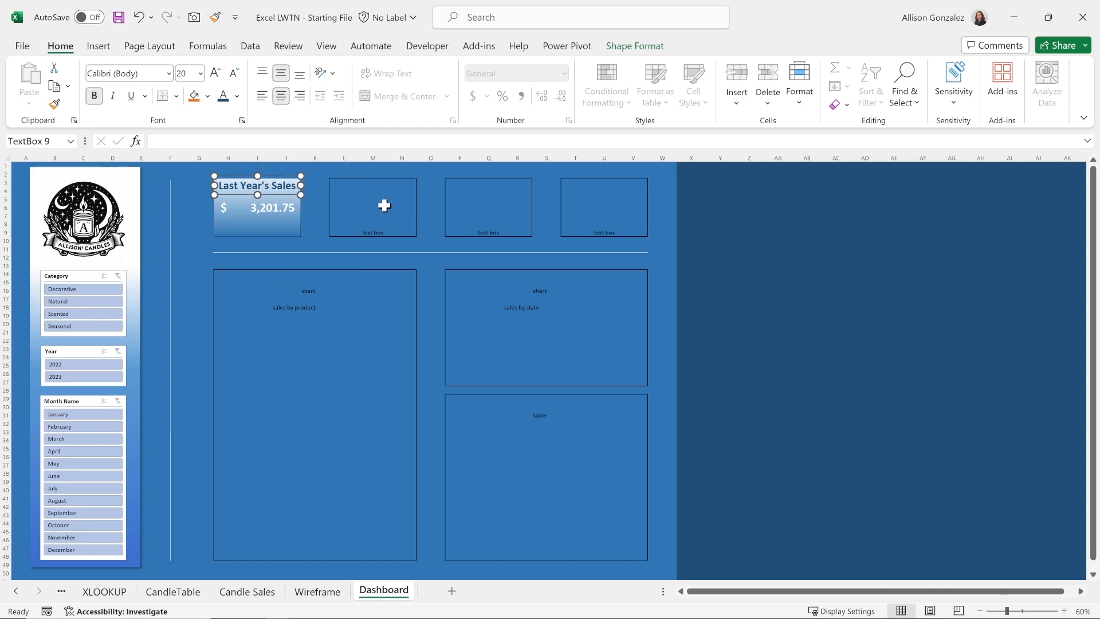
pyautogui.press('Down')
pyautogui.press('Down')
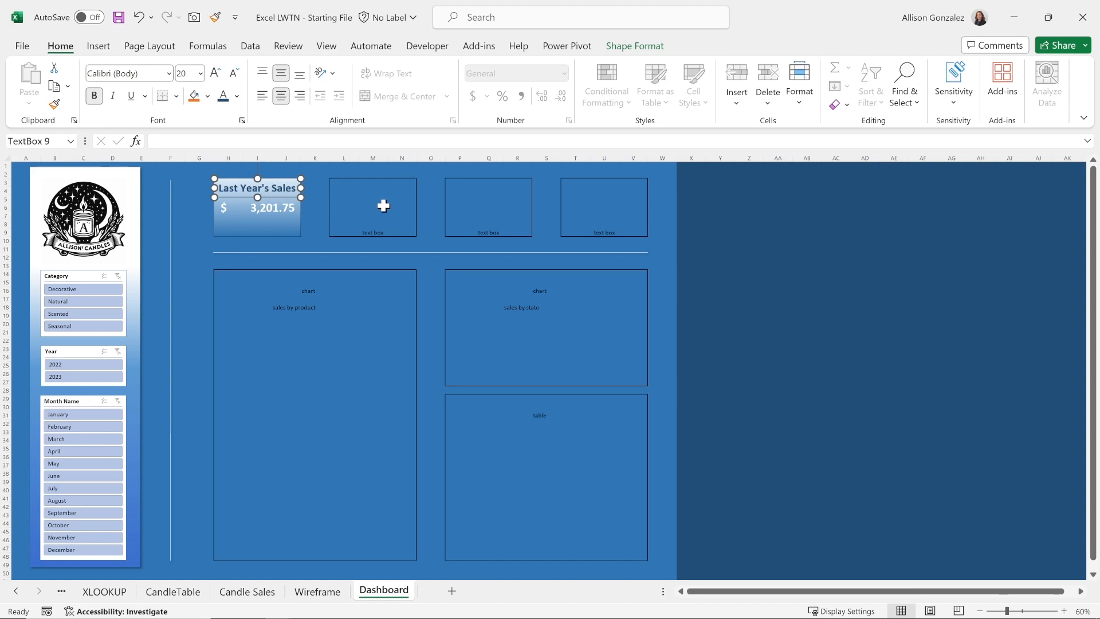
# - Copy the formatting of the first block, H3, to the other three text box blocks, L3, P3 and T3, with Format Painter
pyautogui.click(283, 227)
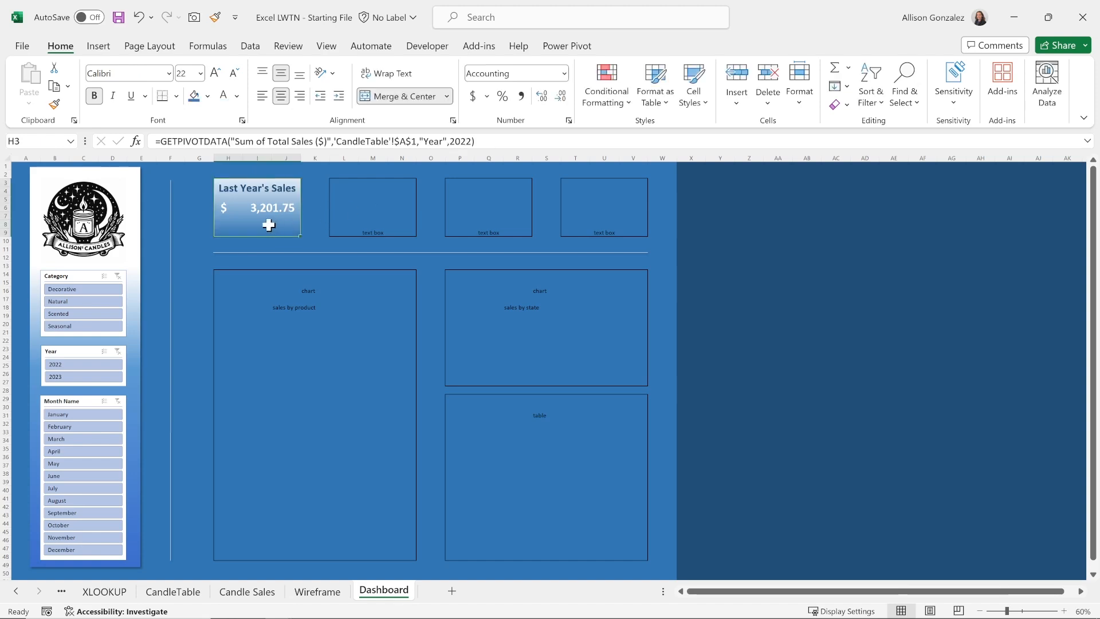
pyautogui.click(54, 104)
pyautogui.click(405, 203)
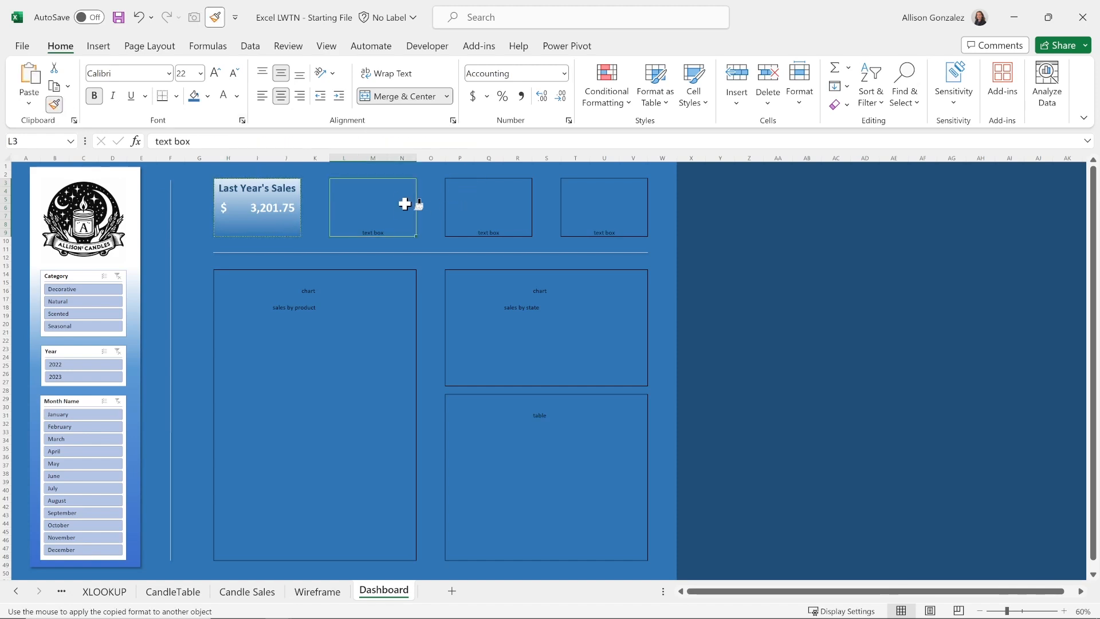
pyautogui.click(53, 105)
pyautogui.click(467, 200)
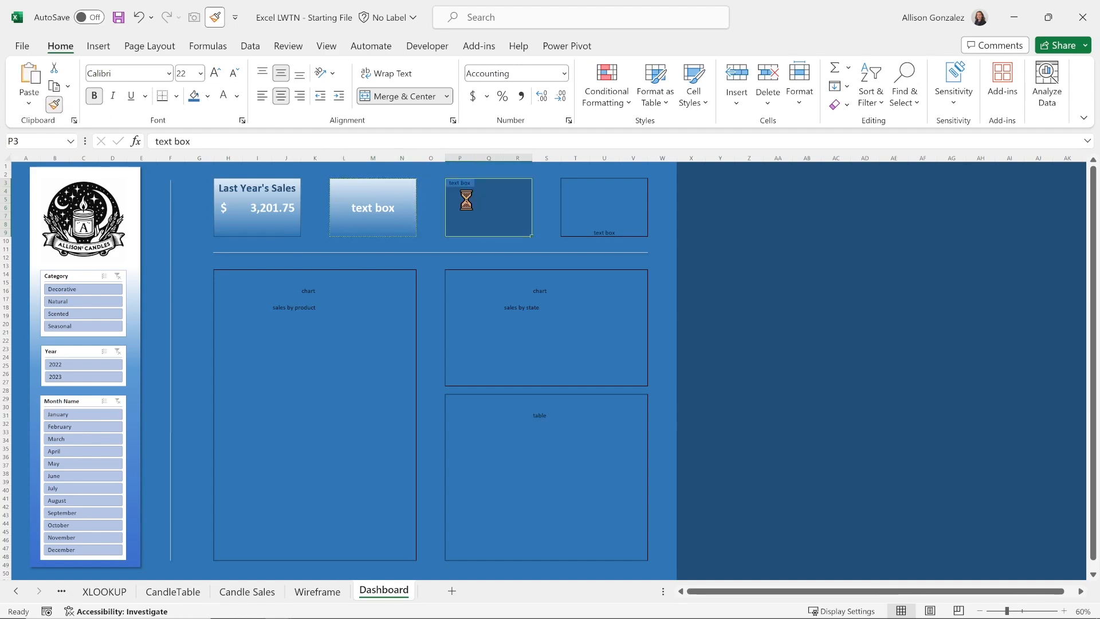
pyautogui.click(54, 105)
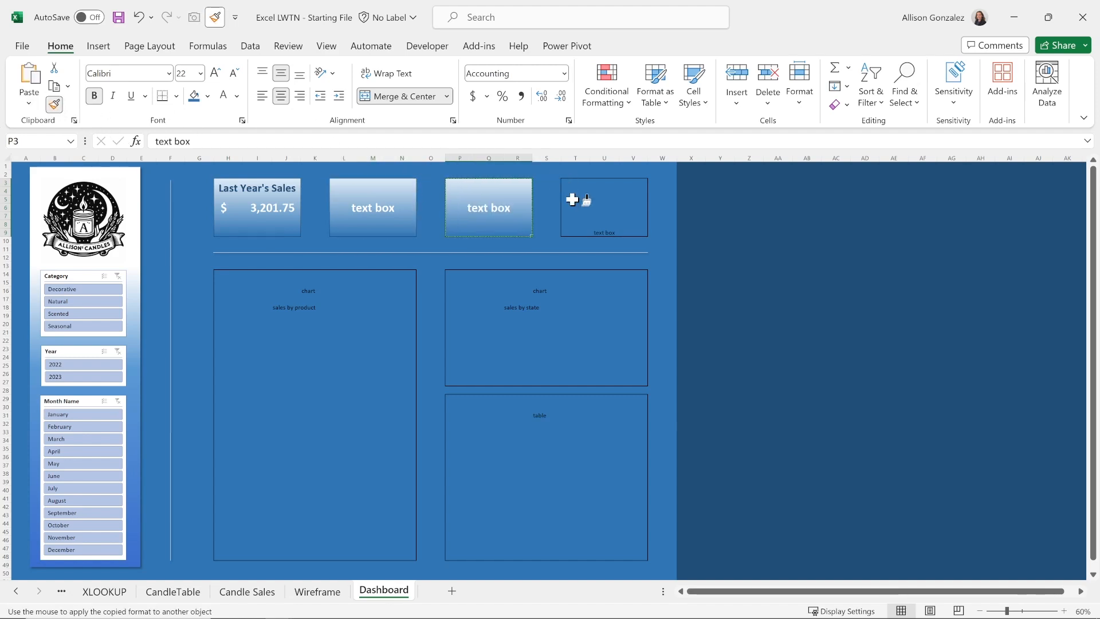
pyautogui.click(565, 195)
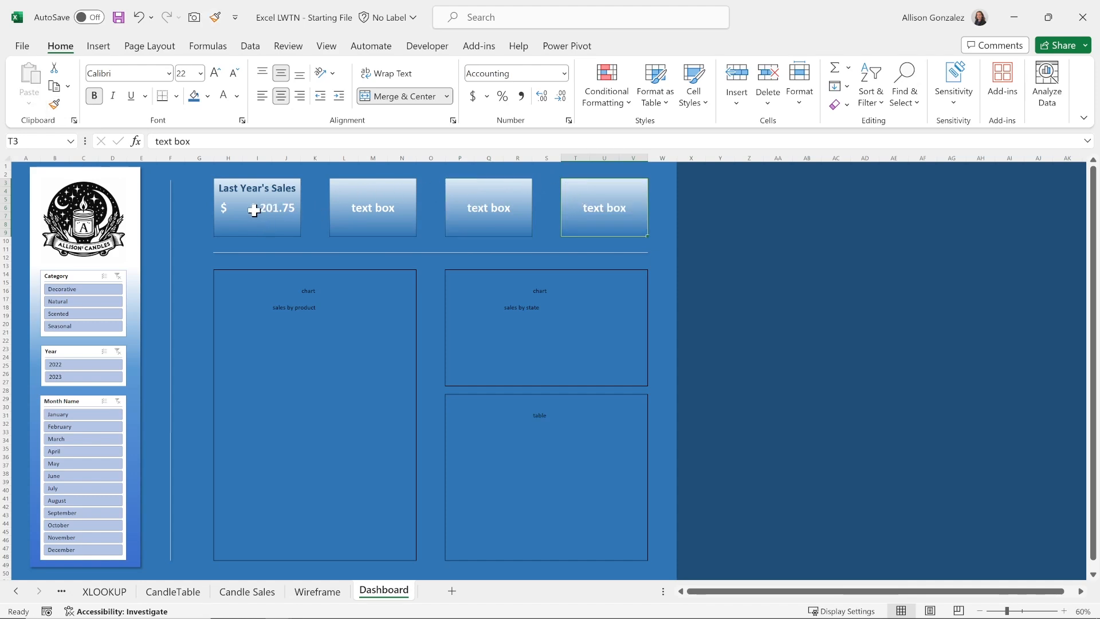
# - Copy the "Last Year's Sales" label and place one duplicate at the top of each of the other three blocks
pyautogui.click(245, 188)
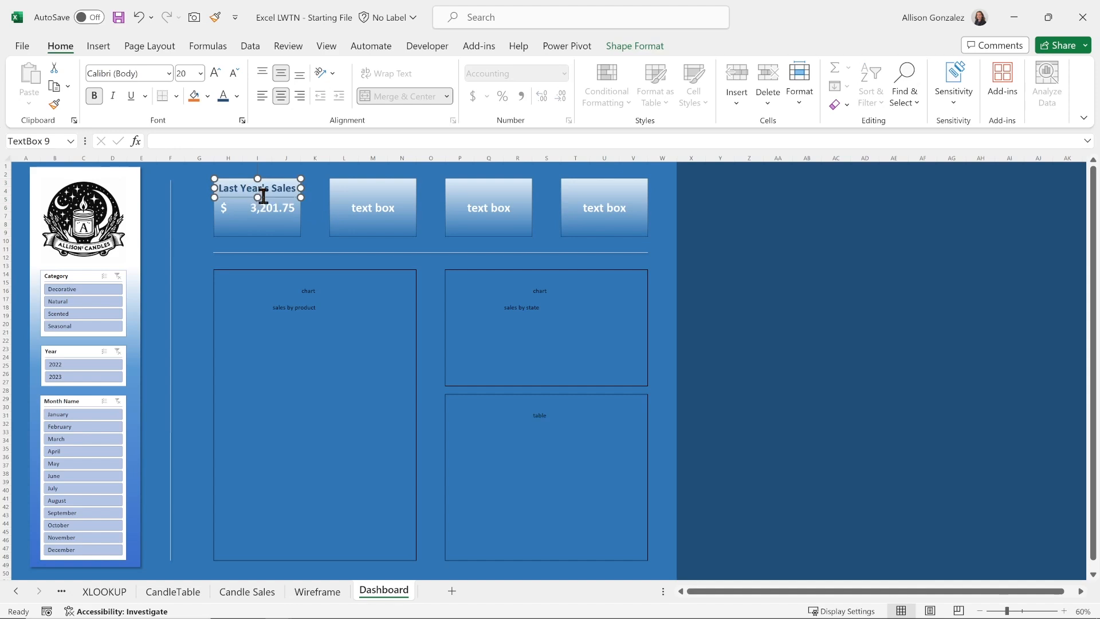
pyautogui.hotkey('ctrl', 'c')
pyautogui.hotkey('ctrl', 'v')
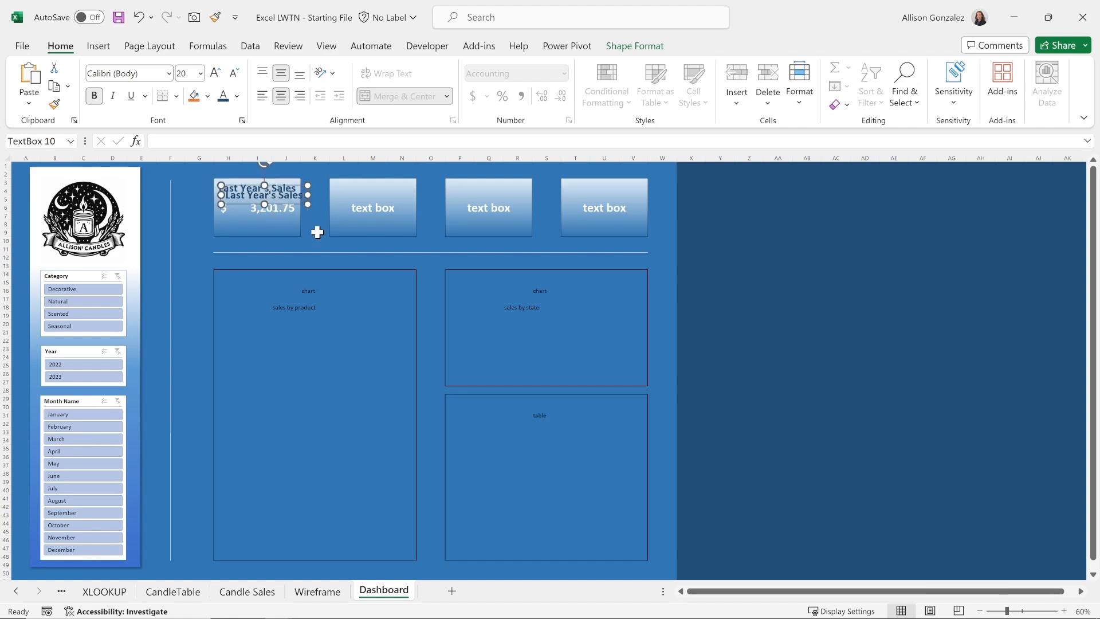
pyautogui.moveTo(303, 204); pyautogui.dragTo(410, 199)
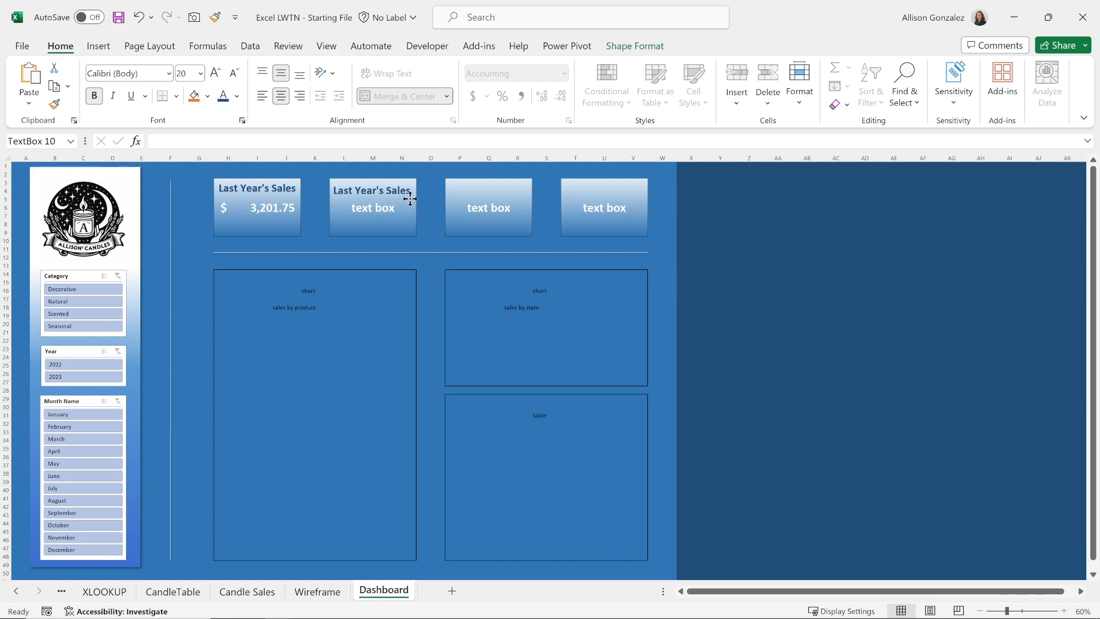
pyautogui.hotkey('ctrl', 'v')
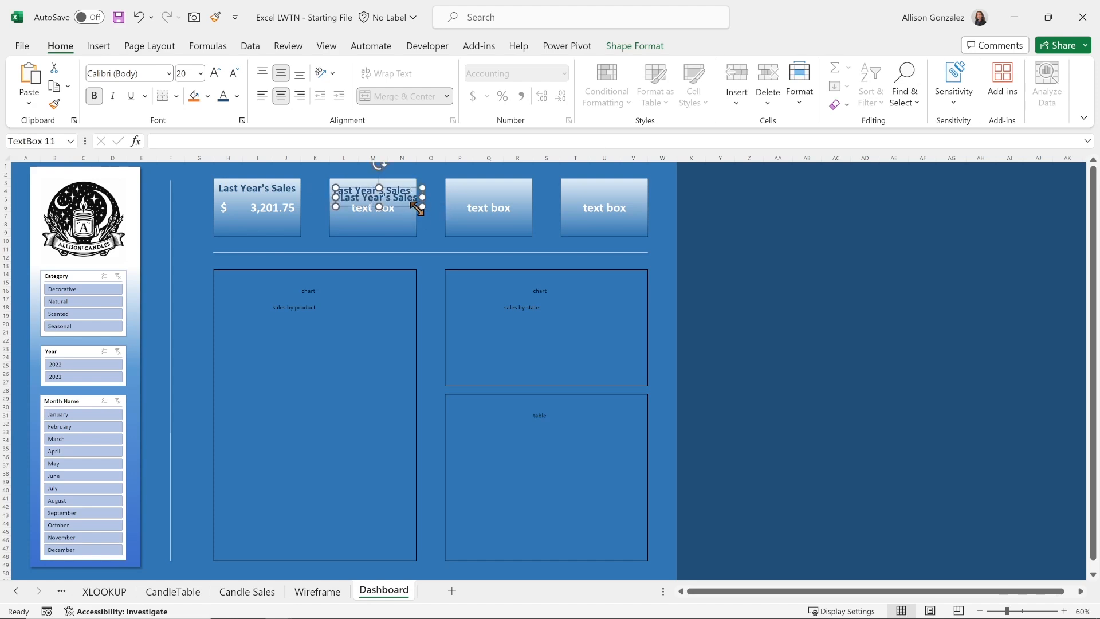
pyautogui.moveTo(414, 208); pyautogui.dragTo(523, 201)
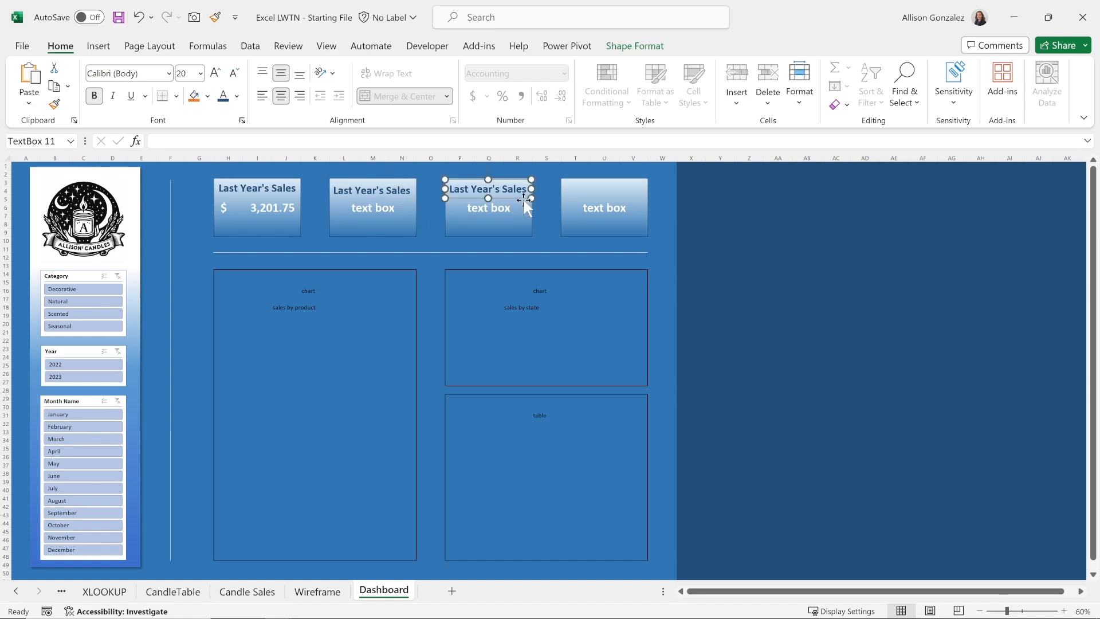
pyautogui.hotkey('ctrl', 'v')
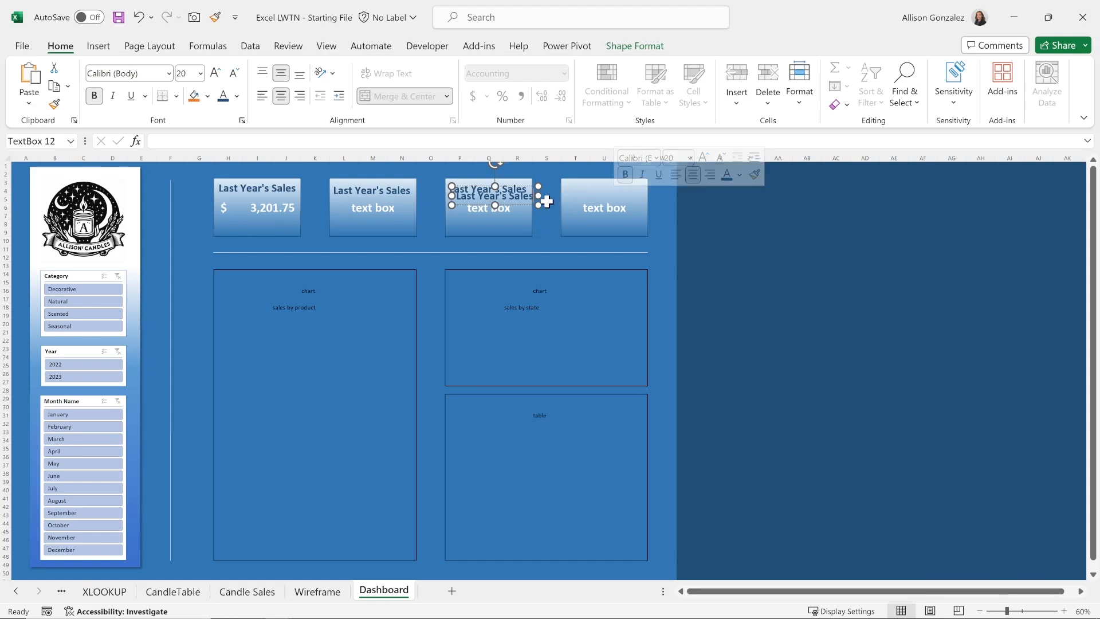
pyautogui.moveTo(534, 207); pyautogui.dragTo(641, 202)
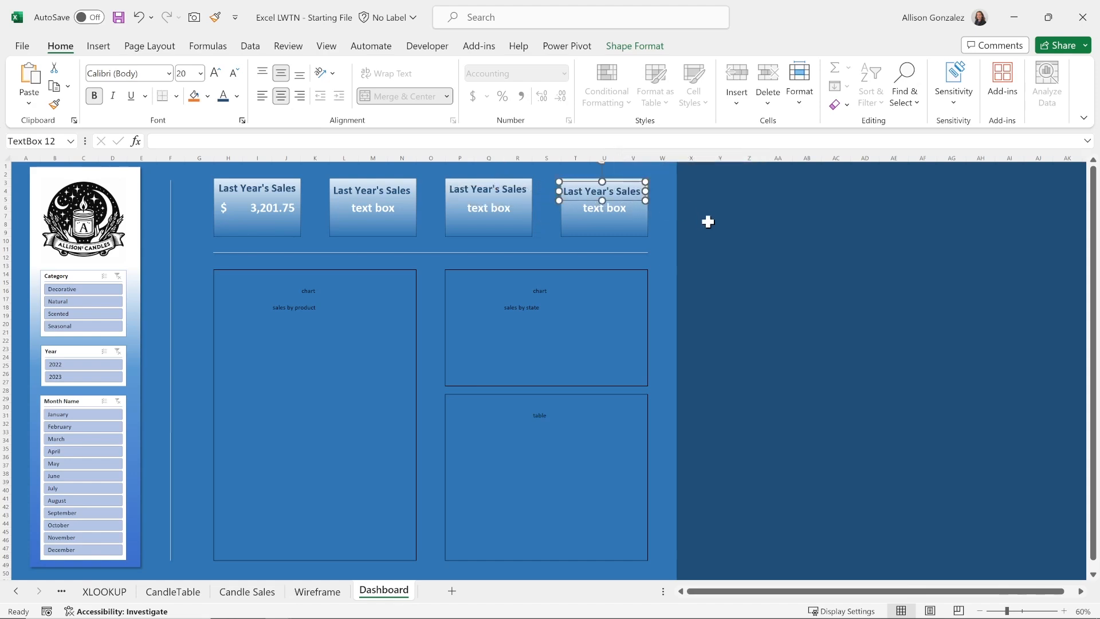
# - Nudge the fourth block's label up and right to align it with its block, and select the third block's label
pyautogui.press('Up')
pyautogui.press('Up')
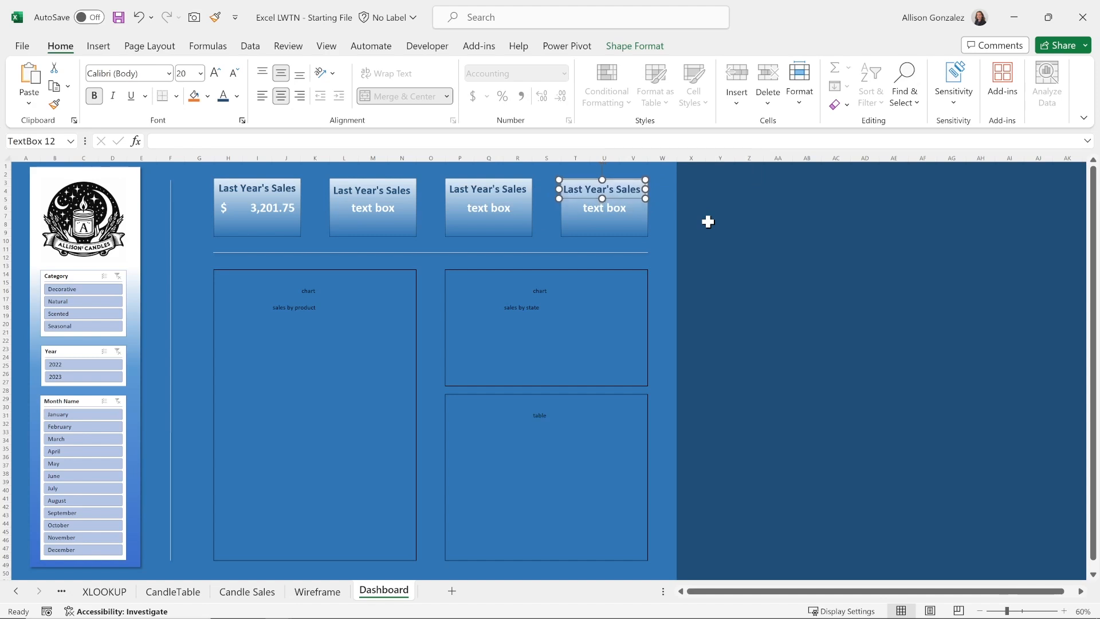
pyautogui.press('Right')
pyautogui.press('Right')
pyautogui.press('Right')
pyautogui.press('Right')
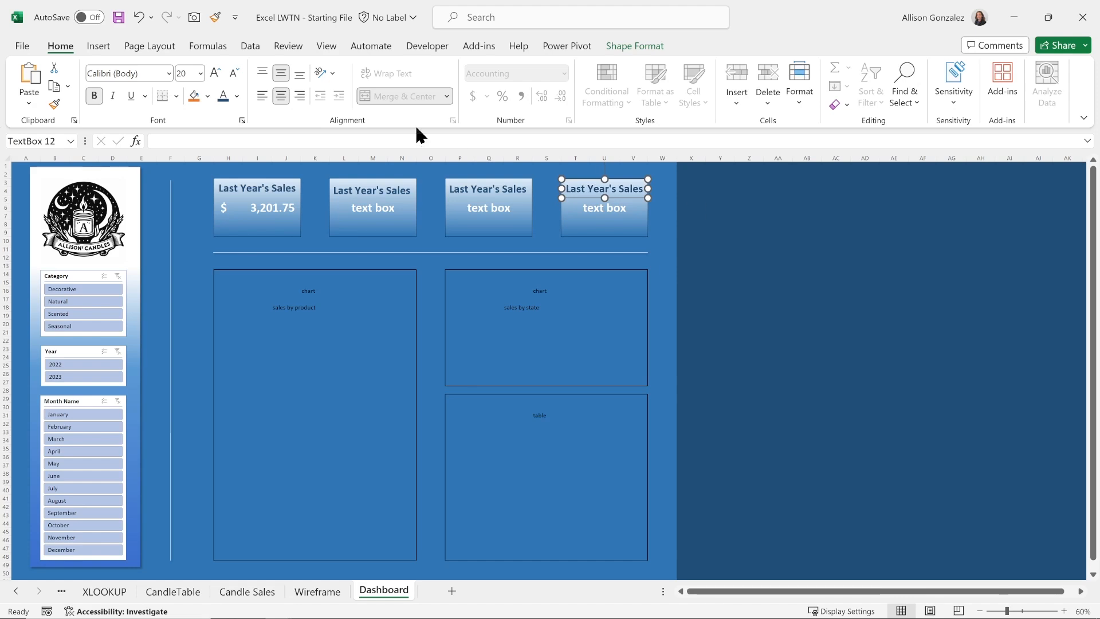
pyautogui.click(494, 188)
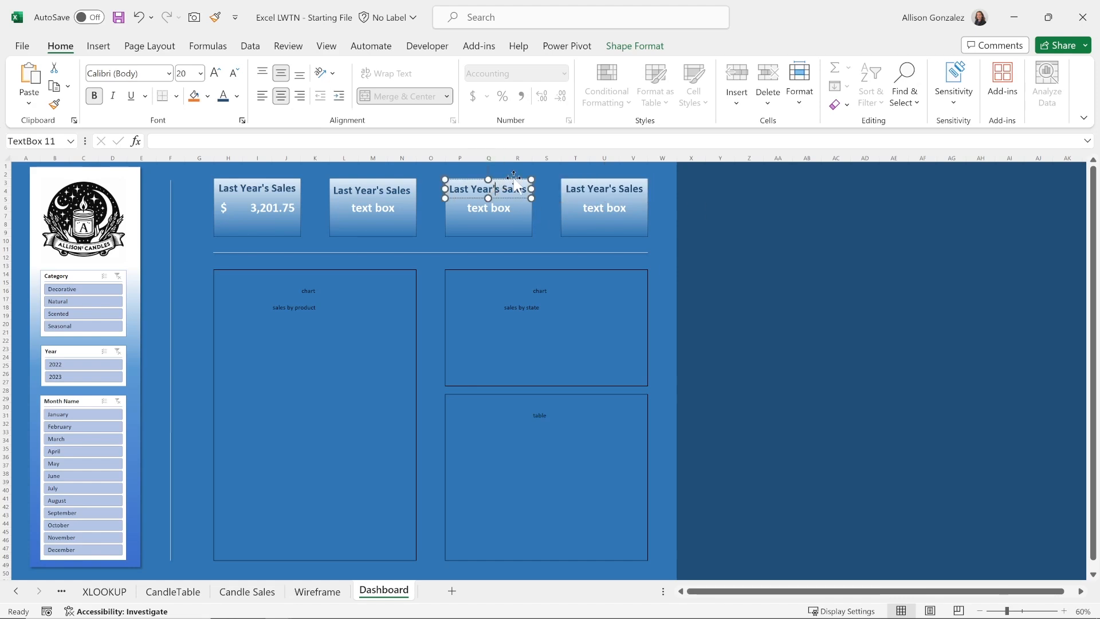
# - Nudge the second card's title text box slightly right and up to line it up with the other card titles
pyautogui.click(367, 191)
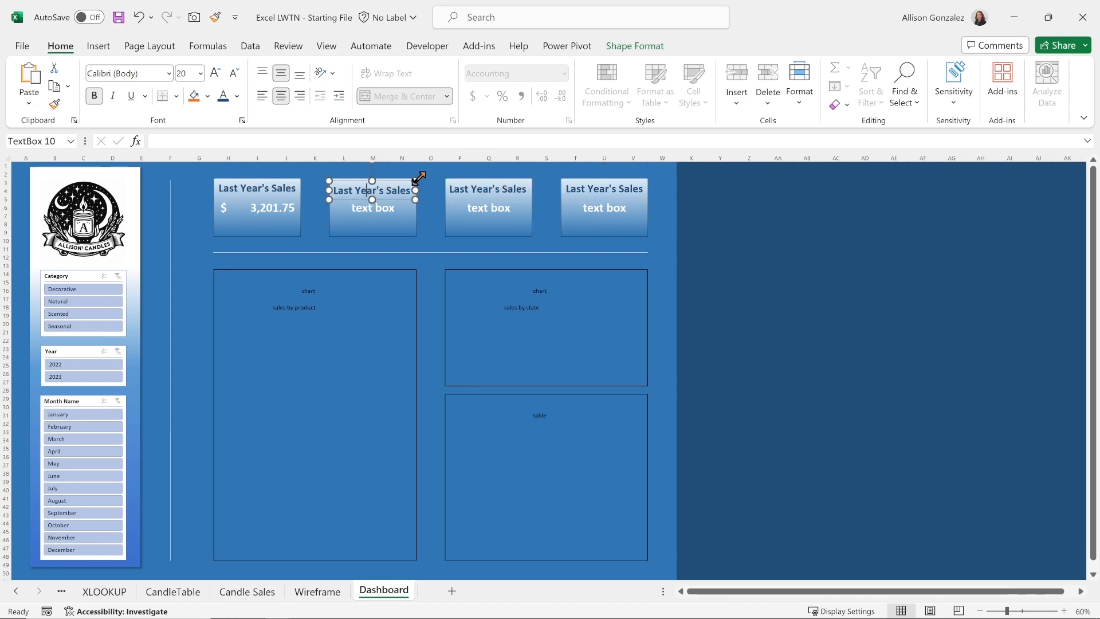
pyautogui.press('Right')
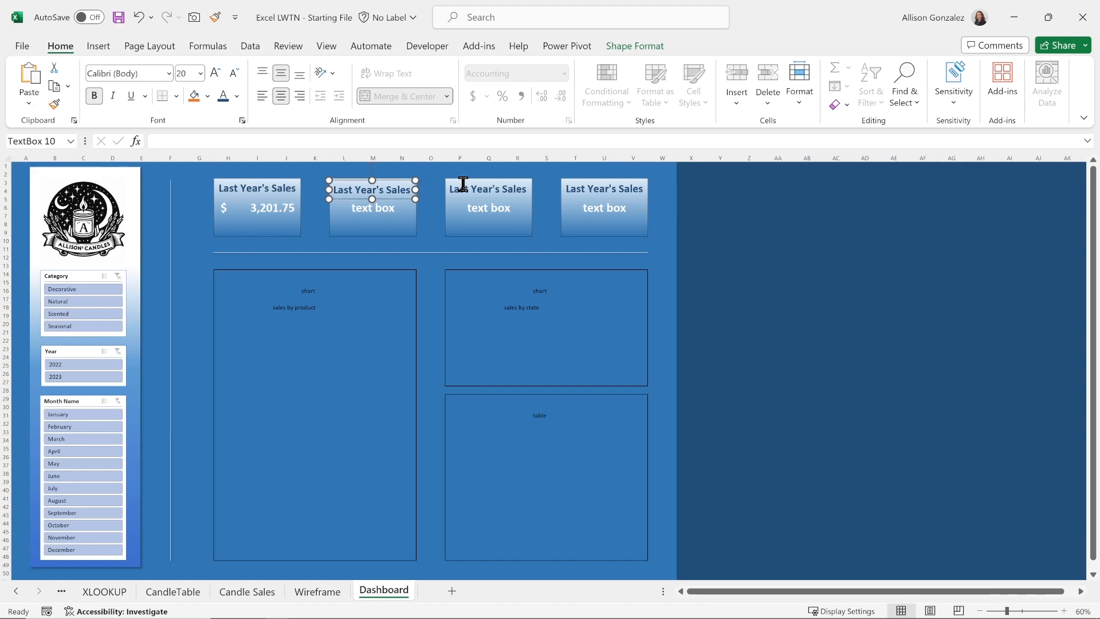
pyautogui.press('Up')
pyautogui.press('Up')
pyautogui.press('Up')
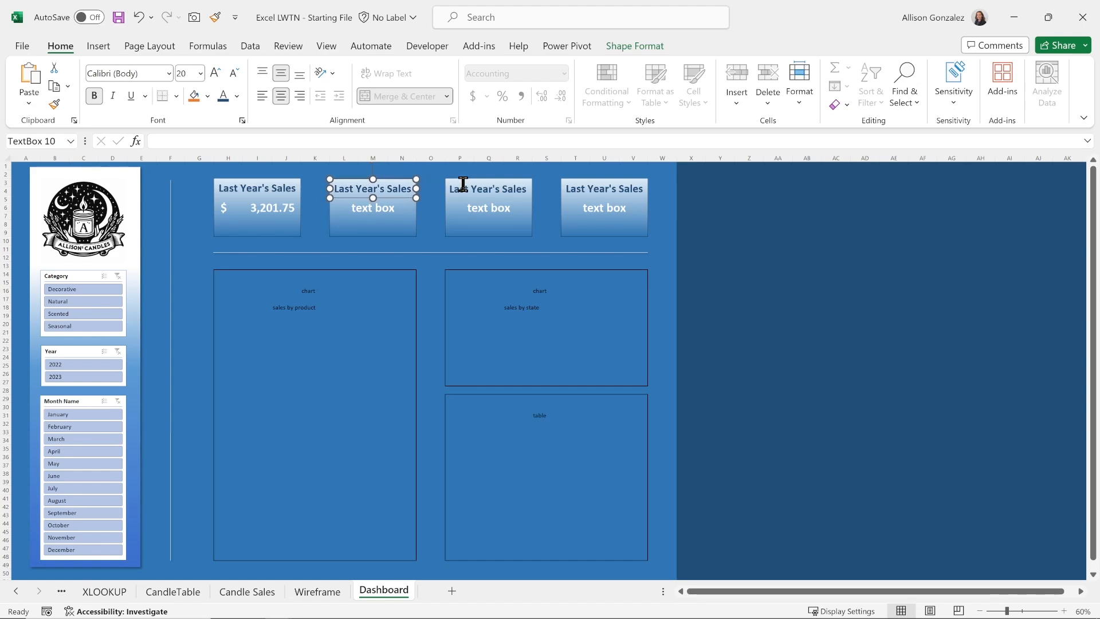
# - Change the second card's title to "This Year's Sales"
pyautogui.click(387, 187)
pyautogui.click(351, 190)
pyautogui.write('This')
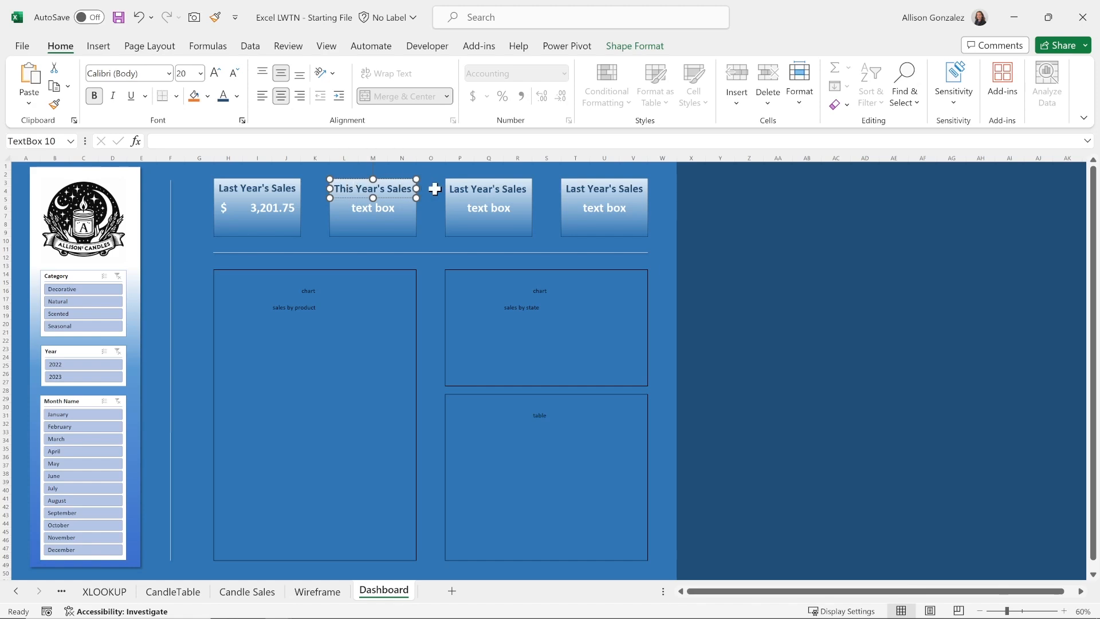
# - Change the third card's title to "Total Sales"
pyautogui.click(487, 188)
pyautogui.moveTo(488, 188); pyautogui.dragTo(425, 187)
pyautogui.write('Total')
# - Replace the fourth card's title with "Candles Sold"
pyautogui.click(599, 188)
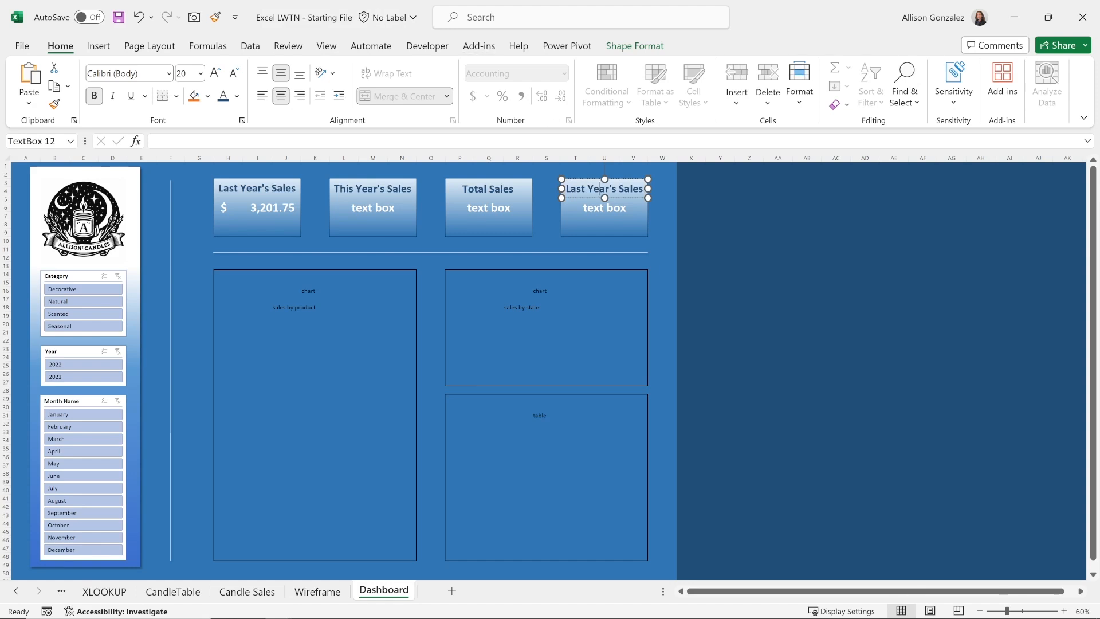
pyautogui.click(884, 302)
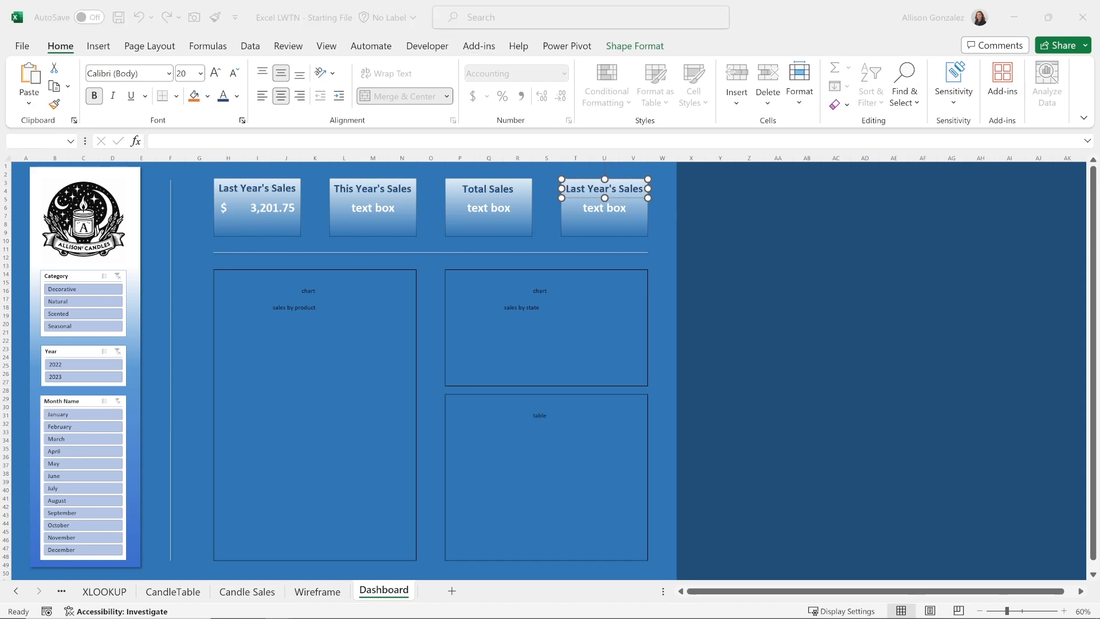
pyautogui.click(617, 189)
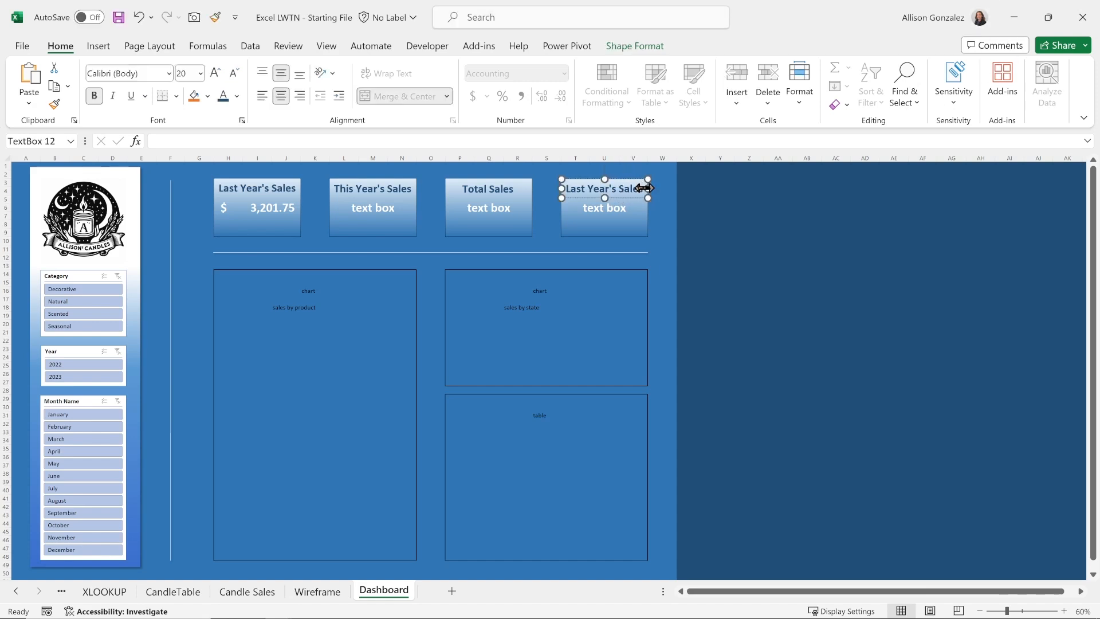
pyautogui.moveTo(643, 189); pyautogui.dragTo(545, 194)
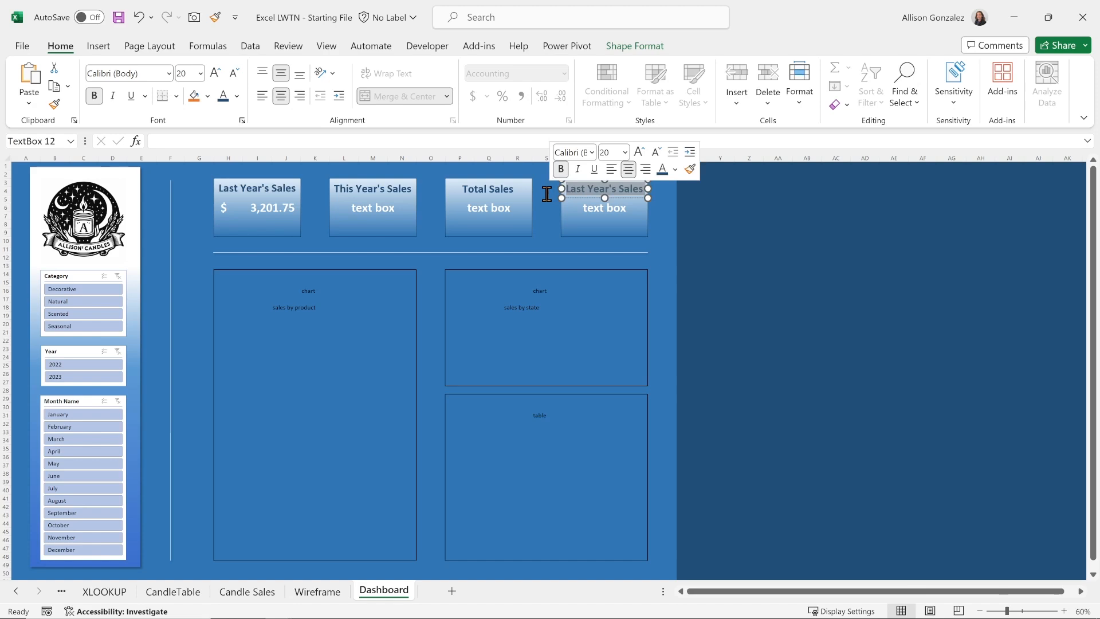
pyautogui.press('Delete')
pyautogui.write('Candles Sold')
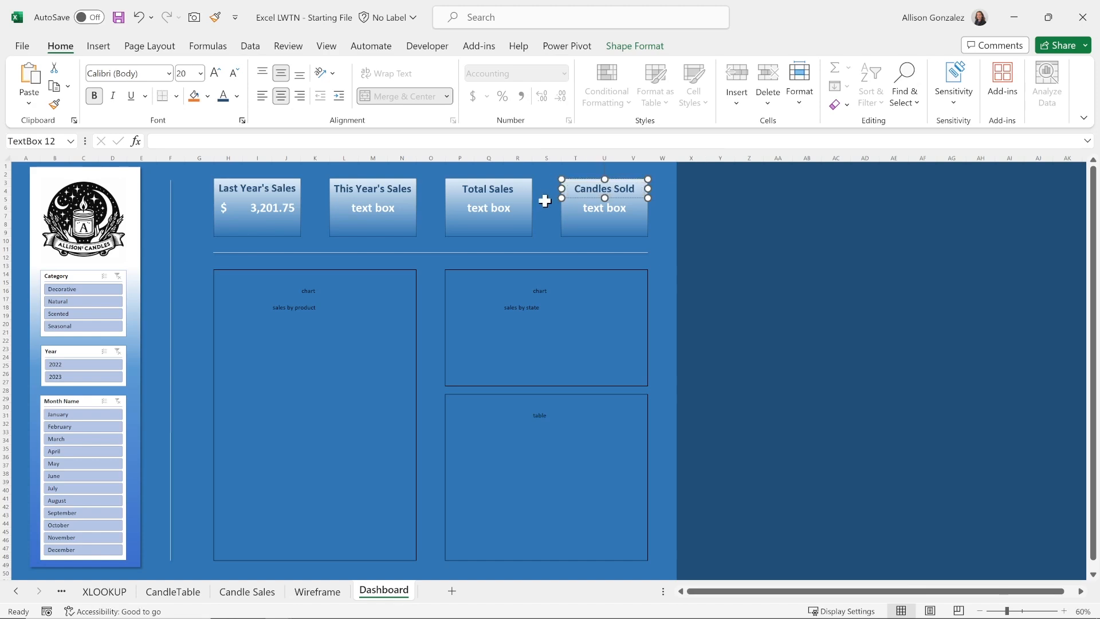
# - Apply the Number format to the Candles Sold value cell T3
pyautogui.click(593, 218)
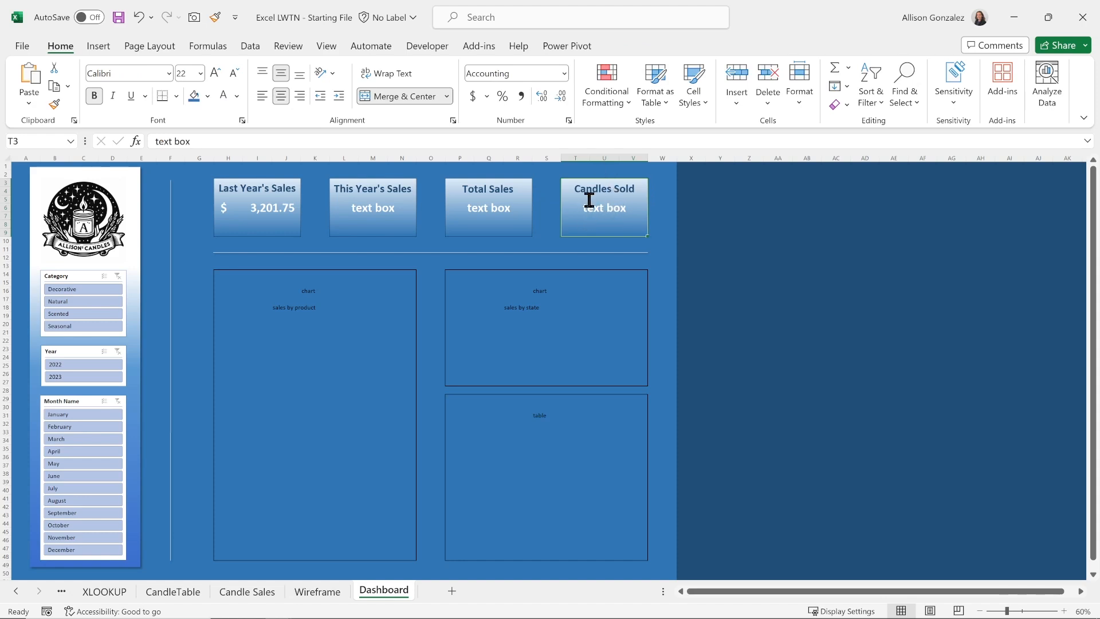
pyautogui.click(564, 74)
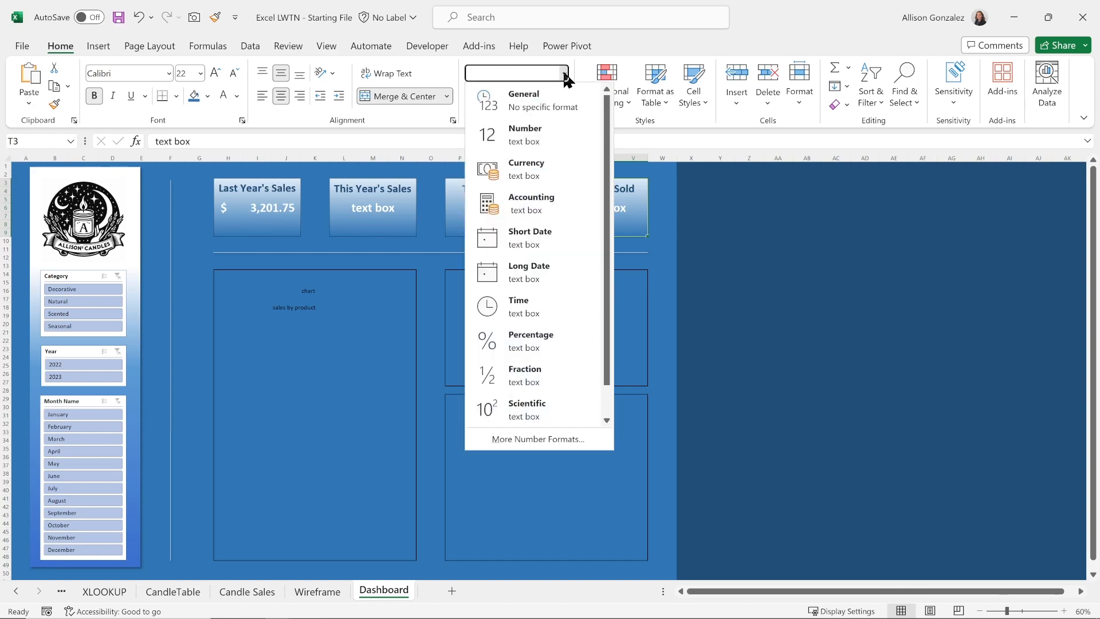
pyautogui.click(533, 142)
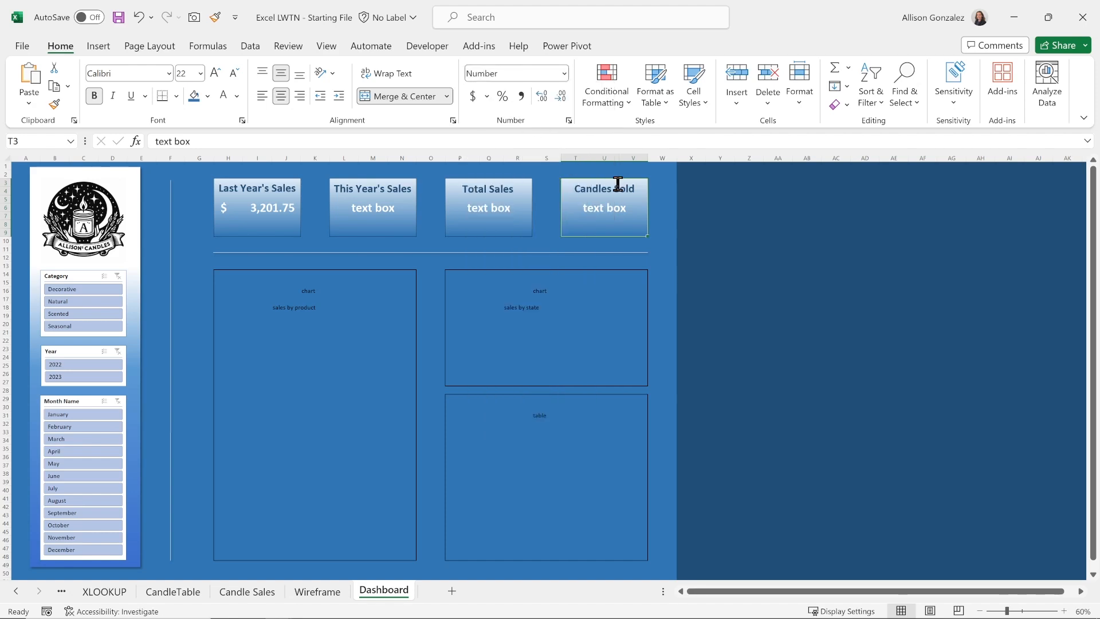
# - Replace the placeholder in This Year's Sales cell L3 with a reference to the 2023 sales grand total in the CandleTable PivotTable
pyautogui.click(387, 217)
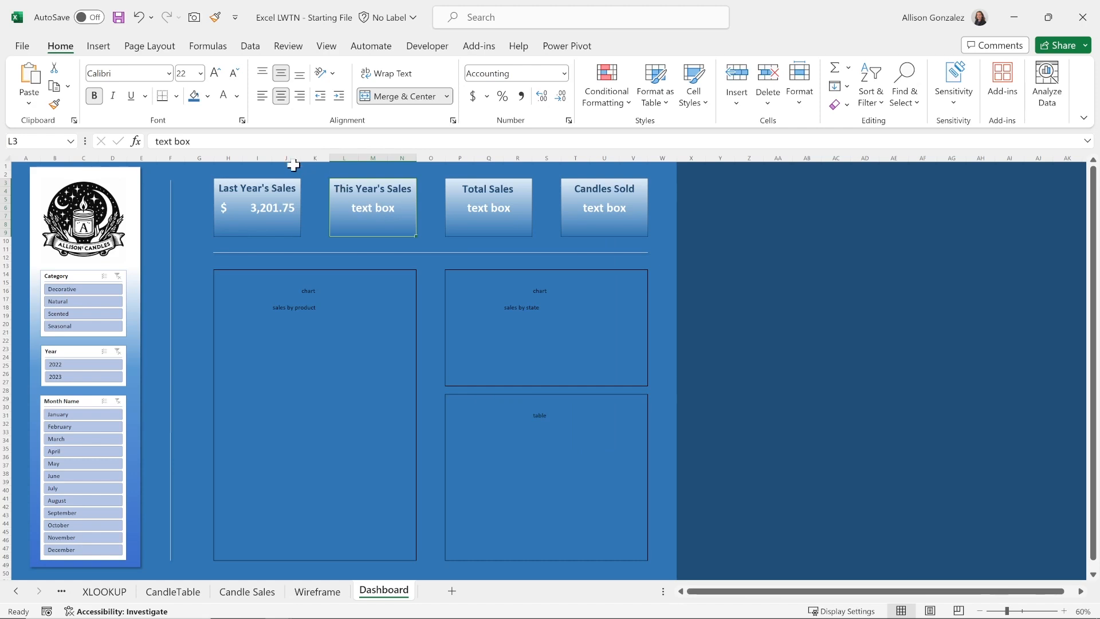
pyautogui.moveTo(199, 140); pyautogui.dragTo(132, 140)
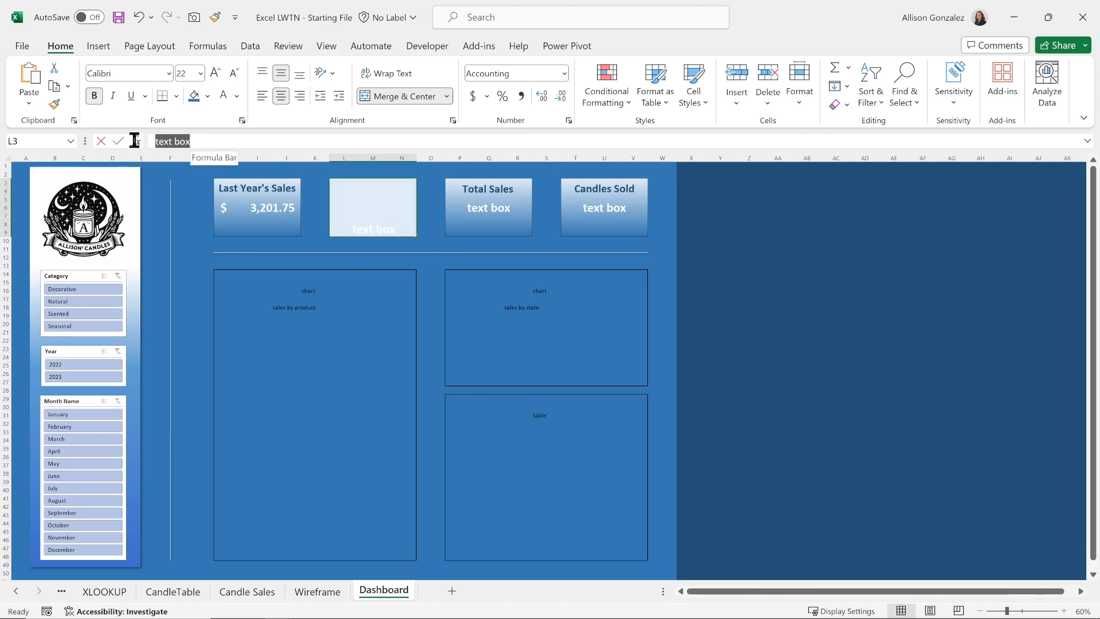
pyautogui.press('BackSpace')
pyautogui.write('=')
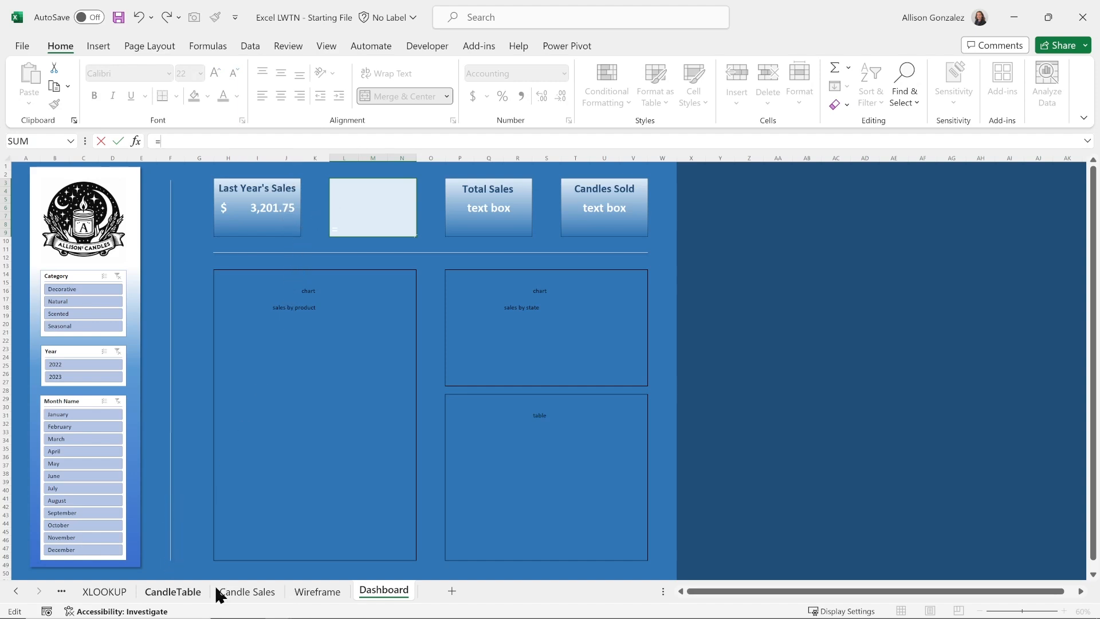
pyautogui.click(177, 596)
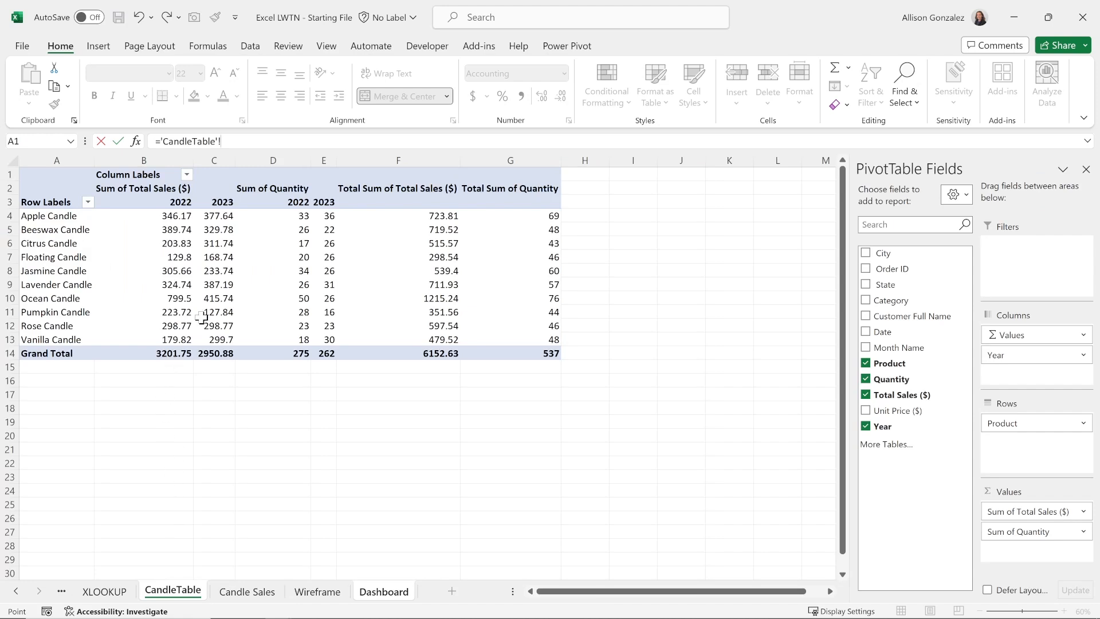
pyautogui.click(227, 353)
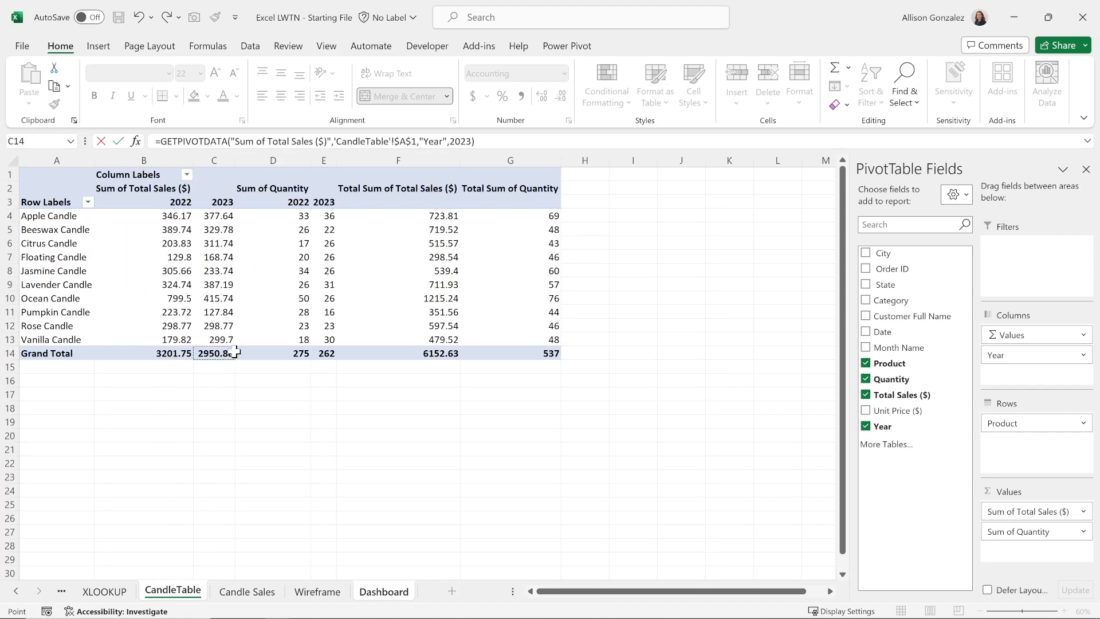
pyautogui.click(118, 141)
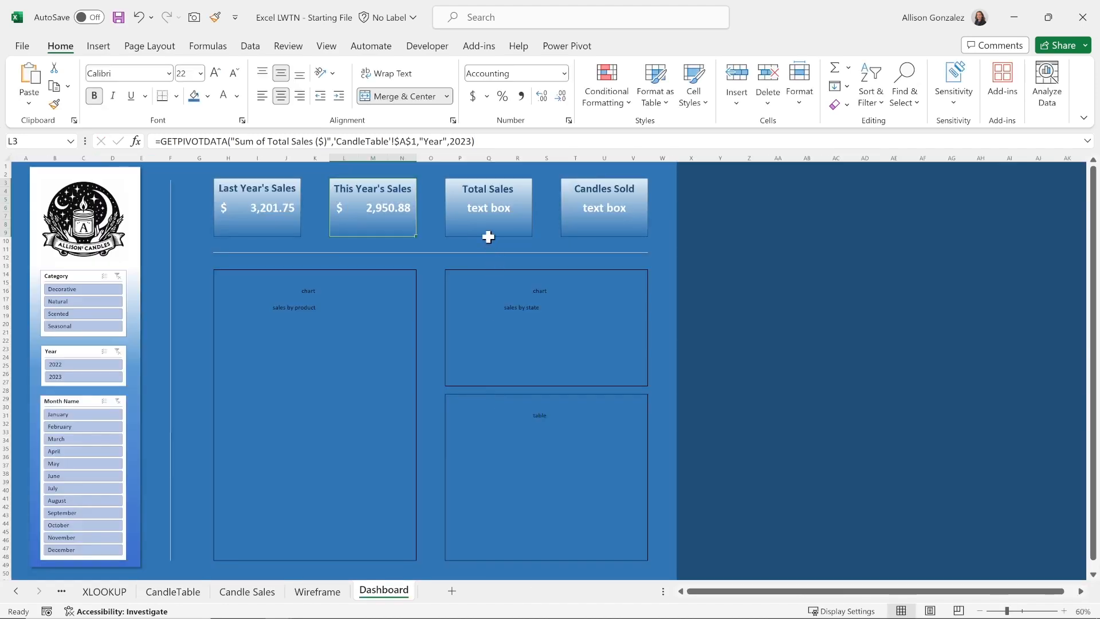
# - Replace the placeholder in Total Sales cell P3 with a reference to CandleTable's overall grand total of Sum of Total Sales ($)
pyautogui.click(522, 219)
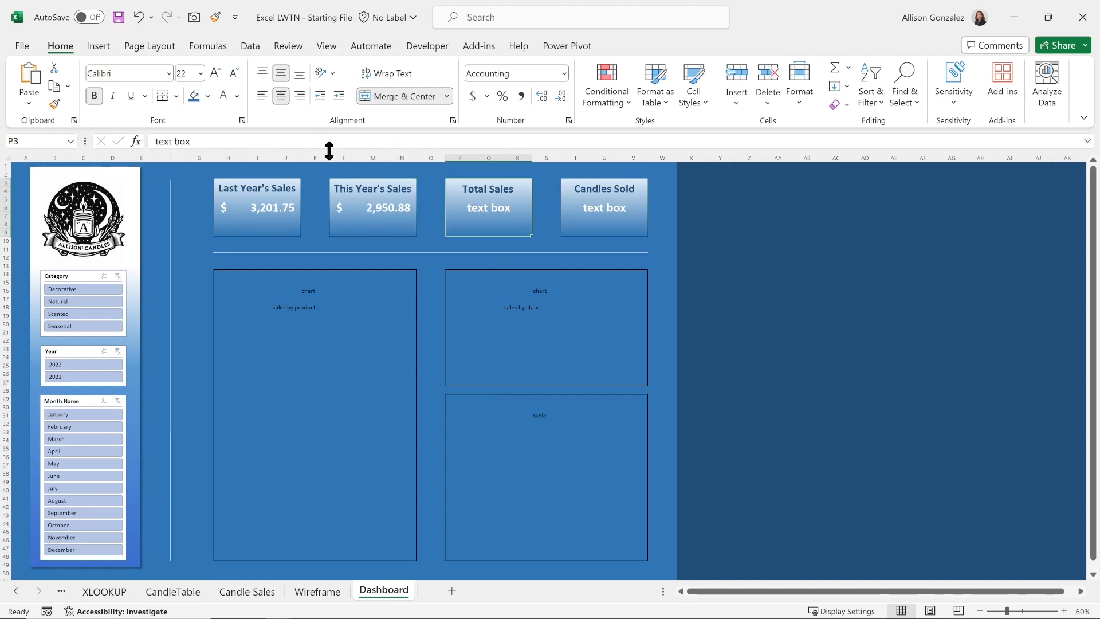
pyautogui.moveTo(225, 145); pyautogui.dragTo(101, 144)
pyautogui.write('=')
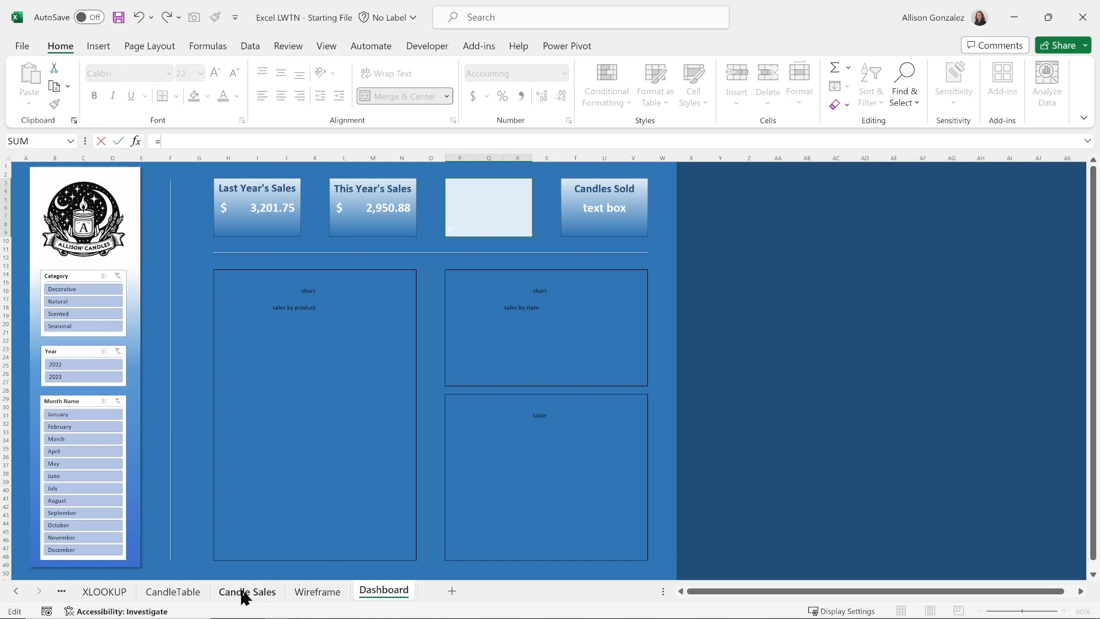
pyautogui.click(176, 596)
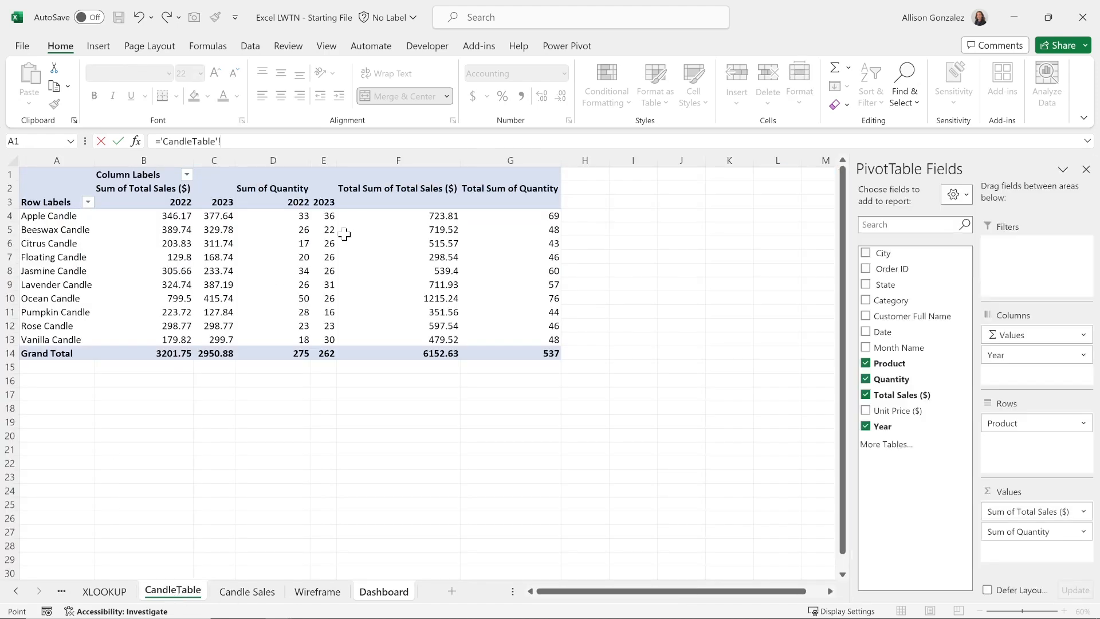
pyautogui.click(442, 354)
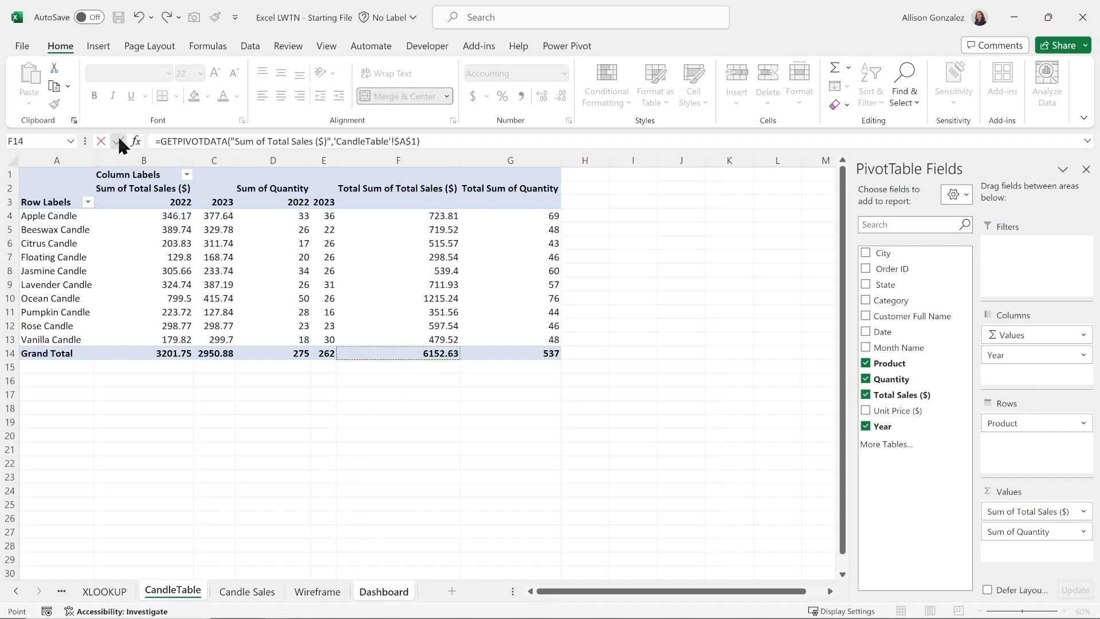
pyautogui.press('Return')
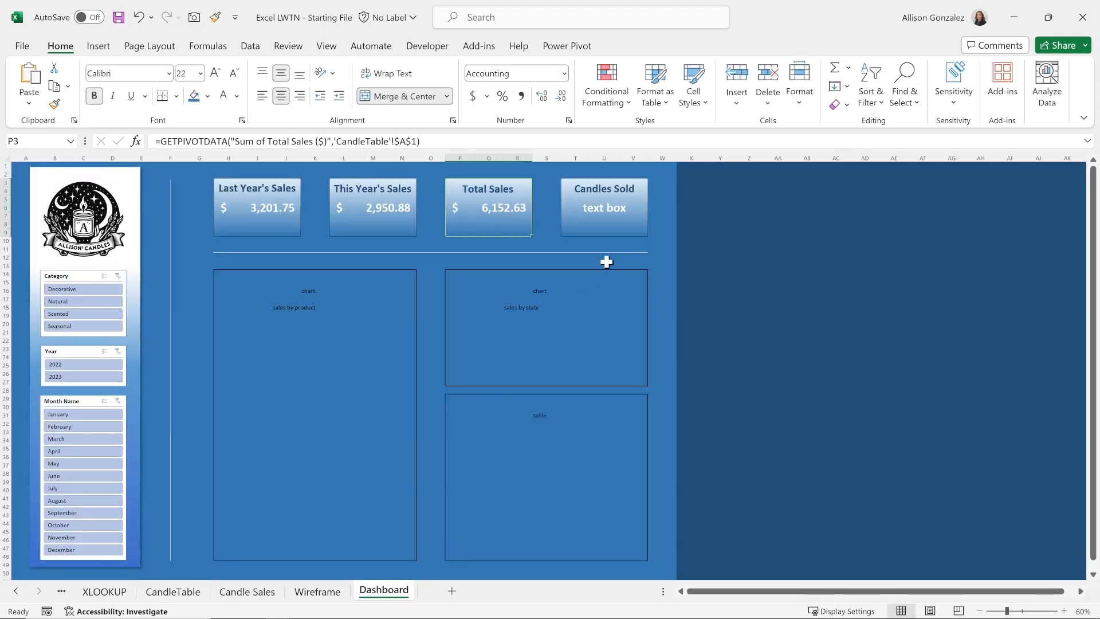
# - Replace the placeholder in Candles Sold cell T3 with a reference to CandleTable's overall grand total of Sum of Quantity
pyautogui.click(610, 227)
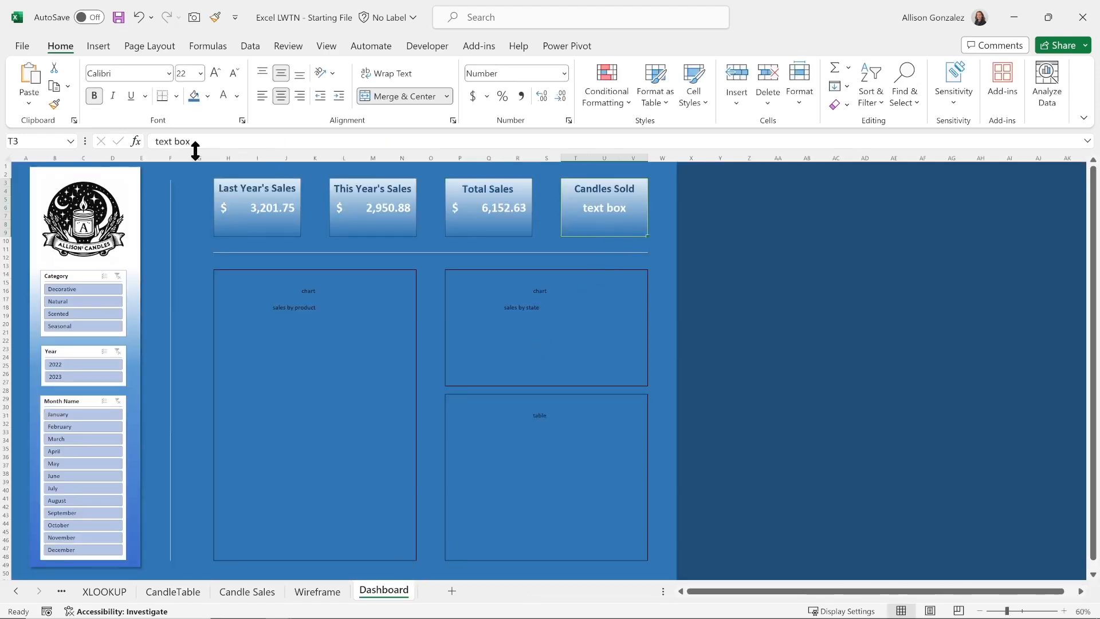
pyautogui.moveTo(194, 141); pyautogui.dragTo(130, 141)
pyautogui.write('=')
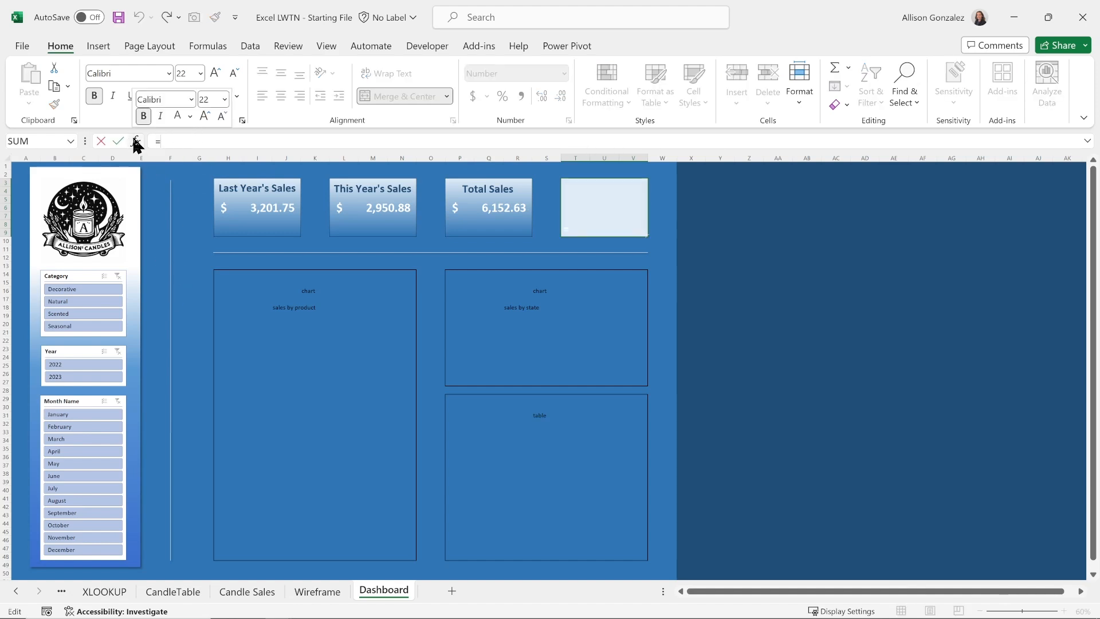
pyautogui.click(159, 593)
pyautogui.click(527, 352)
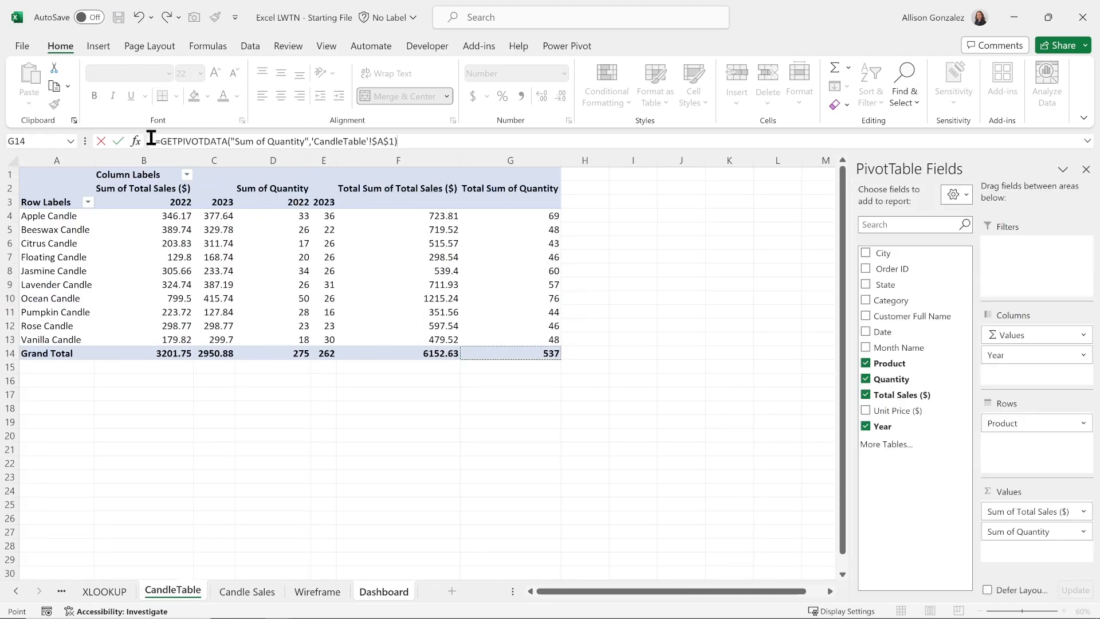
pyautogui.click(118, 141)
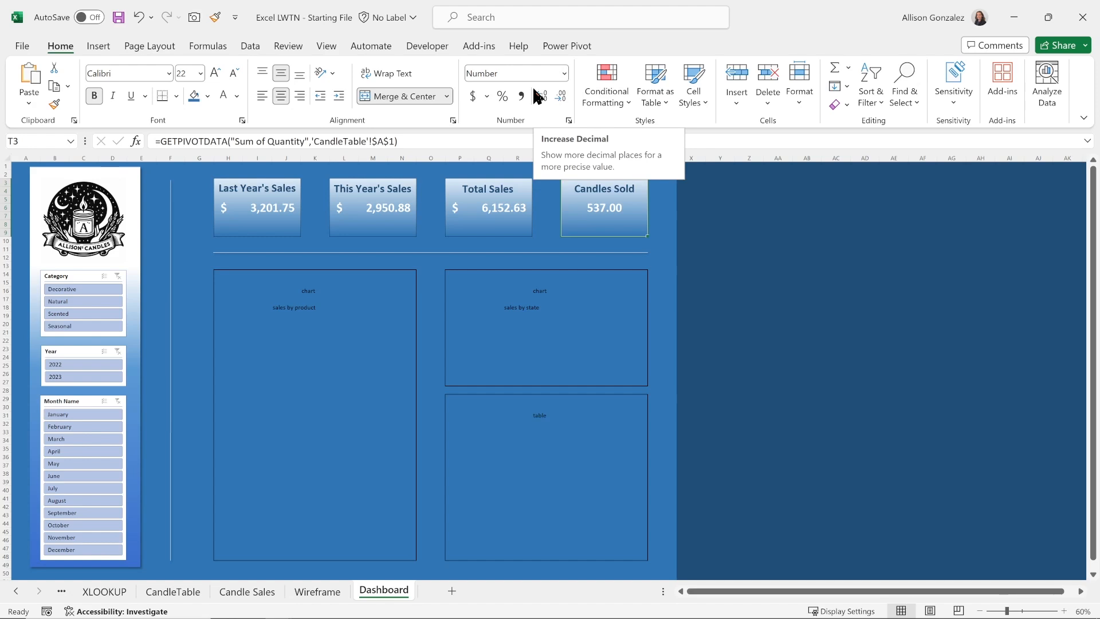
# - Set the Candles Sold value to show no decimal places
pyautogui.click(540, 95)
pyautogui.click(558, 96)
pyautogui.click(558, 96)
pyautogui.click(558, 96)
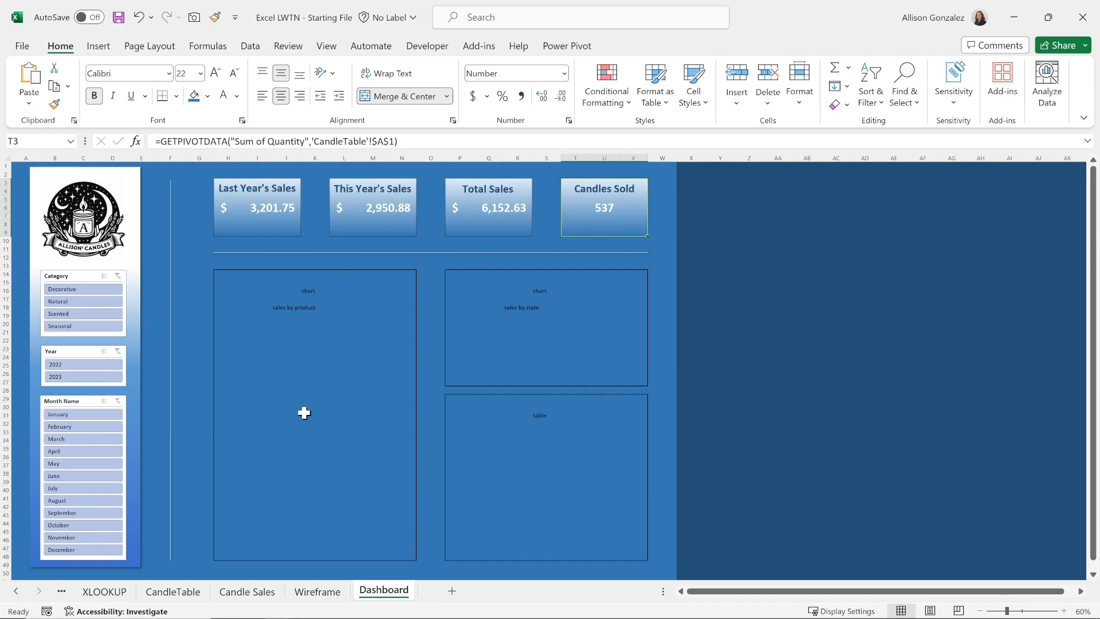
# - Start inserting a PivotChart from the PivotTable on the CandleTable sheet
pyautogui.click(172, 591)
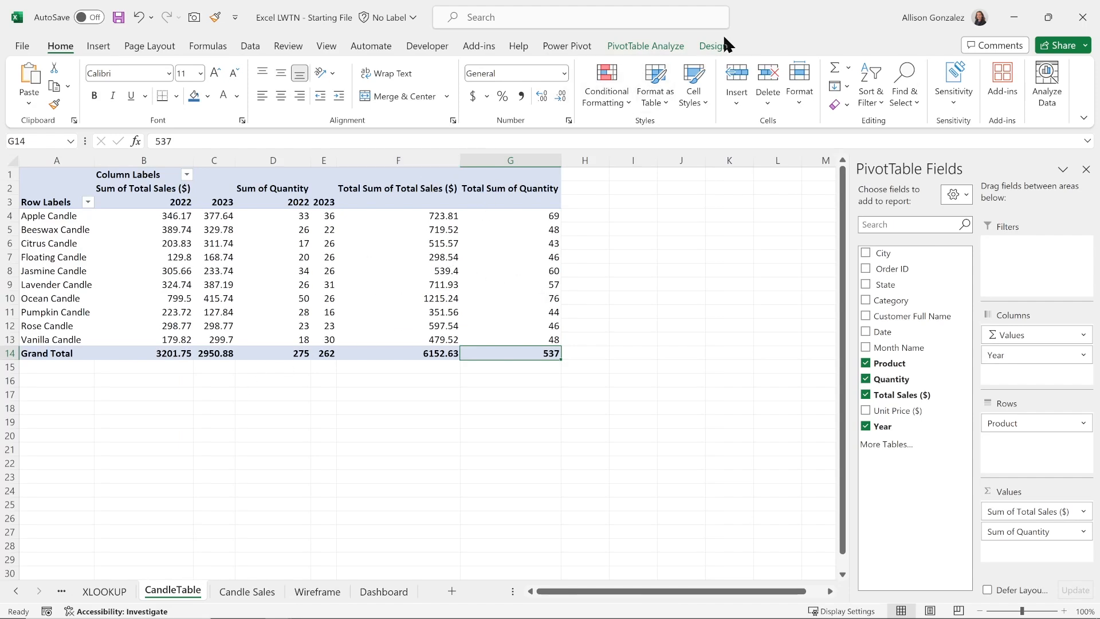
pyautogui.click(645, 47)
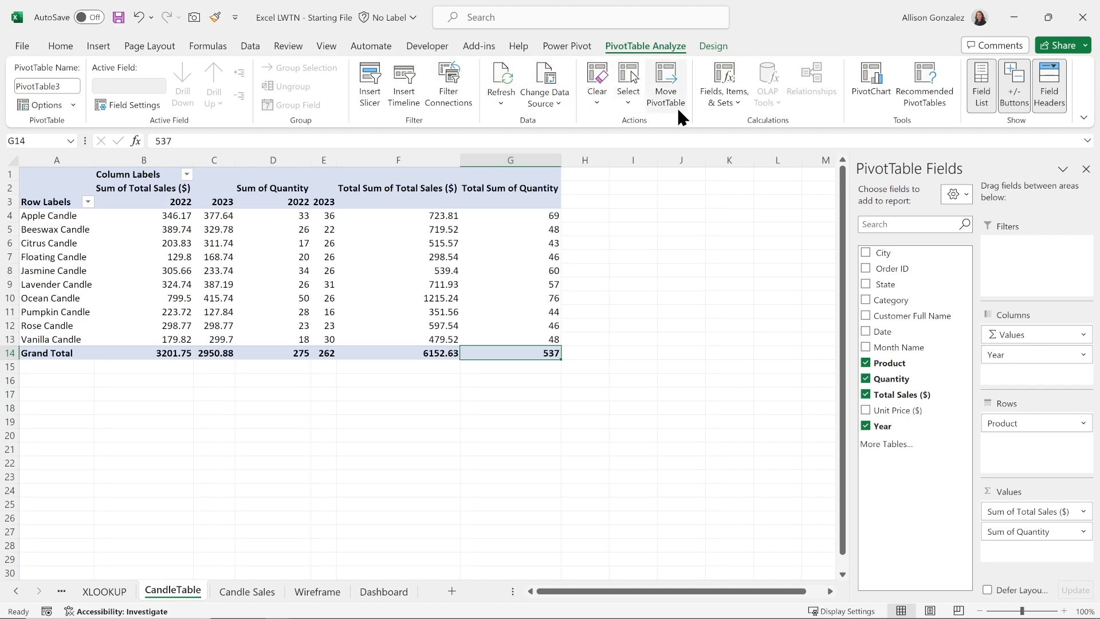
pyautogui.click(870, 80)
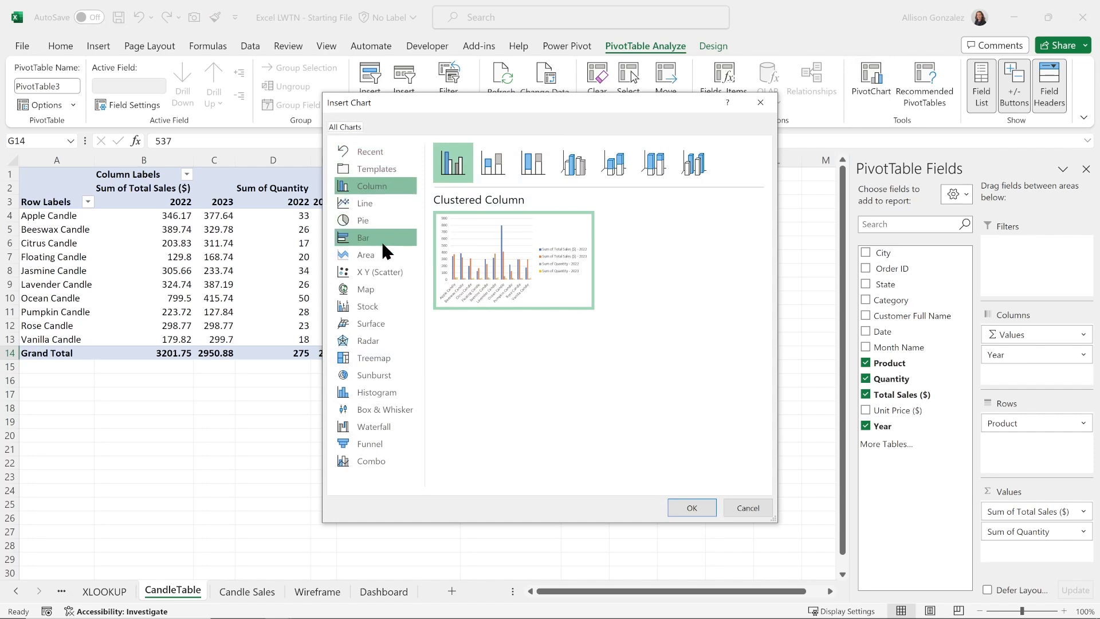
# - Preview the Line, Pie, Bar, Area, X Y (Scatter), Map, Stock and Column chart types for the PivotChart
pyautogui.click(391, 207)
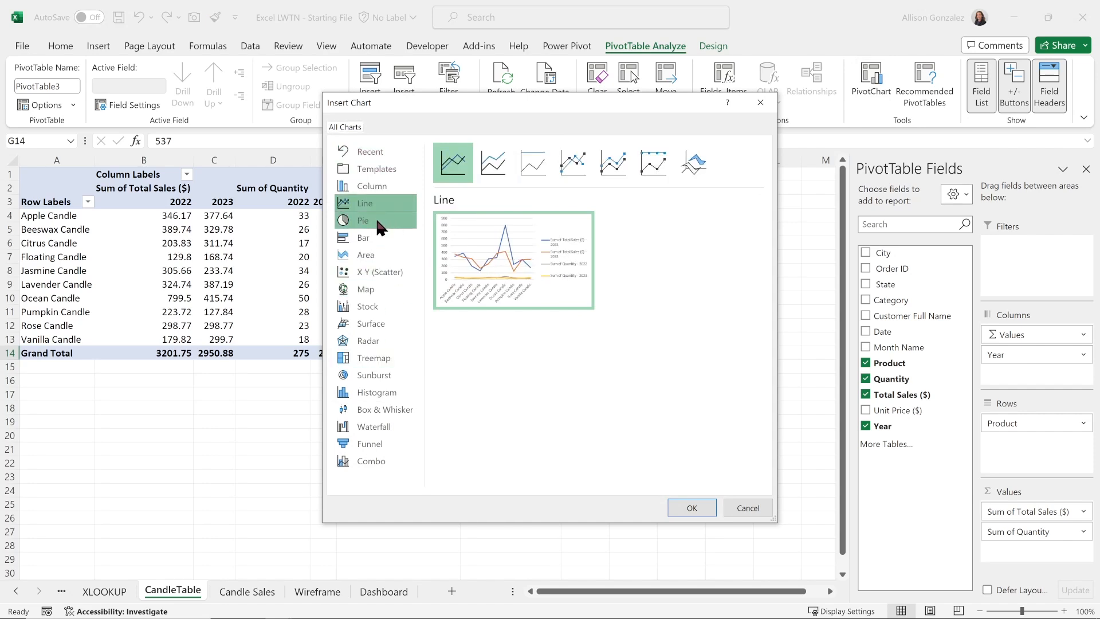
pyautogui.click(379, 227)
pyautogui.click(381, 241)
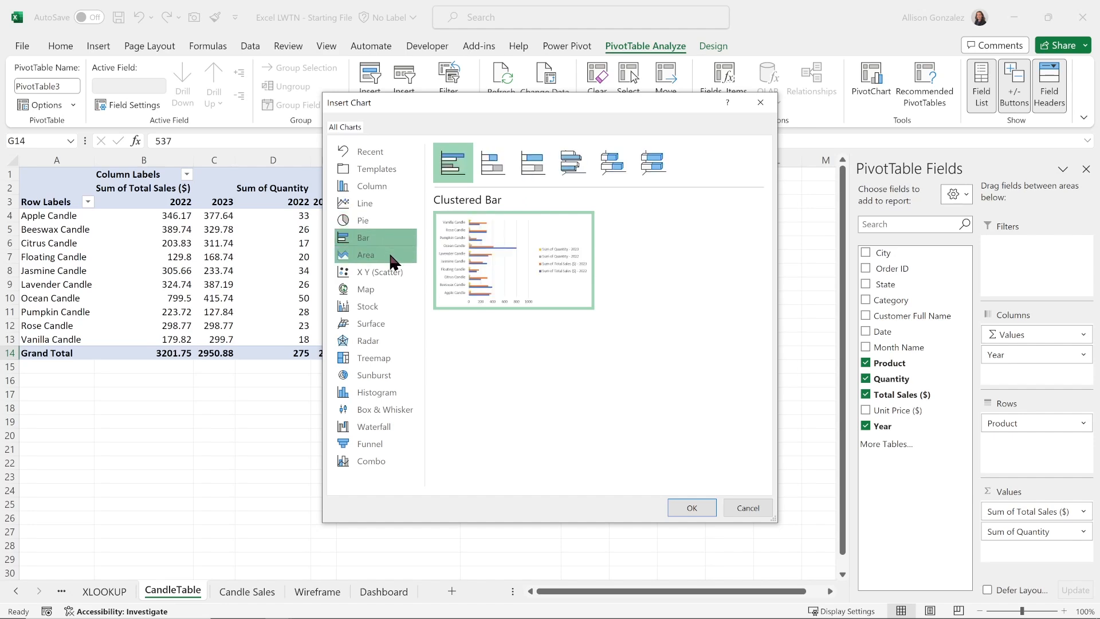
pyautogui.click(391, 257)
pyautogui.click(396, 273)
pyautogui.click(398, 294)
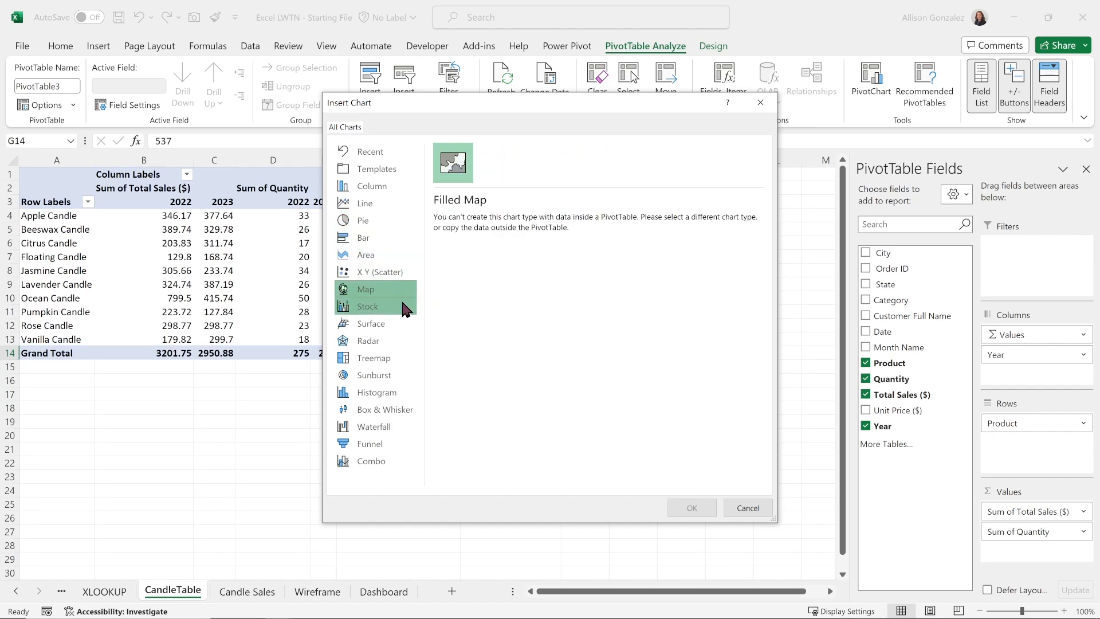
pyautogui.click(398, 307)
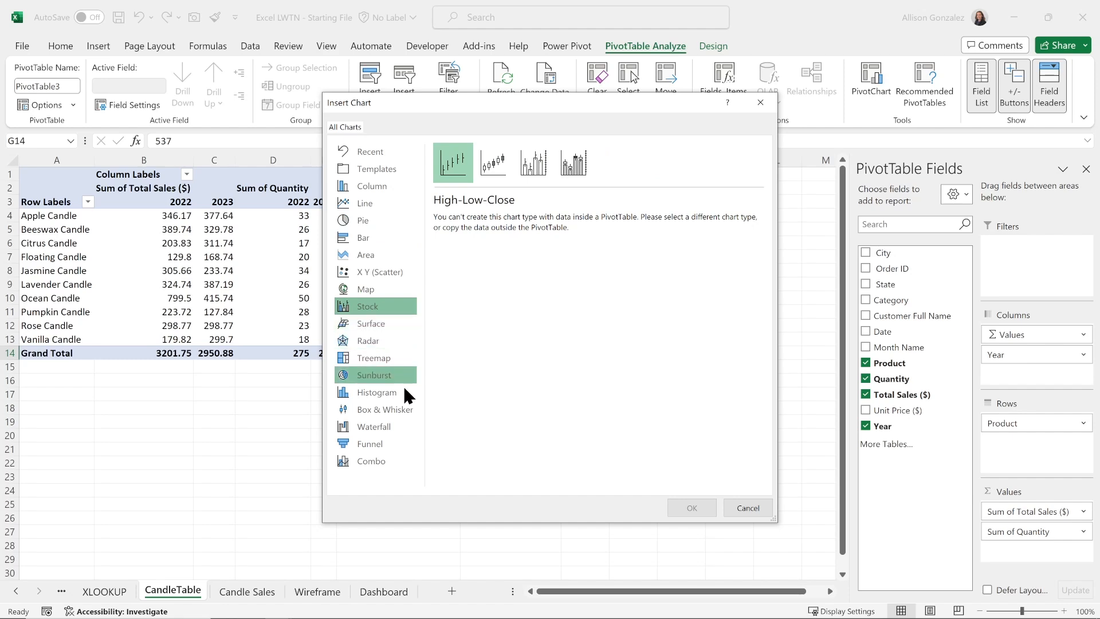
pyautogui.click(388, 191)
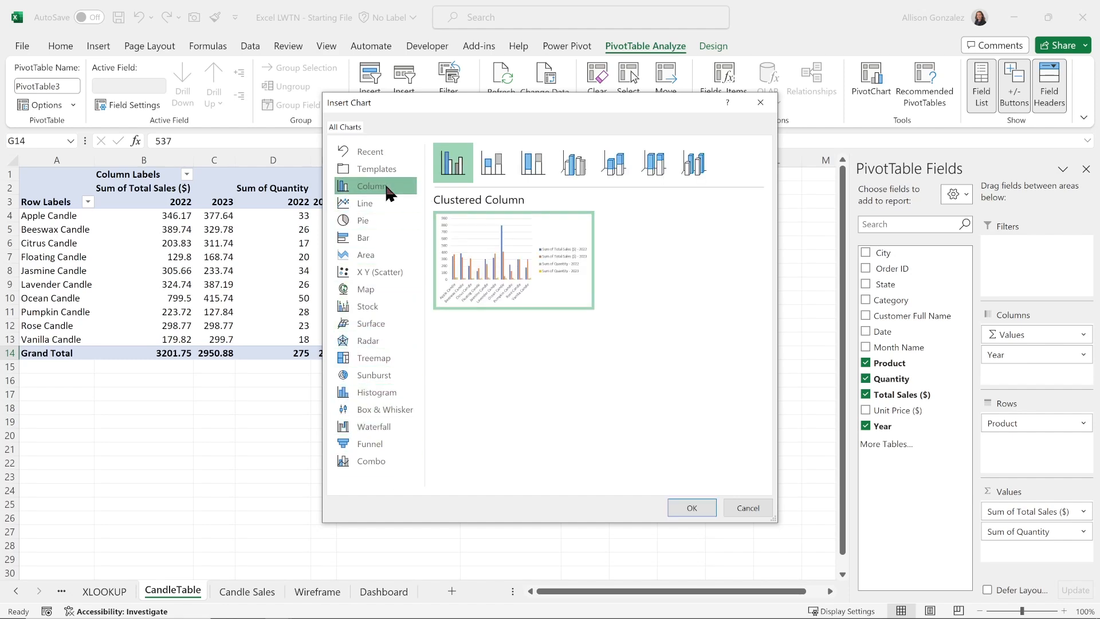
# - Compare the Bar chart variants and insert a Clustered Bar PivotChart on the CandleTable sheet
pyautogui.click(395, 238)
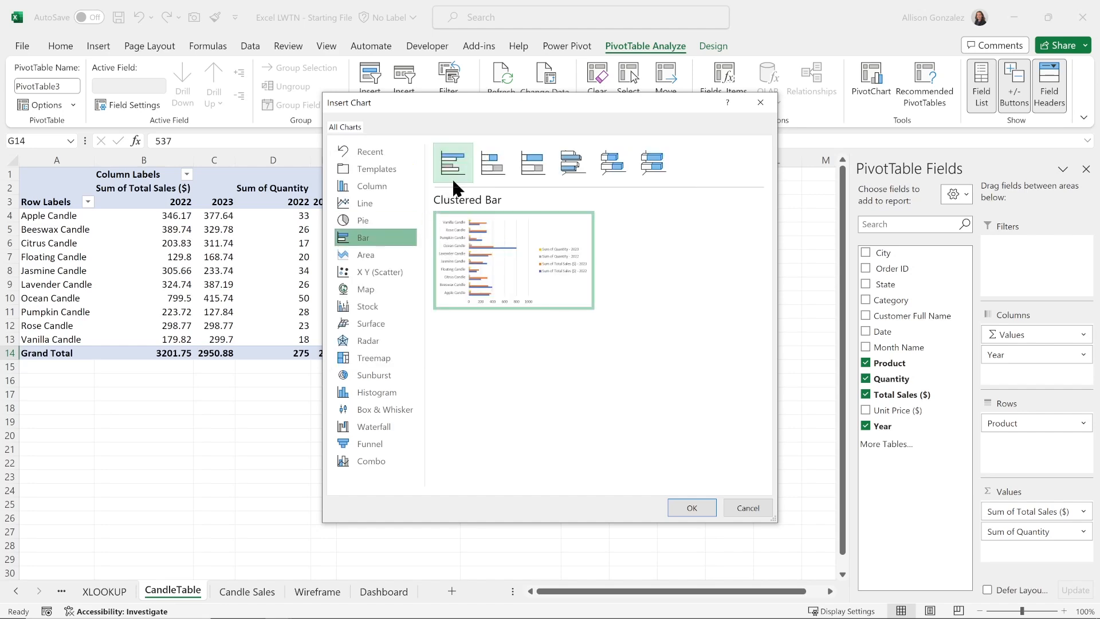
pyautogui.click(503, 165)
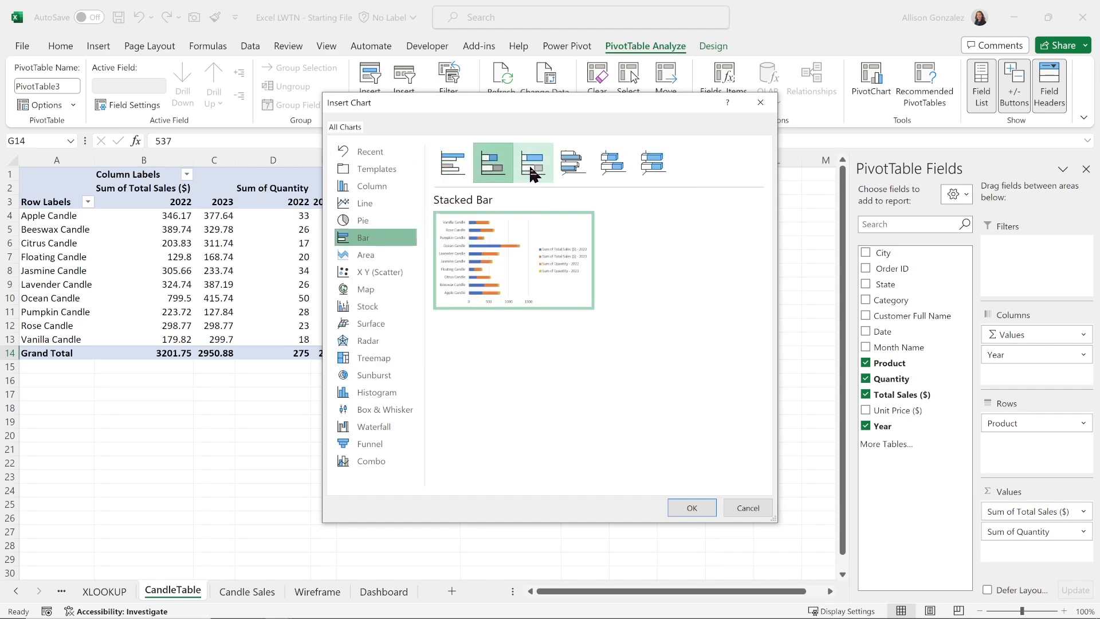
pyautogui.click(533, 173)
pyautogui.click(571, 174)
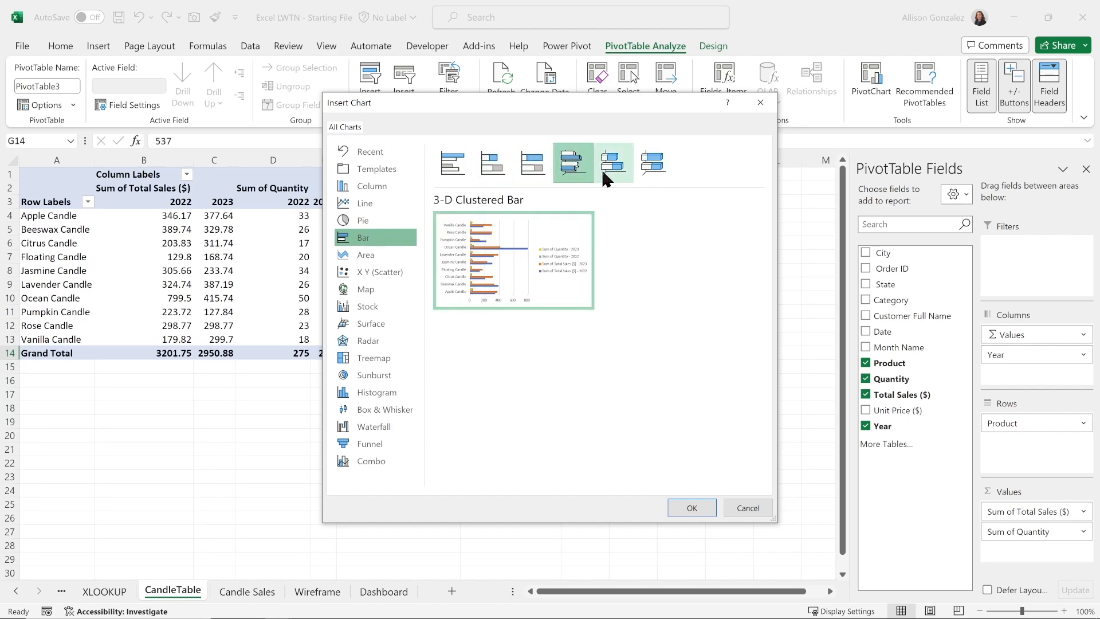
pyautogui.click(461, 166)
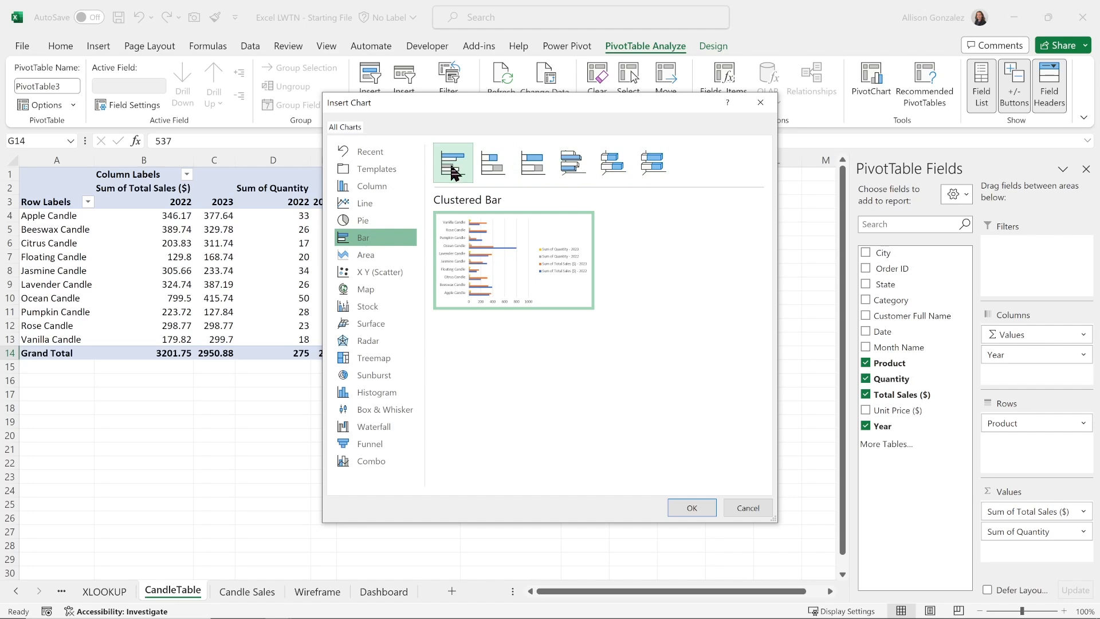
pyautogui.moveTo(506, 266)
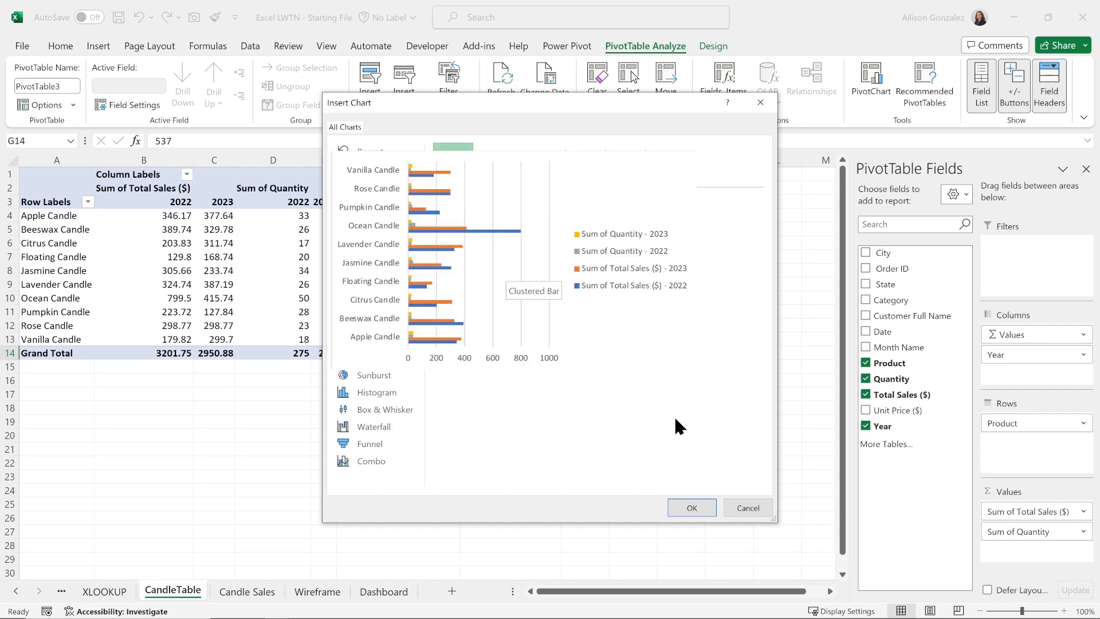
pyautogui.click(692, 508)
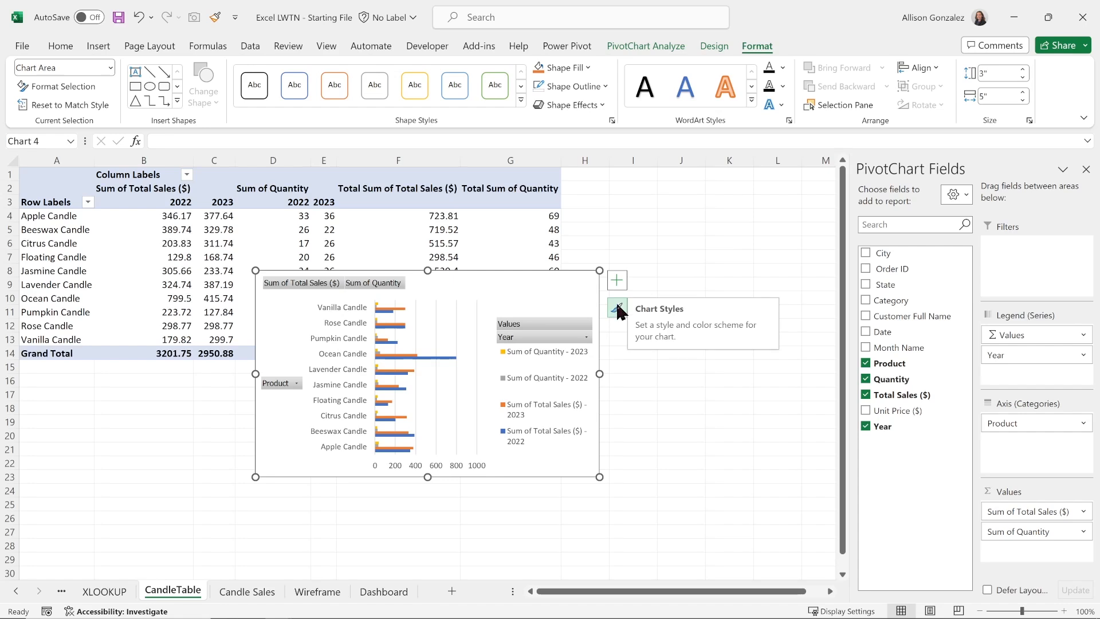
# - Try axis titles, a chart title, data labels, a data table and error bars on the PivotChart, removing each one again
pyautogui.click(617, 283)
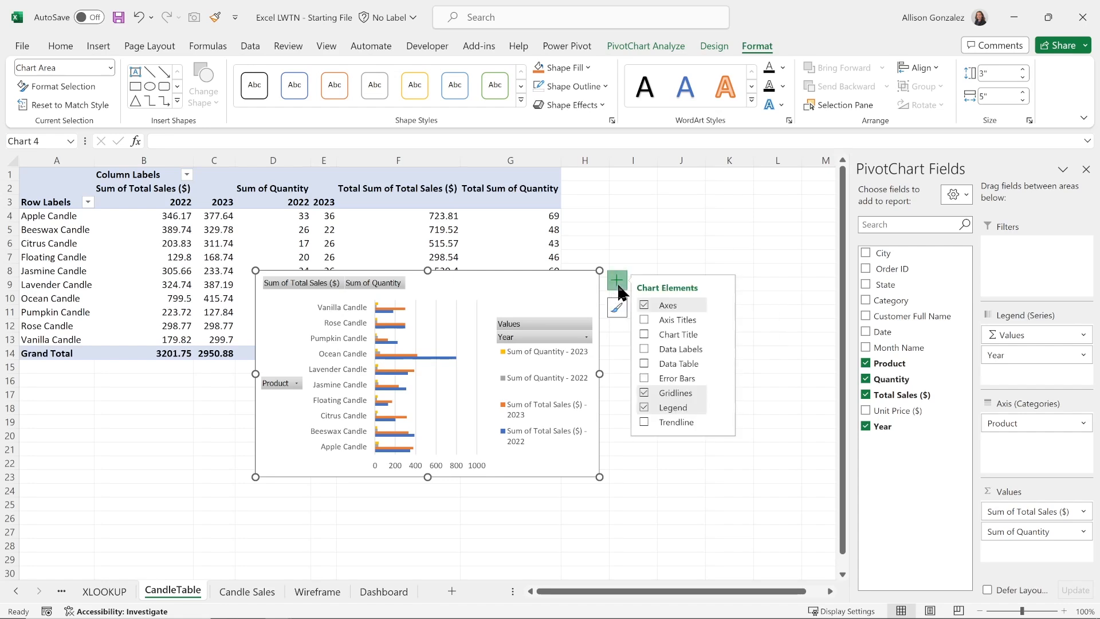
pyautogui.click(644, 306)
pyautogui.click(644, 320)
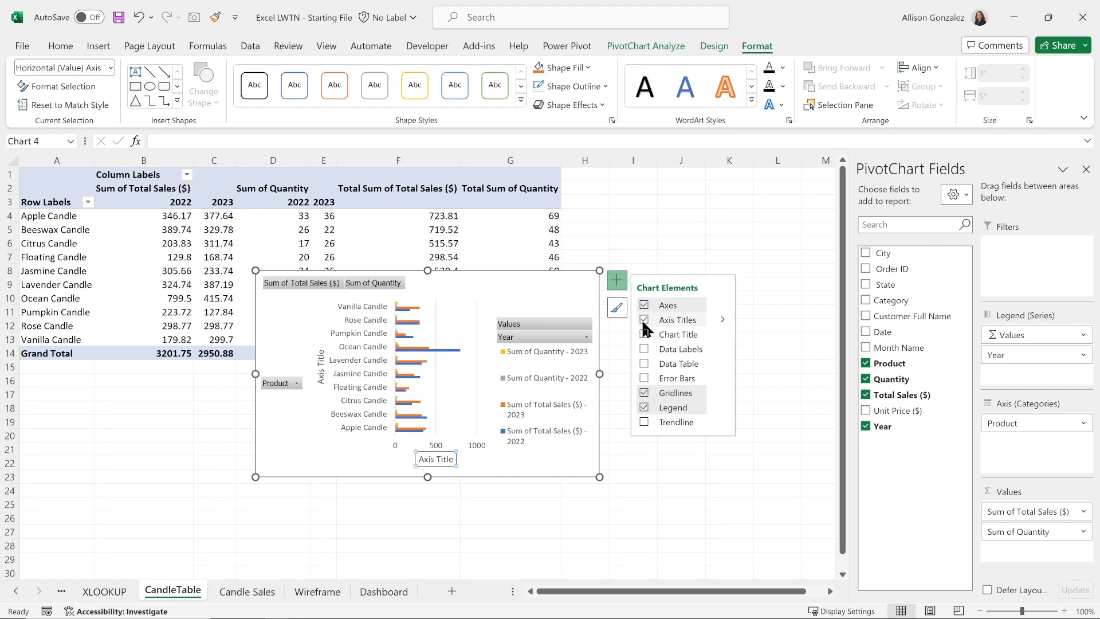
pyautogui.click(644, 321)
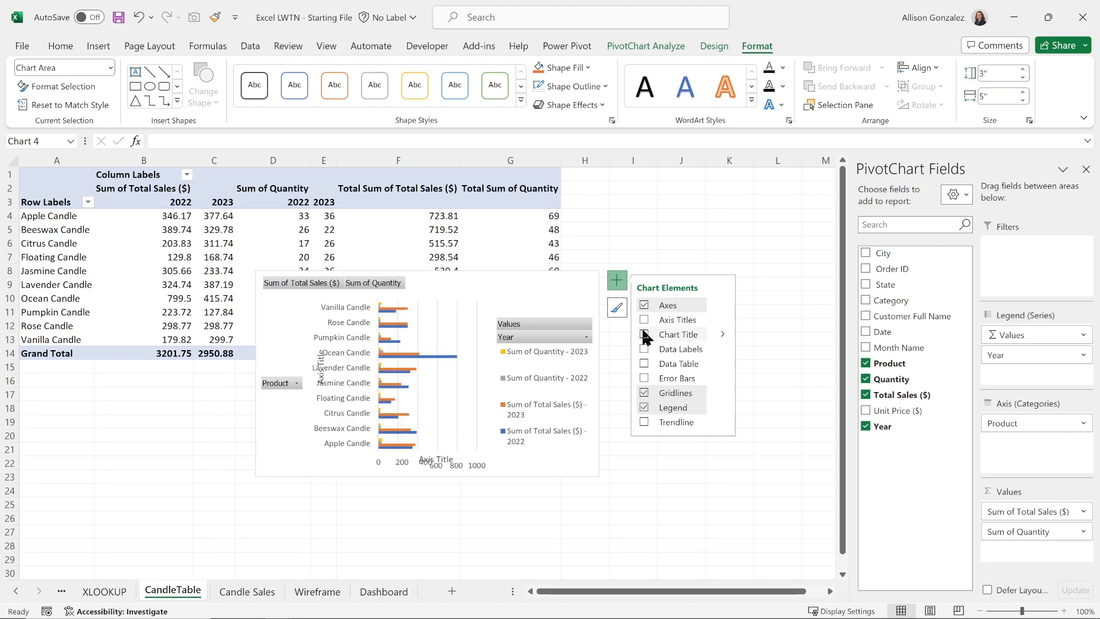
pyautogui.click(643, 335)
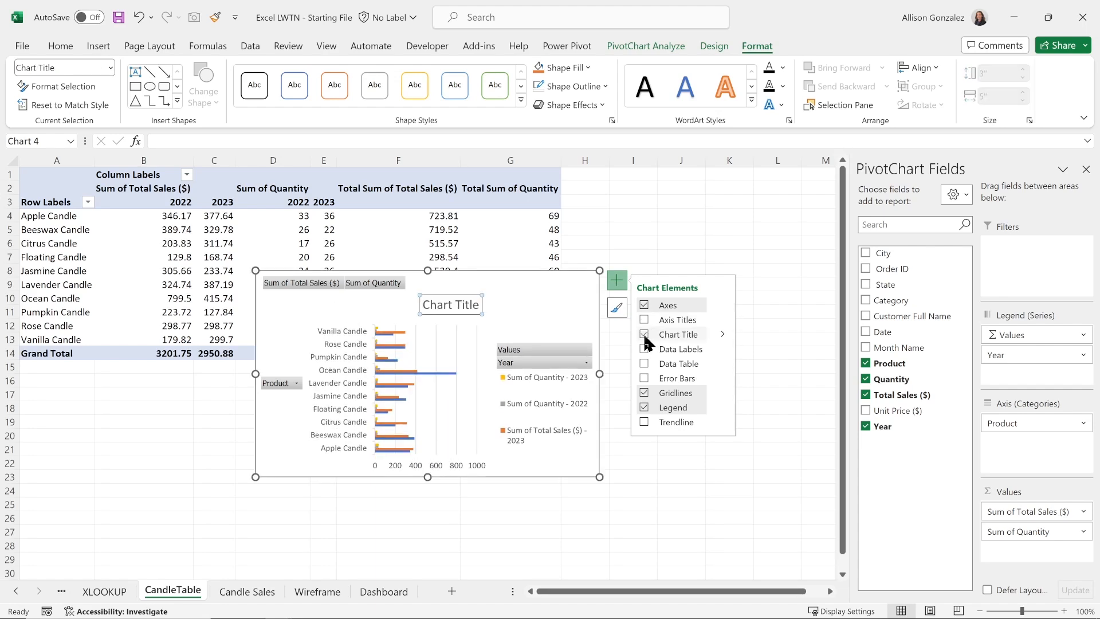
pyautogui.click(644, 335)
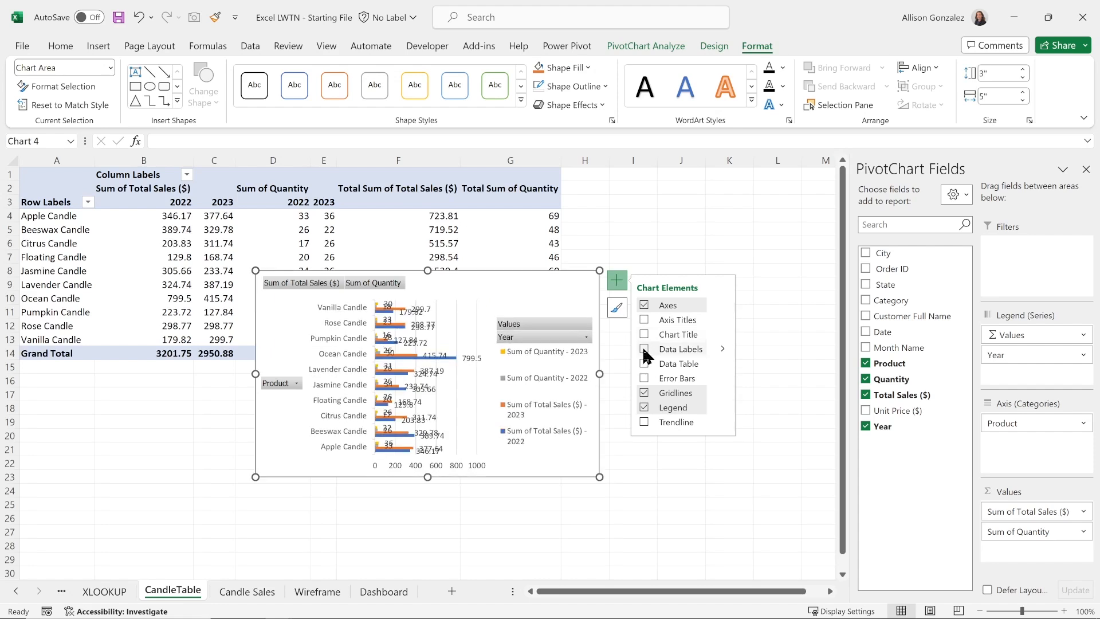
pyautogui.click(644, 350)
pyautogui.click(644, 350)
pyautogui.click(645, 365)
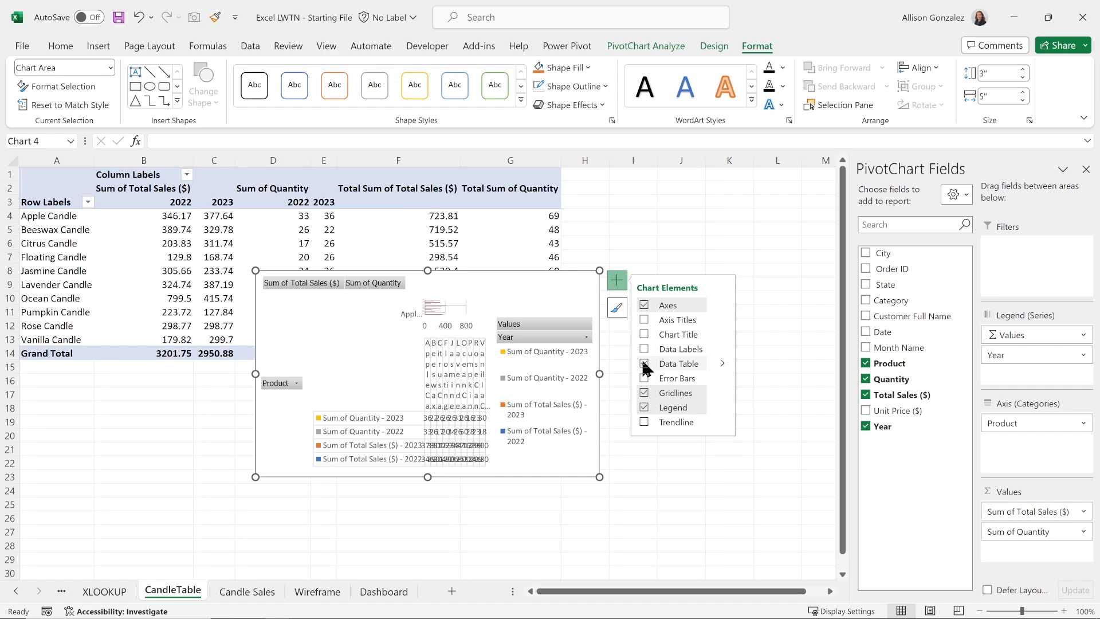
pyautogui.click(644, 364)
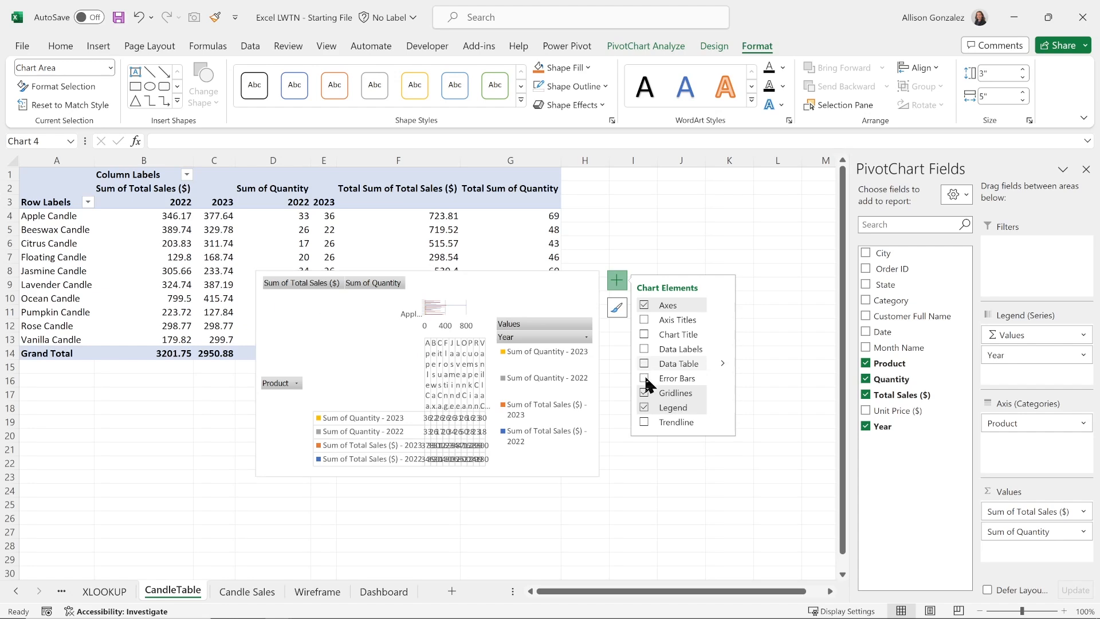
pyautogui.click(644, 379)
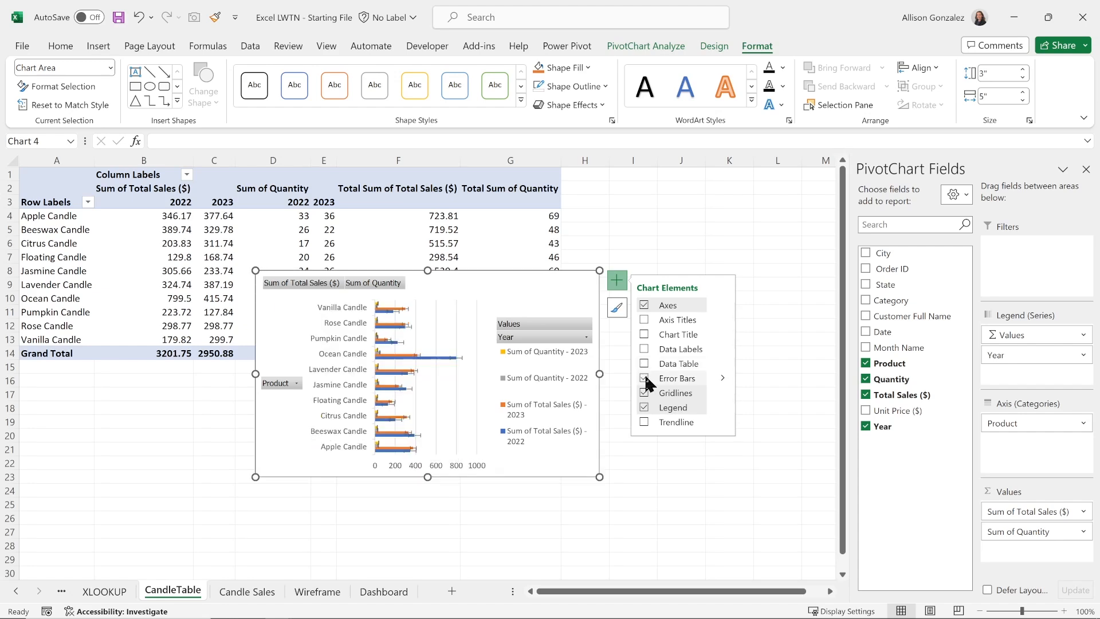
pyautogui.click(645, 378)
# - Remove the PivotChart's gridlines and legend, and recolor its bars with the blue Monochromatic palette
pyautogui.click(644, 393)
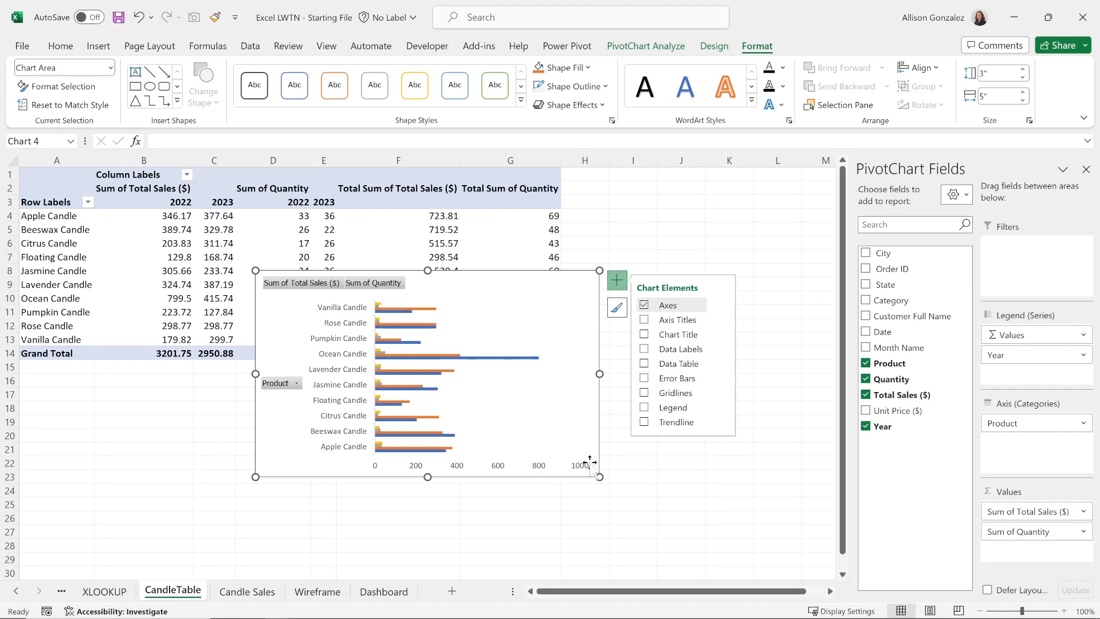
pyautogui.click(615, 308)
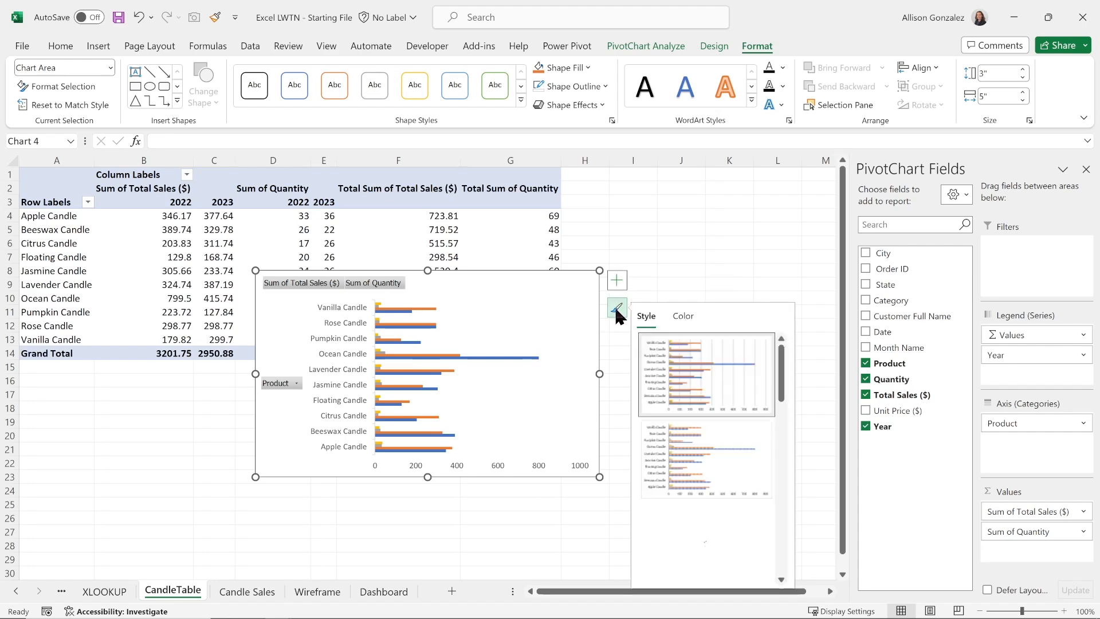
pyautogui.click(684, 317)
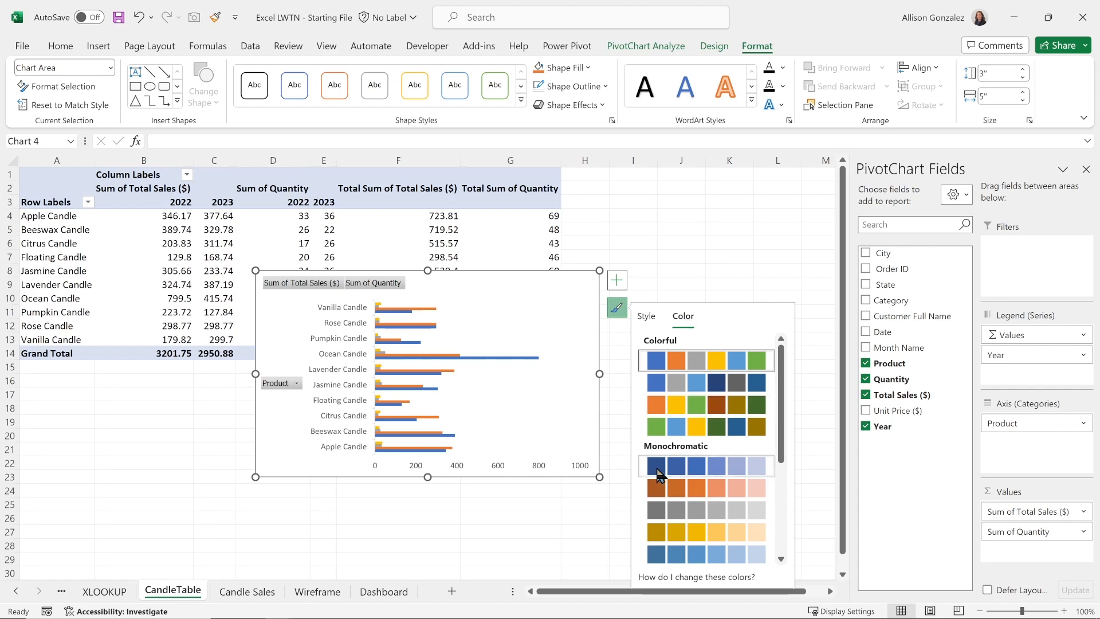
pyautogui.click(659, 473)
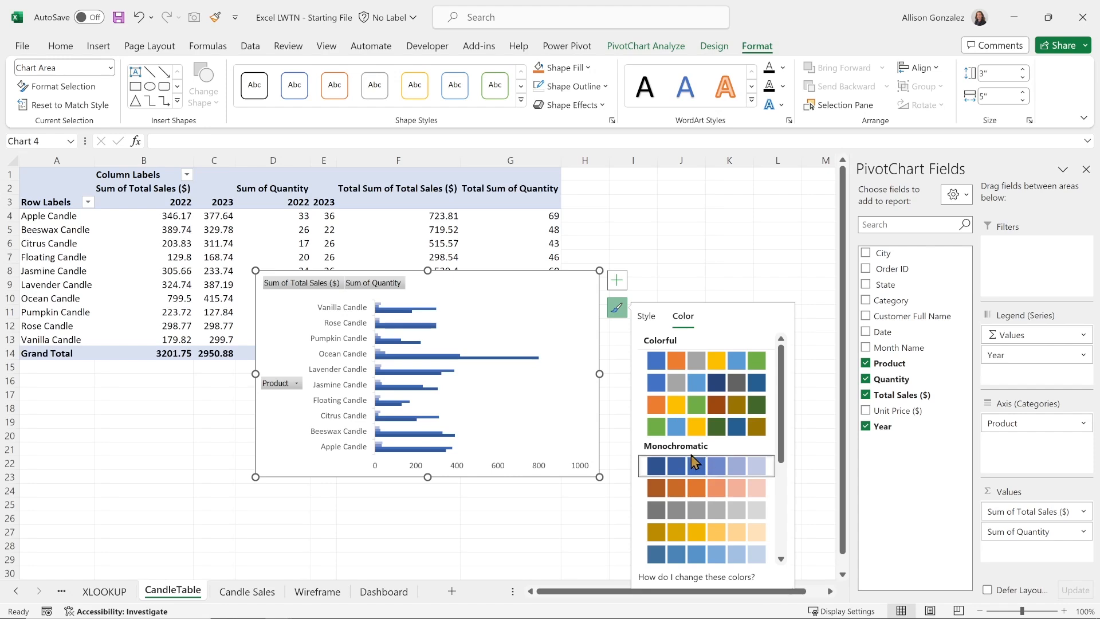
pyautogui.click(734, 426)
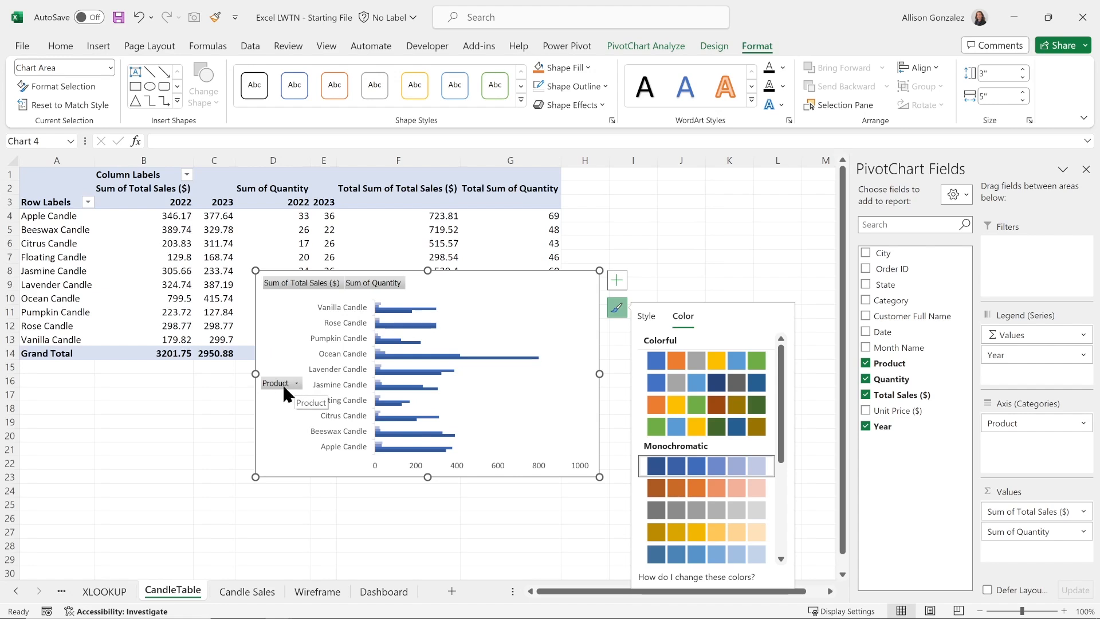
# - Check the Product field button's filter options, then hide all field buttons on the PivotChart
pyautogui.click(296, 382)
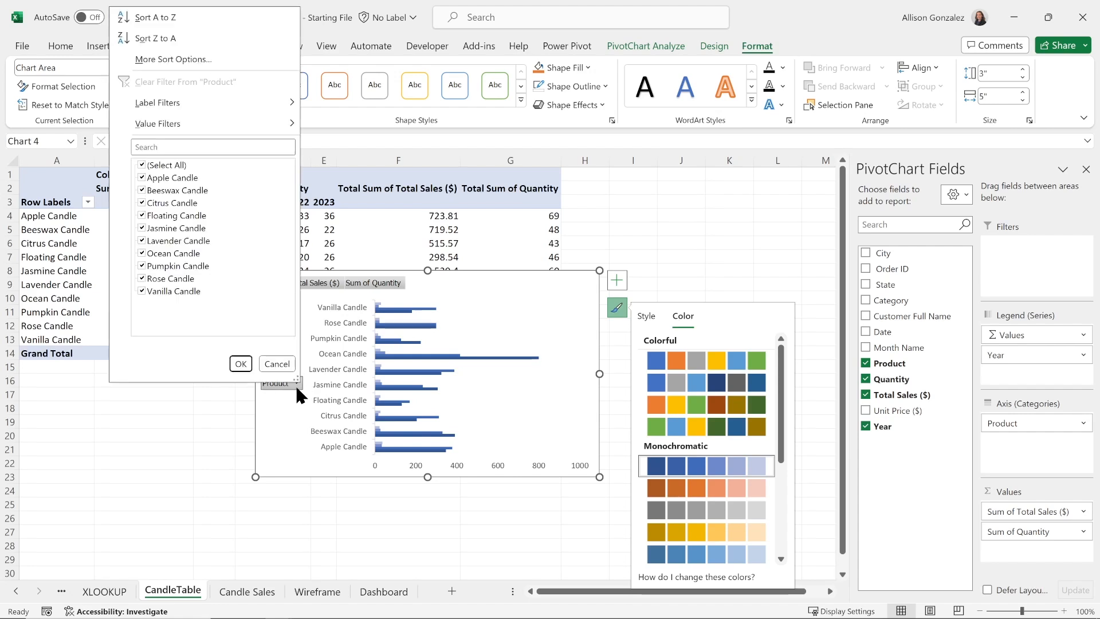
pyautogui.click(287, 368)
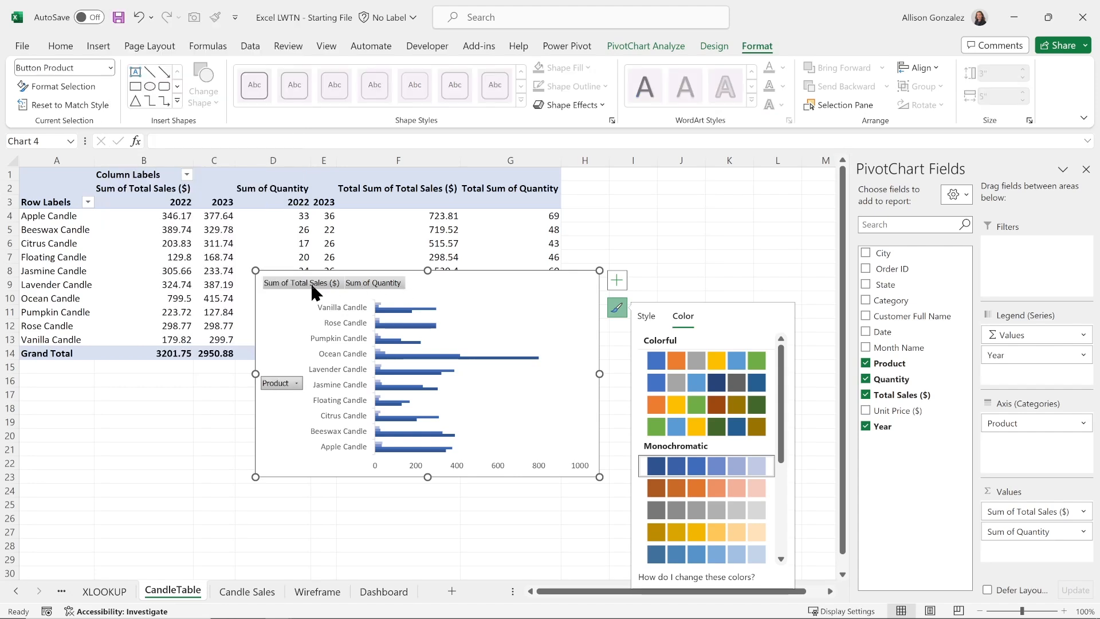
pyautogui.rightClick(286, 384)
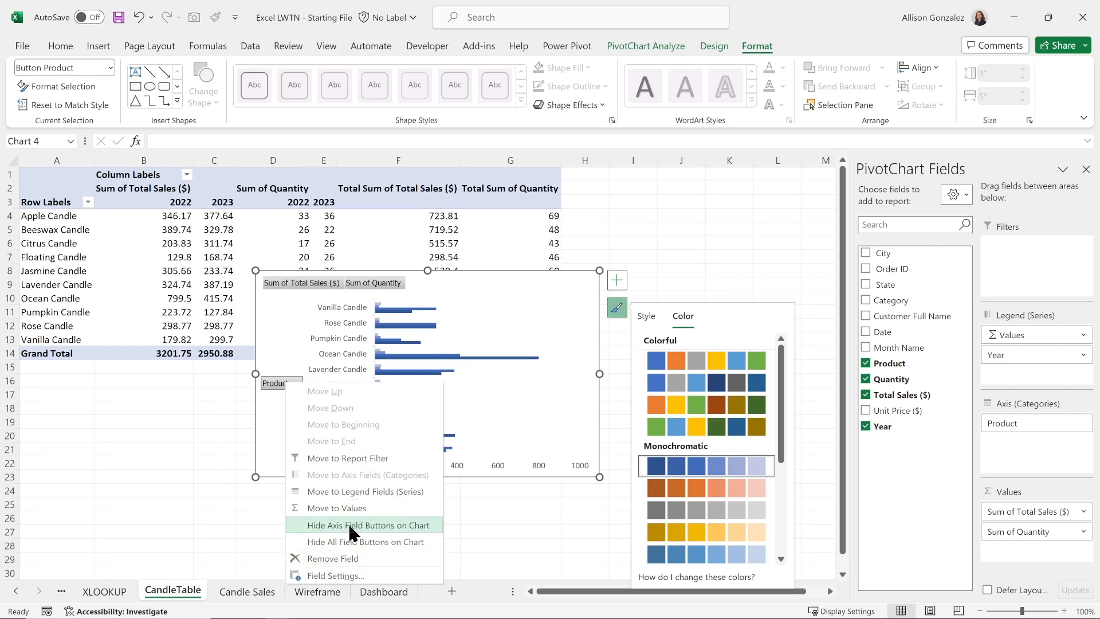
pyautogui.click(408, 538)
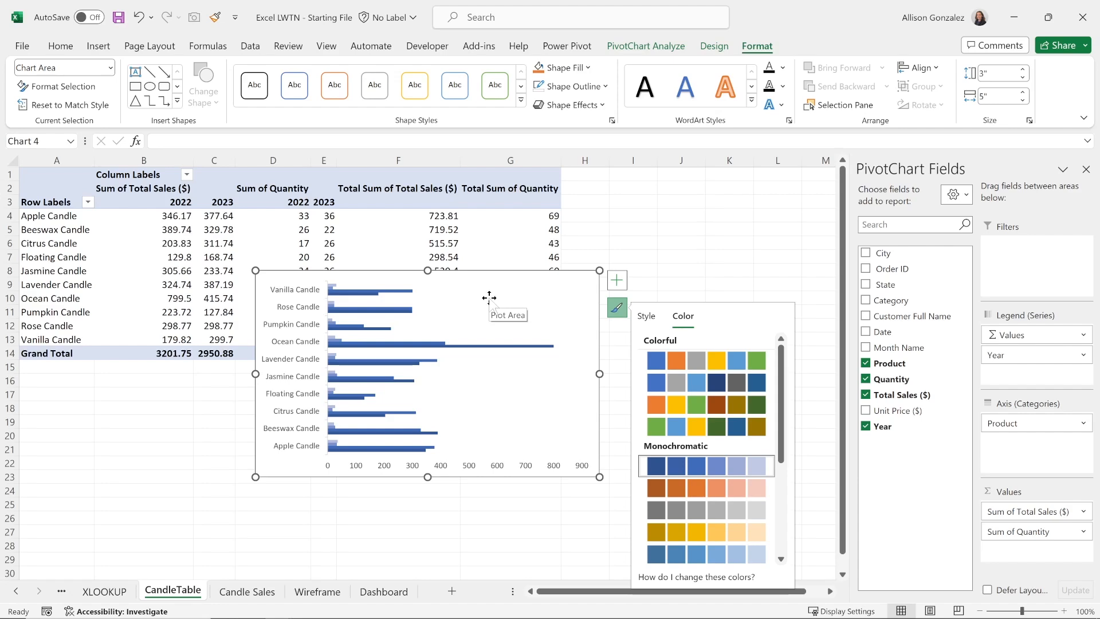
# - Move the PivotChart from the CandleTable sheet to the Dashboard sheet
pyautogui.press('Escape')
pyautogui.press('Delete')
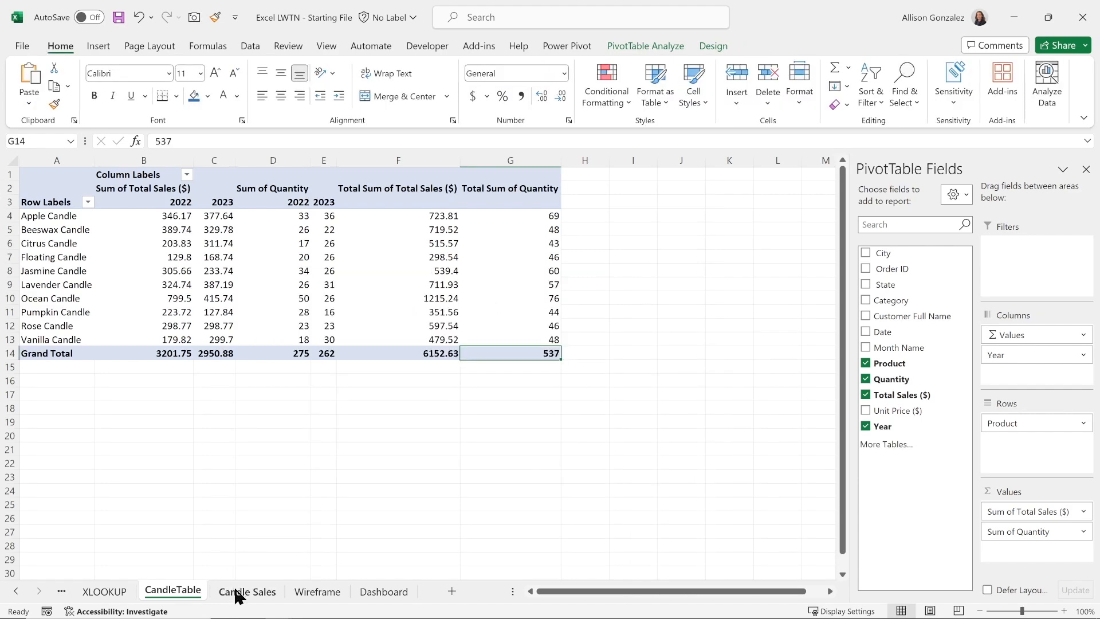
pyautogui.click(390, 584)
pyautogui.hotkey('ctrl', 'v')
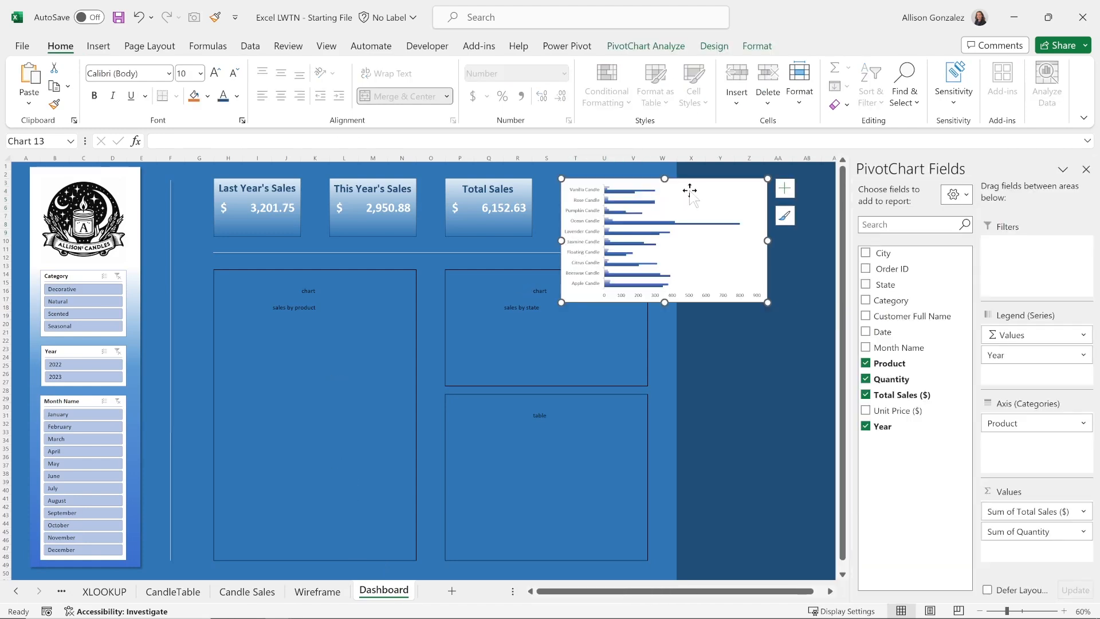
# - Resize the PivotChart on the Dashboard to cover the "sales by product" placeholder box below the summary cards
pyautogui.click(690, 189)
pyautogui.moveTo(561, 303); pyautogui.dragTo(215, 542)
pyautogui.scroll(1, 699, 249)
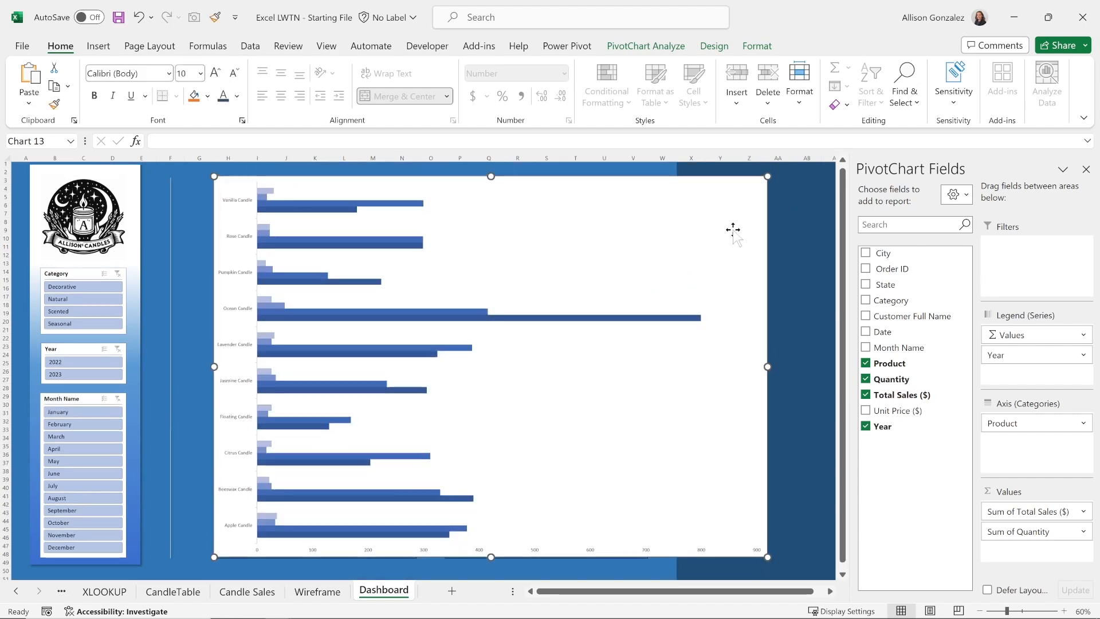
pyautogui.moveTo(768, 179)
pyautogui.mouseDown()
pyautogui.moveTo(442, 243)
pyautogui.moveTo(418, 270)
pyautogui.mouseUp()
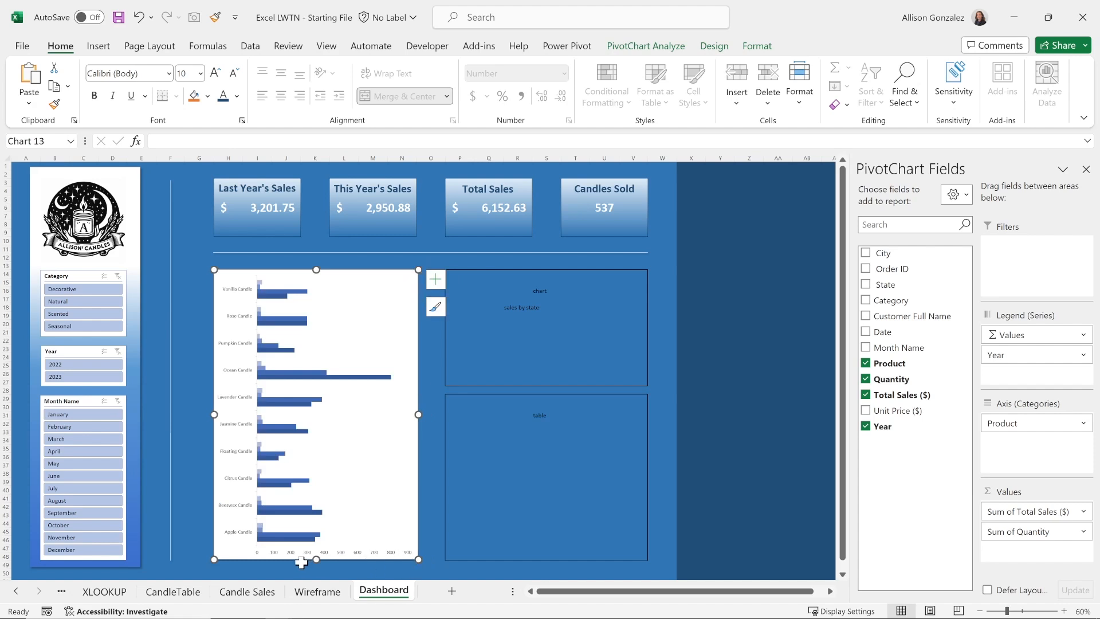
pyautogui.moveTo(315, 558); pyautogui.dragTo(316, 563)
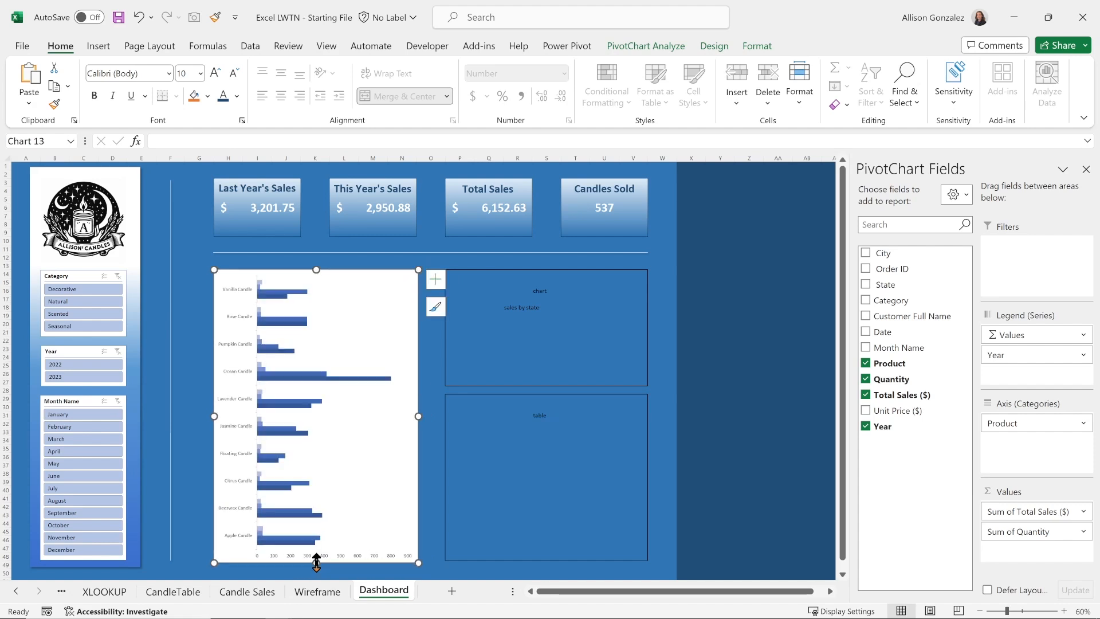
# - Test the Dashboard slicers by filtering to Natural, Scented and February, and clear the Month Name, Year and Category filters
pyautogui.click(60, 302)
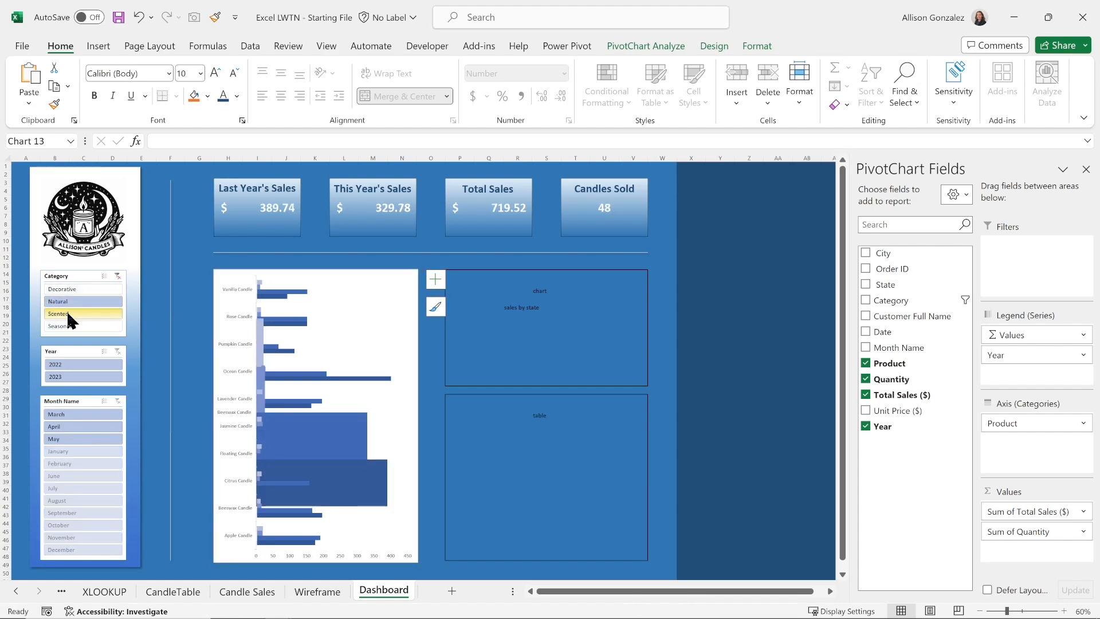
pyautogui.click(74, 313)
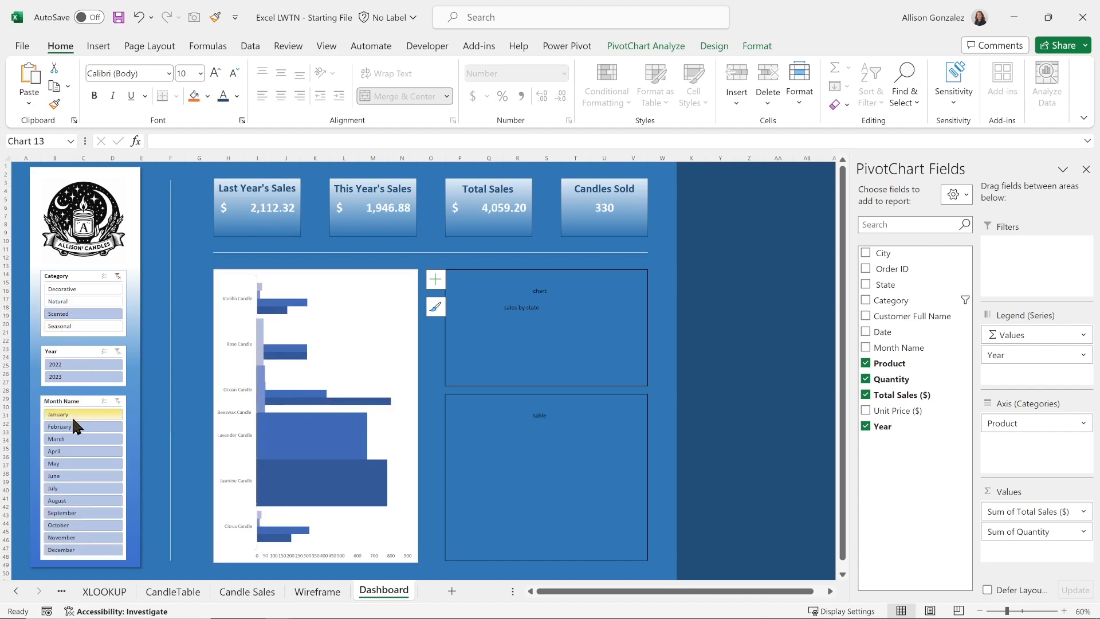
pyautogui.click(74, 427)
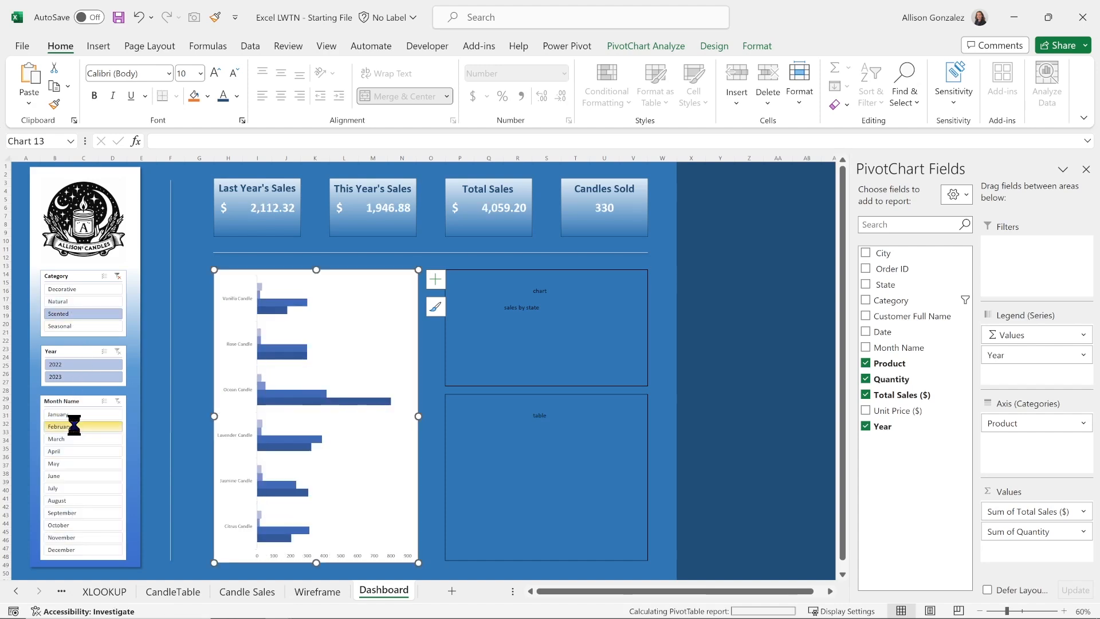
pyautogui.click(99, 466)
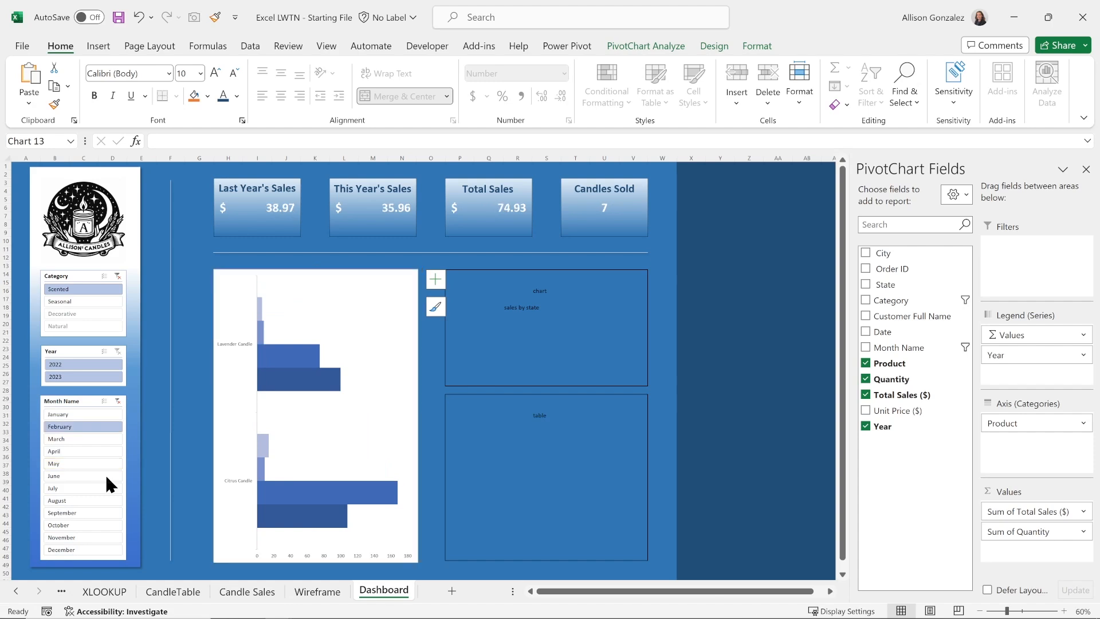
pyautogui.click(118, 400)
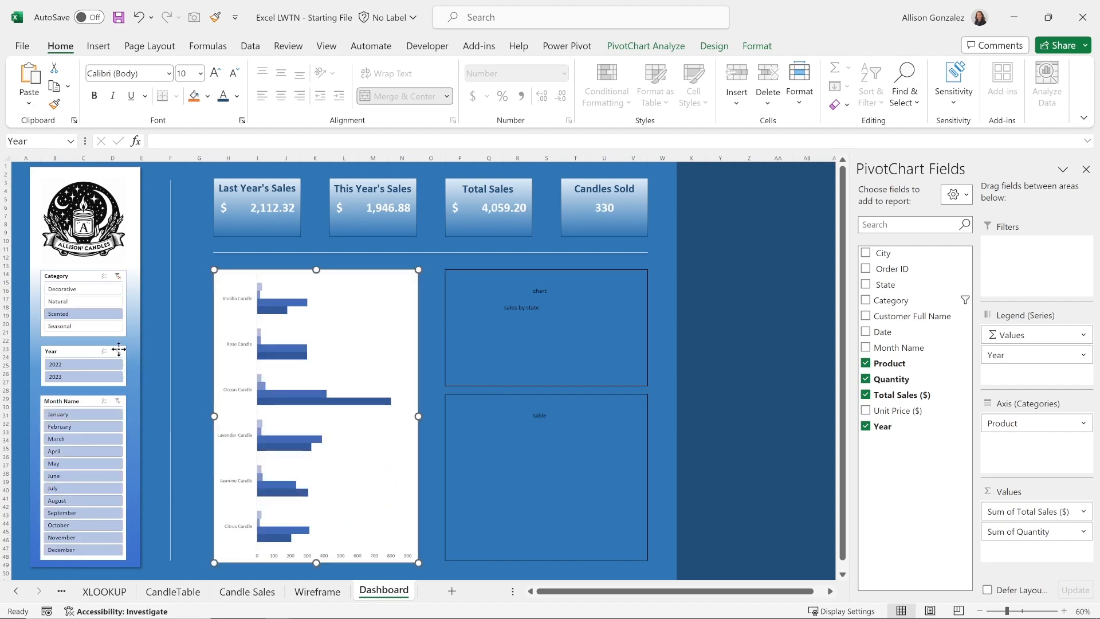
pyautogui.click(122, 354)
pyautogui.click(118, 276)
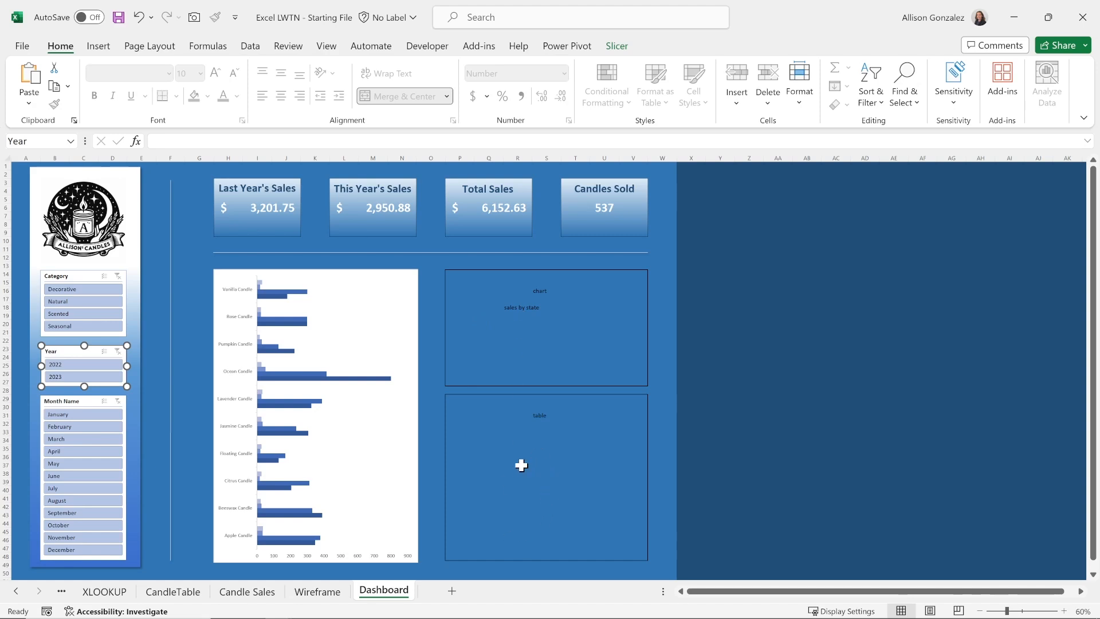
# - Try to create a filled map PivotChart from the PivotTable on the CandleTable sheet
pyautogui.click(176, 591)
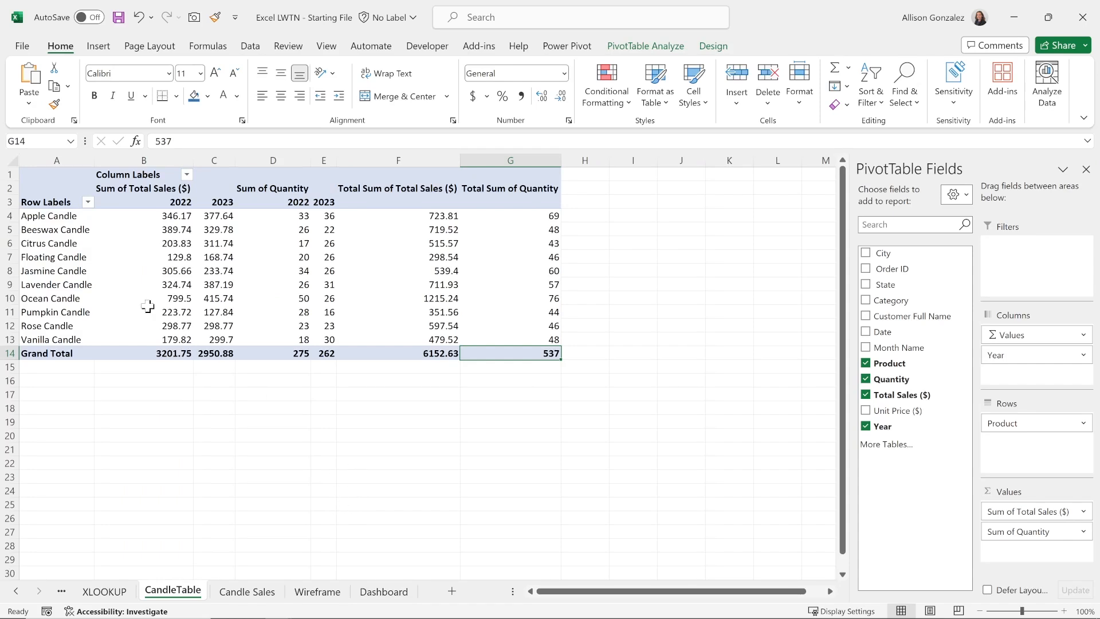
pyautogui.moveTo(109, 272); pyautogui.dragTo(109, 285)
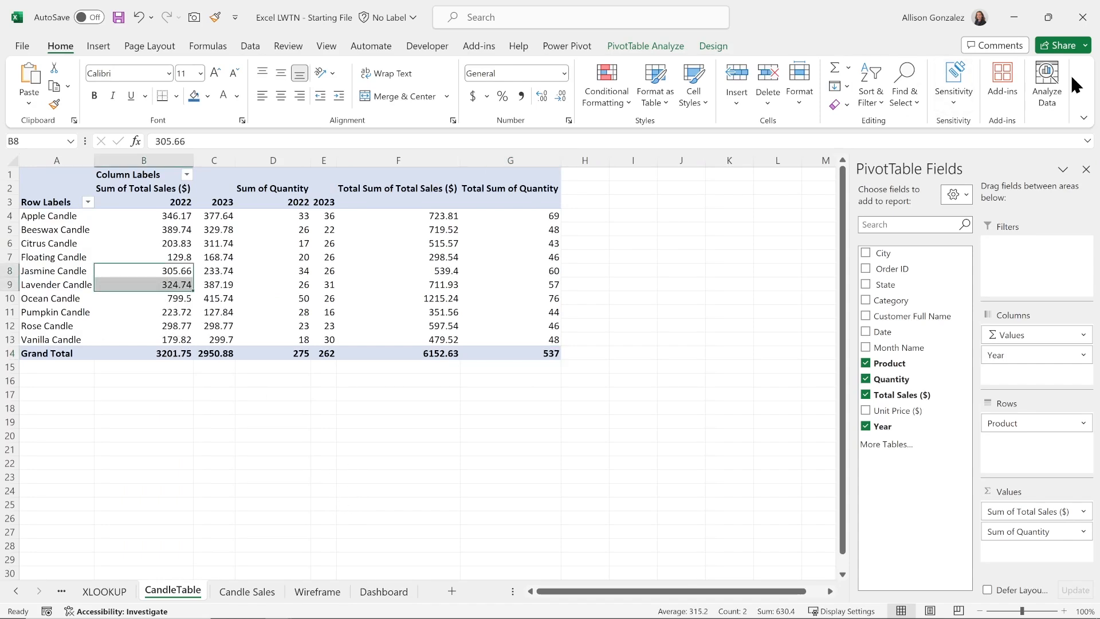
pyautogui.click(634, 47)
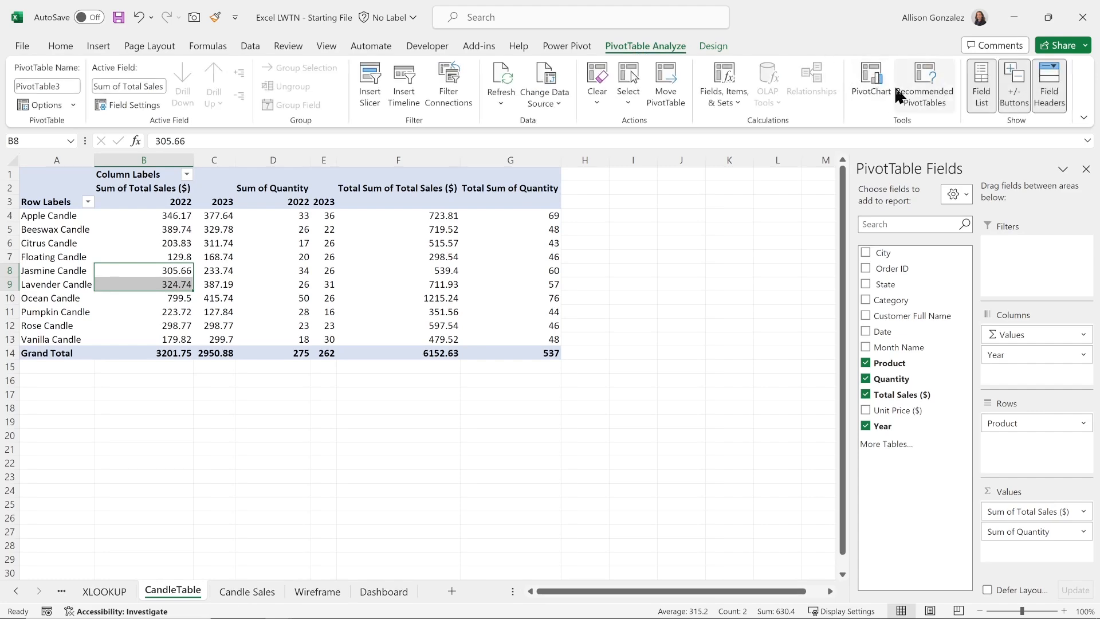
pyautogui.click(872, 94)
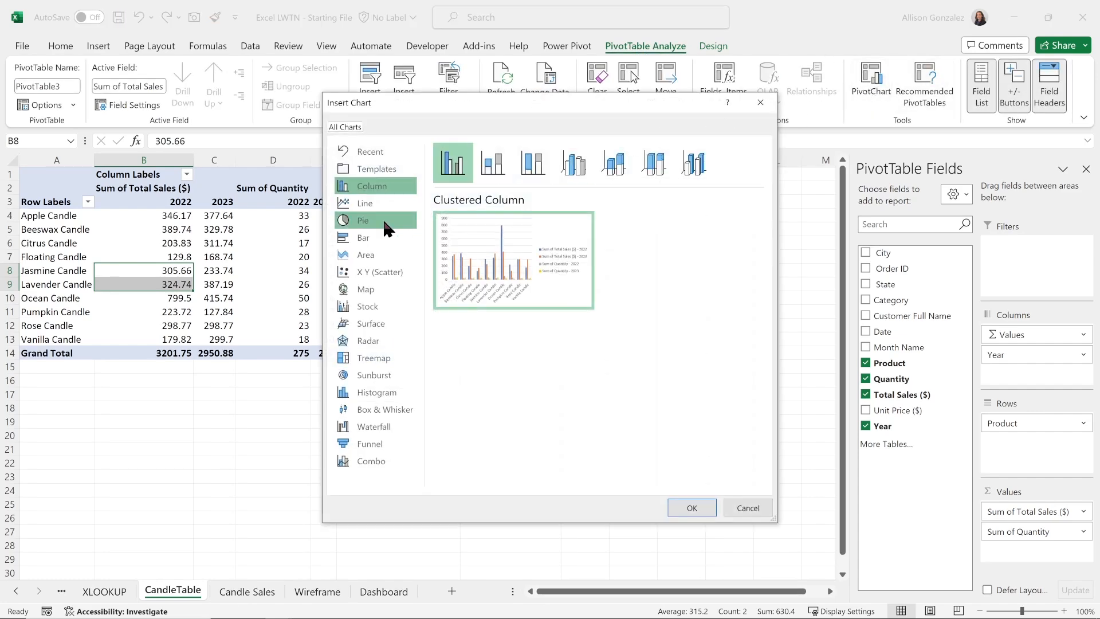
pyautogui.click(370, 306)
pyautogui.click(372, 291)
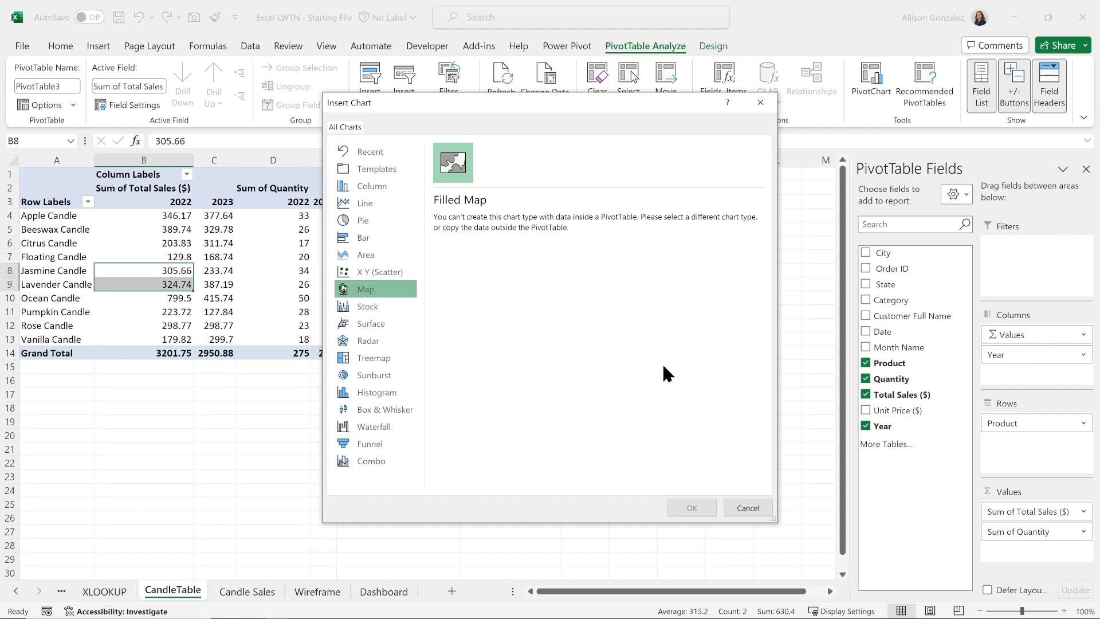
pyautogui.click(747, 508)
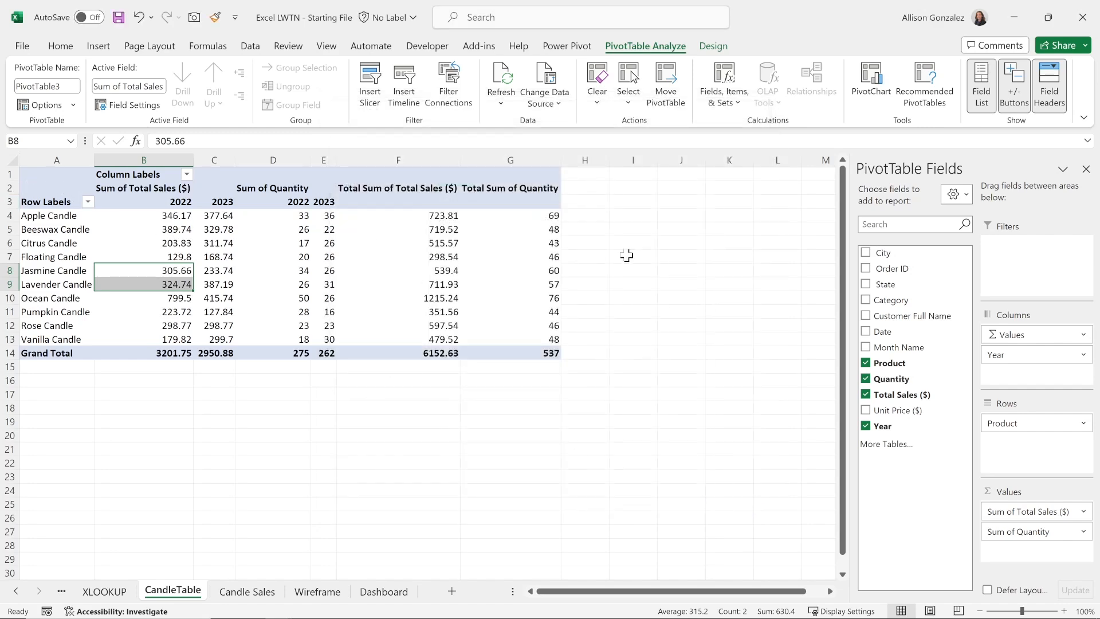
# - Rearrange the PivotTable to show only Total Sales ($) by State, removing the Product, Quantity and Year fields
pyautogui.click(867, 283)
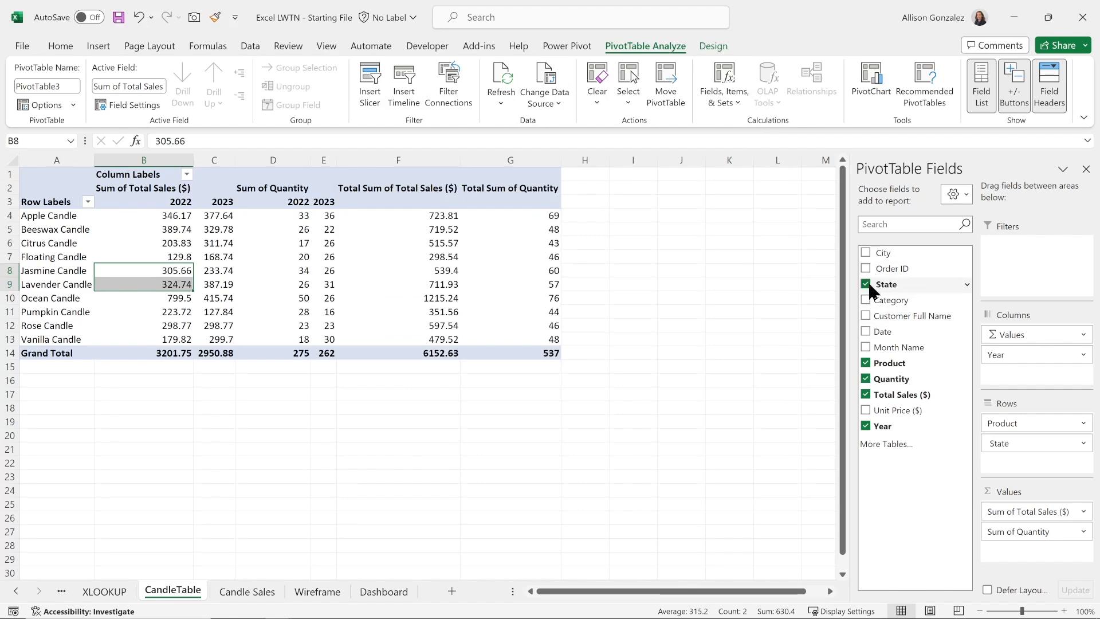
pyautogui.click(866, 363)
pyautogui.click(865, 379)
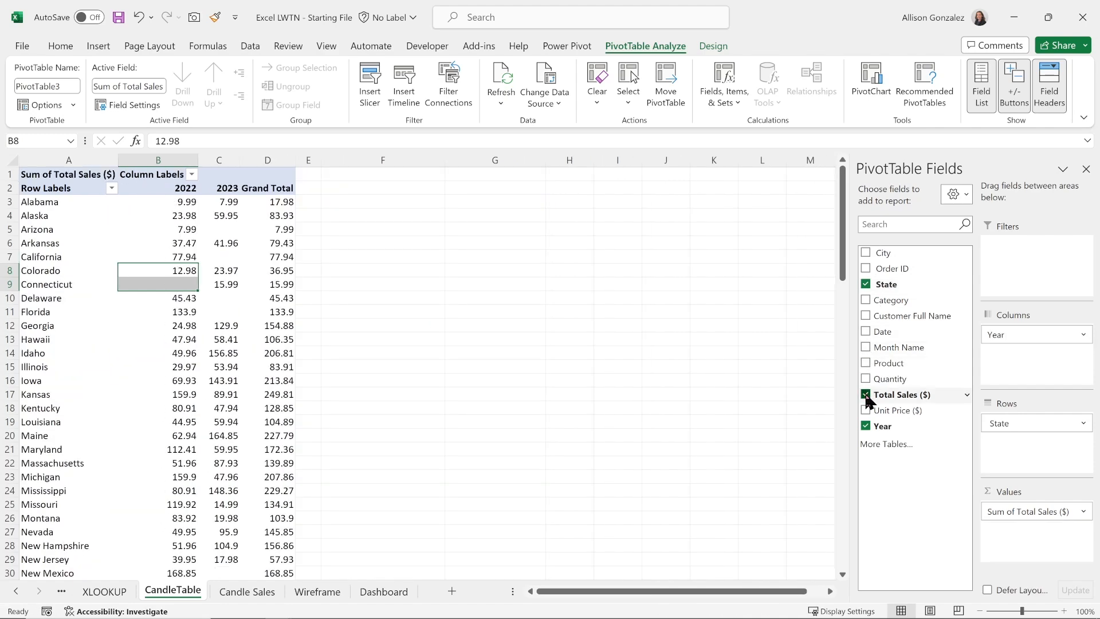
pyautogui.click(866, 395)
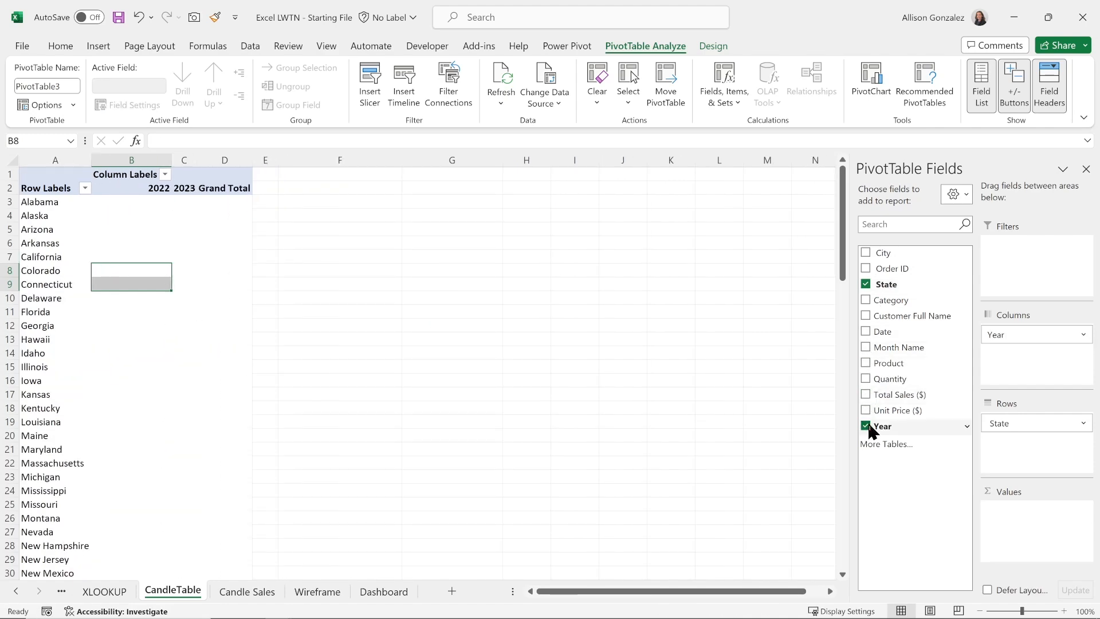
pyautogui.click(866, 426)
pyautogui.click(866, 394)
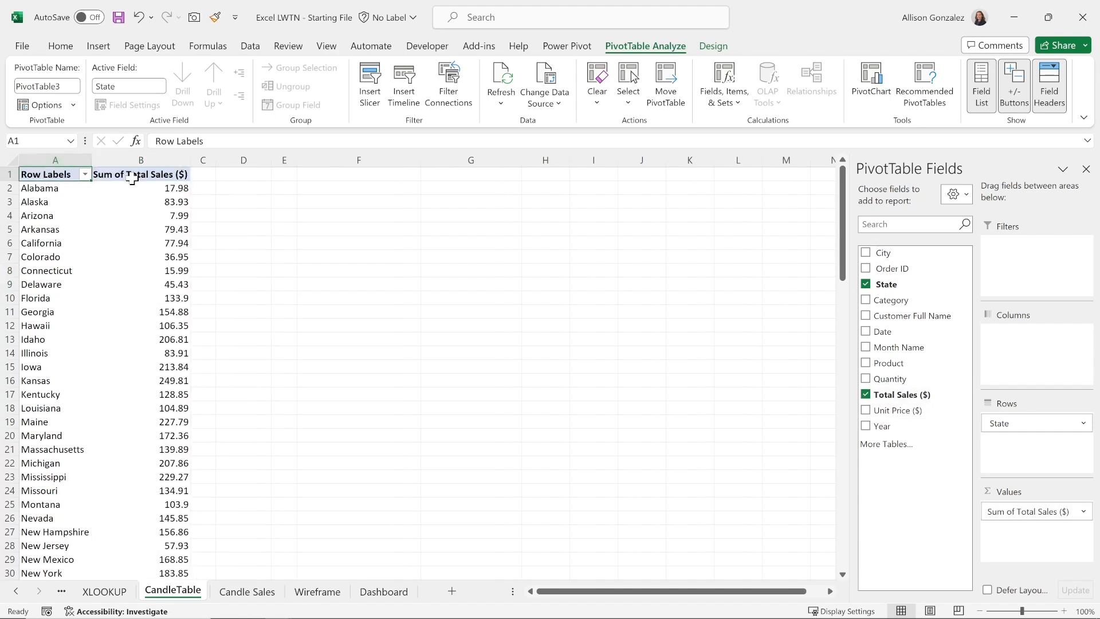
# - Copy the whole state sales PivotTable, A1:B47, and paste it as values at cell G38
pyautogui.moveTo(51, 177); pyautogui.dragTo(143, 534)
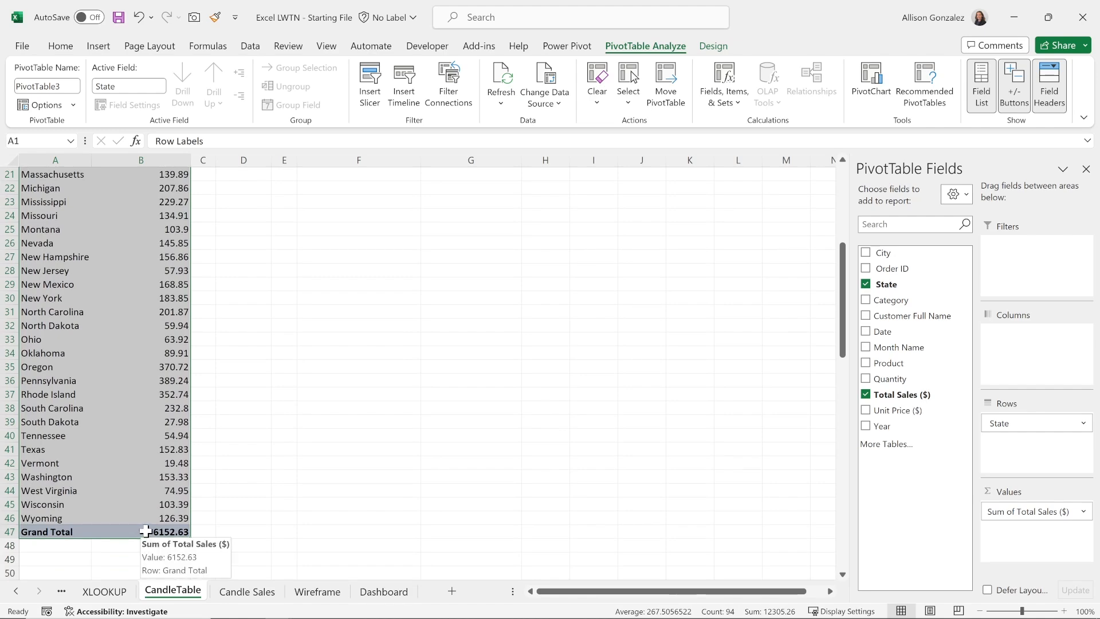
pyautogui.hotkey('ctrl', 'c')
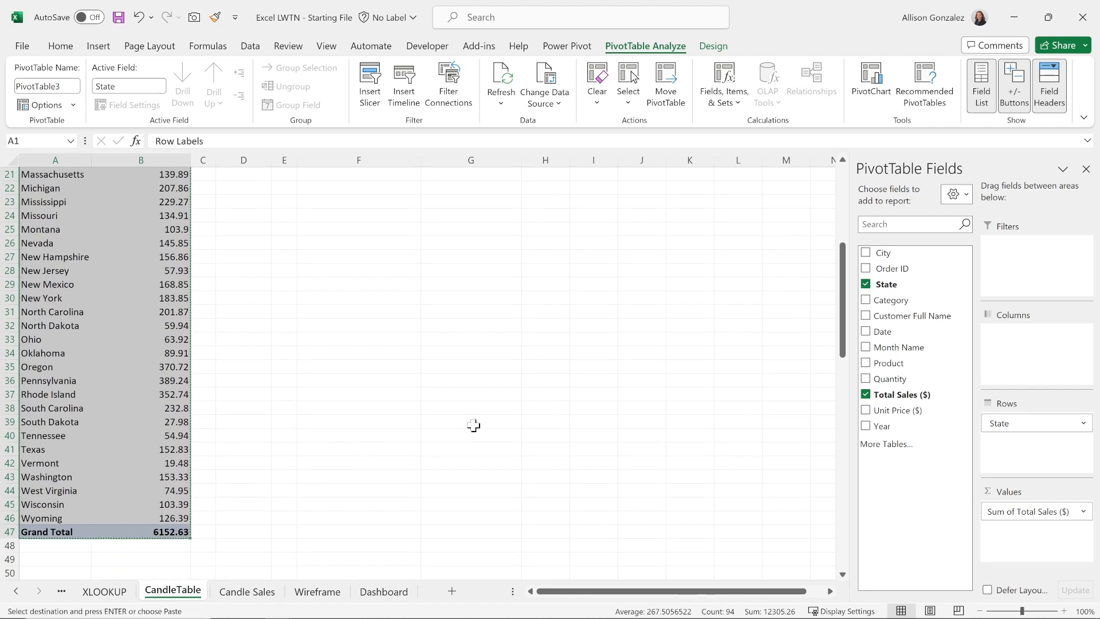
pyautogui.click(451, 406)
pyautogui.rightClick(450, 407)
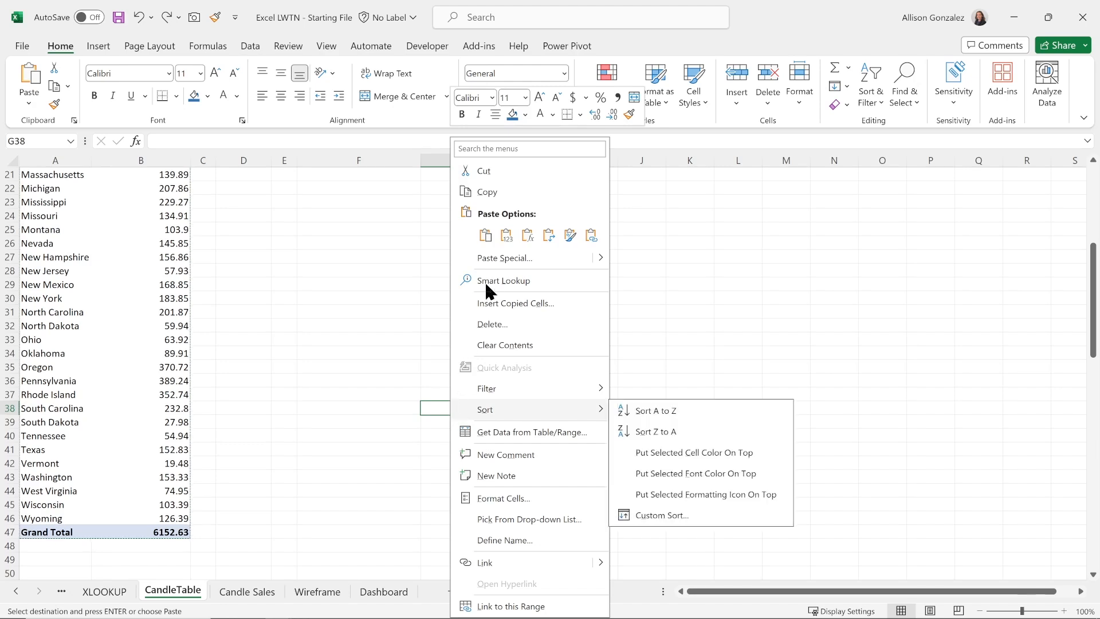
pyautogui.click(507, 235)
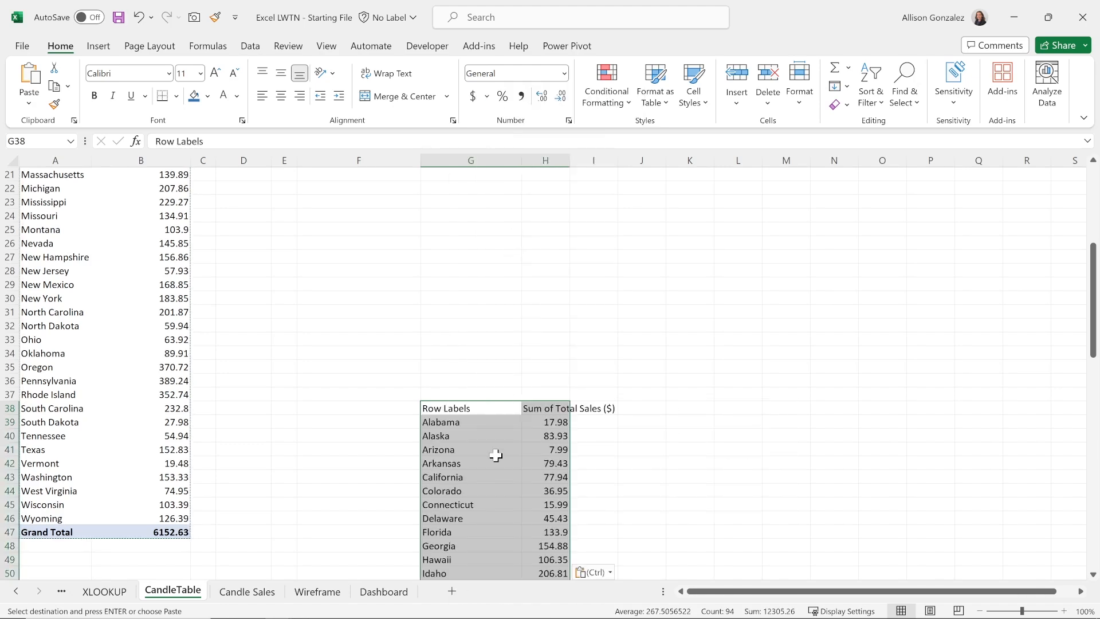
pyautogui.press('Escape')
# - Convert the pasted state sales values into an Excel table with headers
pyautogui.scroll(-6, 490, 455)
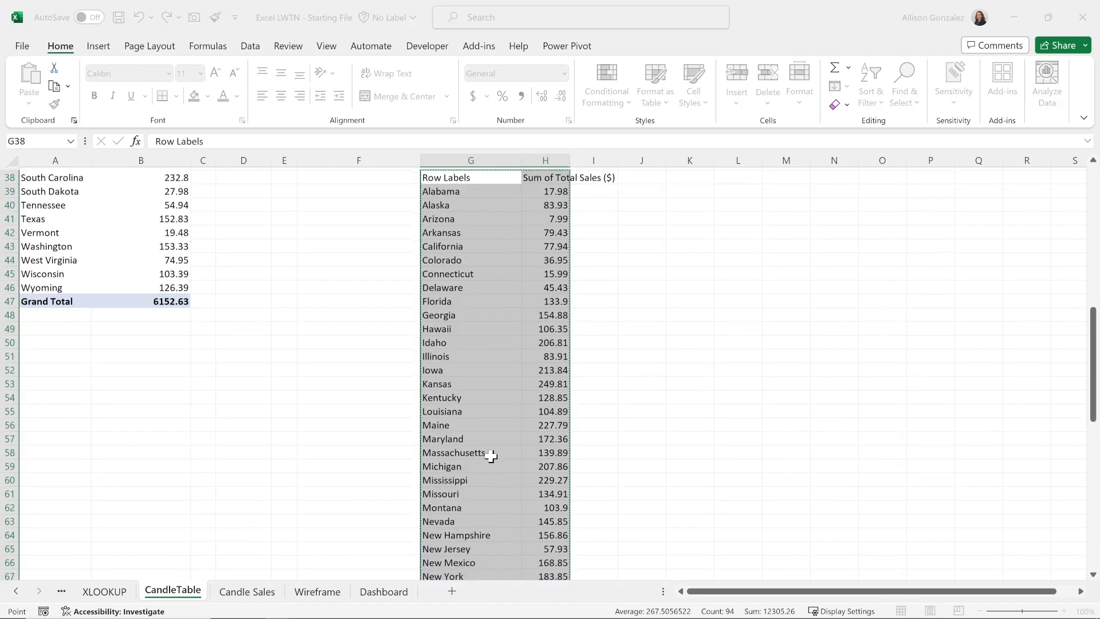
pyautogui.hotkey('ctrl', 't')
pyautogui.click(530, 333)
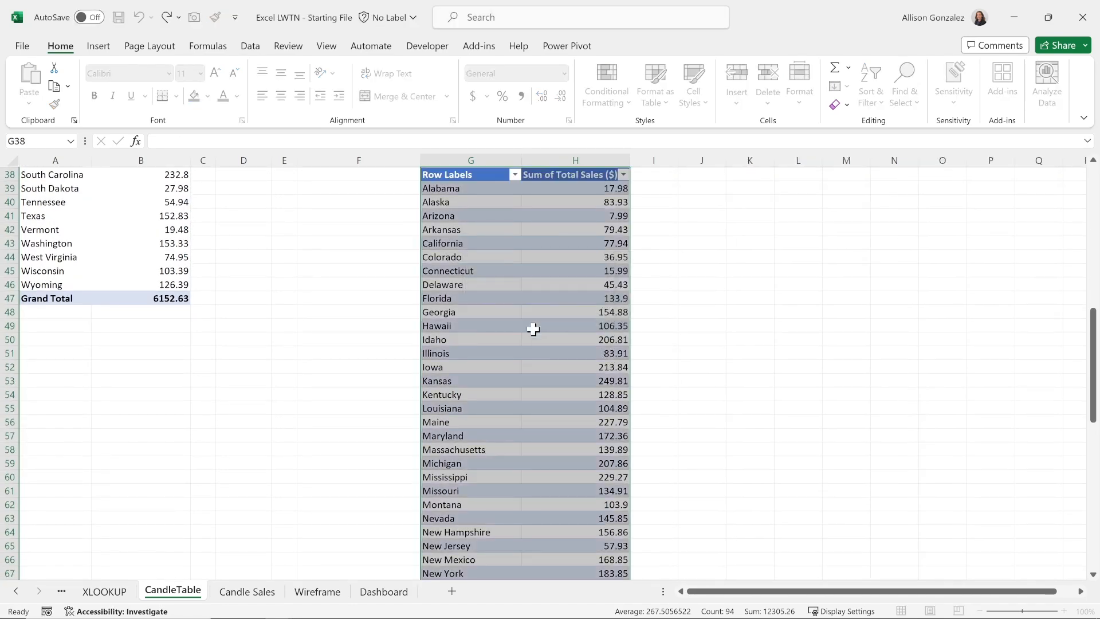
# - Check how the Dashboard sheet's summary cards and PivotChart respond to the PivotTable's state layout, and return to the CandleTable sheet
pyautogui.scroll(7, 265, 297)
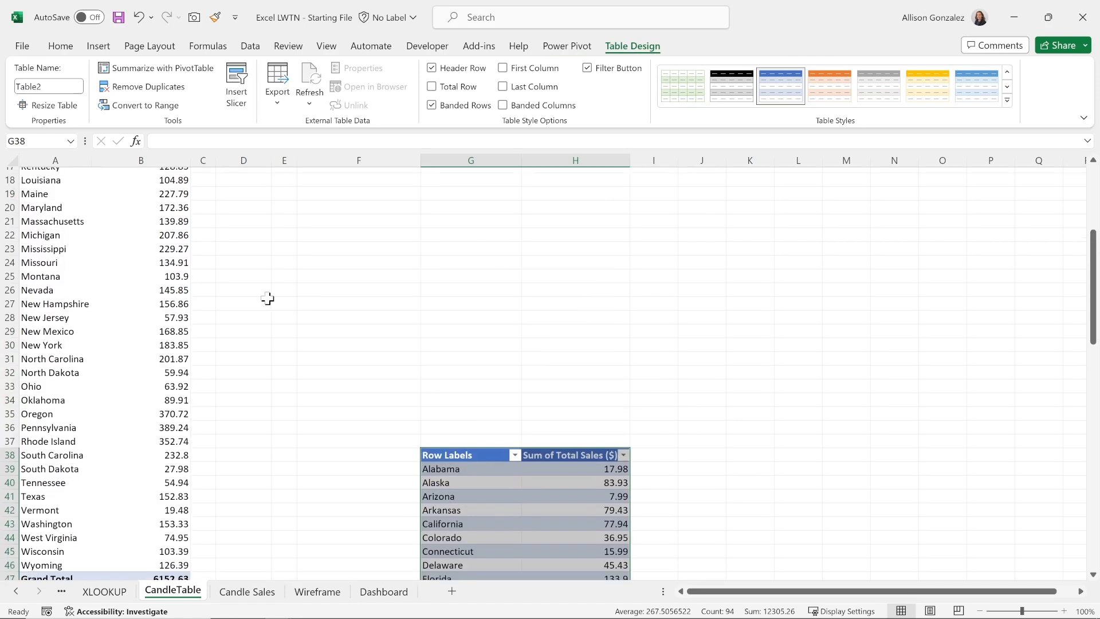
pyautogui.click(63, 305)
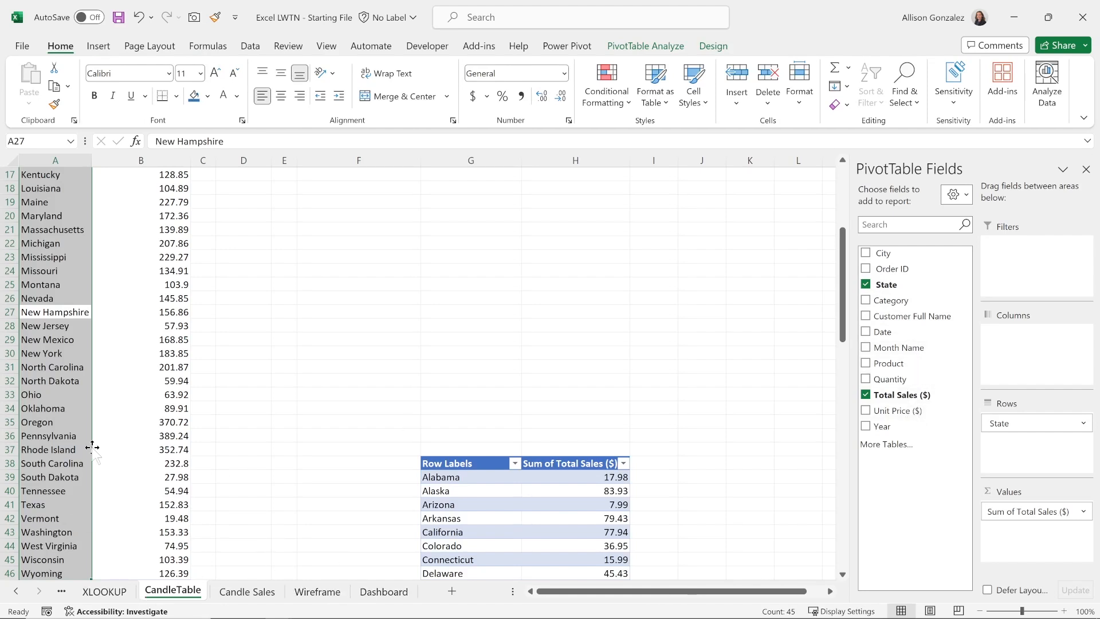
pyautogui.click(396, 593)
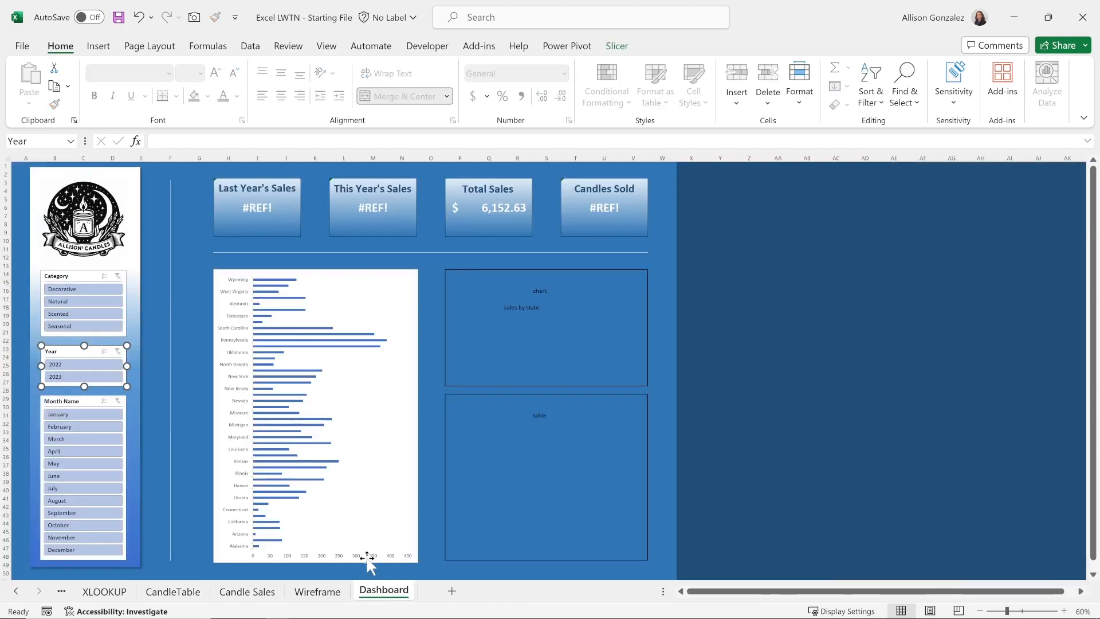
pyautogui.click(174, 593)
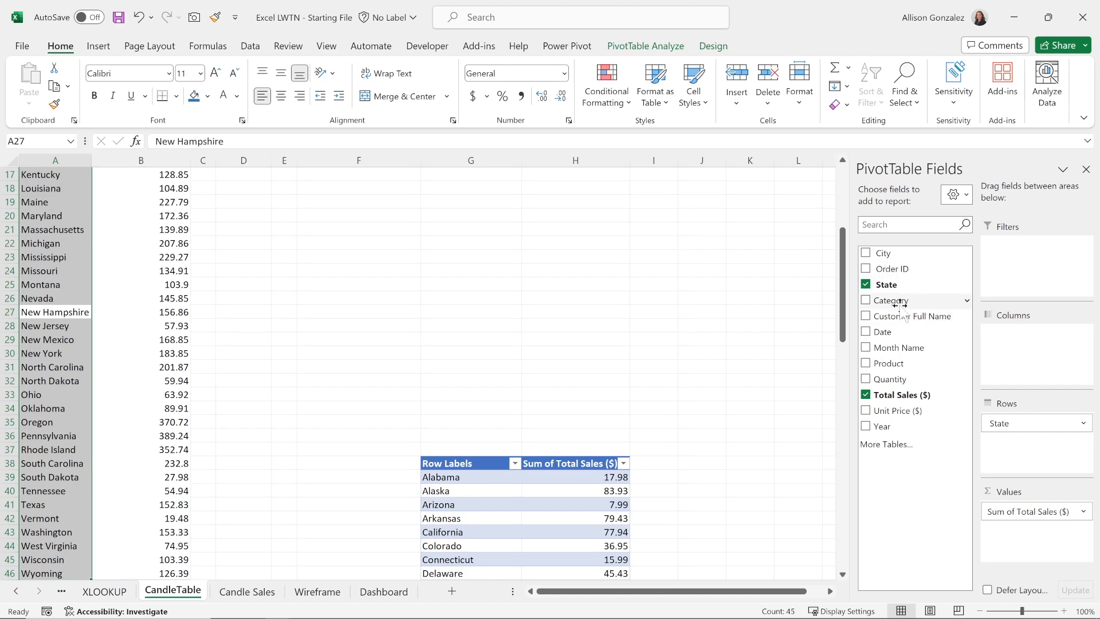
# - Rebuild the PivotTable with Product and Category rows, Year columns, and Total Sales ($) and Quantity values, and check the Dashboard sheet
pyautogui.click(865, 285)
pyautogui.click(865, 364)
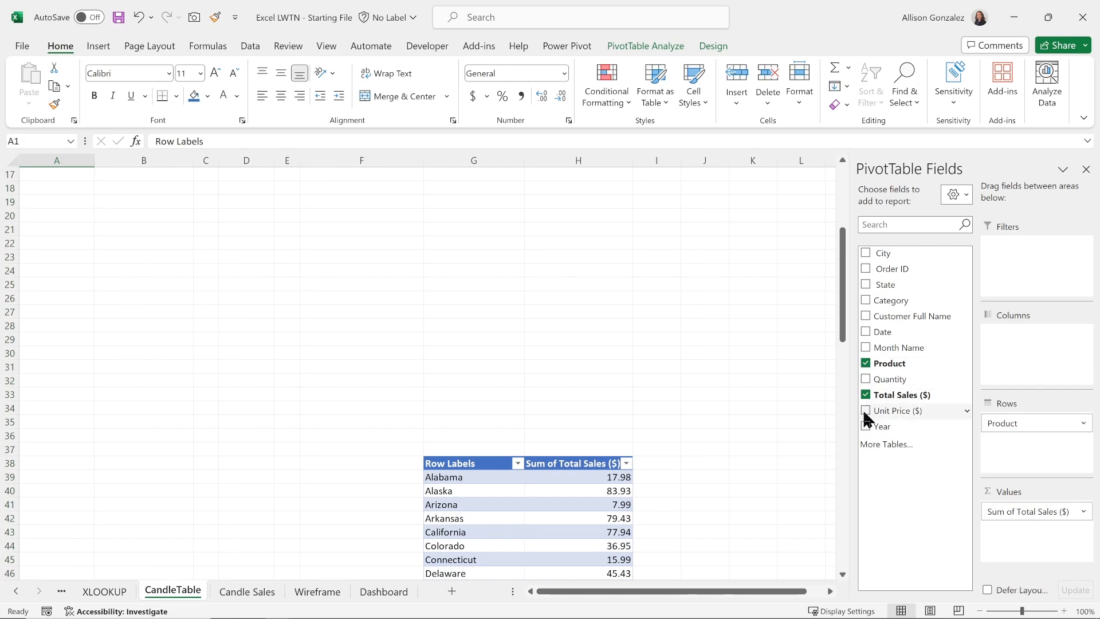
pyautogui.click(865, 378)
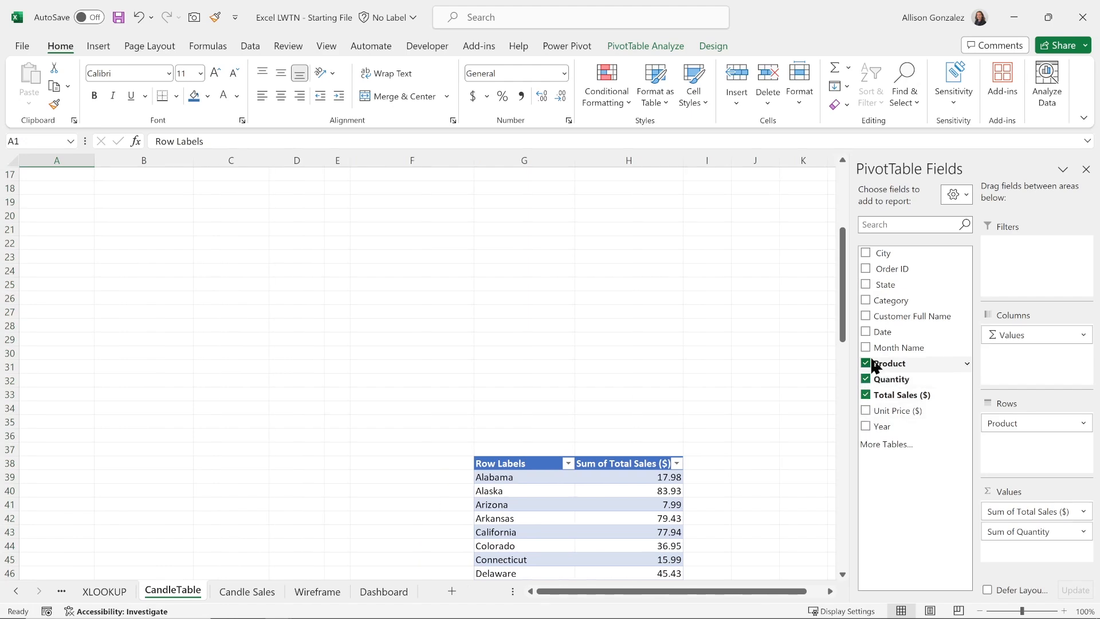
pyautogui.click(865, 301)
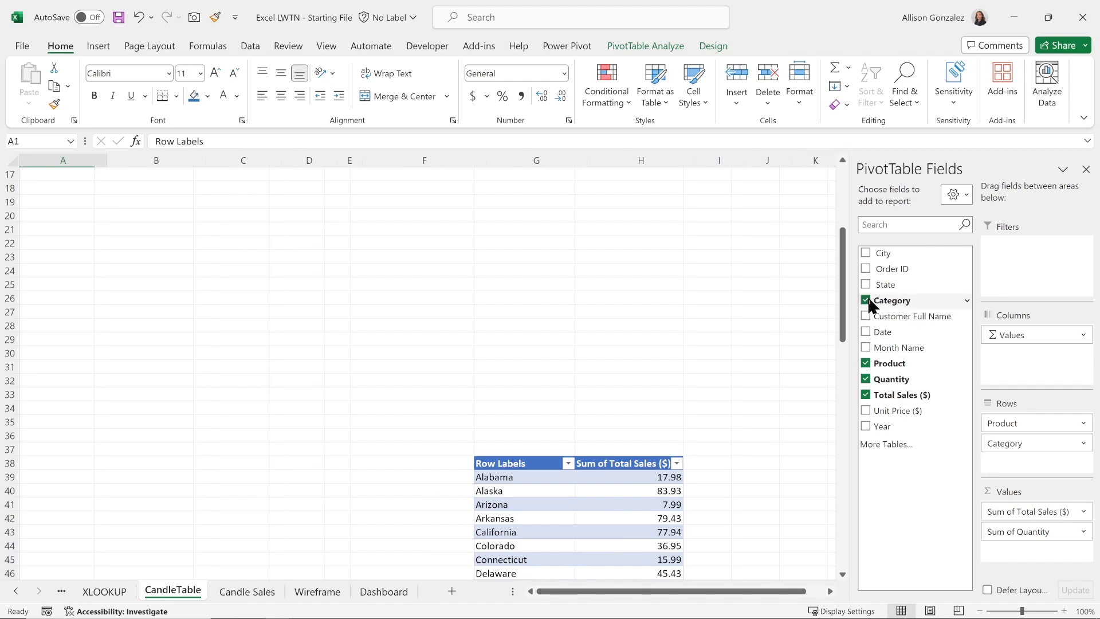
pyautogui.scroll(5, 199, 292)
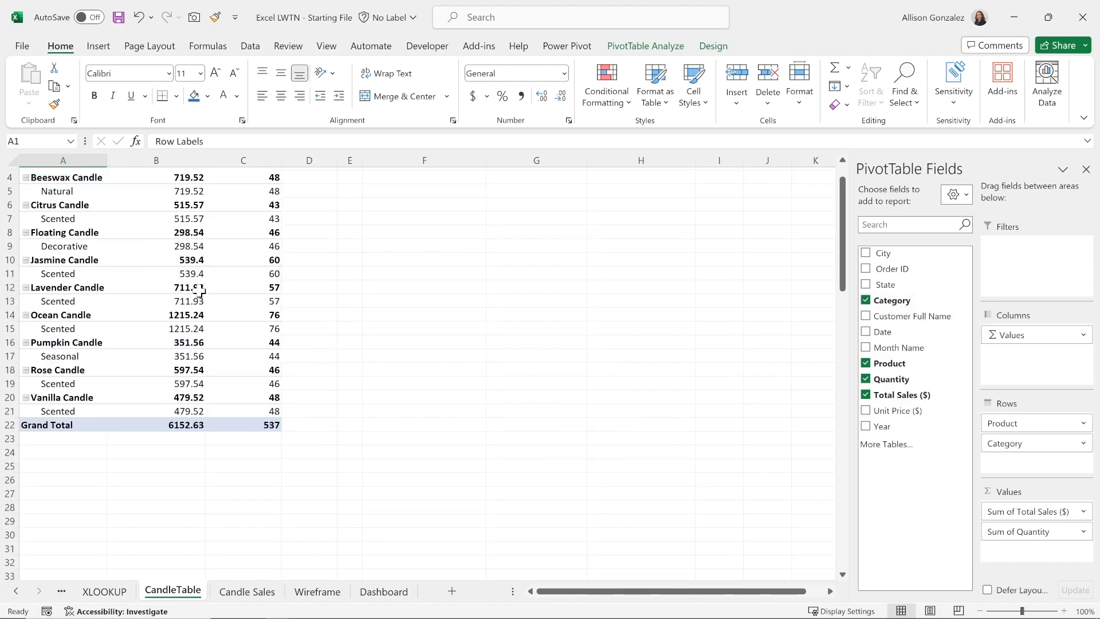
pyautogui.click(866, 427)
pyautogui.moveTo(1031, 552); pyautogui.dragTo(1022, 342)
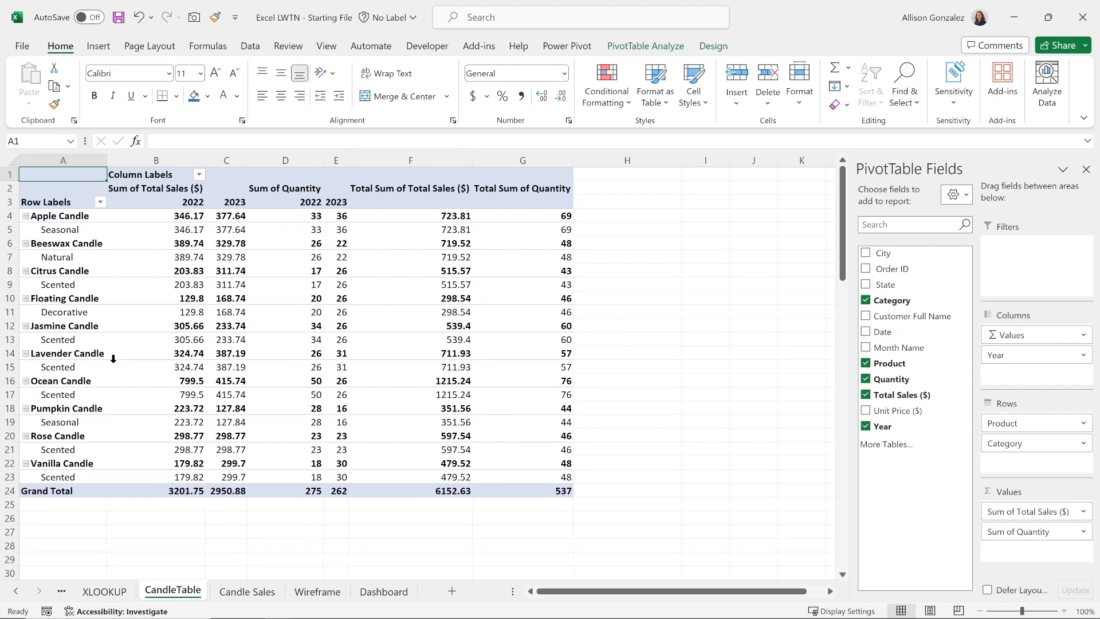
pyautogui.click(381, 594)
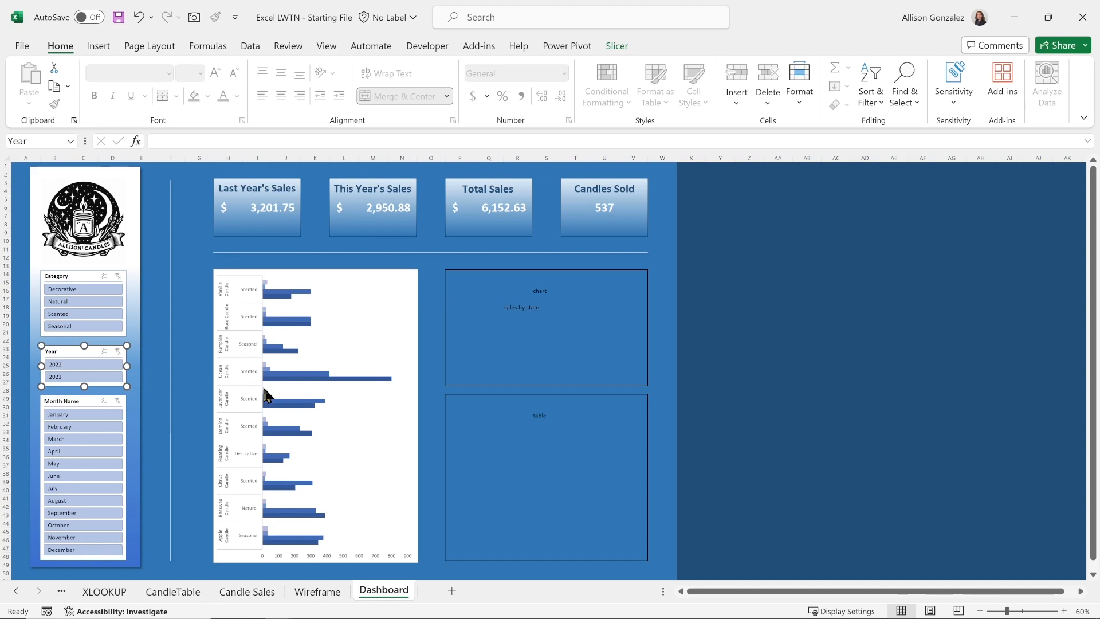
# - Insert a filled map chart from the state sales table on the CandleTable sheet and place it beside the table
pyautogui.click(191, 593)
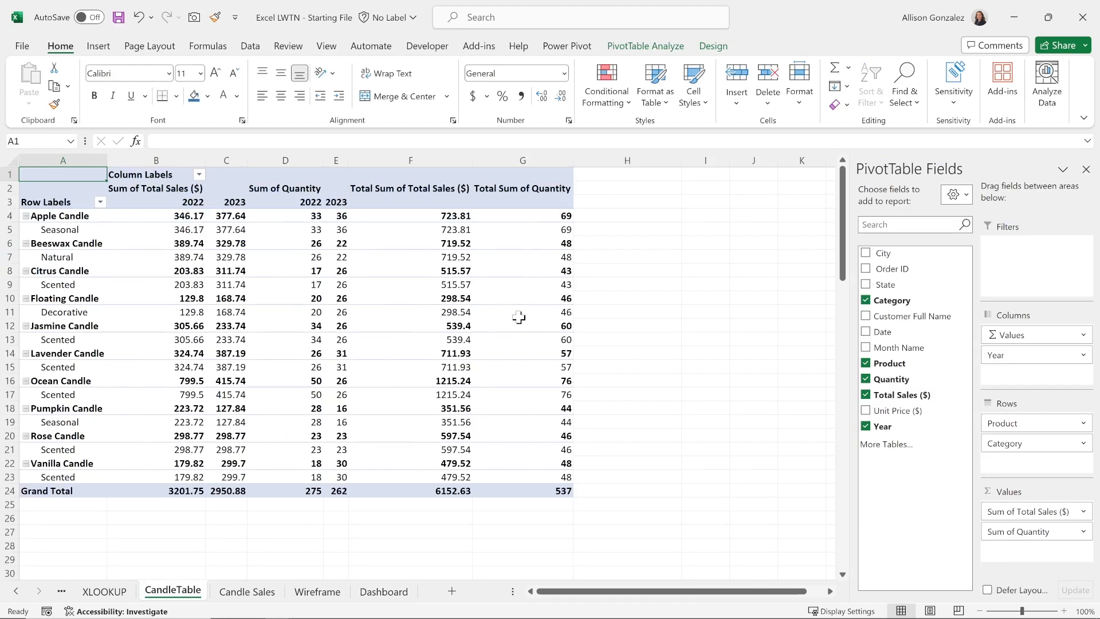
pyautogui.scroll(-12, 631, 366)
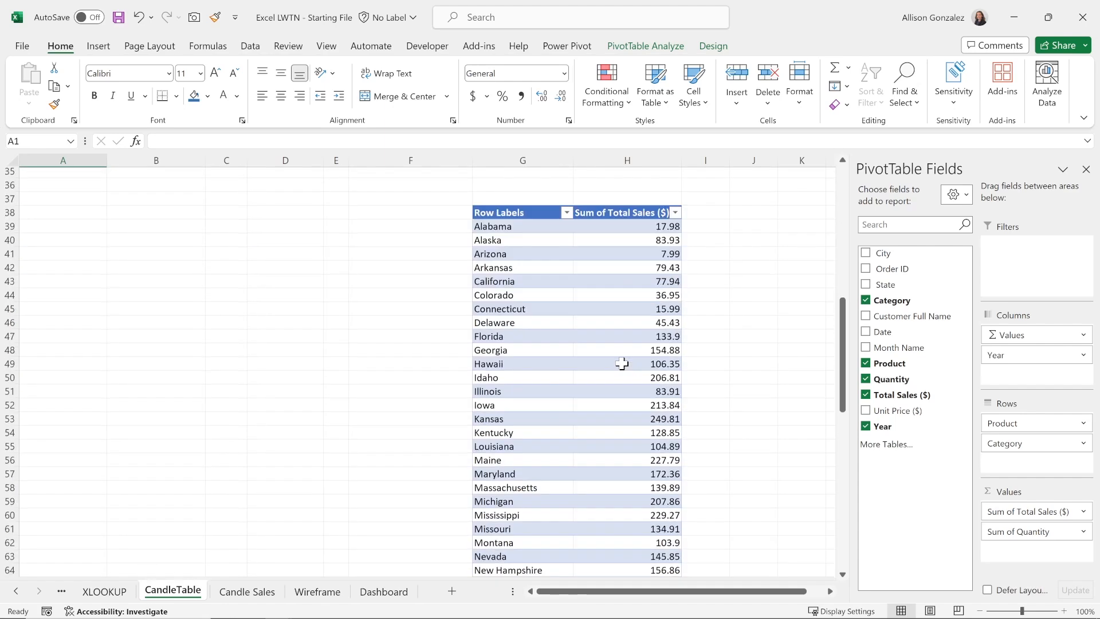
pyautogui.click(632, 326)
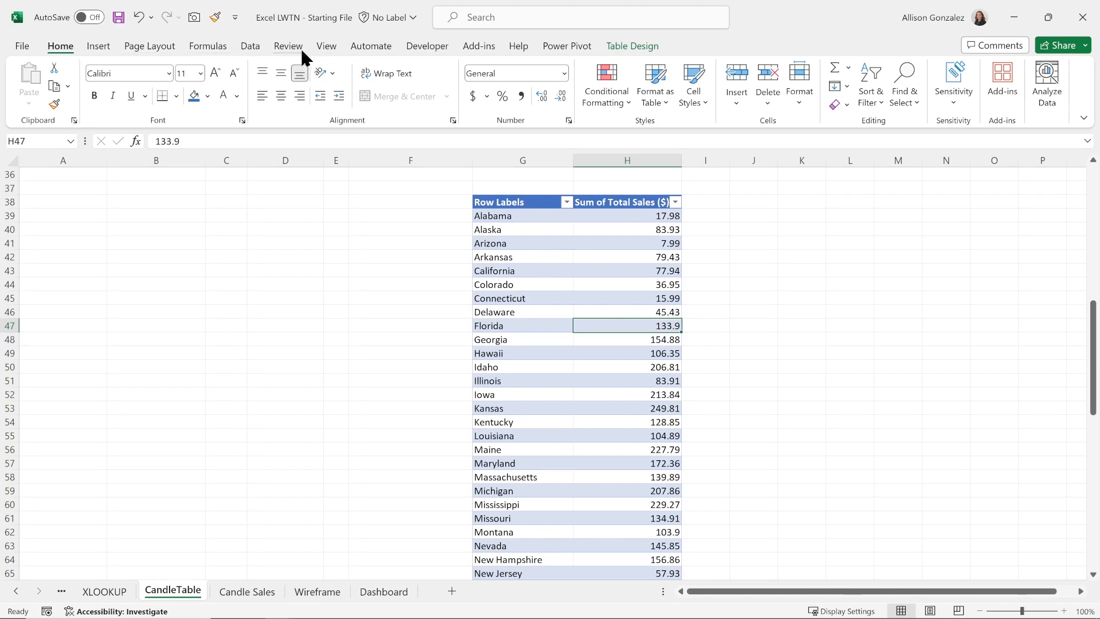
pyautogui.click(100, 48)
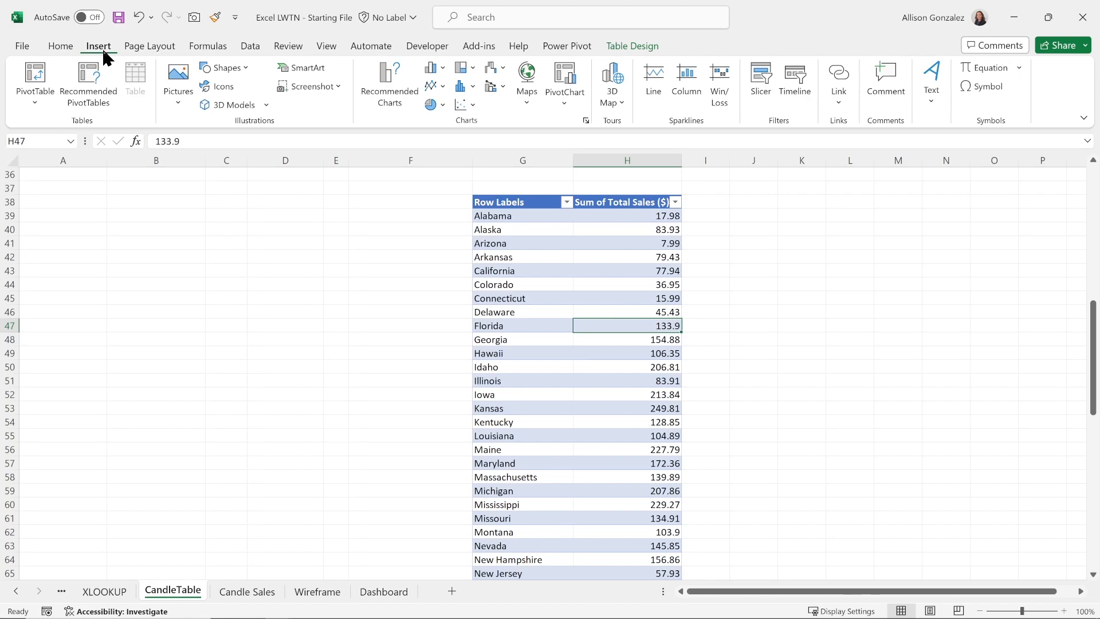
pyautogui.click(527, 100)
pyautogui.click(535, 154)
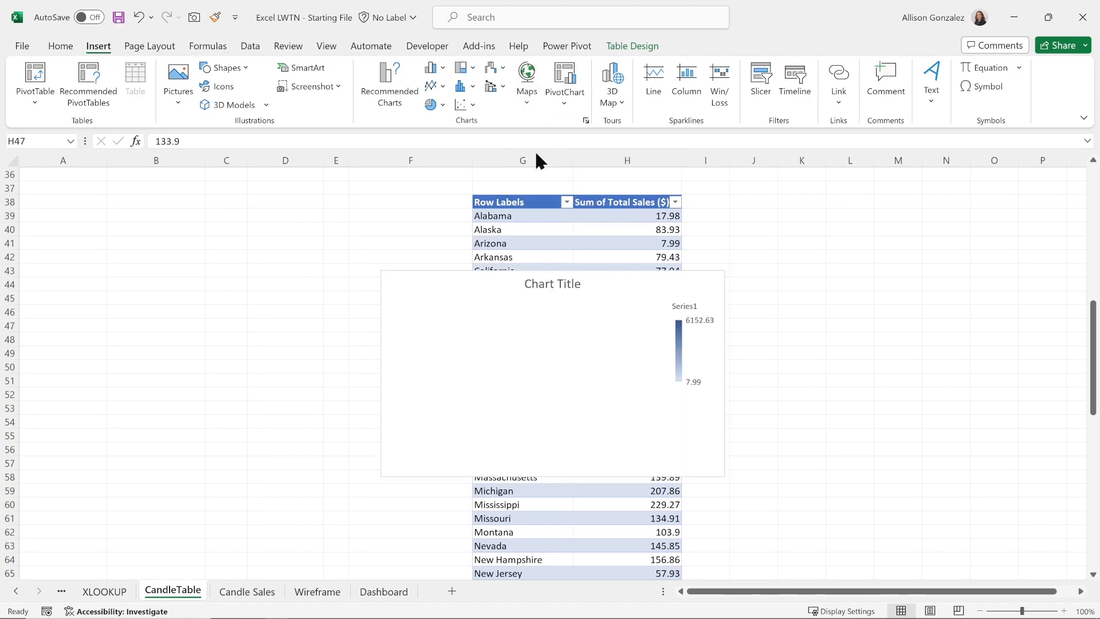
pyautogui.moveTo(595, 282); pyautogui.dragTo(283, 225)
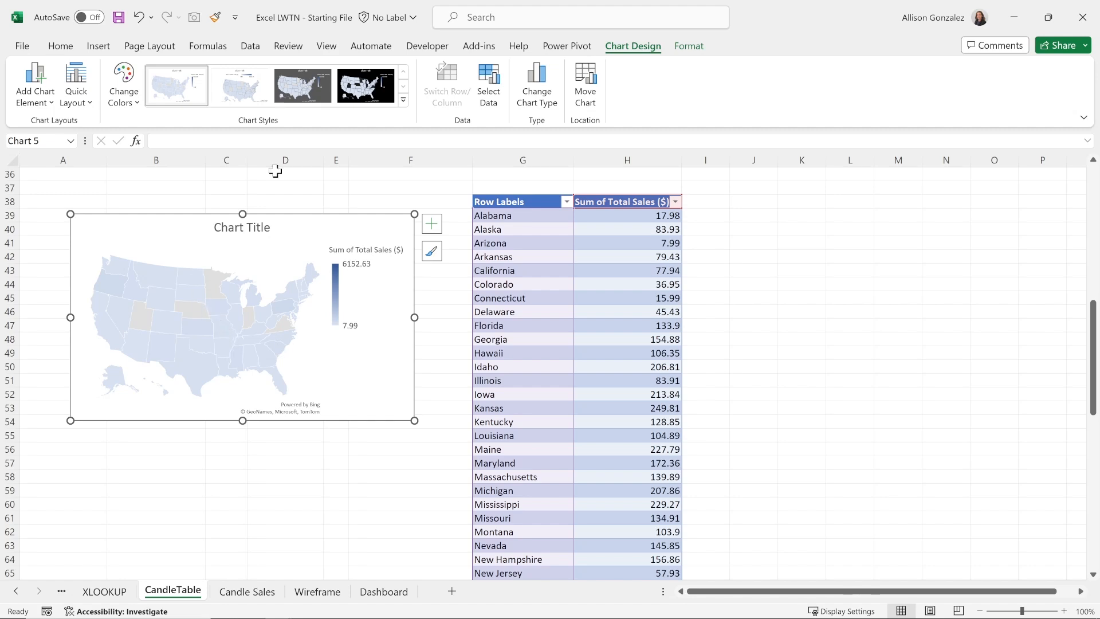
# - Apply the first monochromatic blue palette to the map chart
pyautogui.click(404, 99)
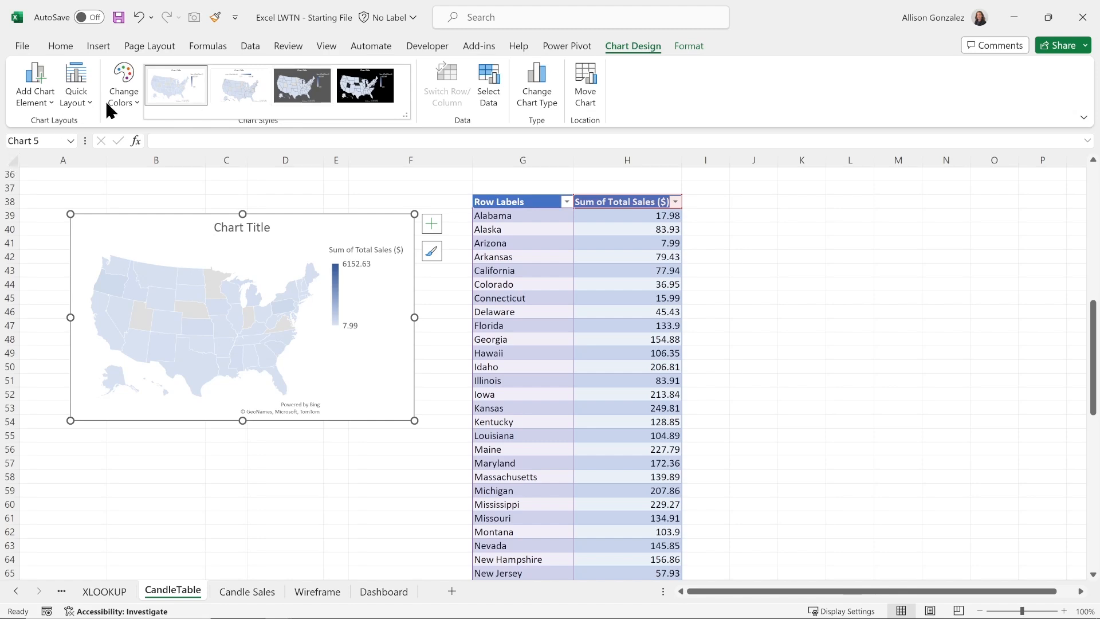
pyautogui.click(127, 96)
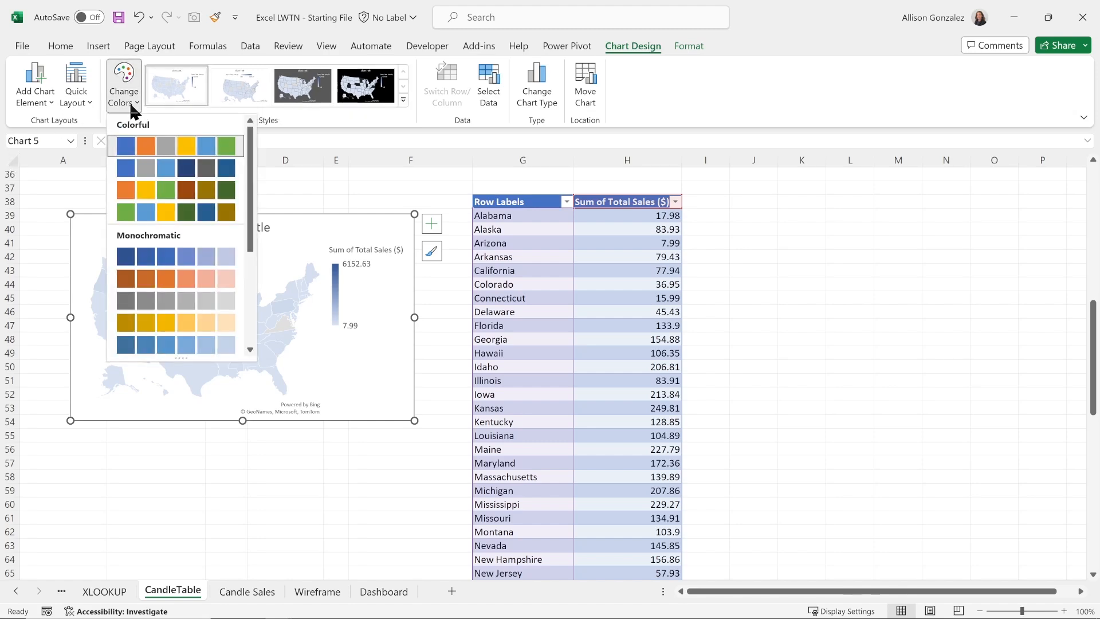
pyautogui.click(127, 258)
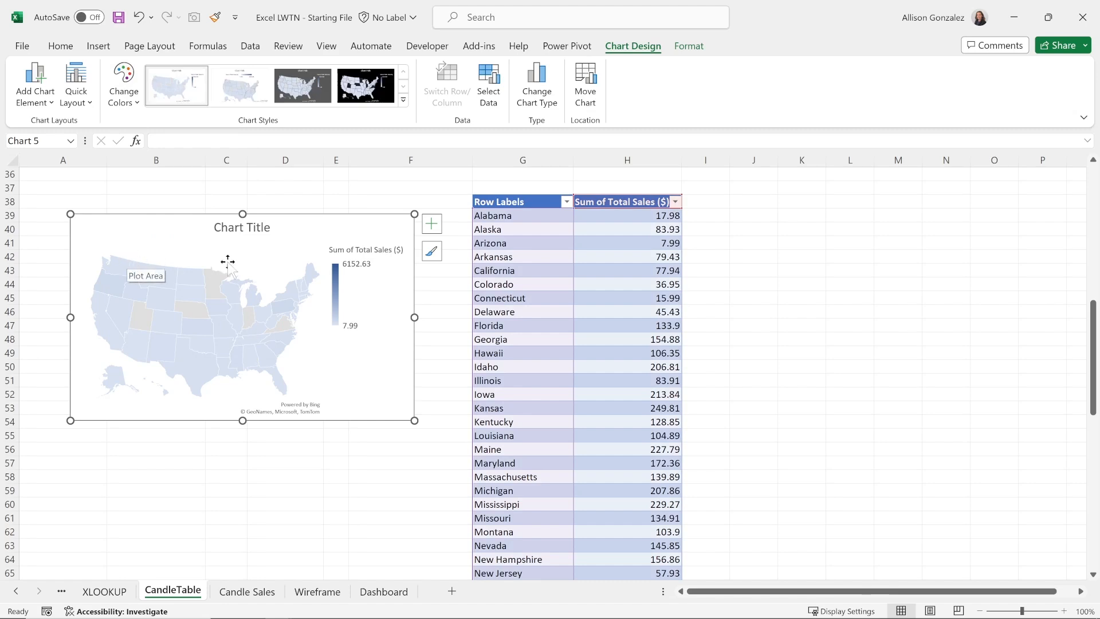
# - Cut the map chart from CandleTable, paste it on the Dashboard sheet, and position it over the sales by state placeholder
pyautogui.click(292, 243)
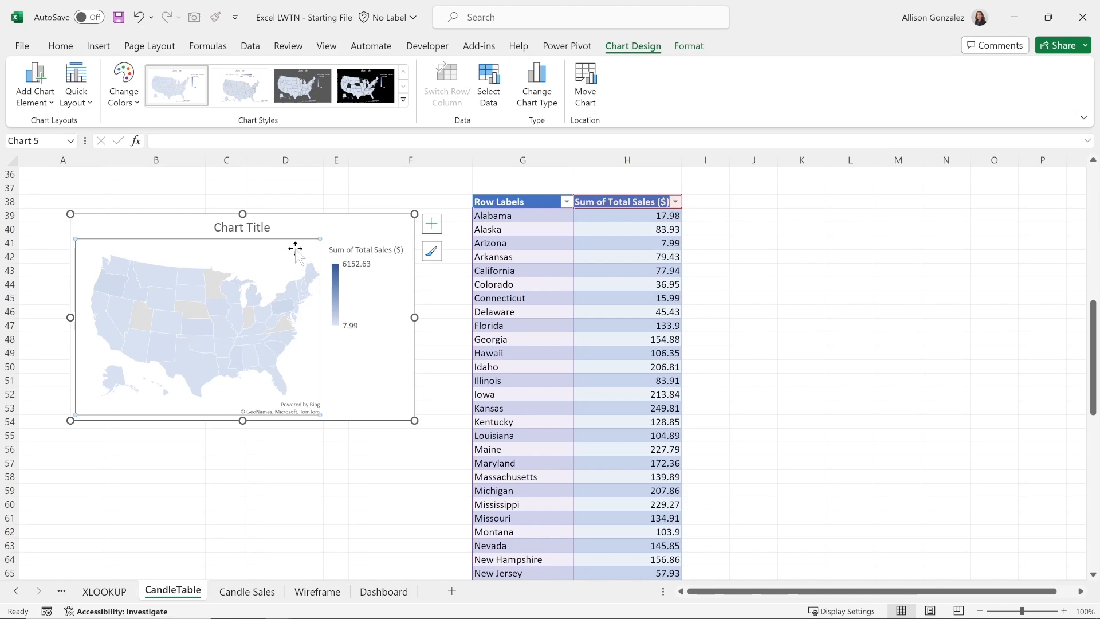
pyautogui.press('Delete')
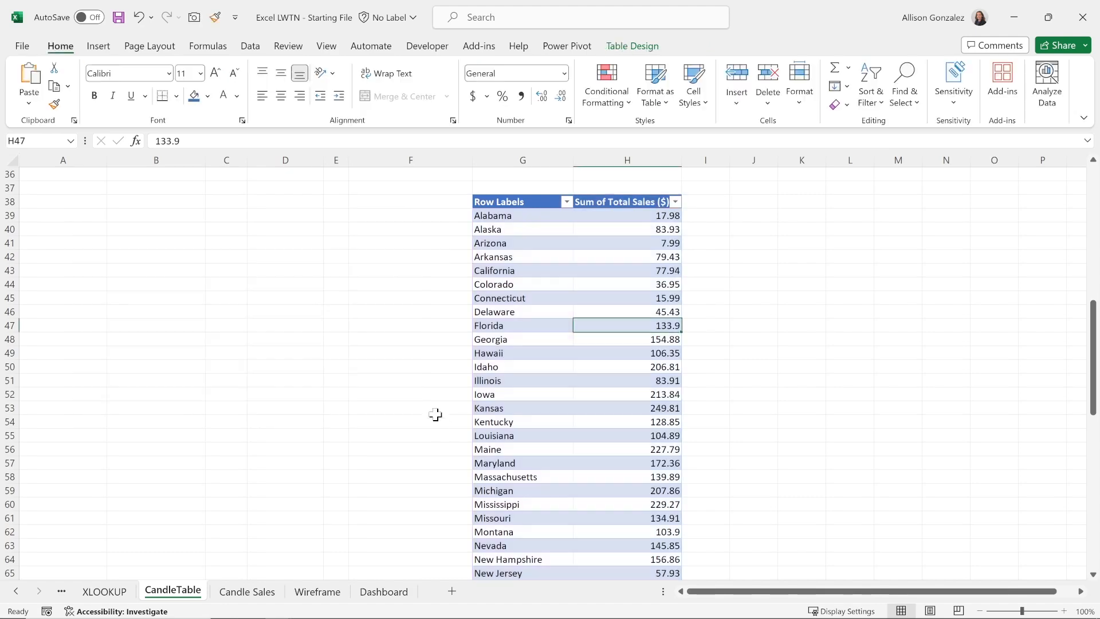
pyautogui.click(381, 596)
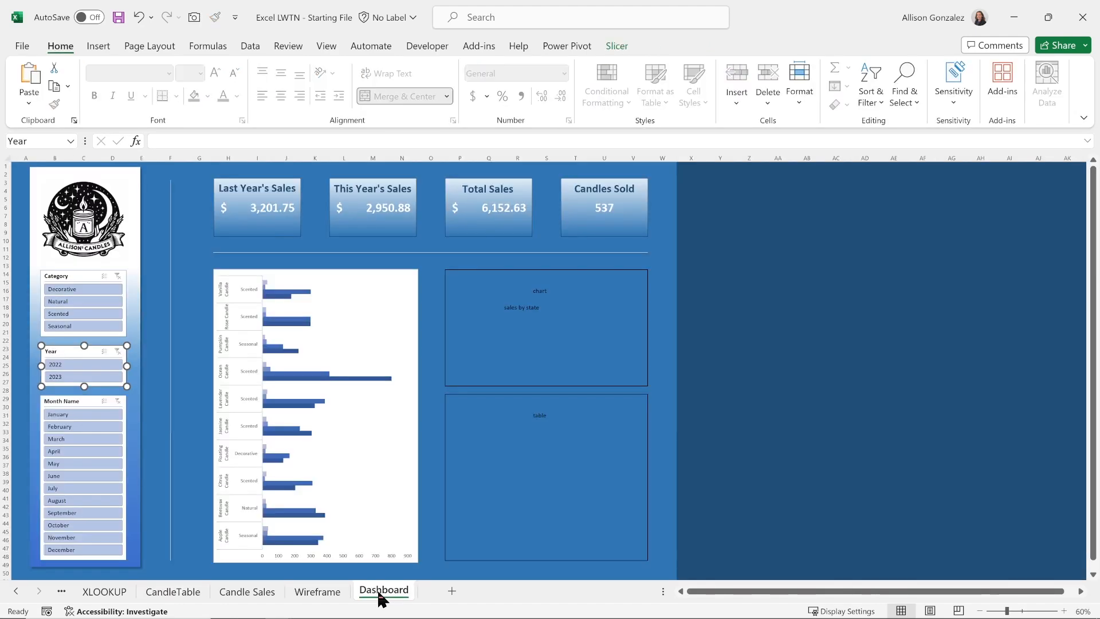
pyautogui.hotkey('ctrl', 'v')
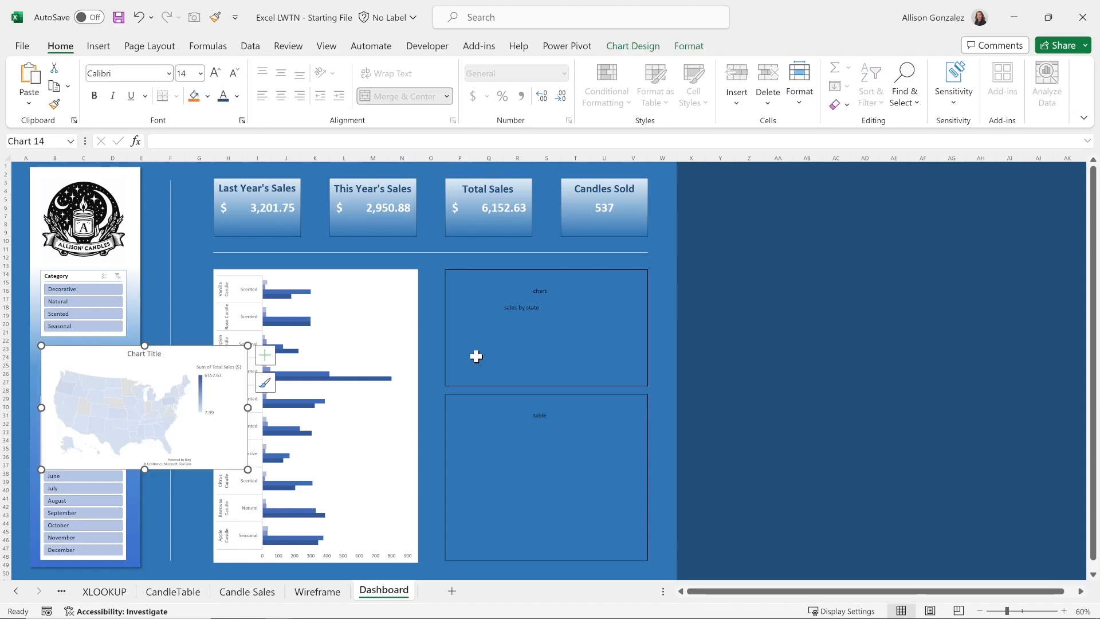
pyautogui.moveTo(152, 356); pyautogui.dragTo(556, 283)
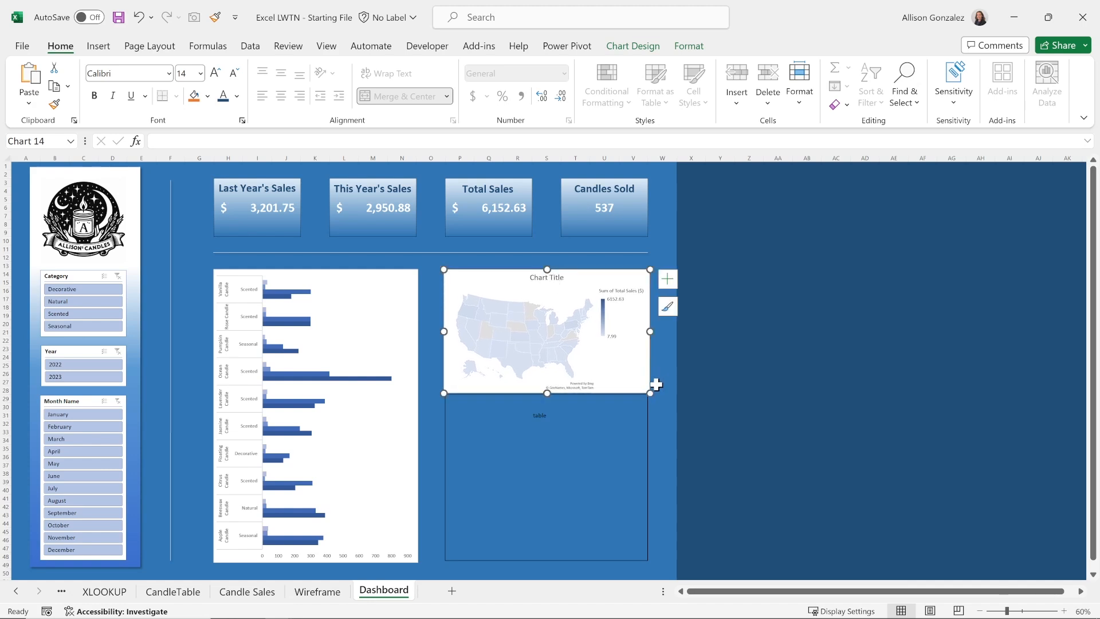
# - Resize the map chart to fit the sales by state box on the dashboard
pyautogui.moveTo(650, 392)
pyautogui.mouseDown()
pyautogui.moveTo(648, 355)
pyautogui.moveTo(645, 379)
pyautogui.mouseUp()
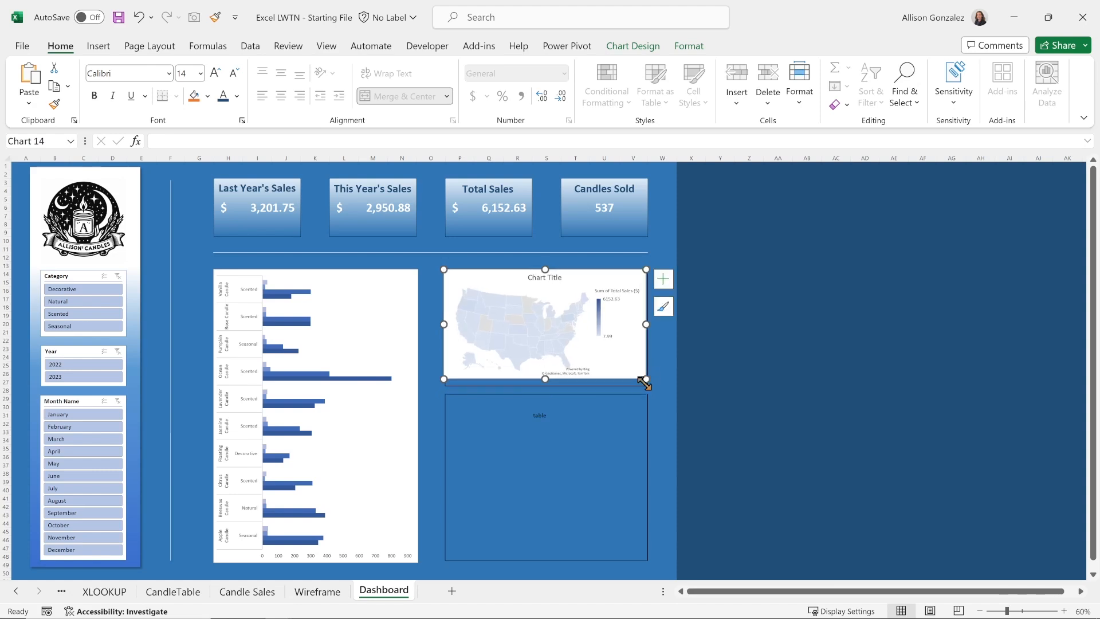
pyautogui.moveTo(544, 378); pyautogui.dragTo(544, 385)
pyautogui.moveTo(649, 384); pyautogui.dragTo(650, 387)
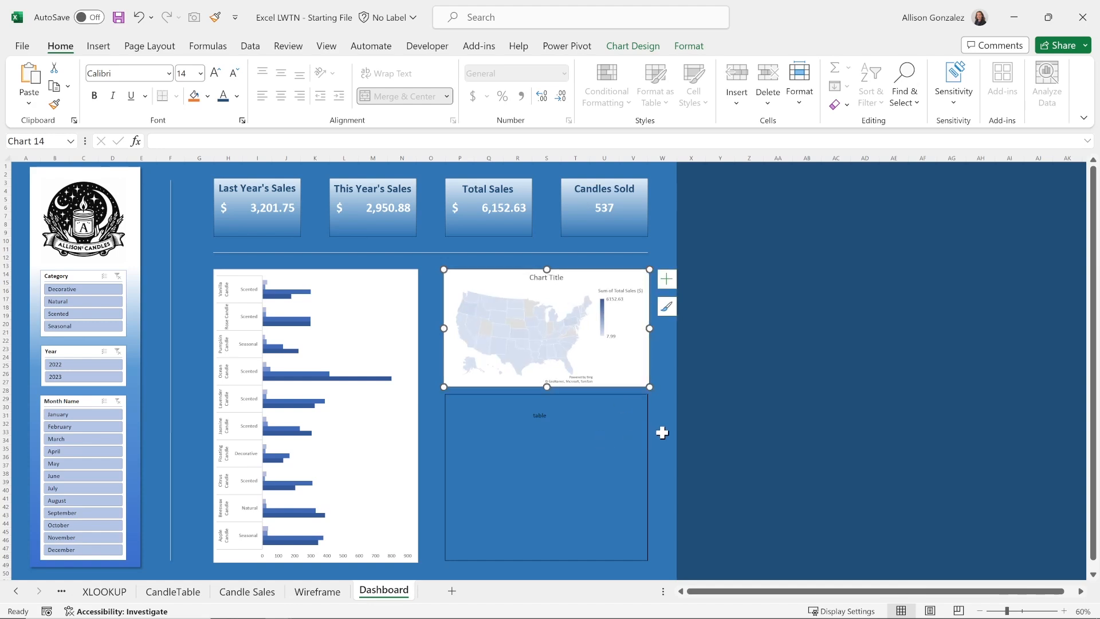
# - Fill the dashboard's table placeholder box, starting at P29, with white and clear the "table" text from cell S31
pyautogui.click(636, 432)
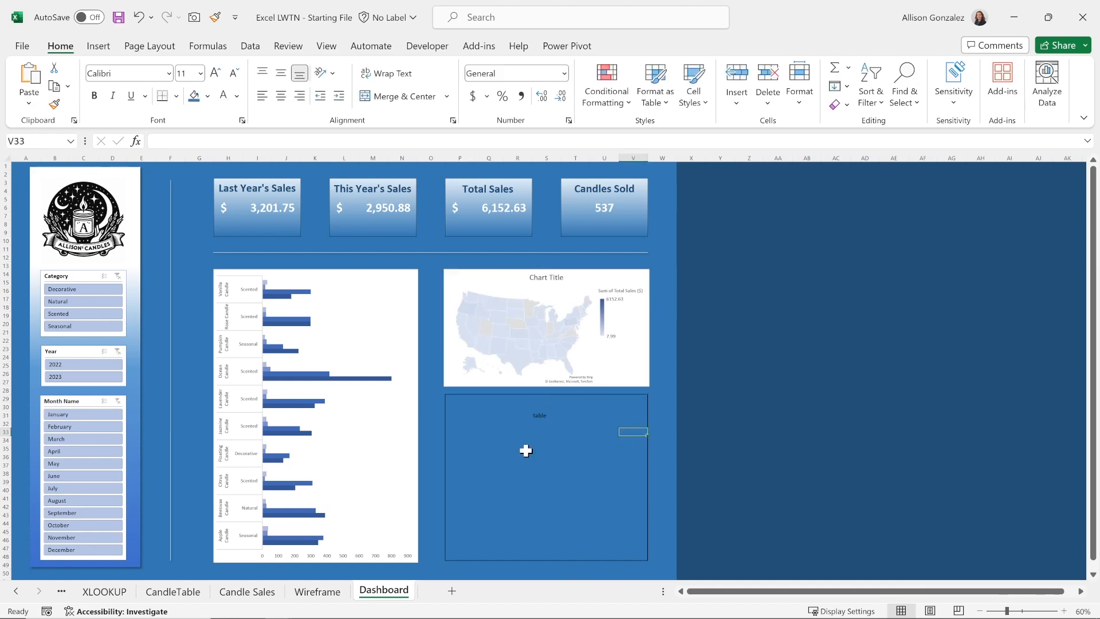
pyautogui.moveTo(538, 405); pyautogui.dragTo(582, 499)
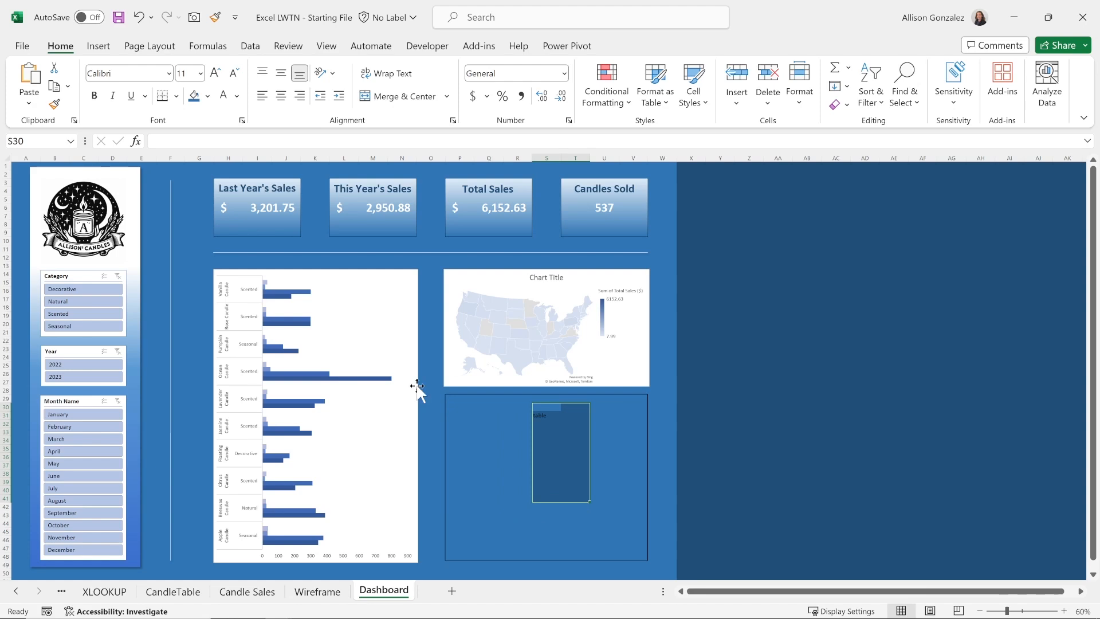
pyautogui.moveTo(450, 396); pyautogui.dragTo(631, 558)
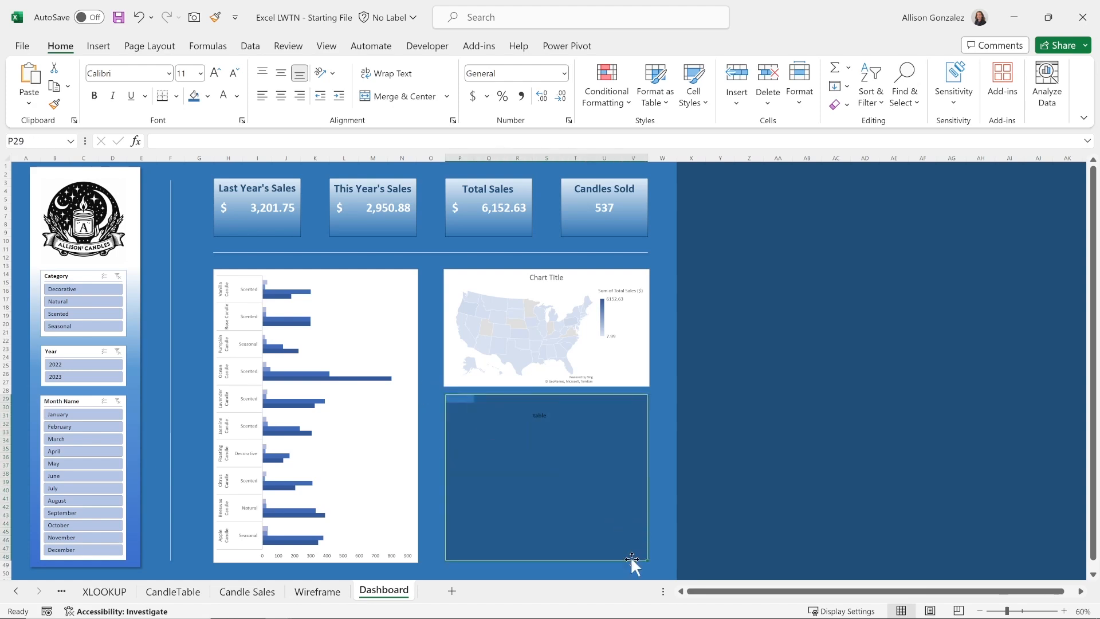
pyautogui.click(207, 96)
pyautogui.click(193, 133)
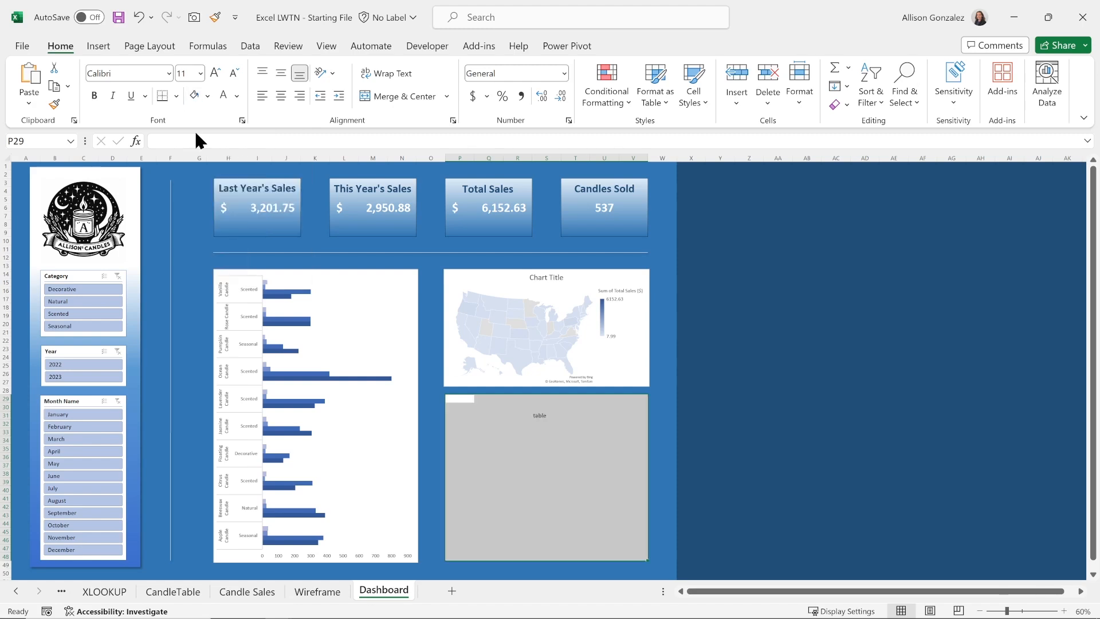
pyautogui.click(553, 416)
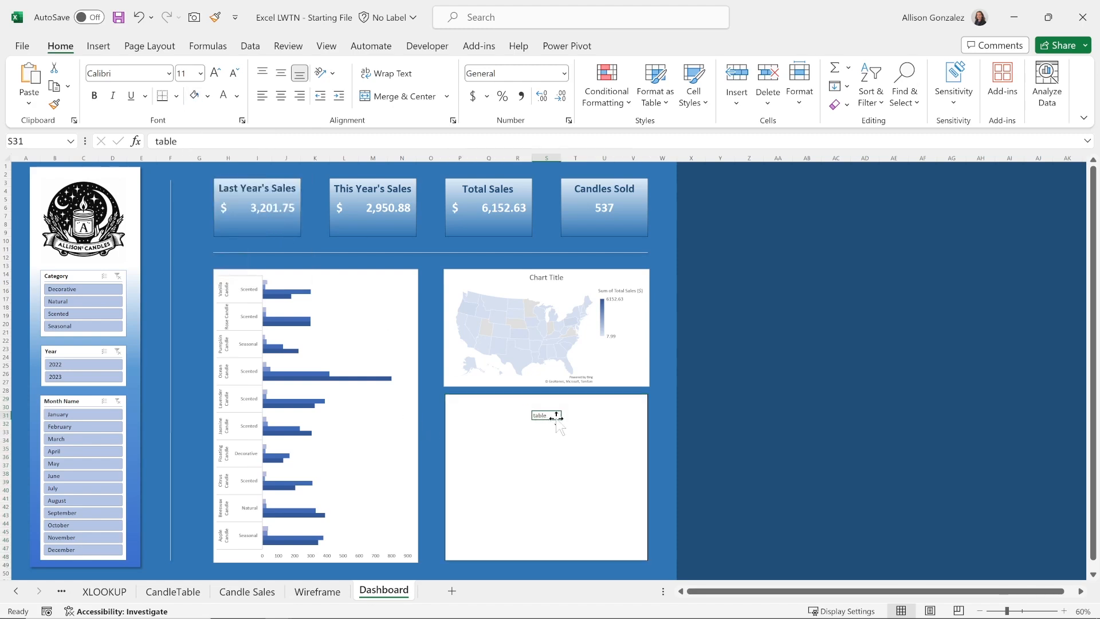
pyautogui.press('BackSpace')
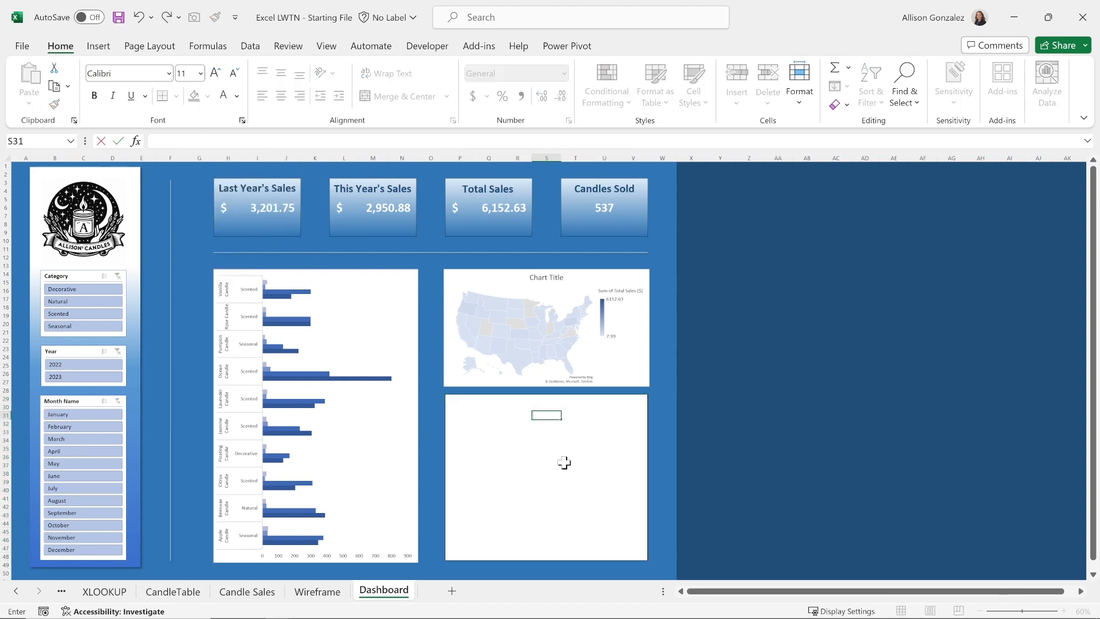
pyautogui.click(489, 440)
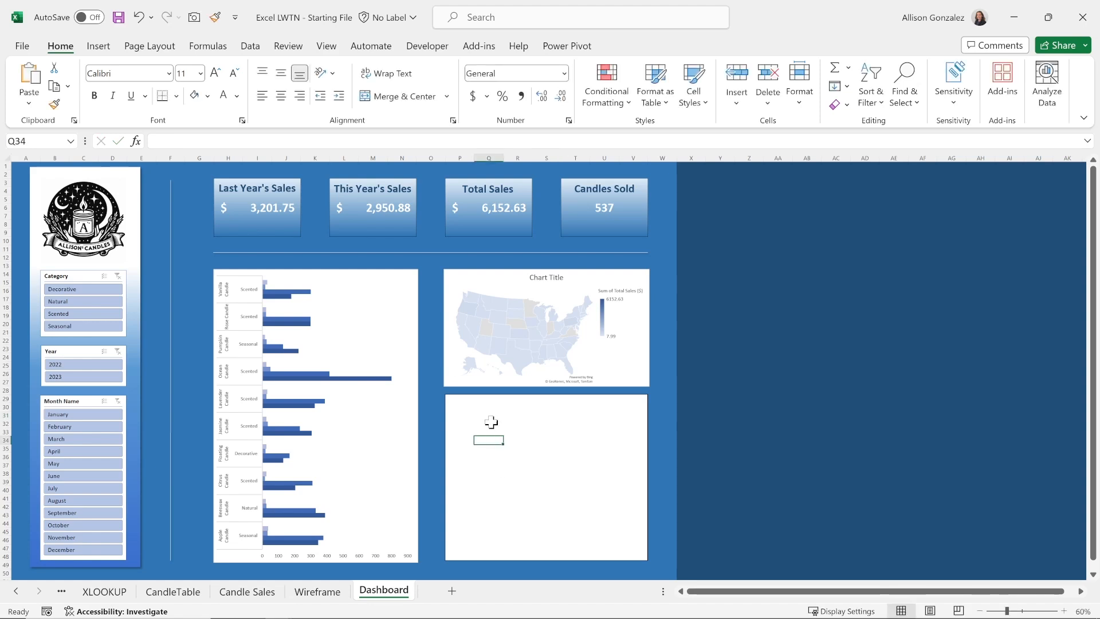
pyautogui.moveTo(491, 422); pyautogui.dragTo(501, 511)
pyautogui.moveTo(523, 425); pyautogui.dragTo(526, 510)
pyautogui.moveTo(555, 418); pyautogui.dragTo(562, 486)
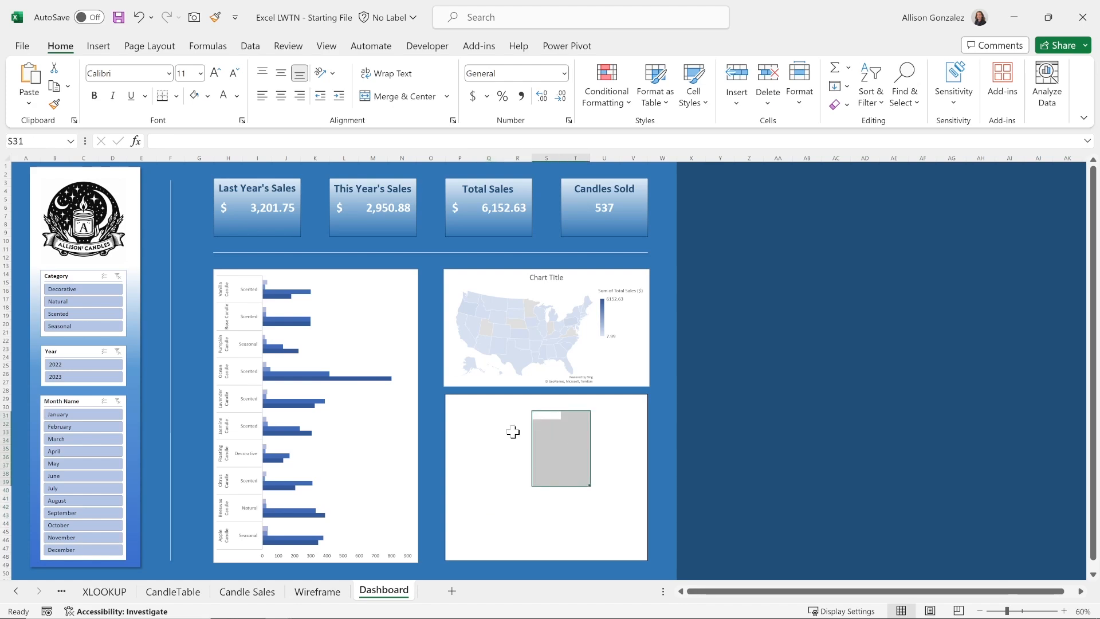
# - Remove the Quantity and Category fields from the PivotTable on the CandleTable sheet
pyautogui.click(189, 591)
pyautogui.scroll(12, 206, 295)
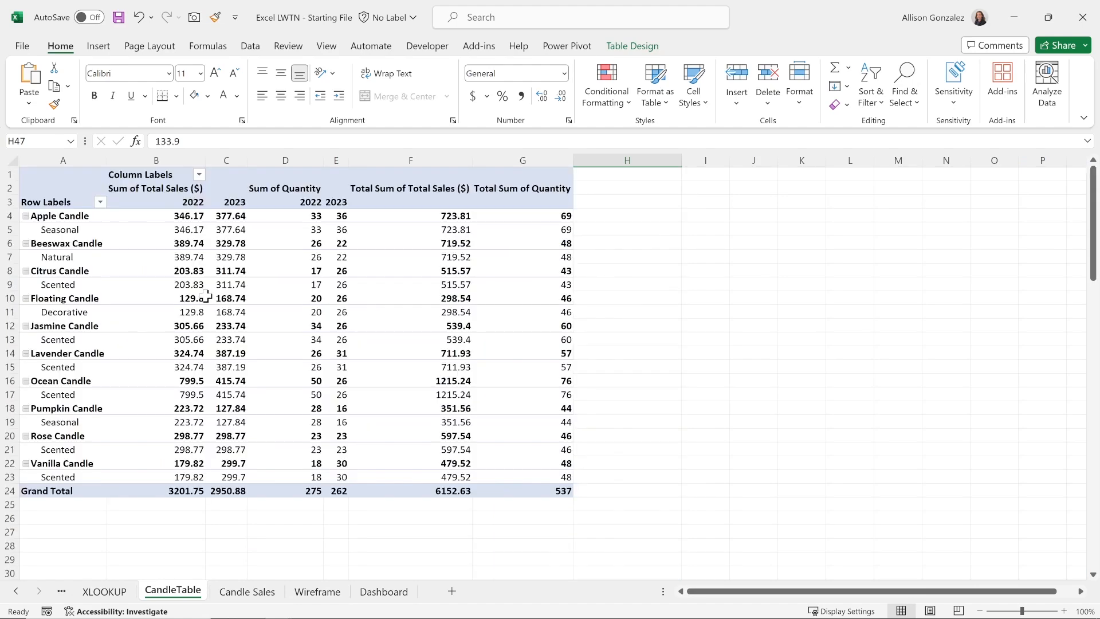
pyautogui.click(359, 281)
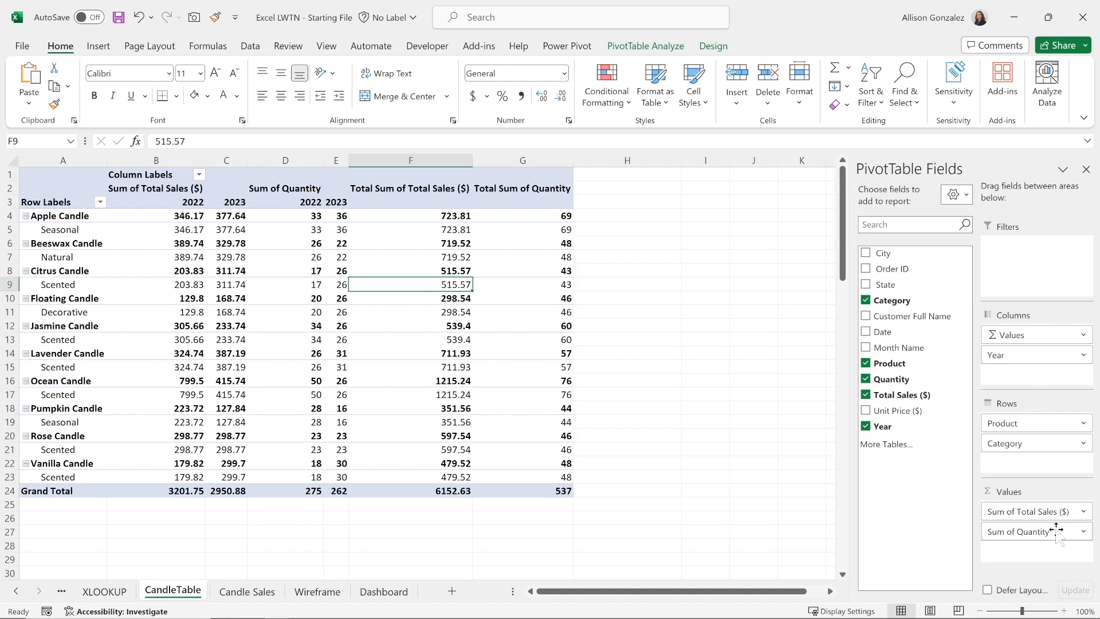
pyautogui.click(865, 380)
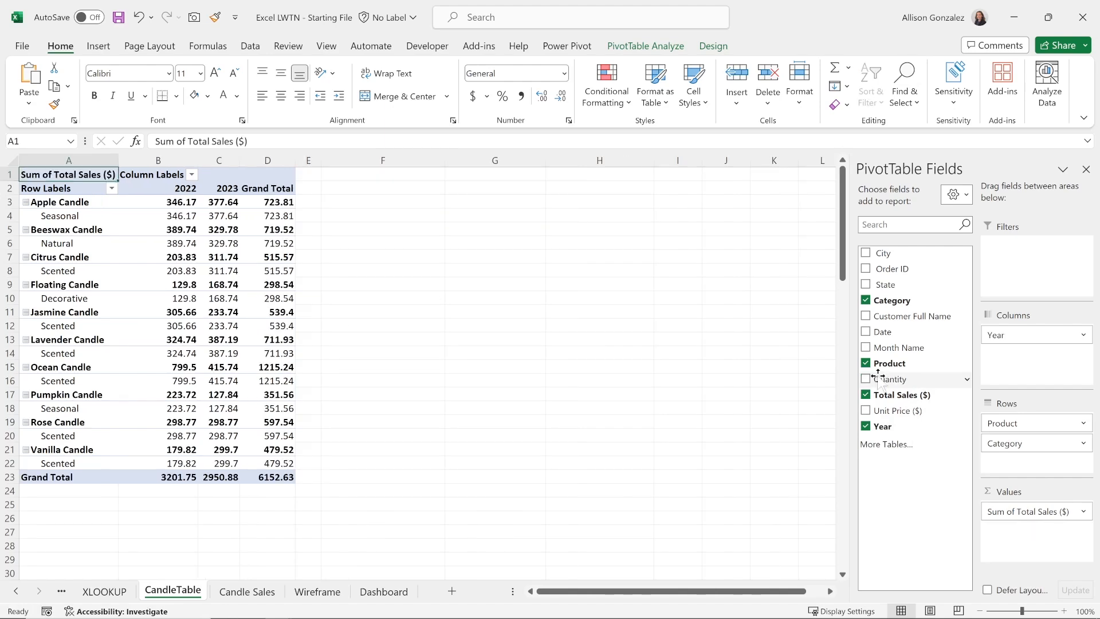
pyautogui.click(866, 301)
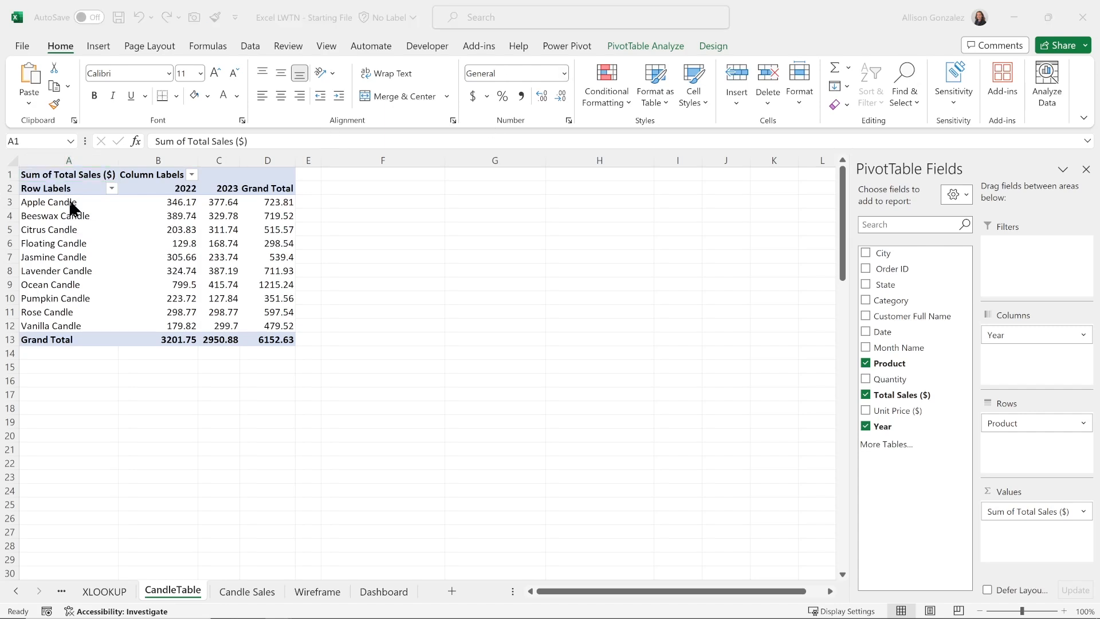
# - Copy the PivotTable range A2:D13 from the CandleTable sheet and paste it as values on the Dashboard sheet starting at Q32
pyautogui.click(29, 202)
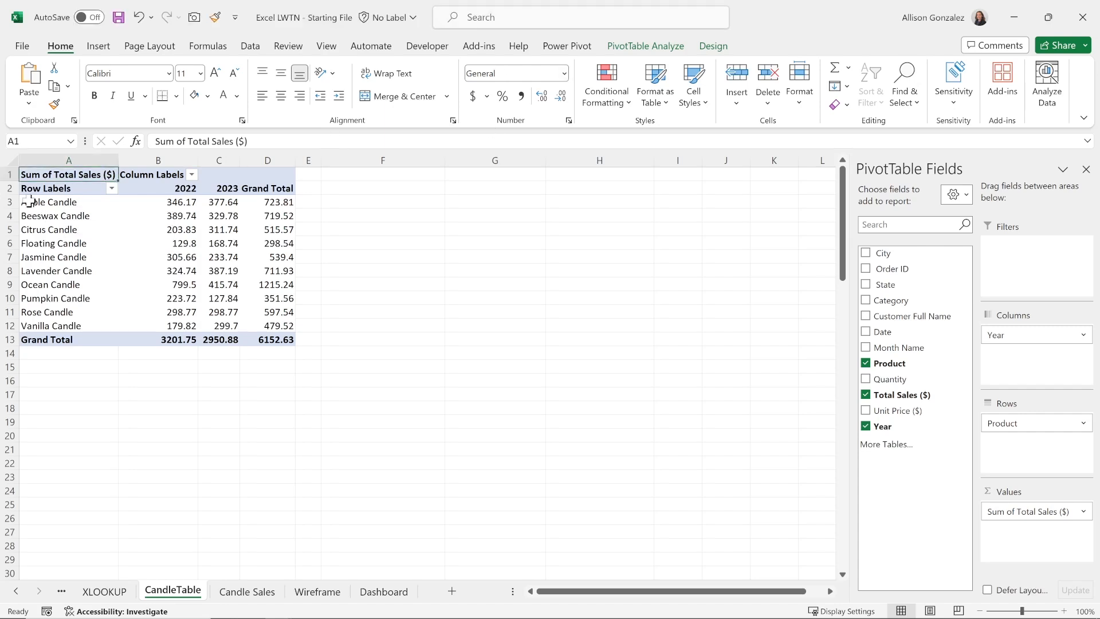
pyautogui.click(48, 201)
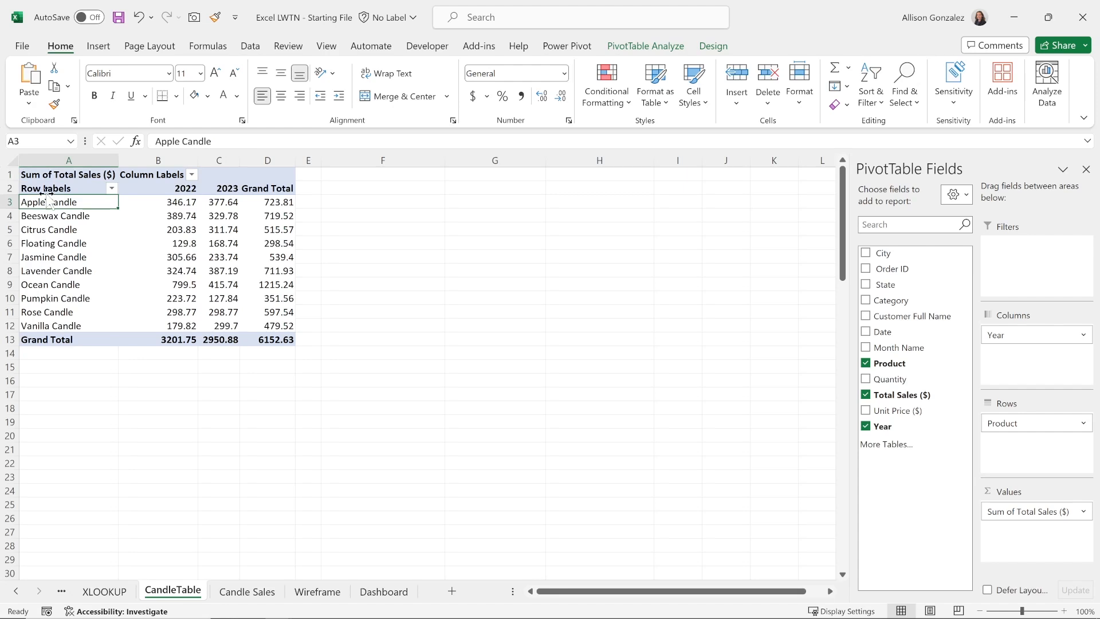
pyautogui.moveTo(46, 189); pyautogui.dragTo(270, 342)
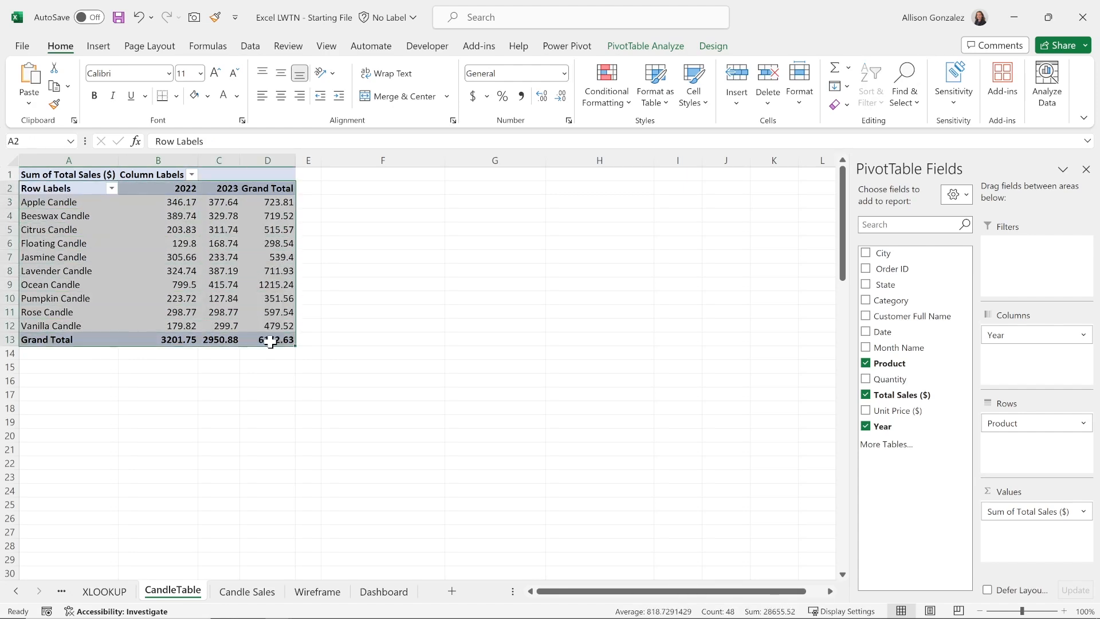
pyautogui.hotkey('ctrl', 'c')
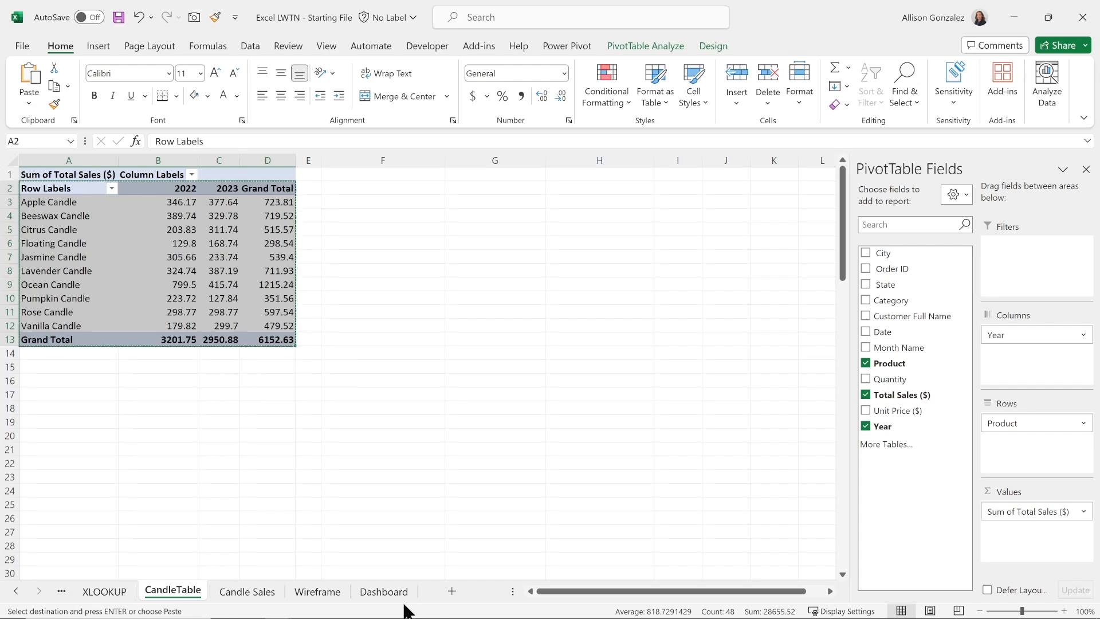
pyautogui.click(384, 591)
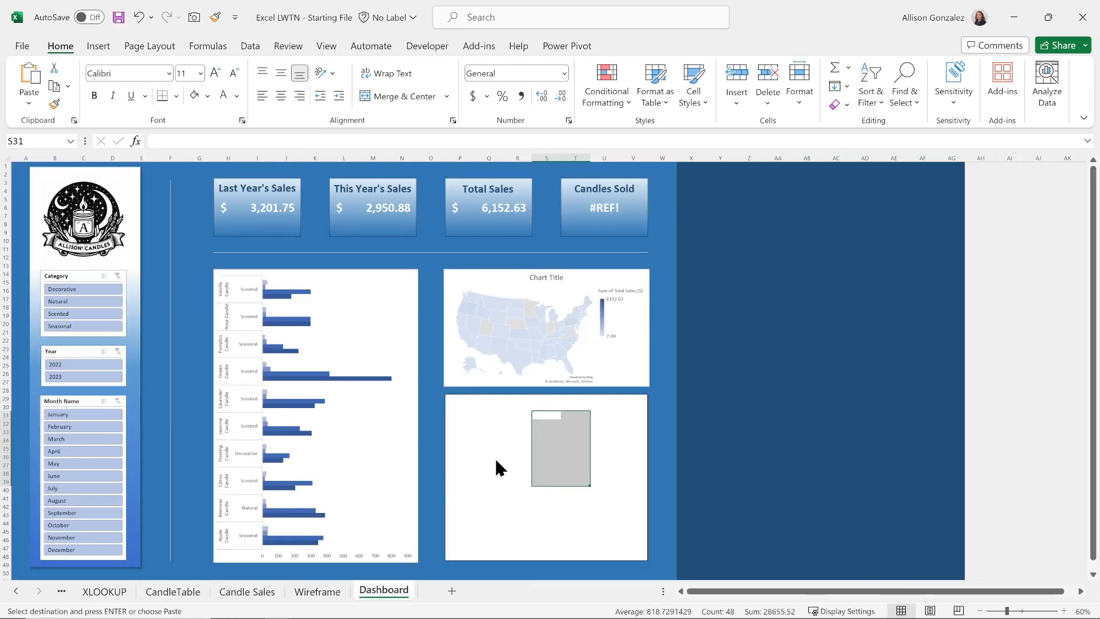
pyautogui.click(489, 425)
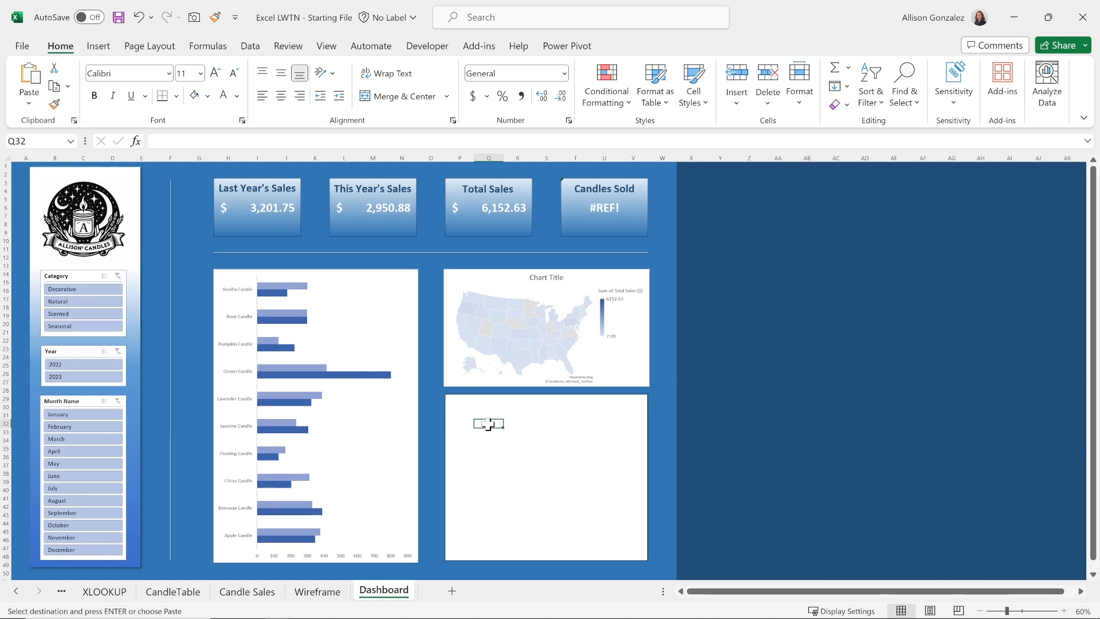
pyautogui.rightClick(487, 424)
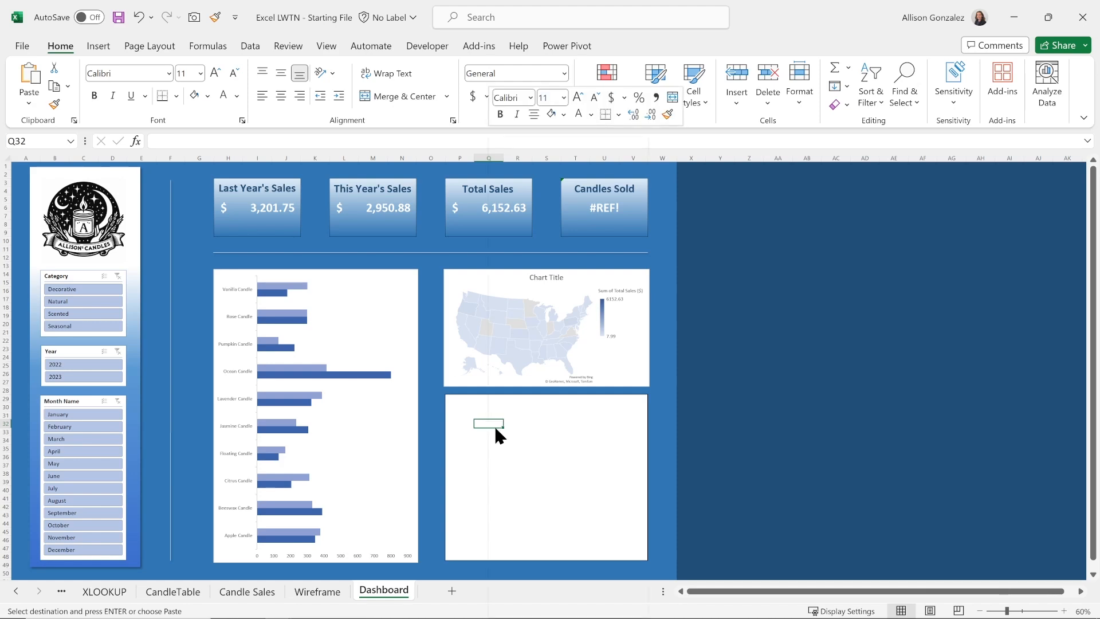
pyautogui.press('Escape')
pyautogui.rightClick(494, 425)
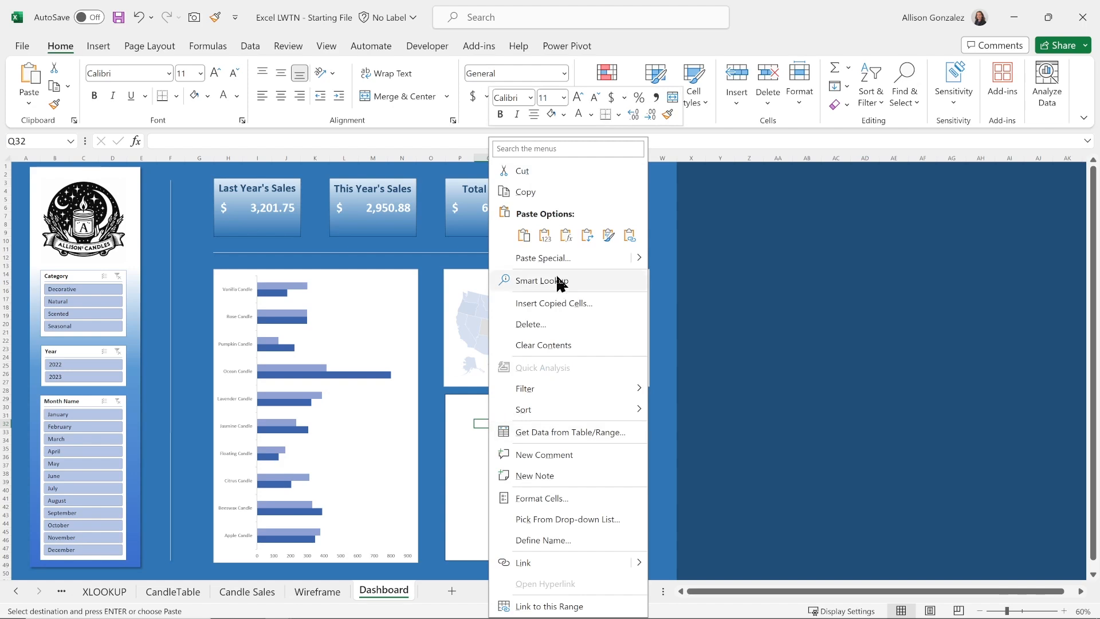
pyautogui.click(544, 235)
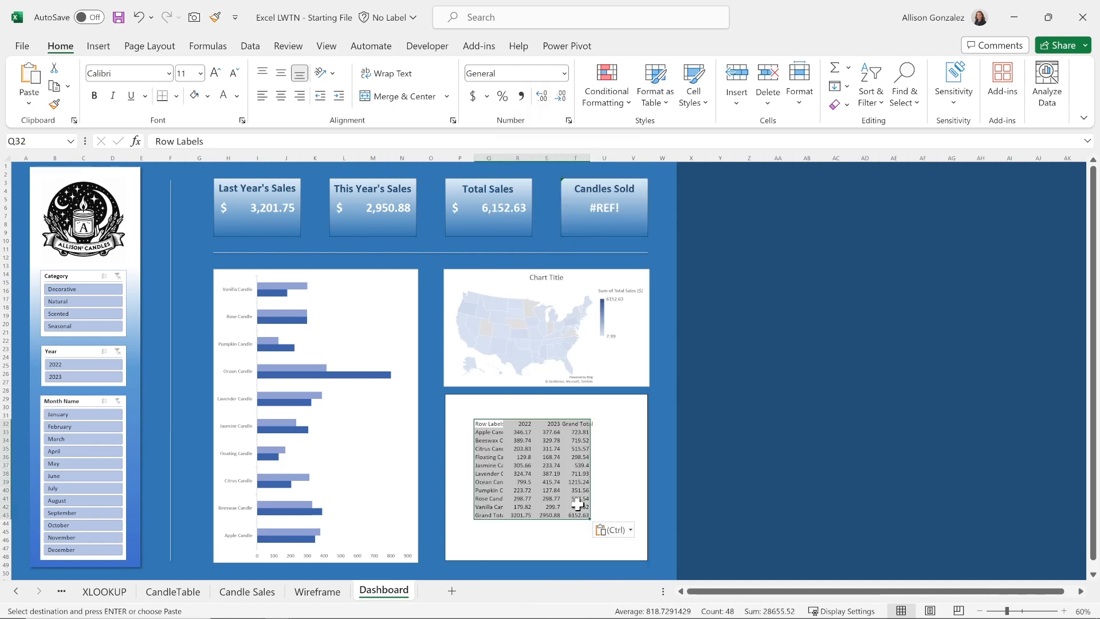
# - Move the pasted 2022, 2023 and Grand Total columns, R32:T43, one column over so they start at S32
pyautogui.click(576, 432)
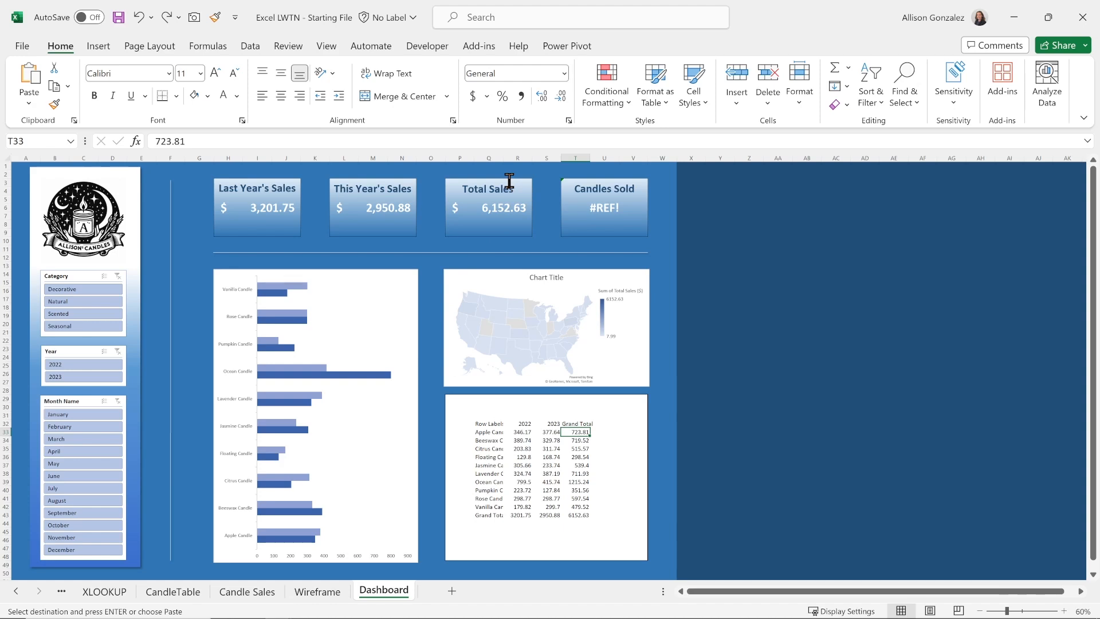
pyautogui.click(524, 424)
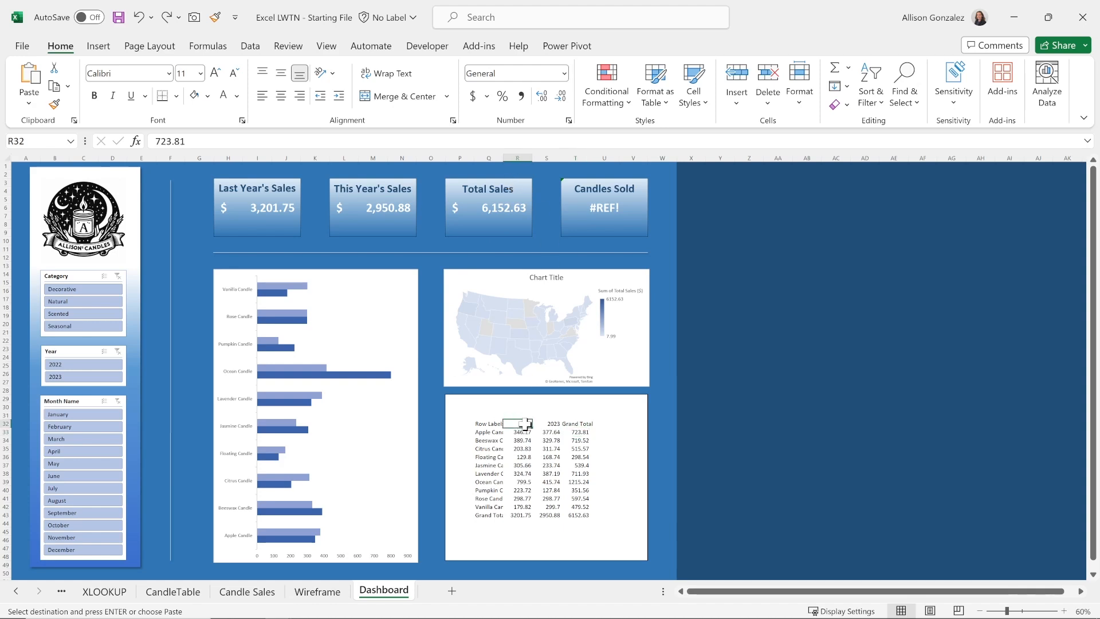
pyautogui.moveTo(525, 423); pyautogui.dragTo(584, 510)
pyautogui.hotkey('ctrl', 'c')
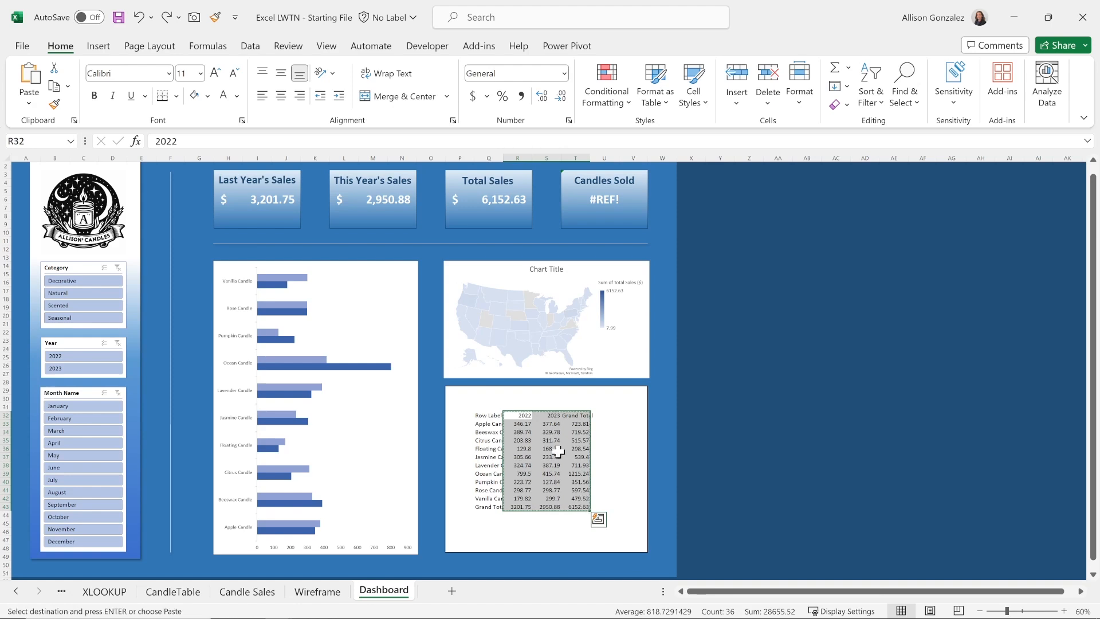
pyautogui.click(549, 420)
pyautogui.press('Return')
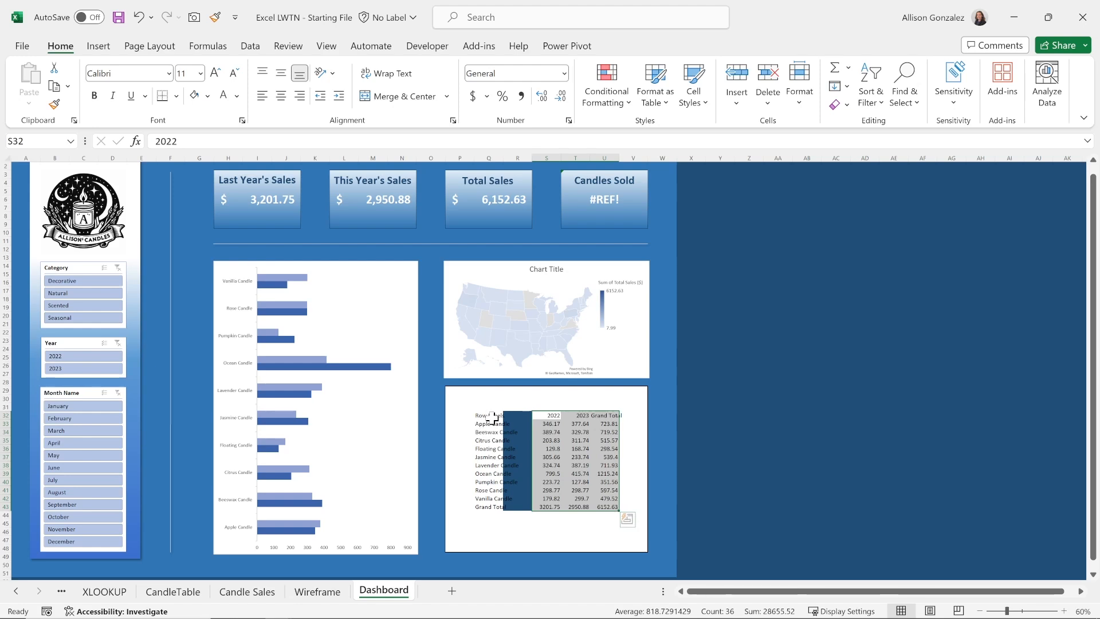
# - Merge and center the Row Labels header across Q32:R32 and change its text to "Candle"
pyautogui.moveTo(490, 427); pyautogui.dragTo(515, 422)
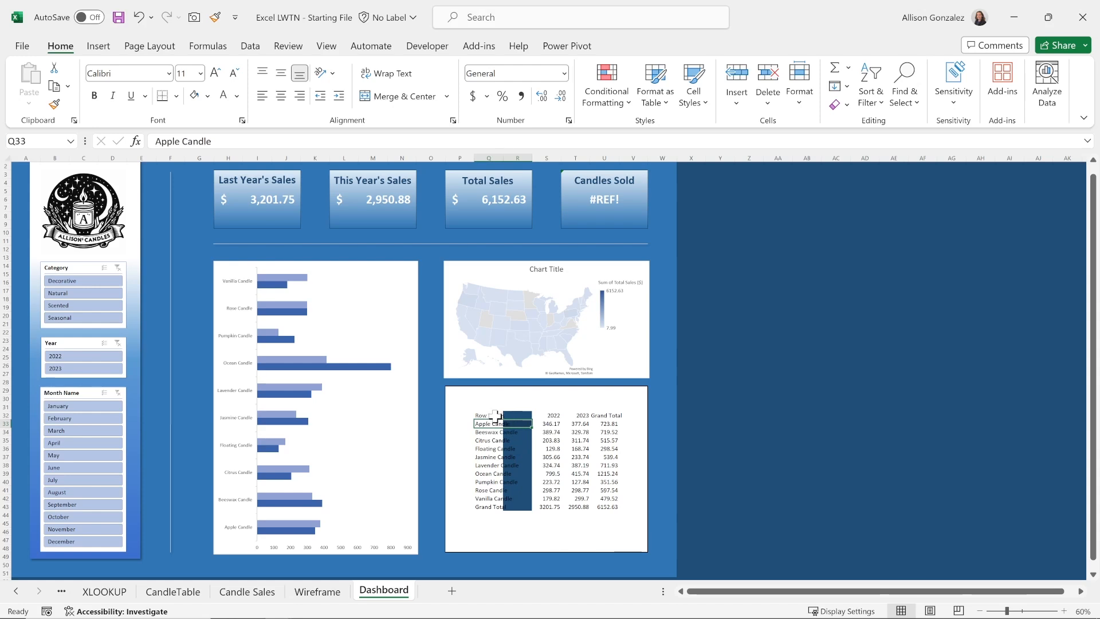
pyautogui.moveTo(496, 416); pyautogui.dragTo(521, 416)
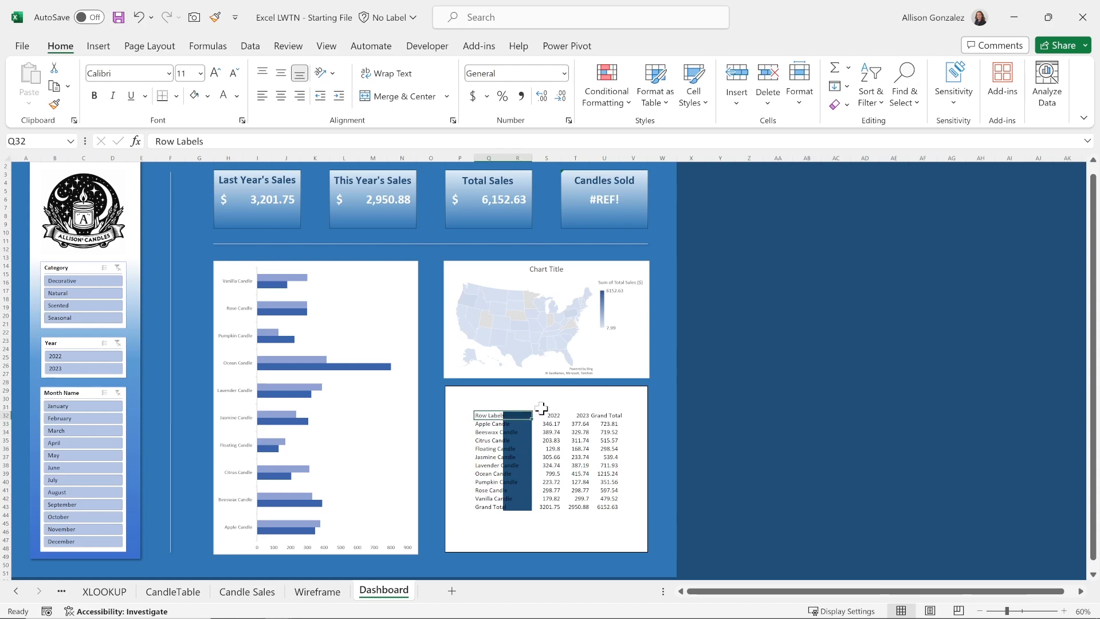
pyautogui.click(403, 98)
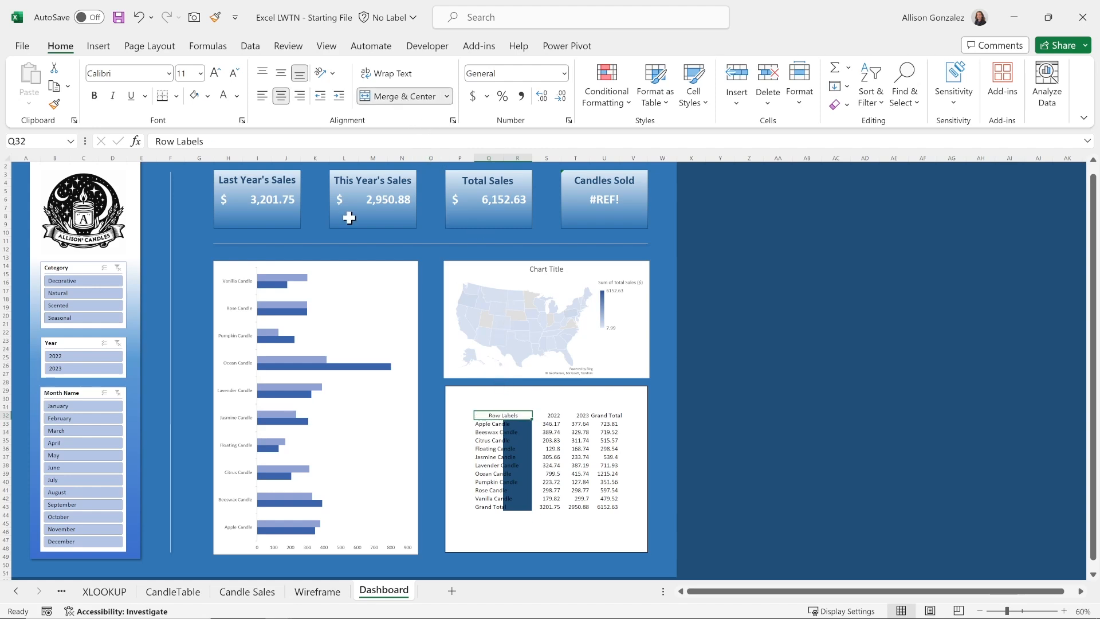
pyautogui.moveTo(197, 141); pyautogui.dragTo(98, 137)
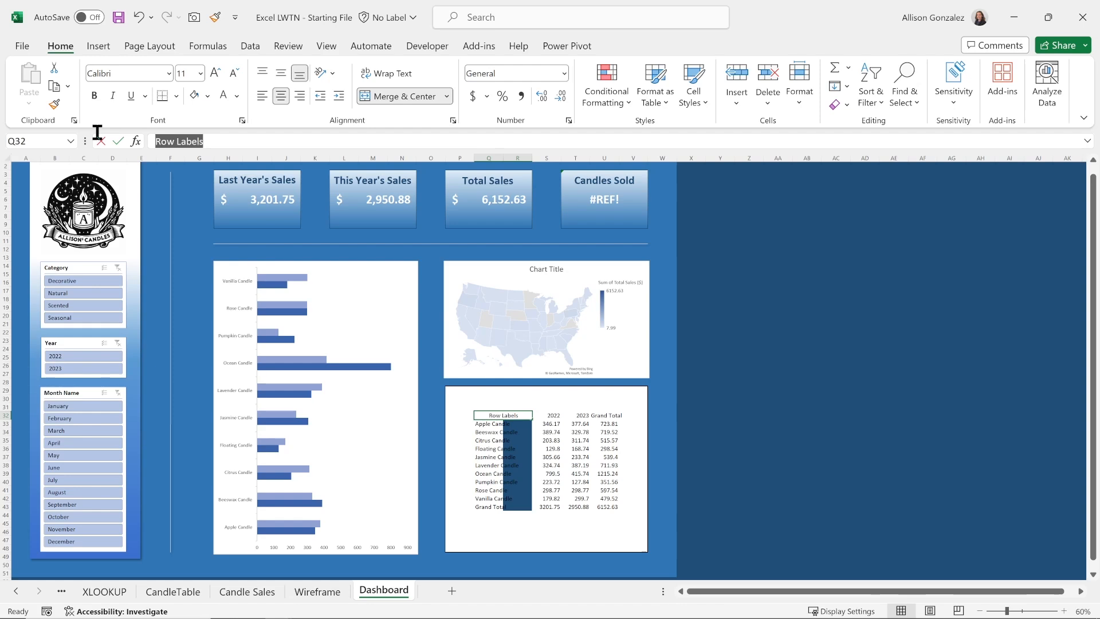
pyautogui.write('Candle')
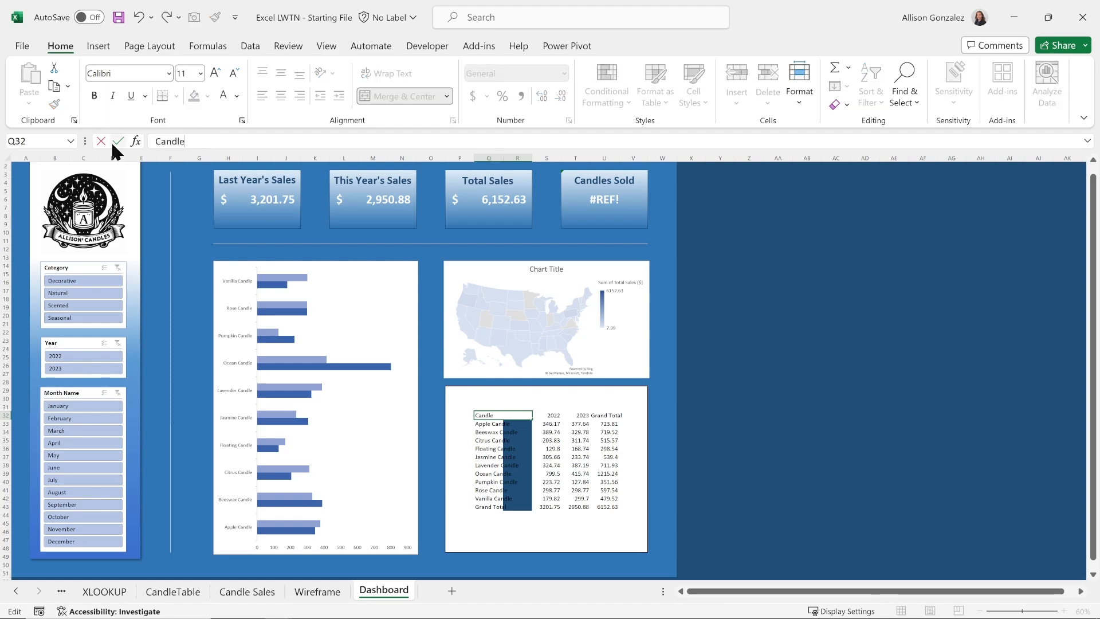
# - Fill the candle name cells Q33:R42 with a very light blue theme color
pyautogui.moveTo(503, 424); pyautogui.dragTo(512, 499)
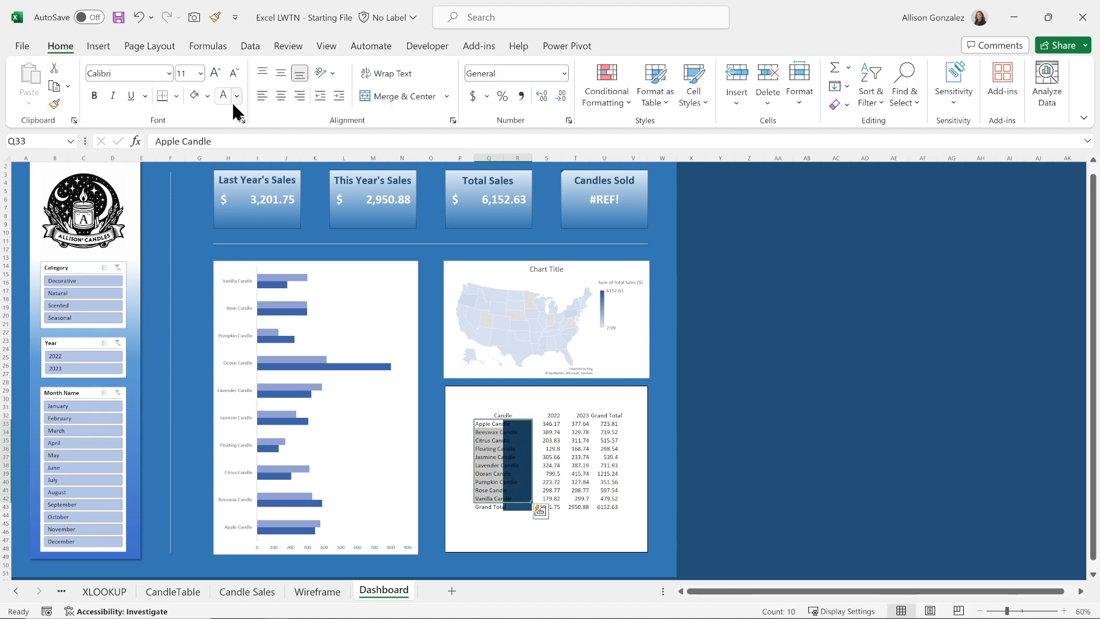
pyautogui.click(208, 96)
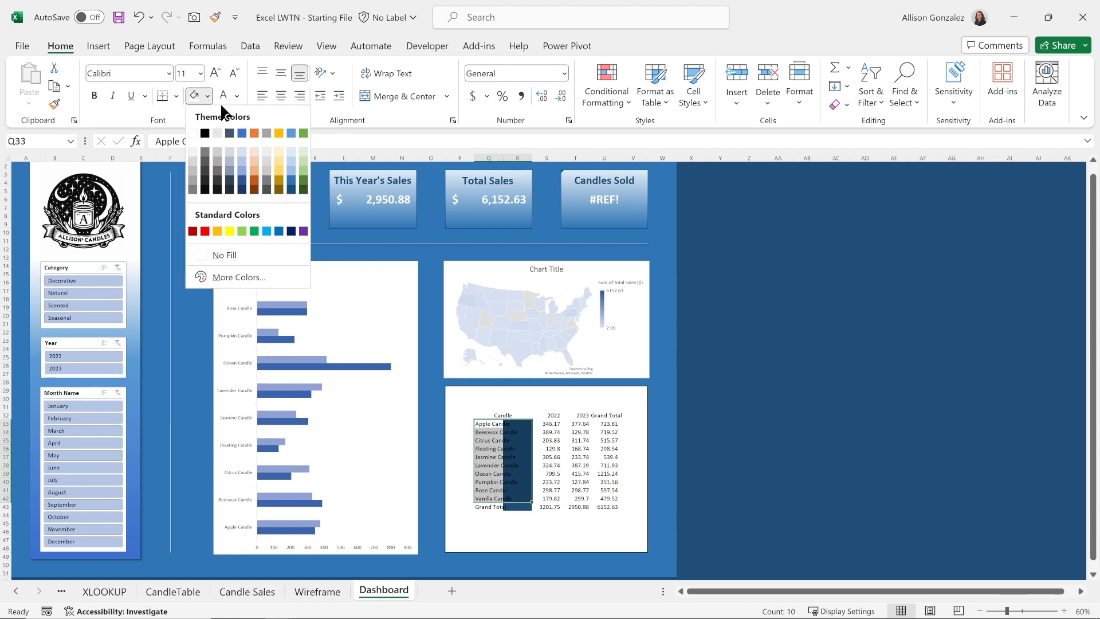
pyautogui.click(291, 149)
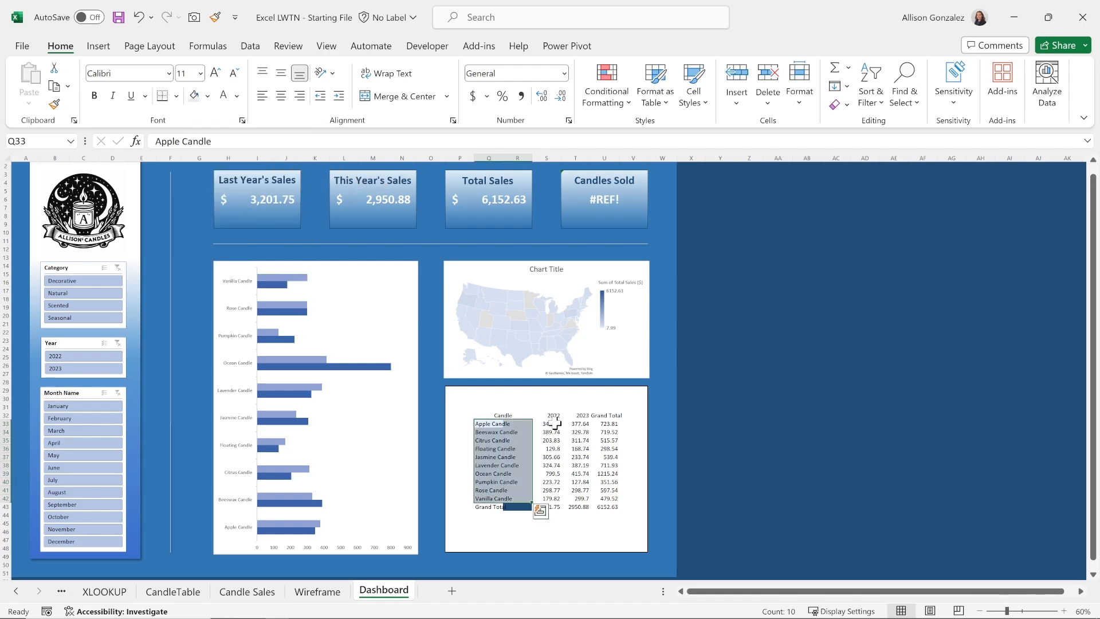
# - Fill the 2022, 2023 and Grand Total value cells, S33:U42, with very light blue theme colors
pyautogui.moveTo(580, 424); pyautogui.dragTo(579, 500)
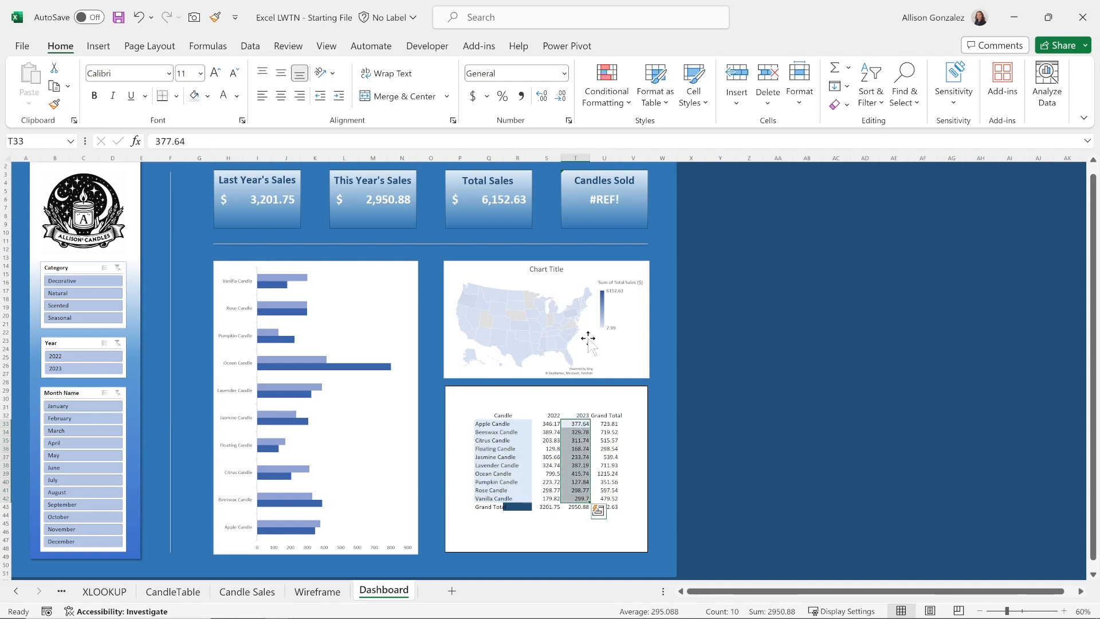
pyautogui.moveTo(551, 424); pyautogui.dragTo(549, 500)
pyautogui.click(209, 96)
pyautogui.click(243, 153)
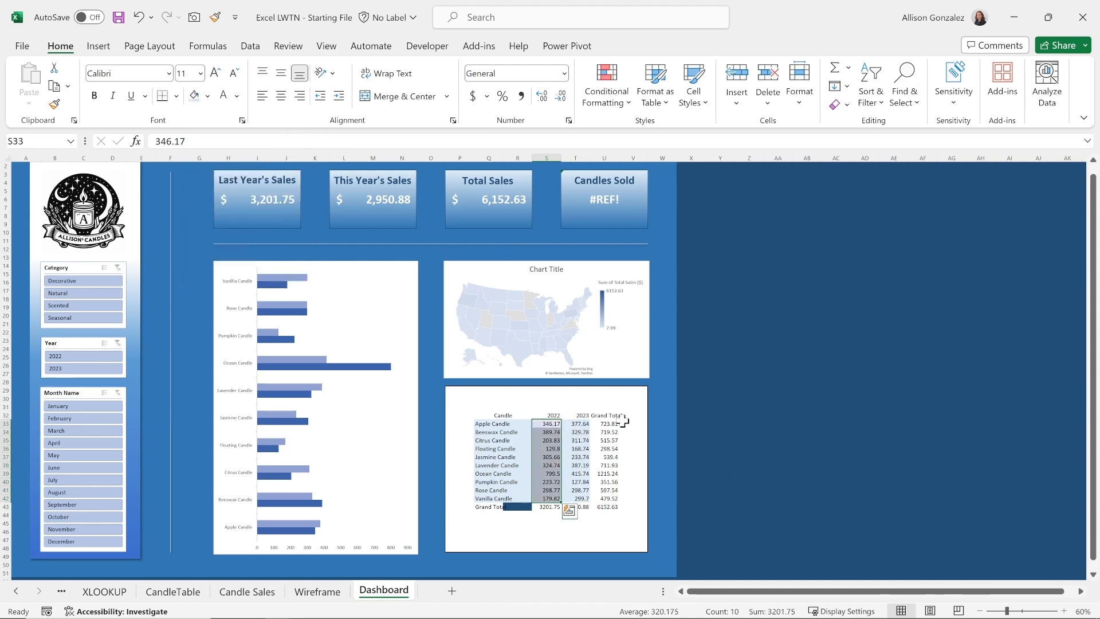
pyautogui.click(608, 424)
pyautogui.moveTo(607, 424); pyautogui.dragTo(607, 499)
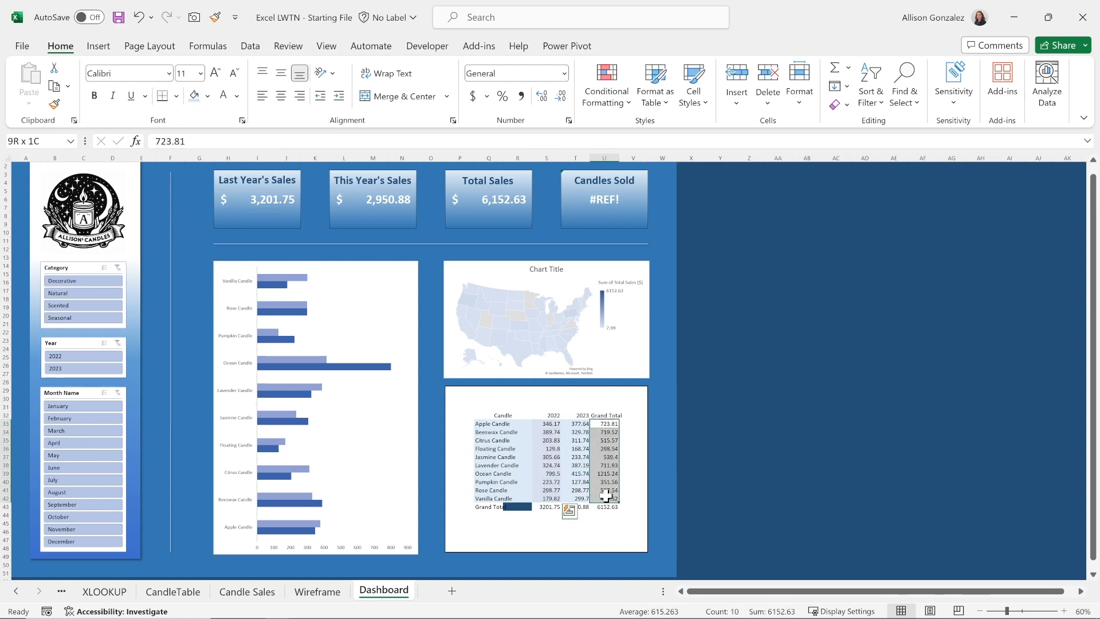
pyautogui.click(197, 97)
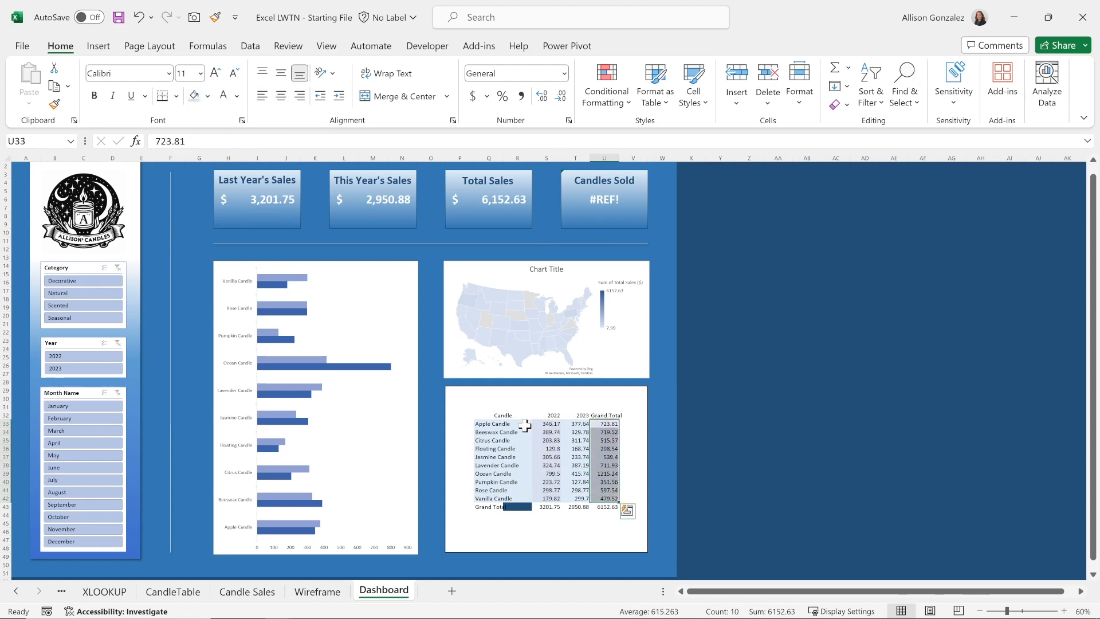
# - Fill the table's header row Q32:U32 with a slightly darker light blue and set its text to bold, size 14
pyautogui.moveTo(496, 414); pyautogui.dragTo(594, 414)
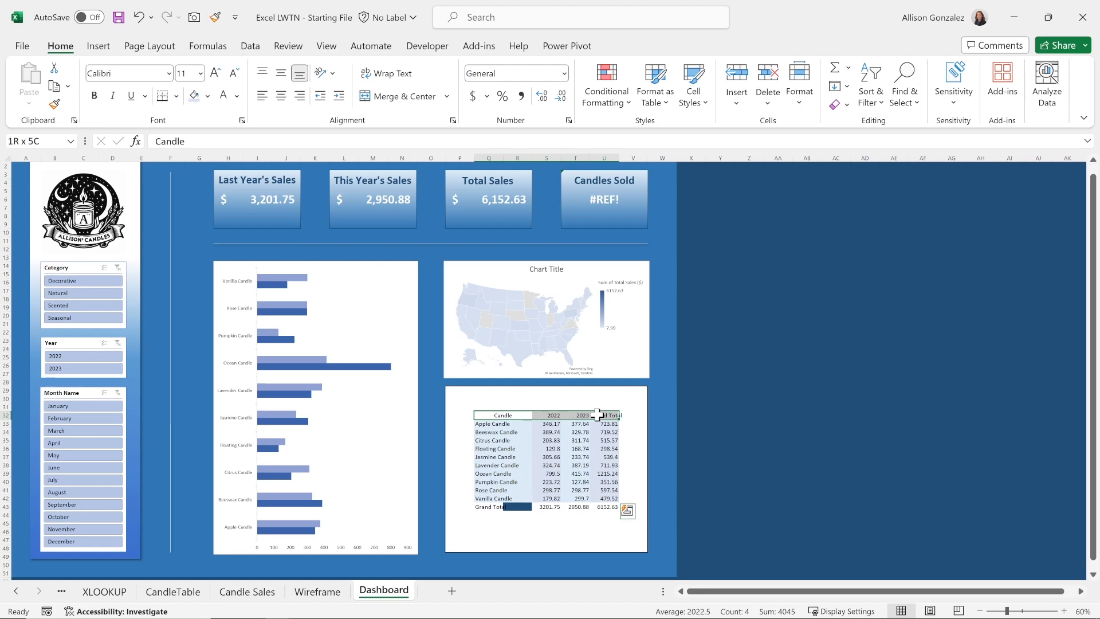
pyautogui.click(208, 95)
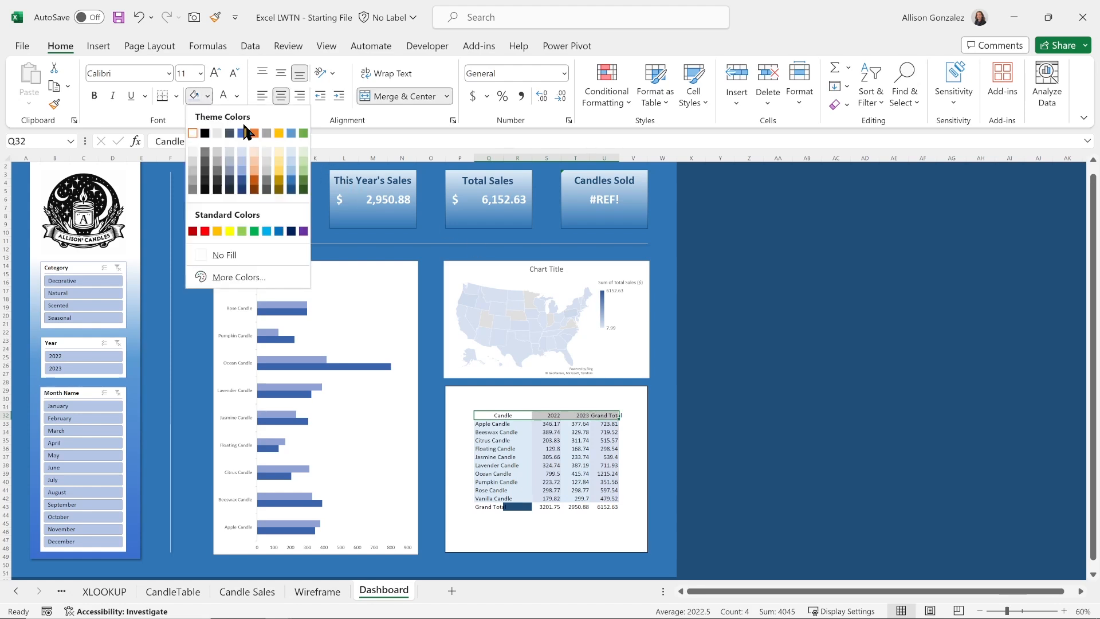
pyautogui.click(240, 161)
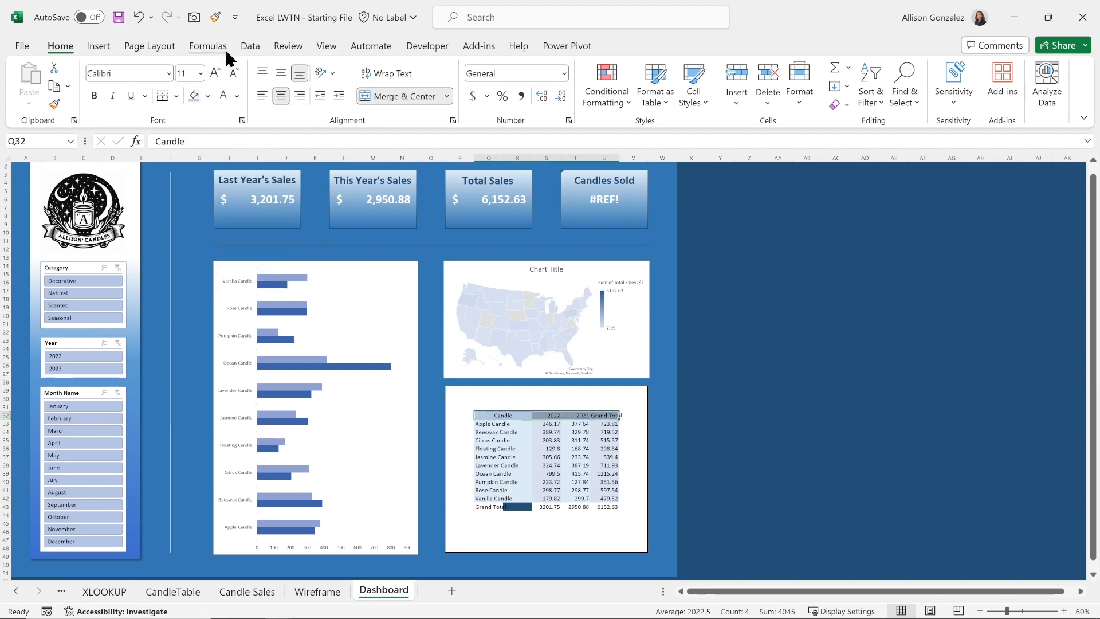
pyautogui.click(219, 78)
pyautogui.click(220, 78)
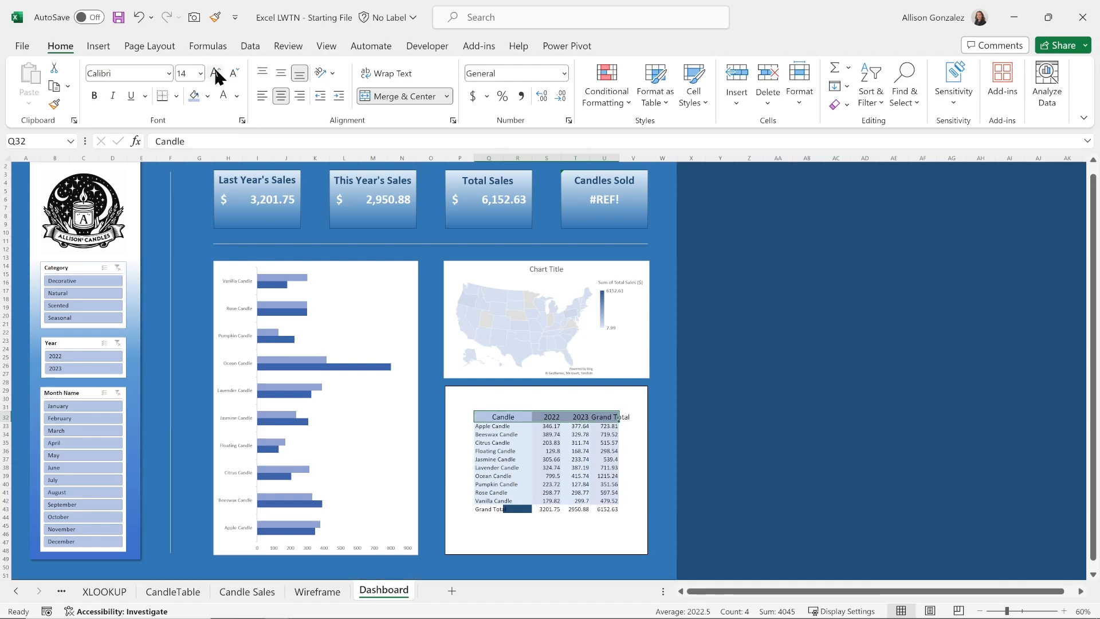
pyautogui.click(95, 96)
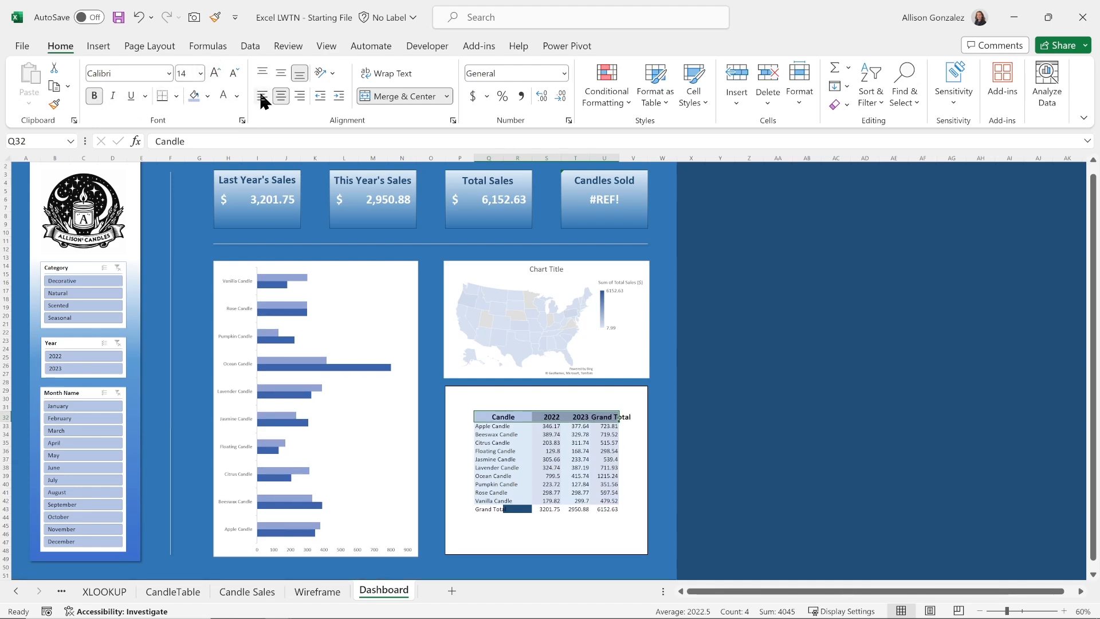
# - Left-align the Candle header and rename the Grand Total column header in U32 to "Growth"
pyautogui.click(518, 416)
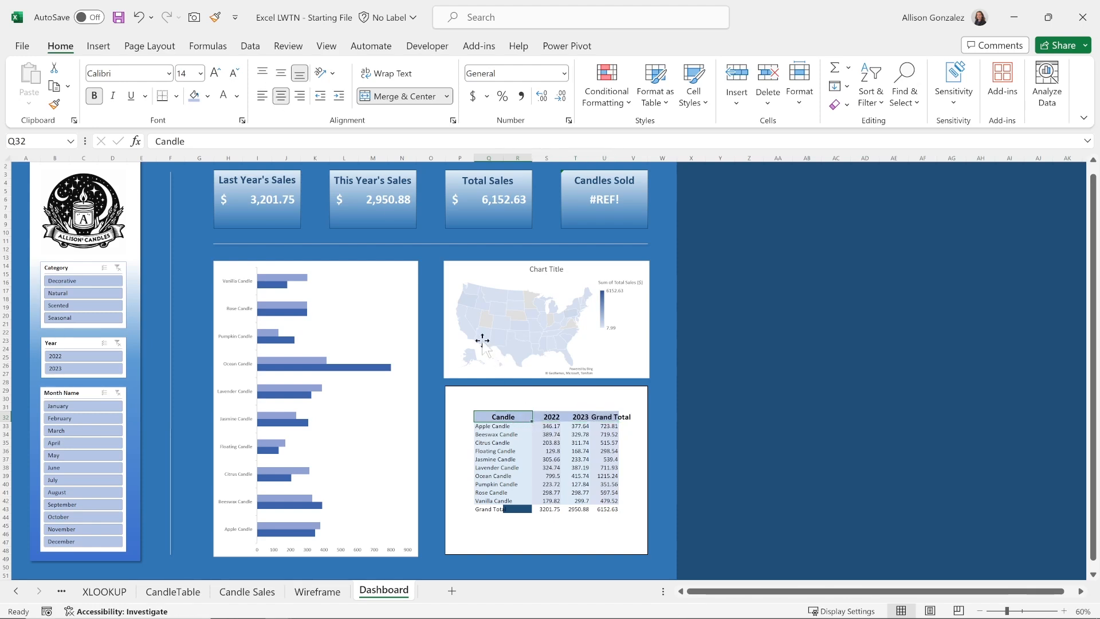
pyautogui.click(262, 97)
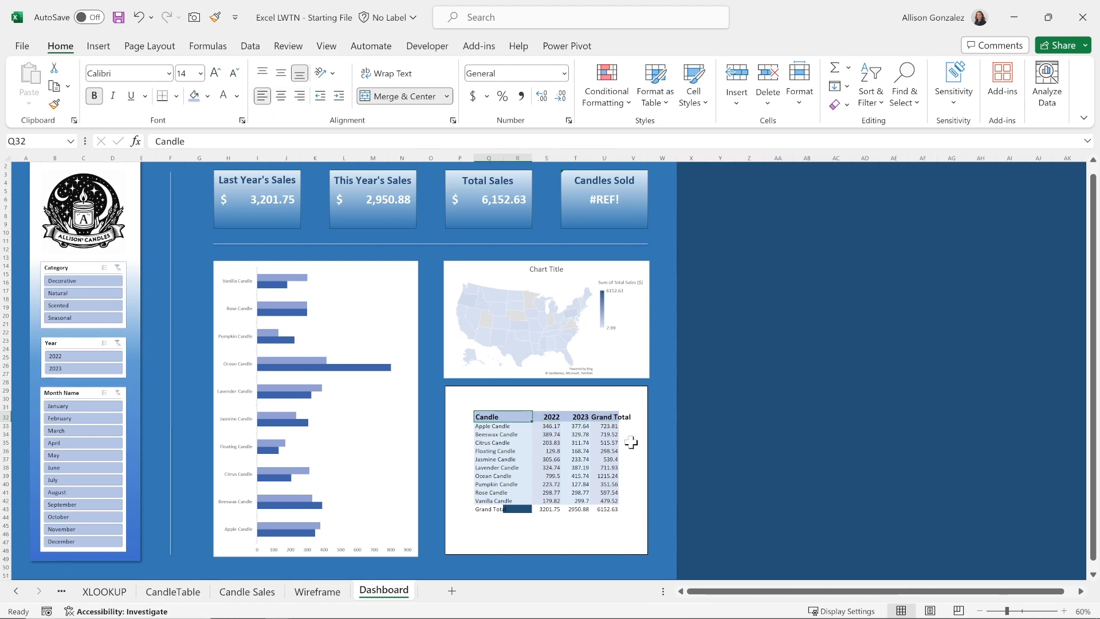
pyautogui.click(608, 416)
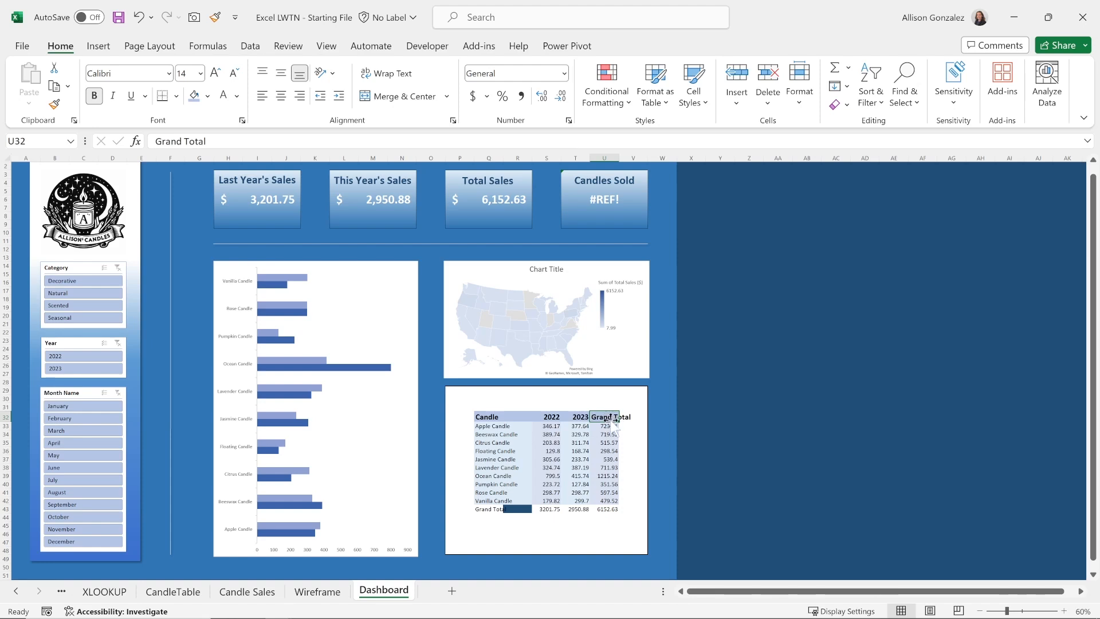
pyautogui.write('Growth')
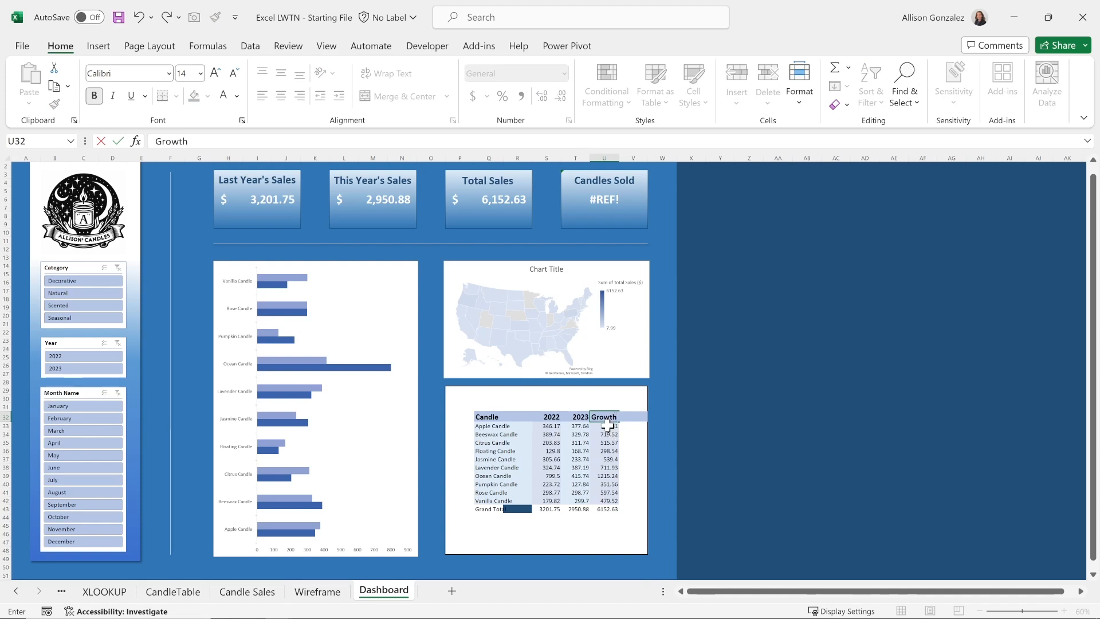
# - Format the Grand Total row Q43:U43 with a dark blue theme fill and white, bold text at size 12
pyautogui.moveTo(483, 511); pyautogui.dragTo(609, 510)
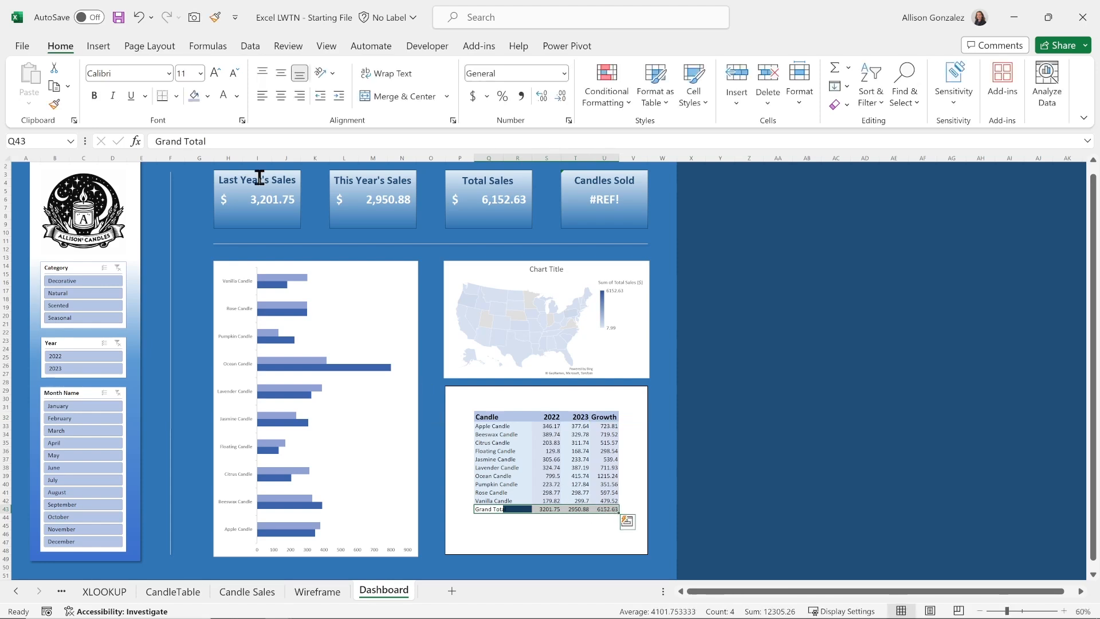
pyautogui.click(207, 96)
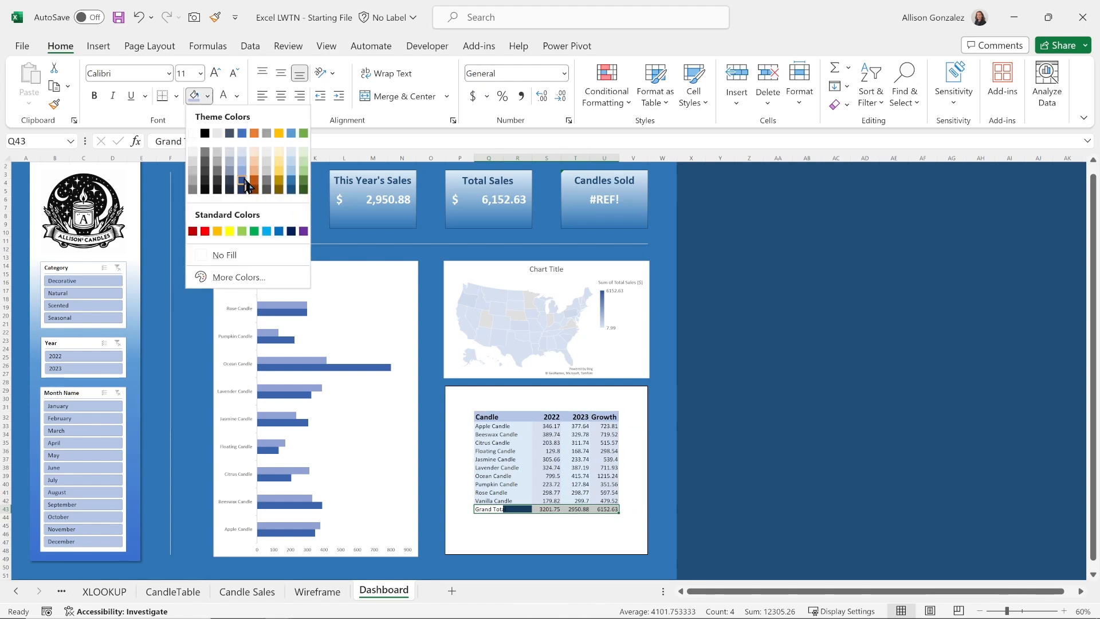
pyautogui.click(242, 182)
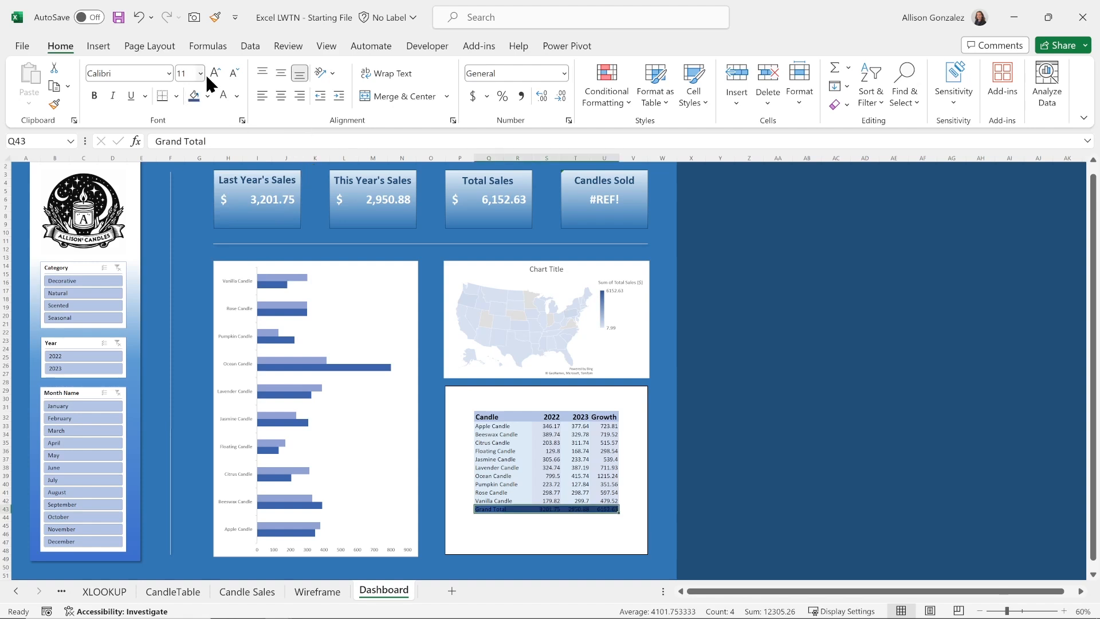
pyautogui.click(224, 95)
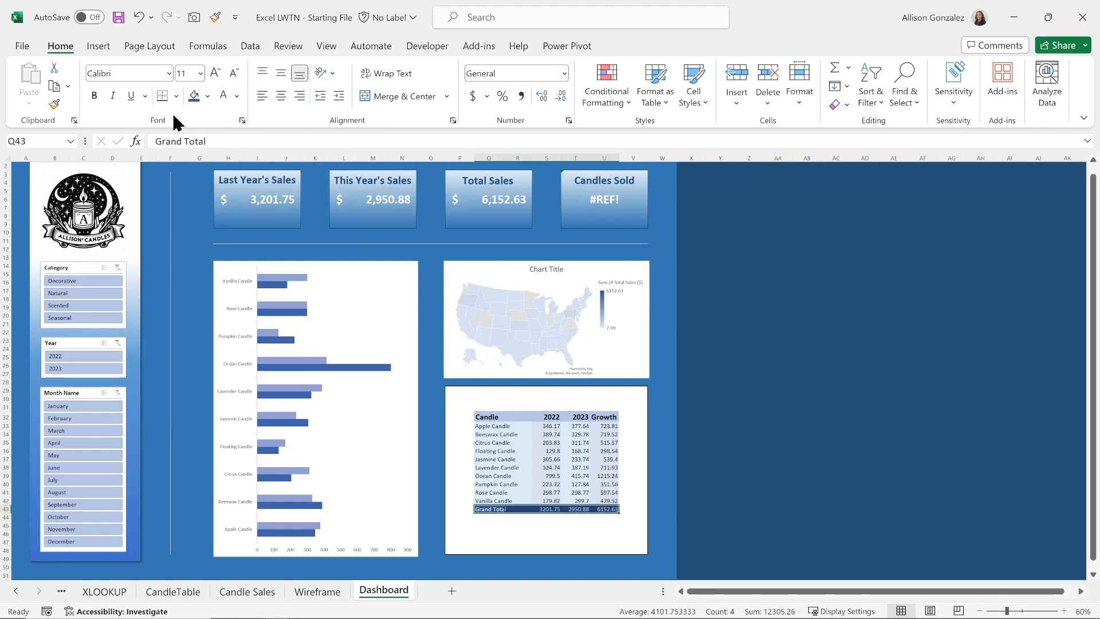
pyautogui.click(217, 73)
pyautogui.click(92, 97)
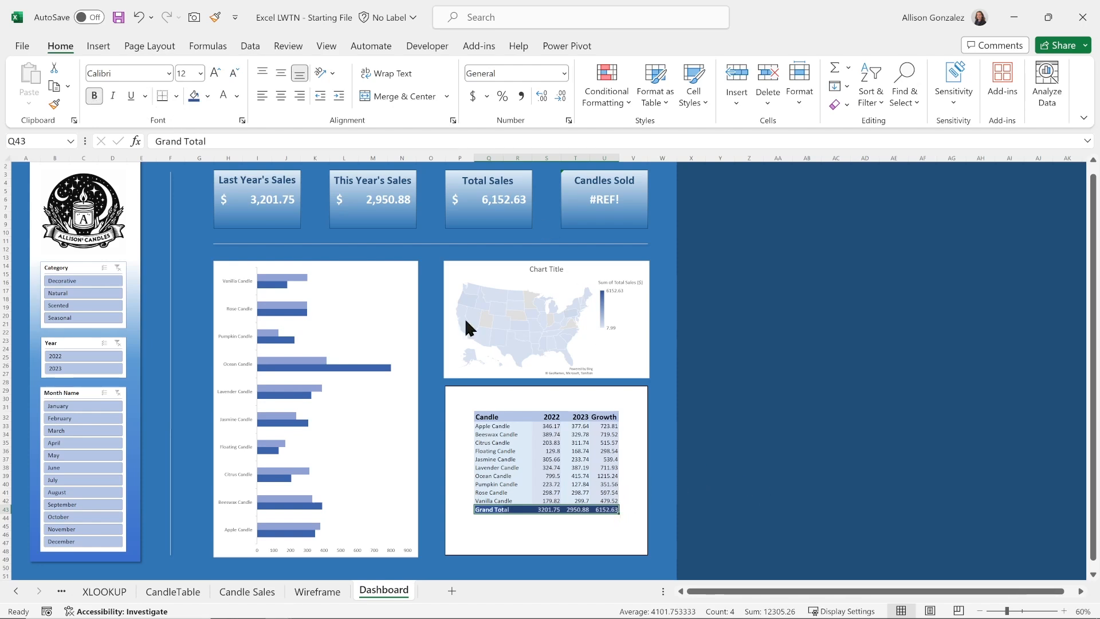
# - Apply the dollar accounting format to the 2022 and 2023 values in S33:T43 and clear the Growth values in U33:U43
pyautogui.moveTo(550, 425); pyautogui.dragTo(582, 510)
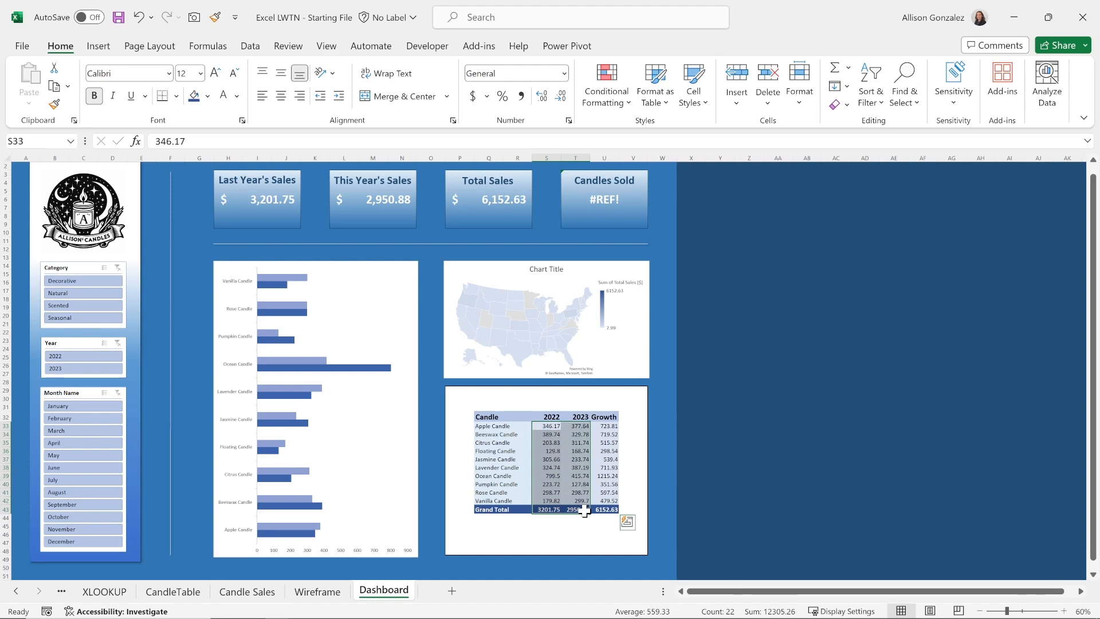
pyautogui.click(473, 96)
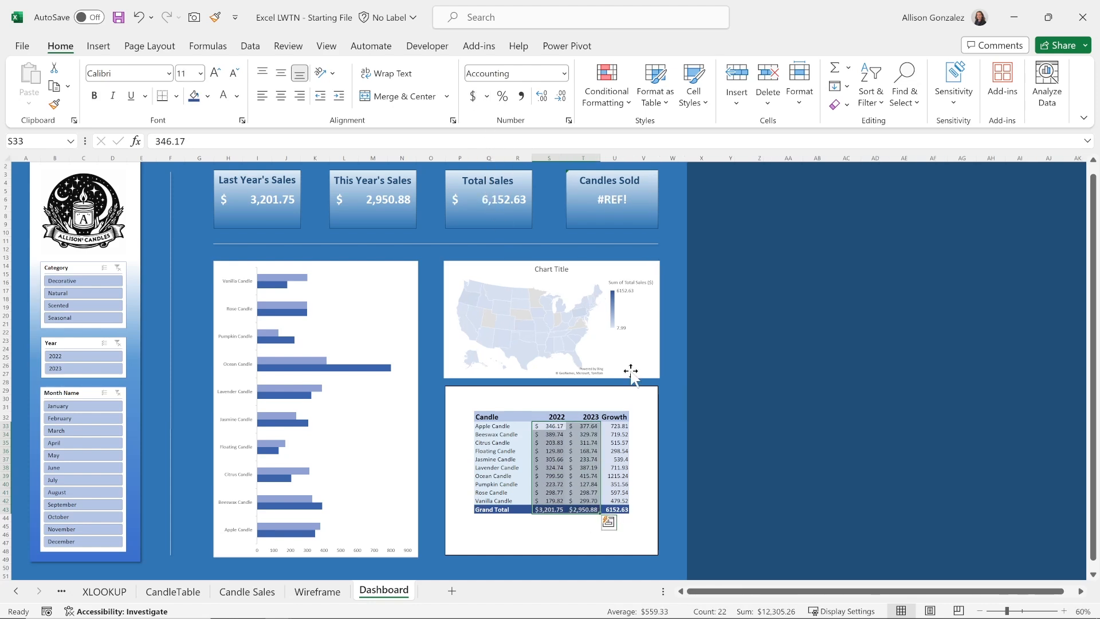
pyautogui.moveTo(619, 425); pyautogui.dragTo(616, 503)
pyautogui.press('Delete')
pyautogui.click(620, 511)
pyautogui.press('Delete')
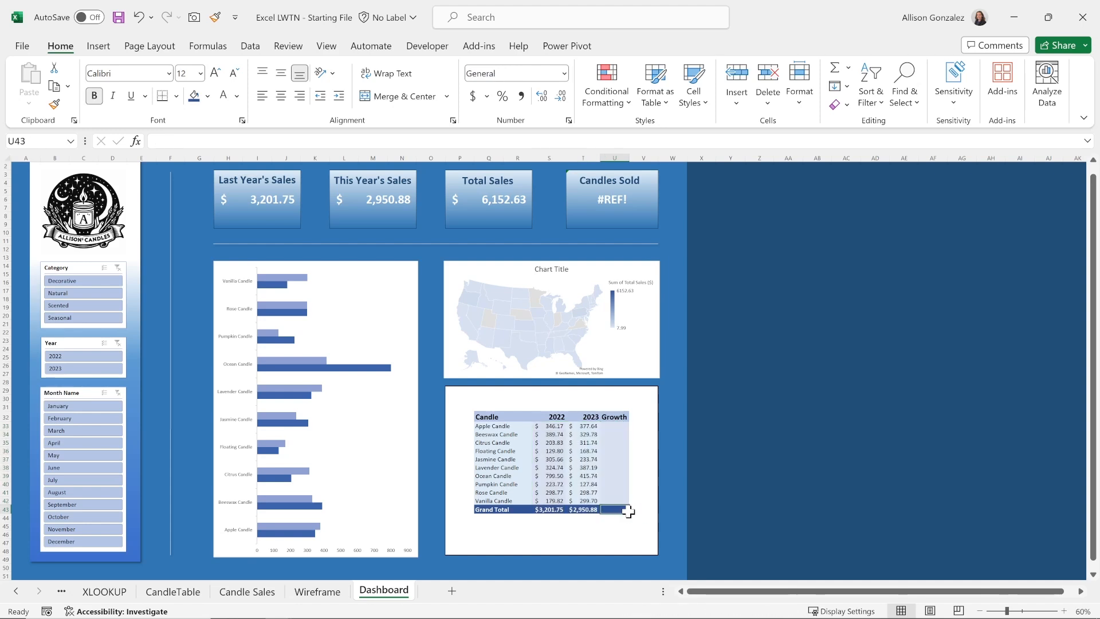
# - Enter the growth formula =($T33-$S33)/$S33 for Apple Candle in cell U33
pyautogui.click(621, 426)
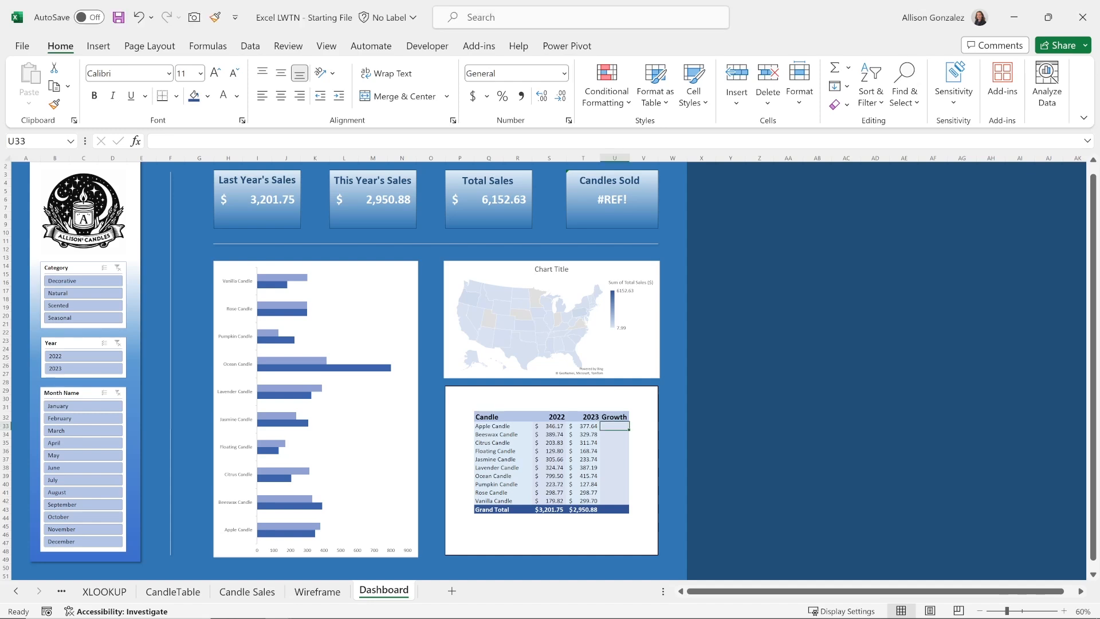
pyautogui.click(173, 140)
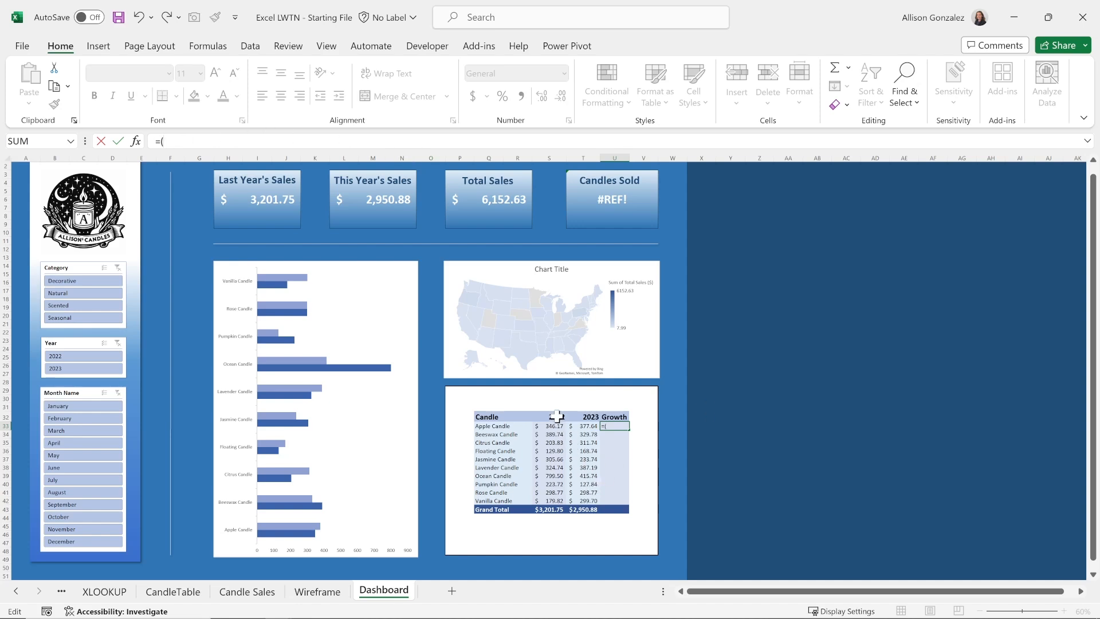
pyautogui.click(590, 427)
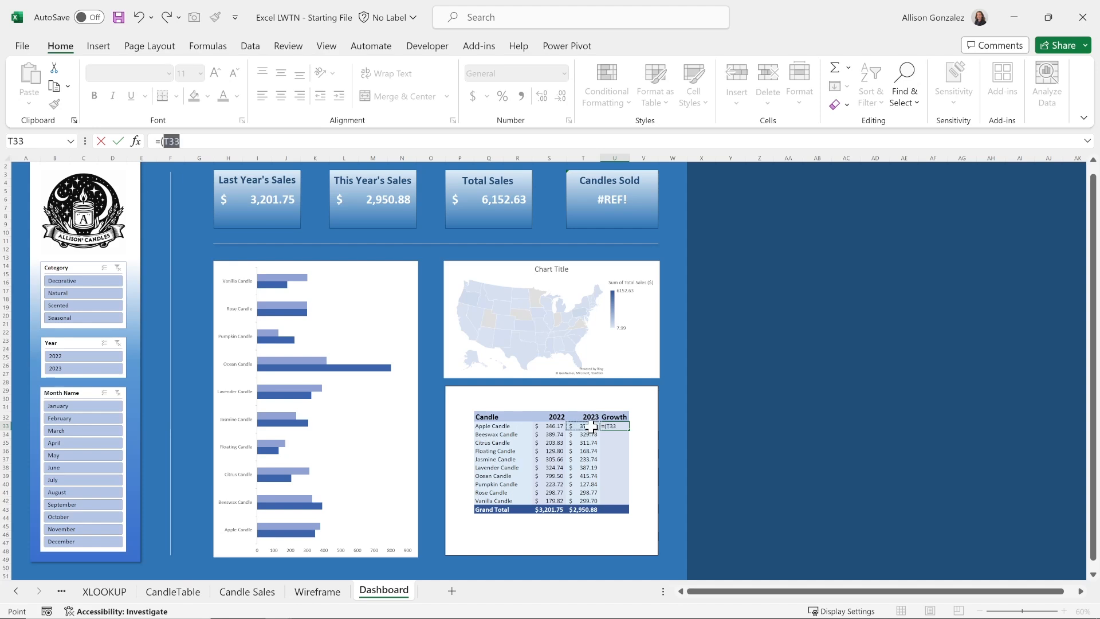
pyautogui.write('-')
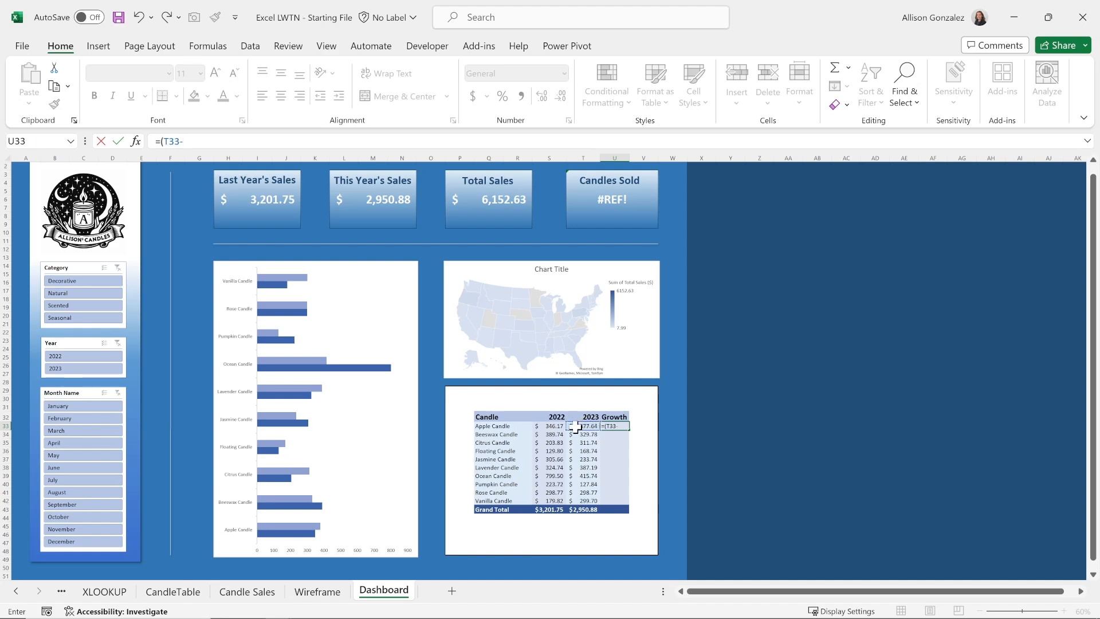
pyautogui.click(551, 426)
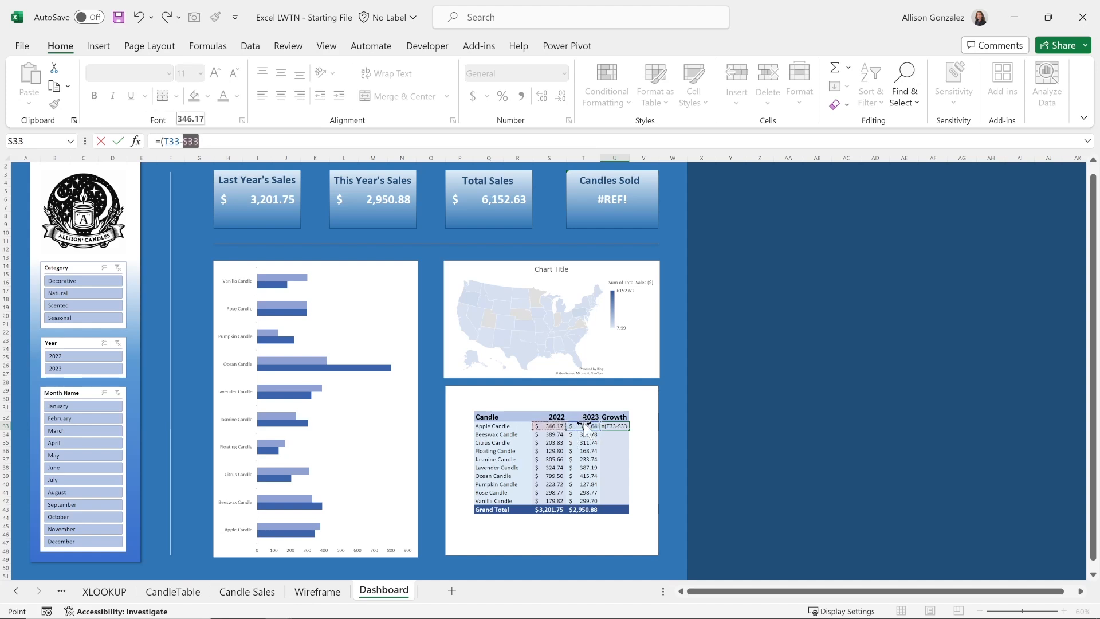
pyautogui.write(')')
pyautogui.moveTo(165, 142); pyautogui.dragTo(197, 146)
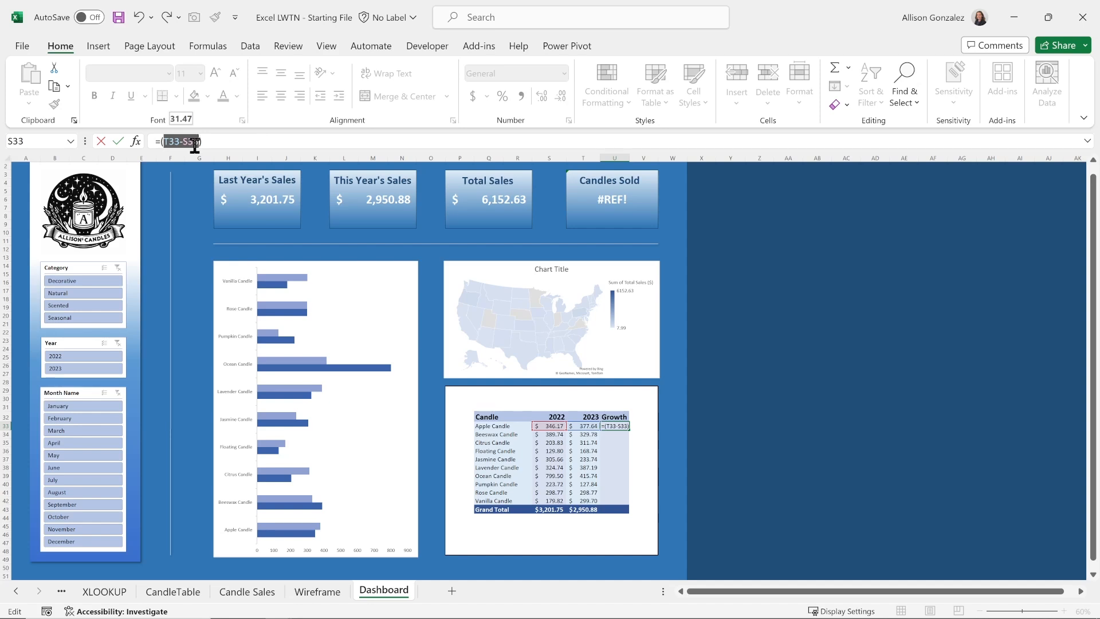
pyautogui.click(165, 143)
pyautogui.write('$')
pyautogui.click(189, 139)
pyautogui.write('$')
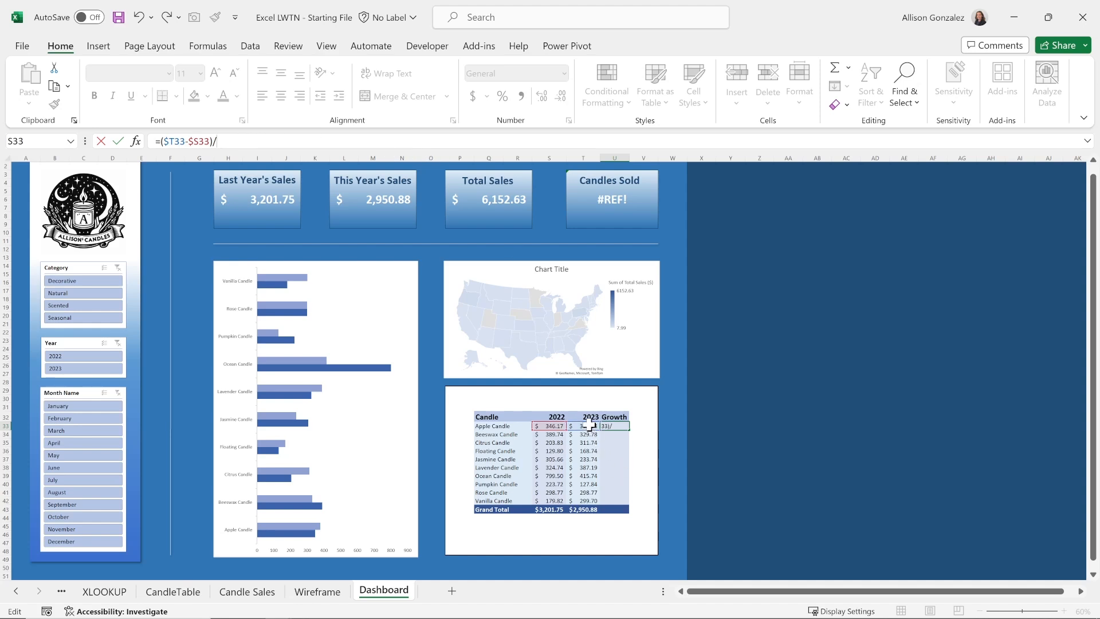
pyautogui.click(550, 427)
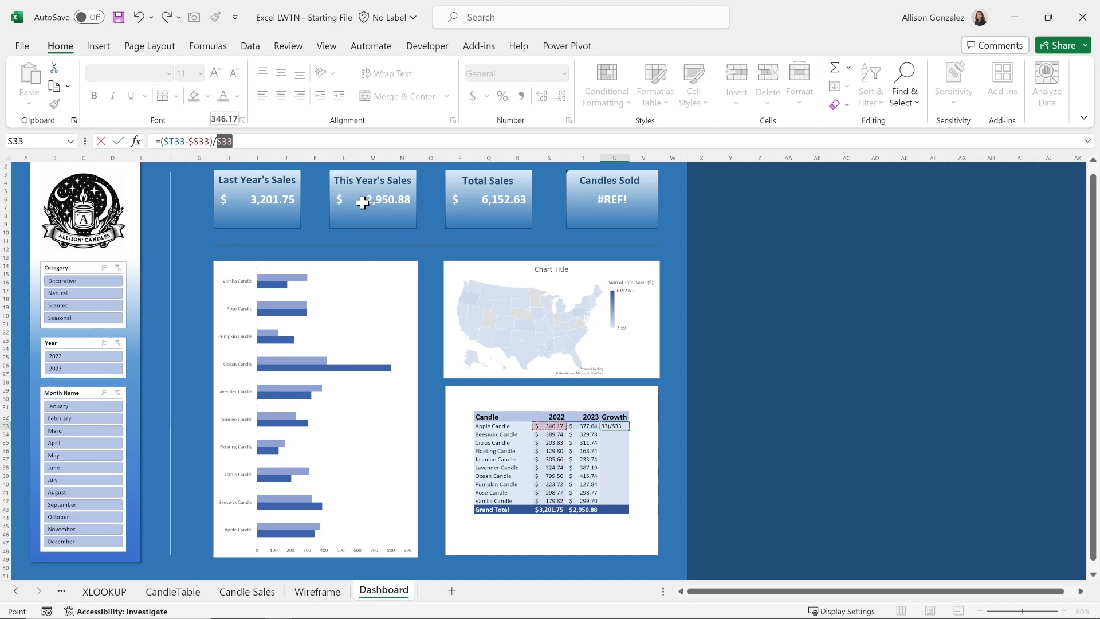
pyautogui.click(218, 141)
pyautogui.write('$')
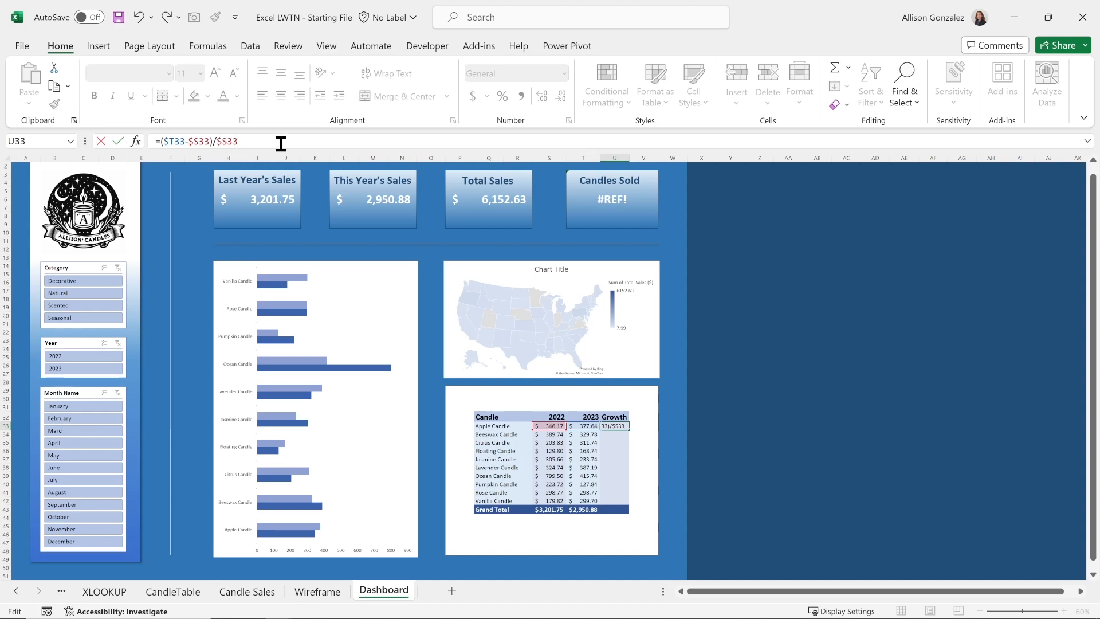
pyautogui.press('Return')
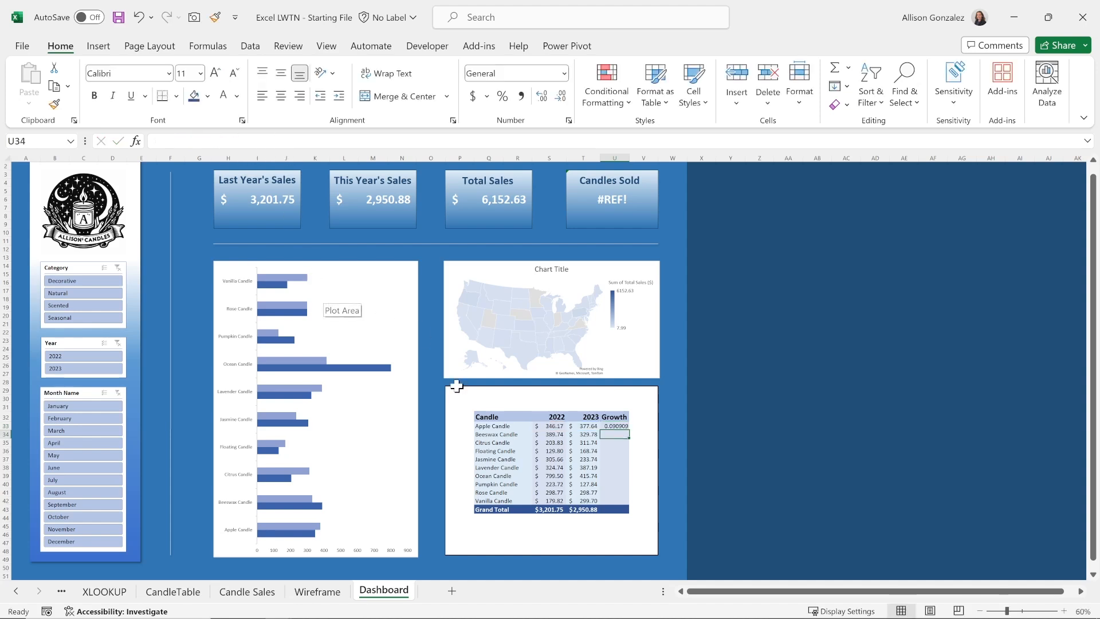
# - Format the growth result in U33 as a percentage and fill the formula down through the Grand Total row, U43
pyautogui.click(615, 426)
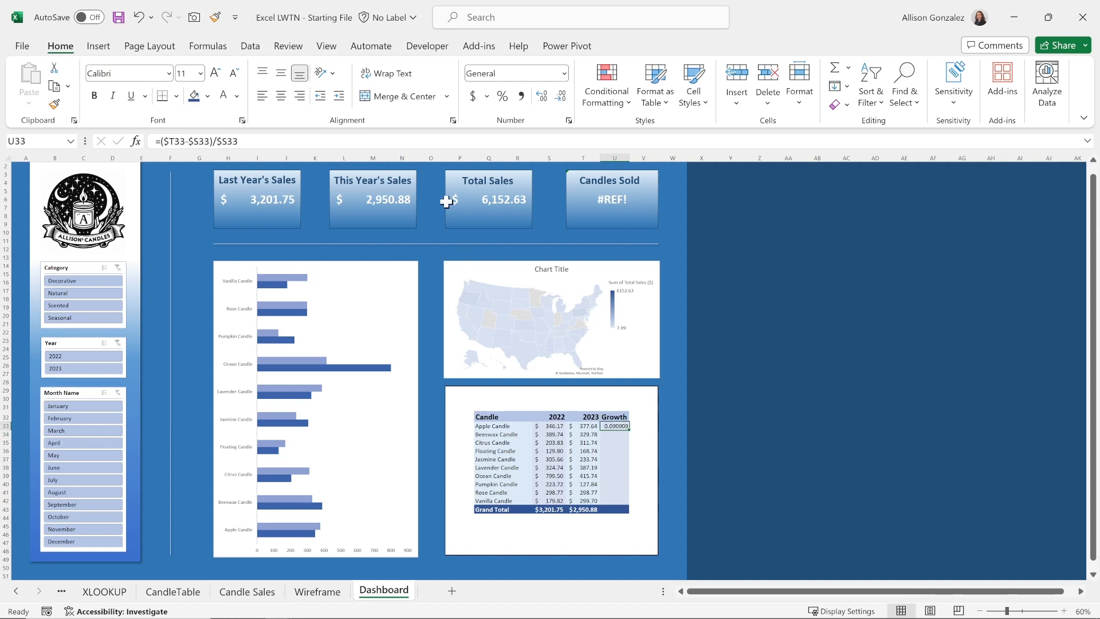
pyautogui.click(504, 95)
pyautogui.moveTo(630, 430); pyautogui.dragTo(624, 504)
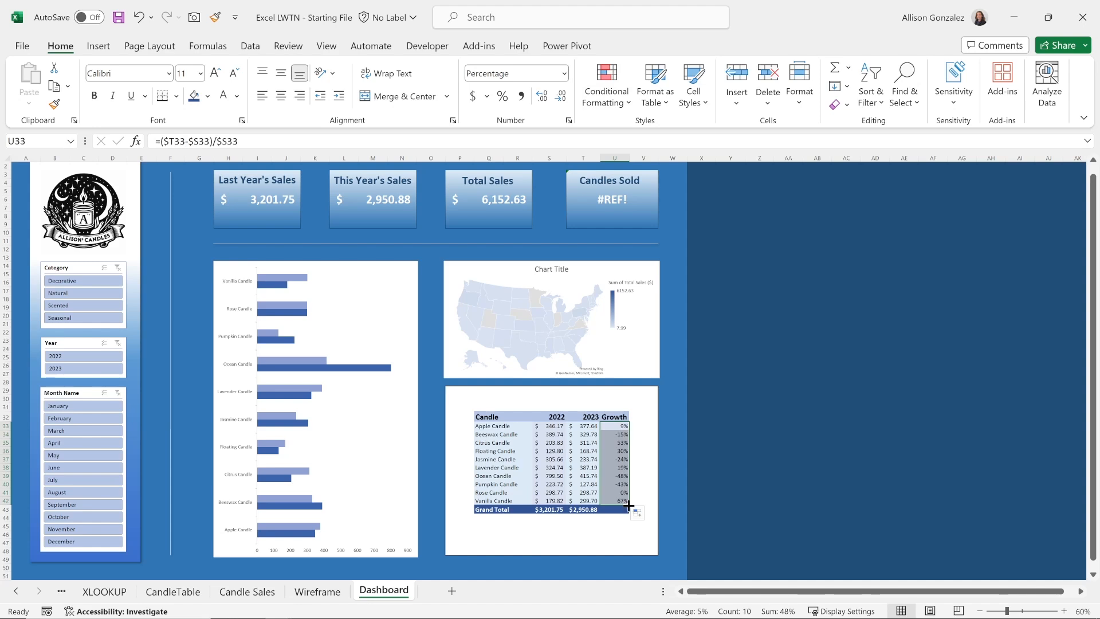
pyautogui.moveTo(628, 503); pyautogui.dragTo(631, 510)
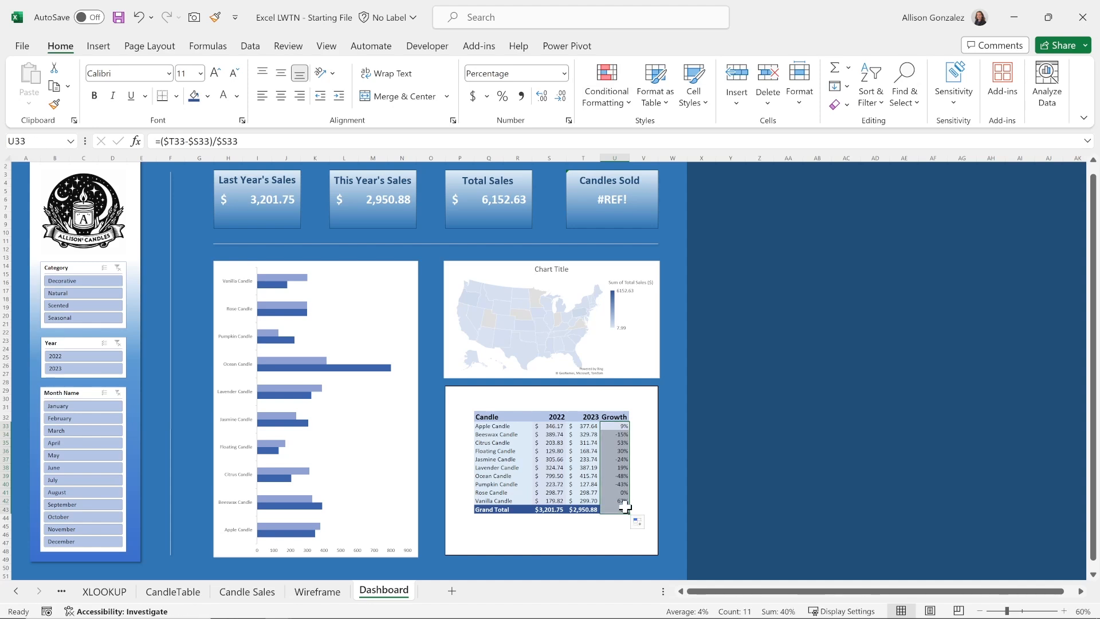
pyautogui.click(622, 508)
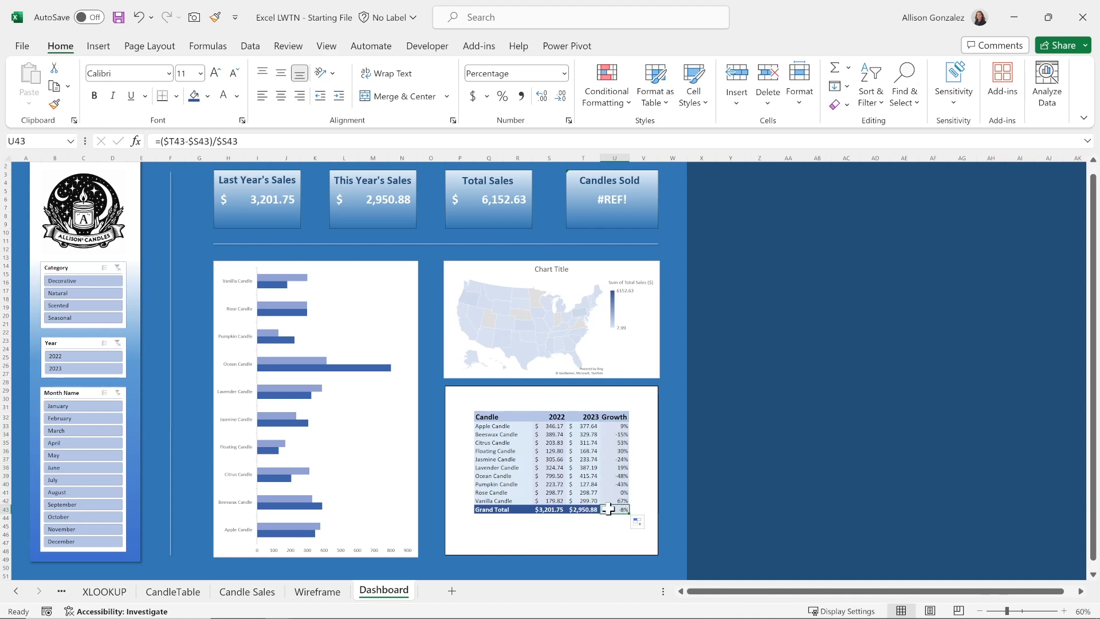
# - Copy the Grand Total row's formatting from R43 onto U43 and set U43 to the percentage format
pyautogui.click(516, 510)
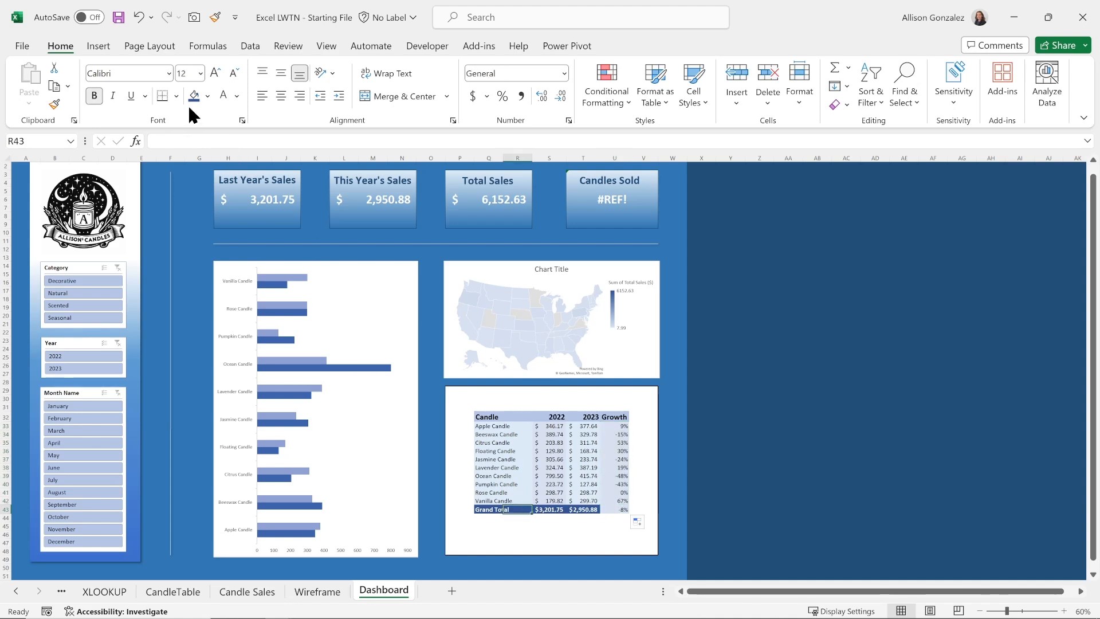
pyautogui.click(55, 104)
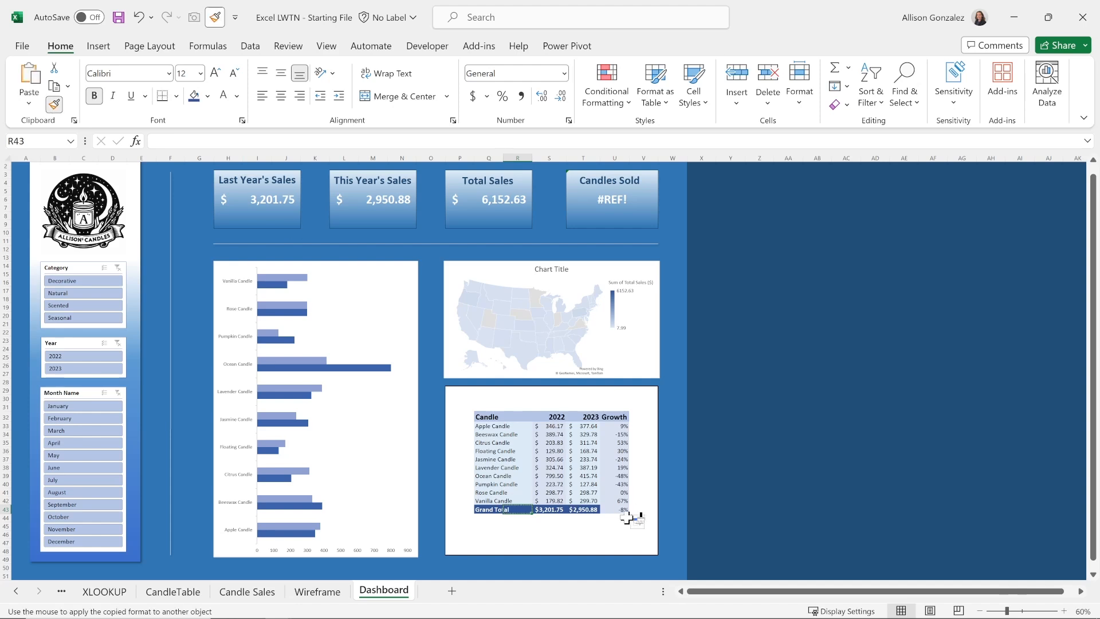
pyautogui.click(622, 510)
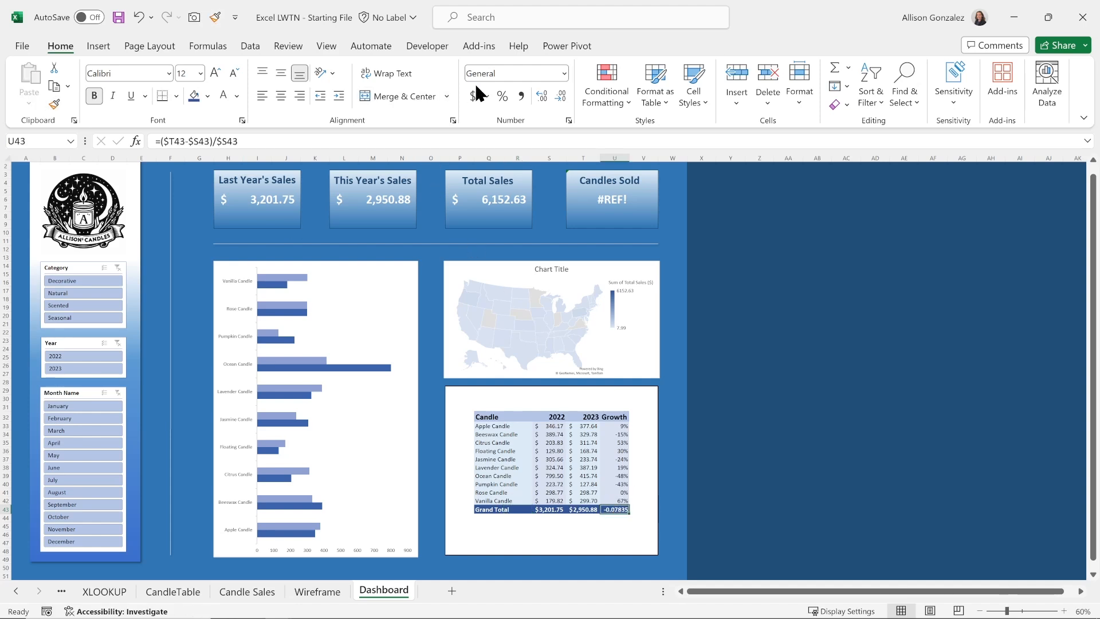
pyautogui.click(502, 96)
# - Copy the growth percentages in U33:U43 into the adjacent cells V33:V43
pyautogui.moveTo(619, 423); pyautogui.dragTo(618, 509)
pyautogui.hotkey('ctrl', 'c')
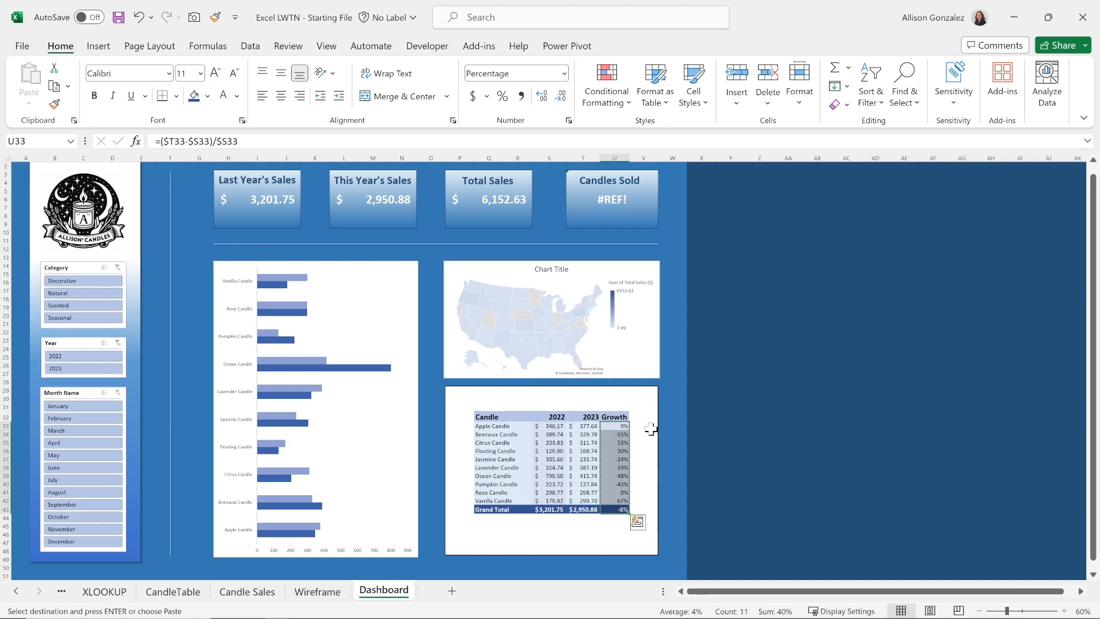
pyautogui.click(637, 425)
pyautogui.hotkey('ctrl', 'v')
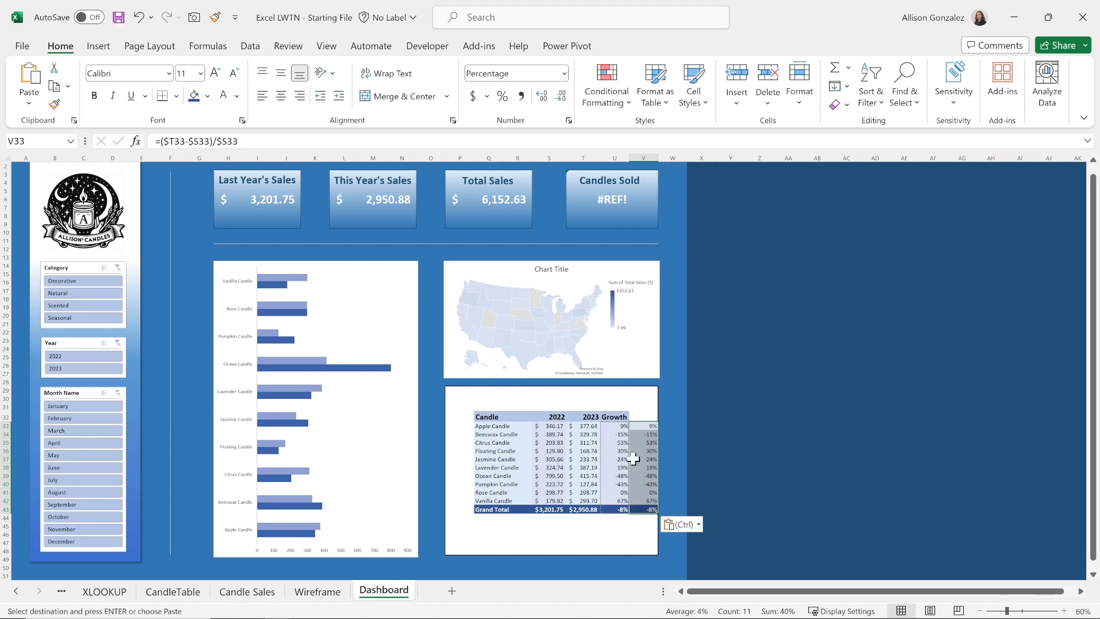
# - Apply the colored three-arrow icon set as conditional formatting to V33:V43
pyautogui.click(619, 106)
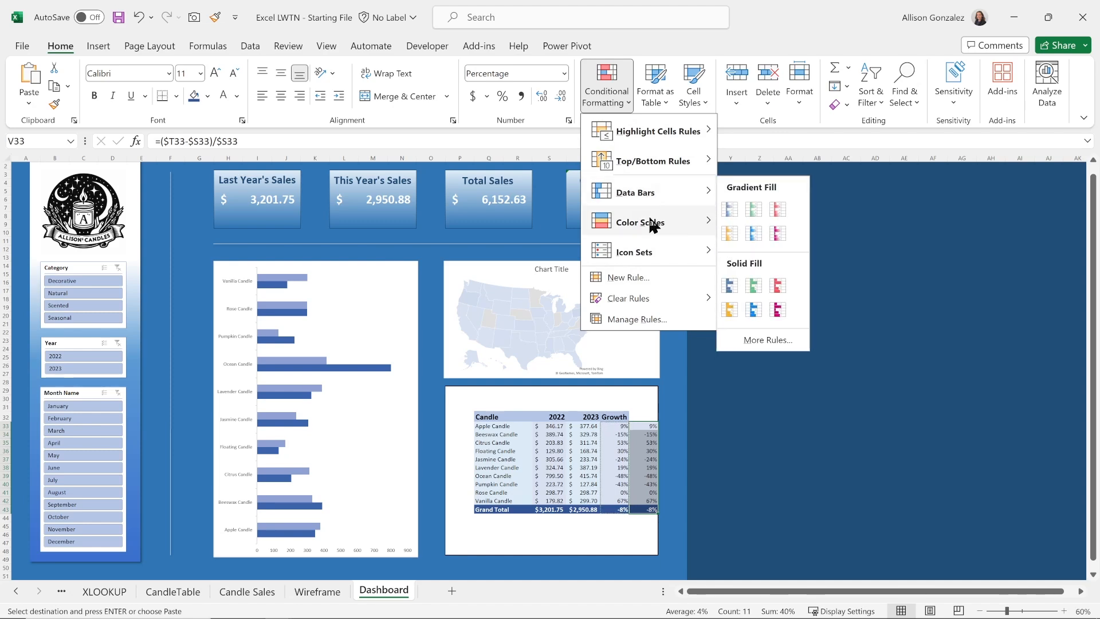
pyautogui.moveTo(693, 257)
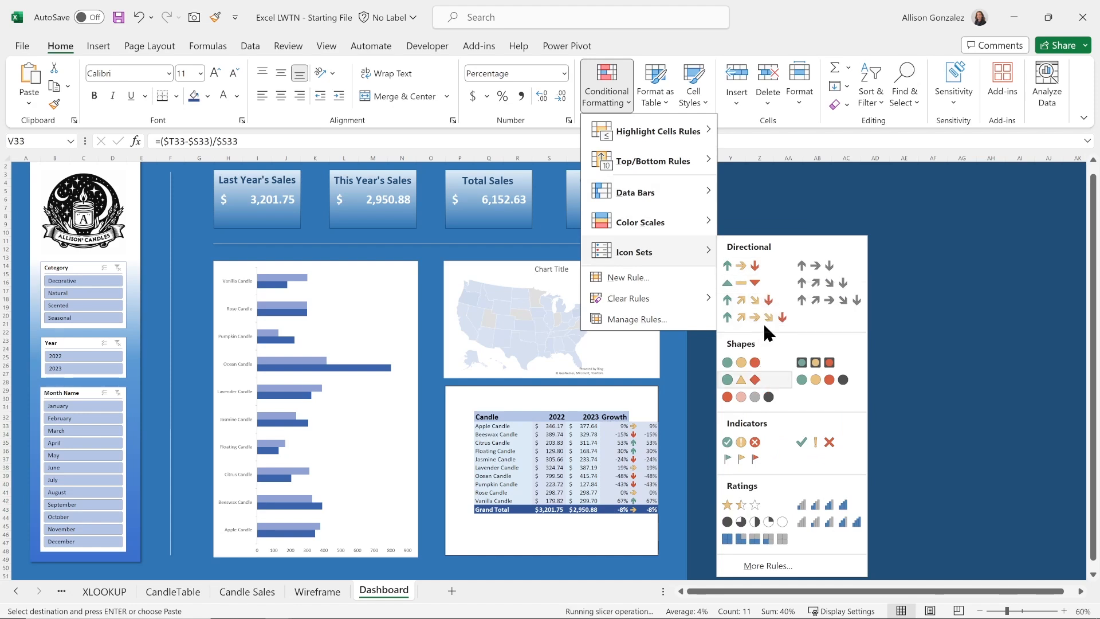
pyautogui.click(747, 261)
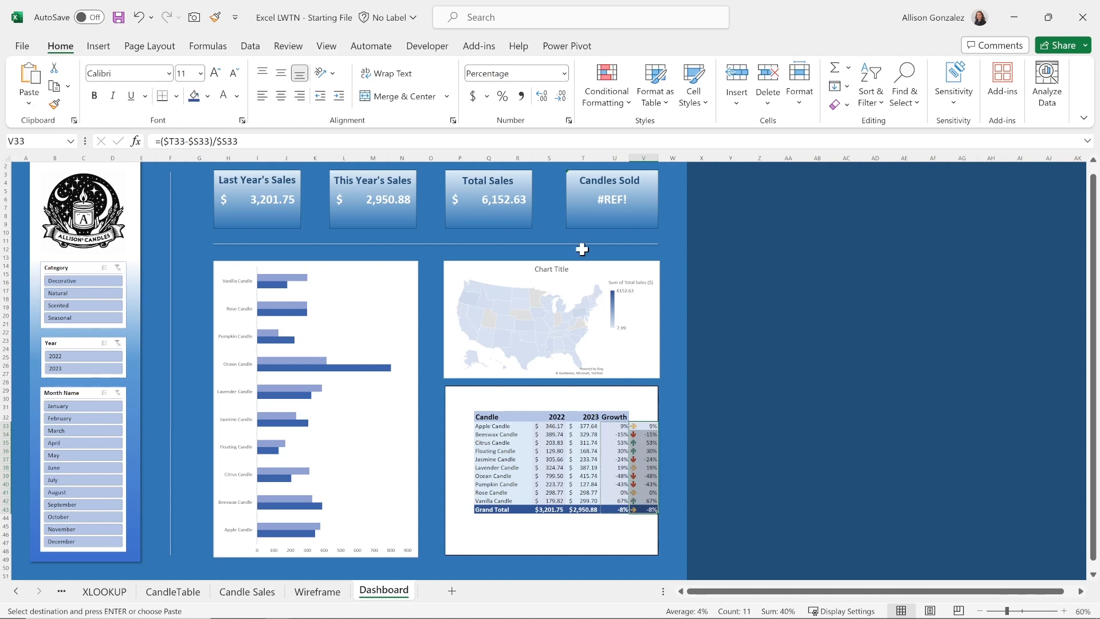
# - Add an icon set rule to V33:V43 with red, yellow and green circles that shows only the icons
pyautogui.click(627, 99)
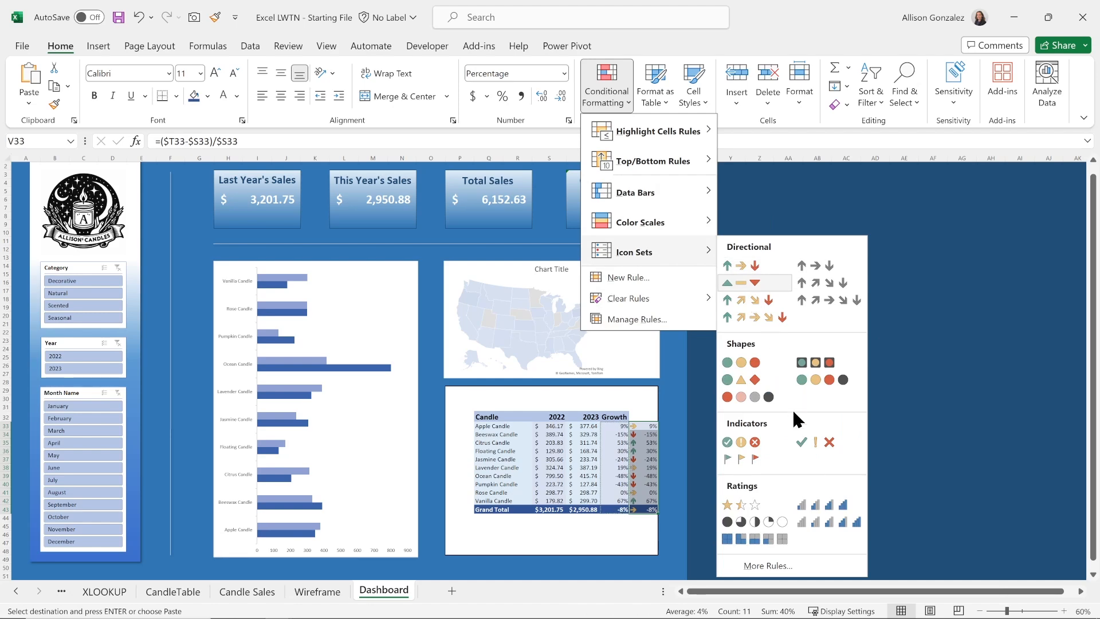
pyautogui.click(768, 566)
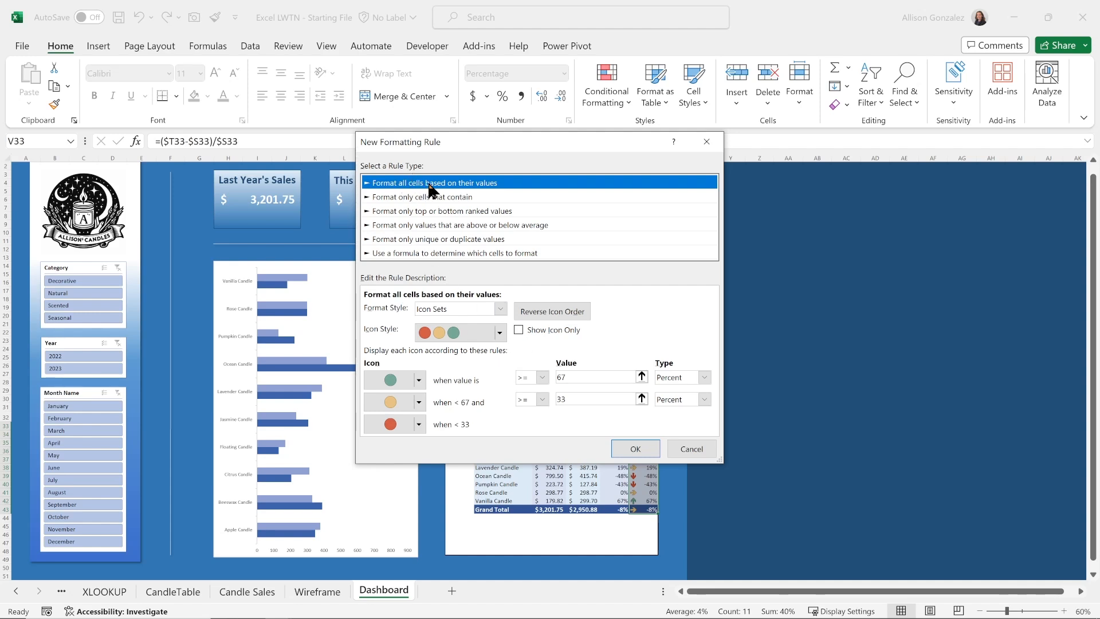
pyautogui.click(519, 330)
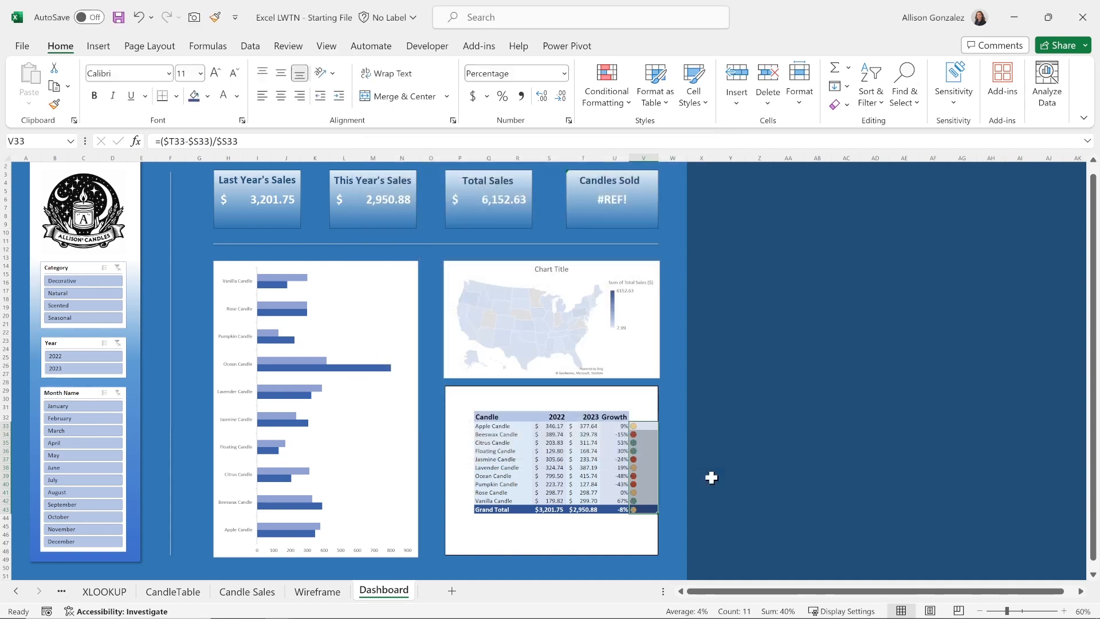
# - Fill the icon cells V33:V43 beside the Growth column with white
pyautogui.click(645, 508)
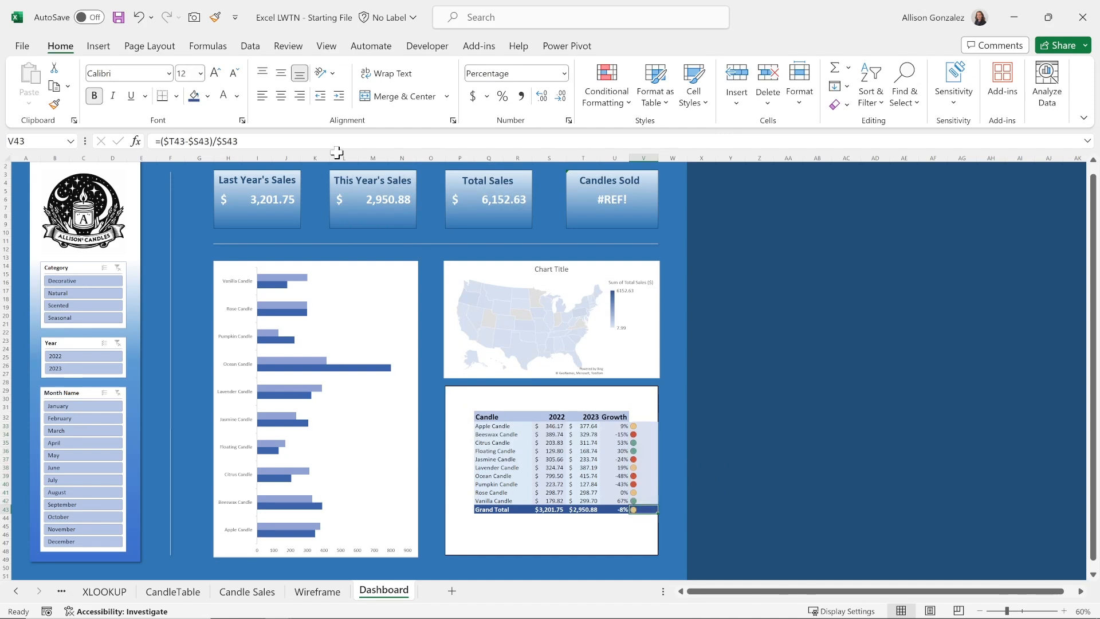
pyautogui.click(208, 96)
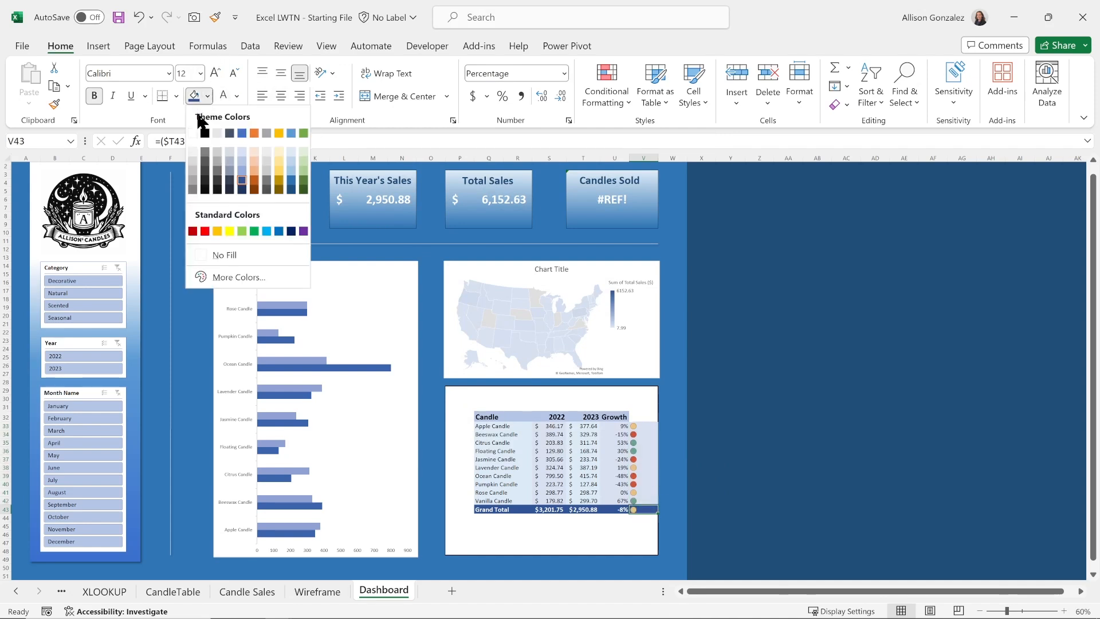
pyautogui.click(198, 133)
pyautogui.click(799, 482)
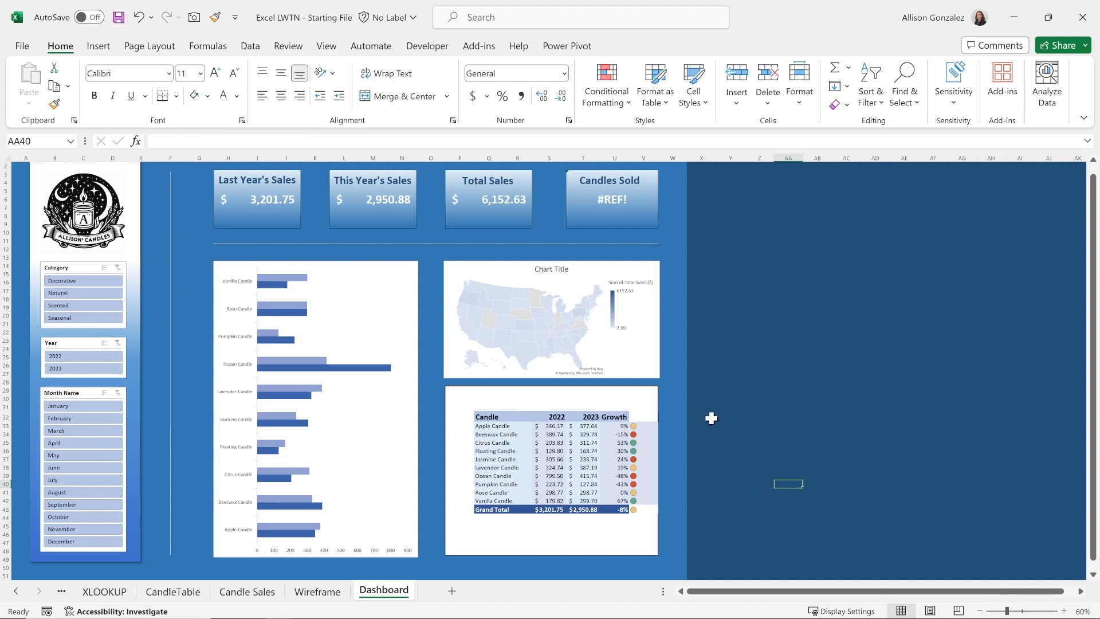
pyautogui.moveTo(633, 426); pyautogui.dragTo(649, 504)
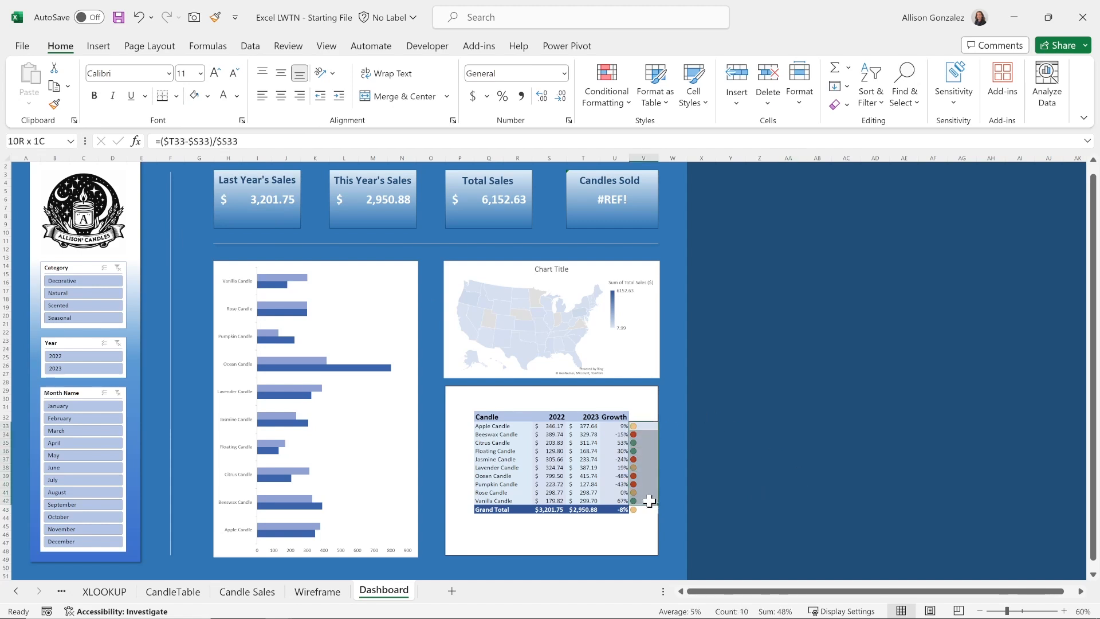
pyautogui.click(194, 90)
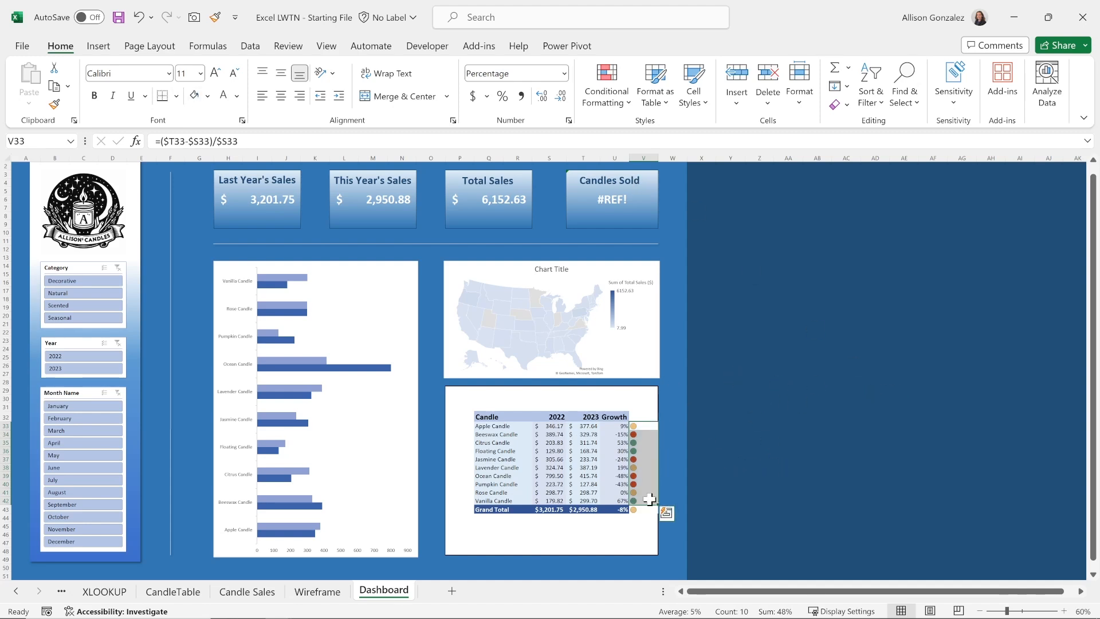
pyautogui.click(638, 527)
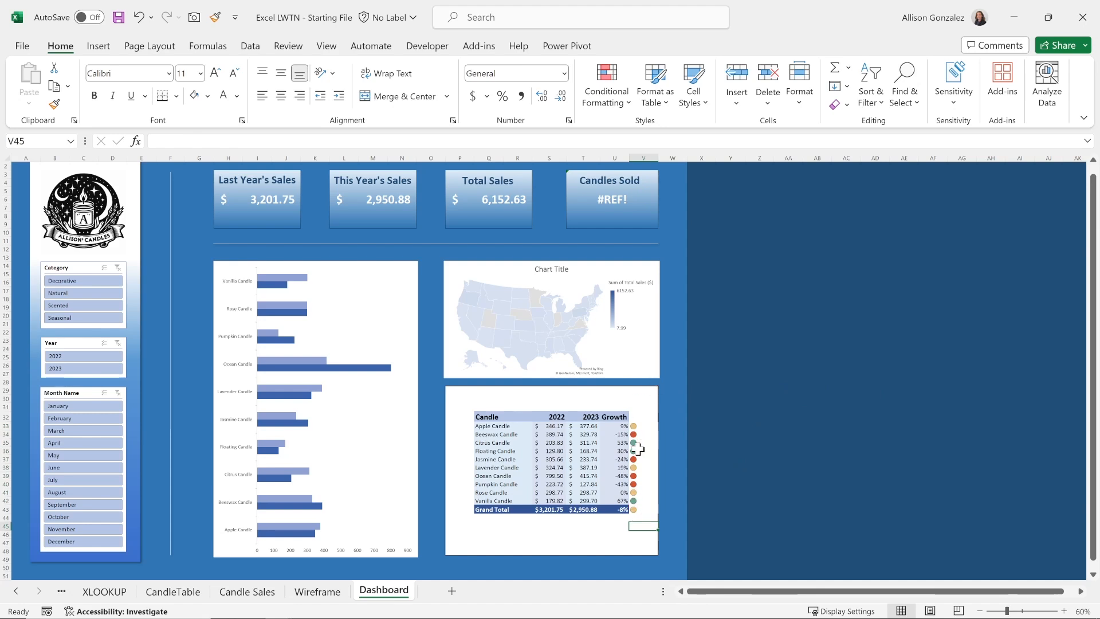
# - Filter the Category slicer to Scented and remove the chart title from the state map
pyautogui.click(77, 306)
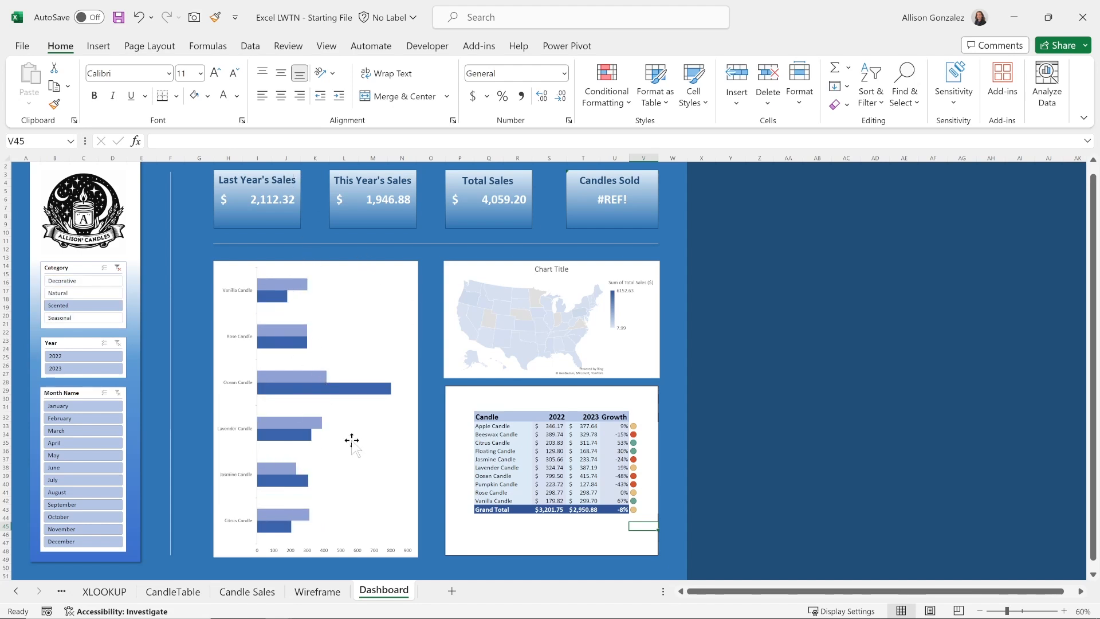
pyautogui.click(555, 266)
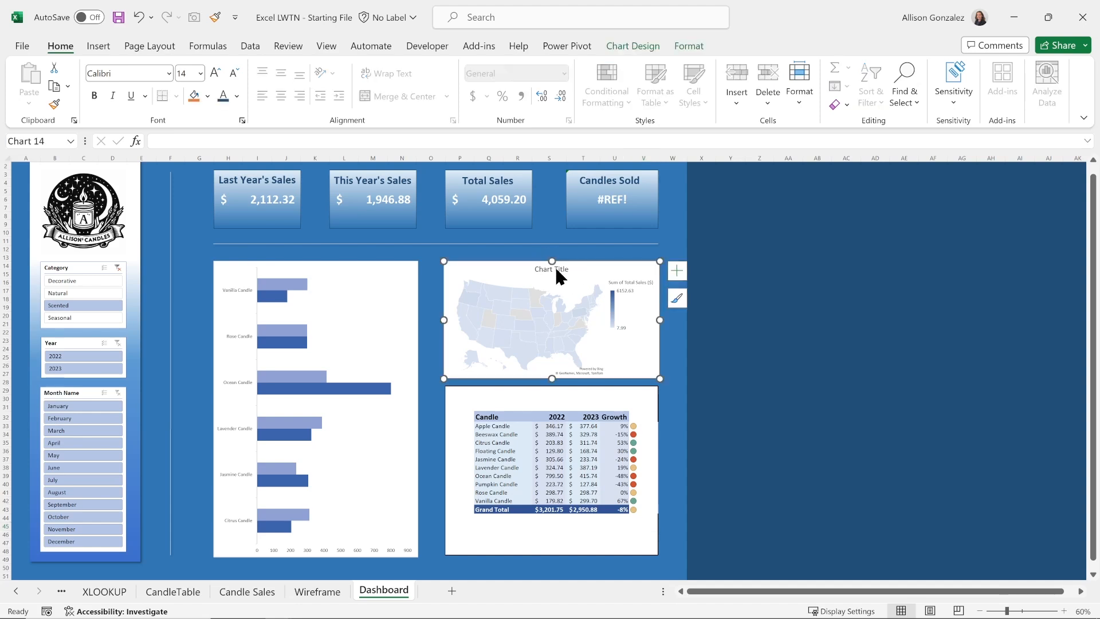
pyautogui.click(553, 265)
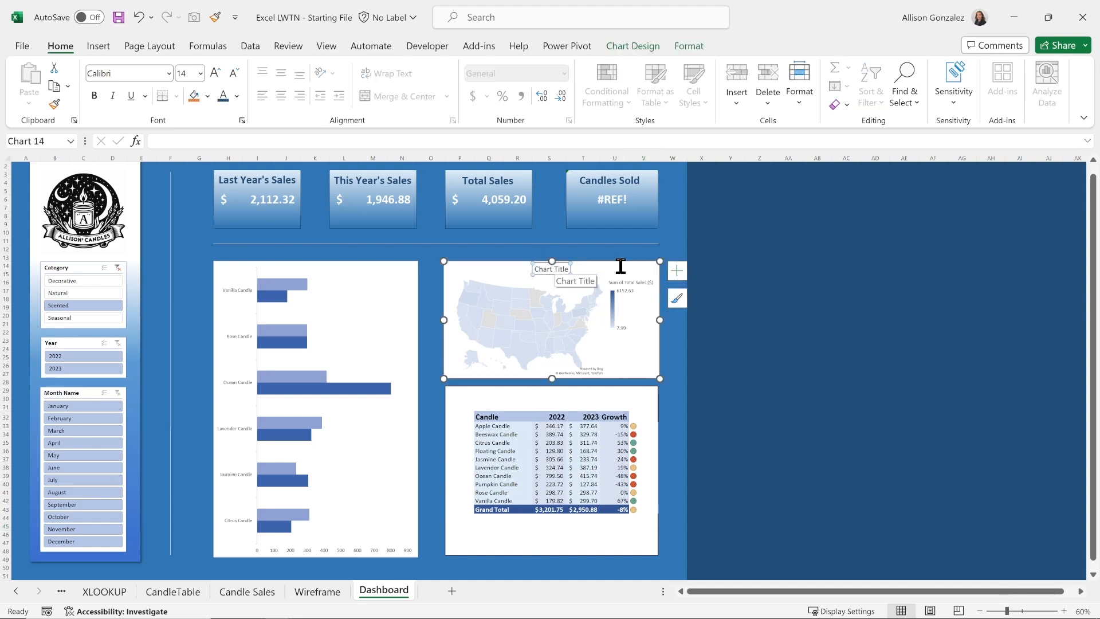
pyautogui.click(677, 271)
pyautogui.click(704, 297)
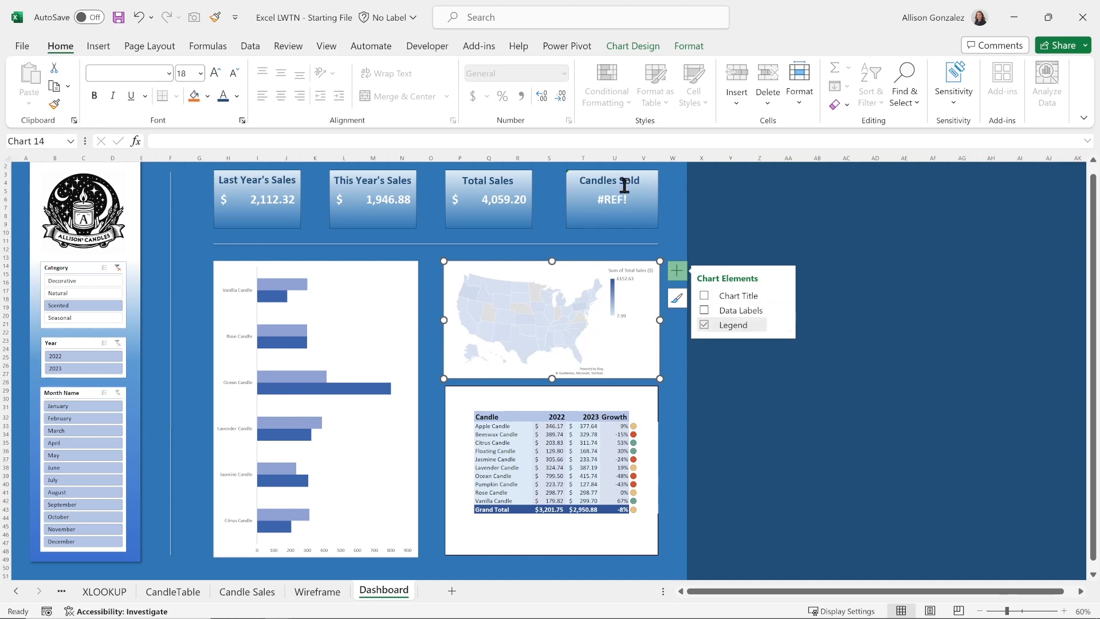
# - Add Quantity to the CandleTable PivotTable's values, place Year below Values in the columns area, and return to the Dashboard sheet
pyautogui.click(188, 594)
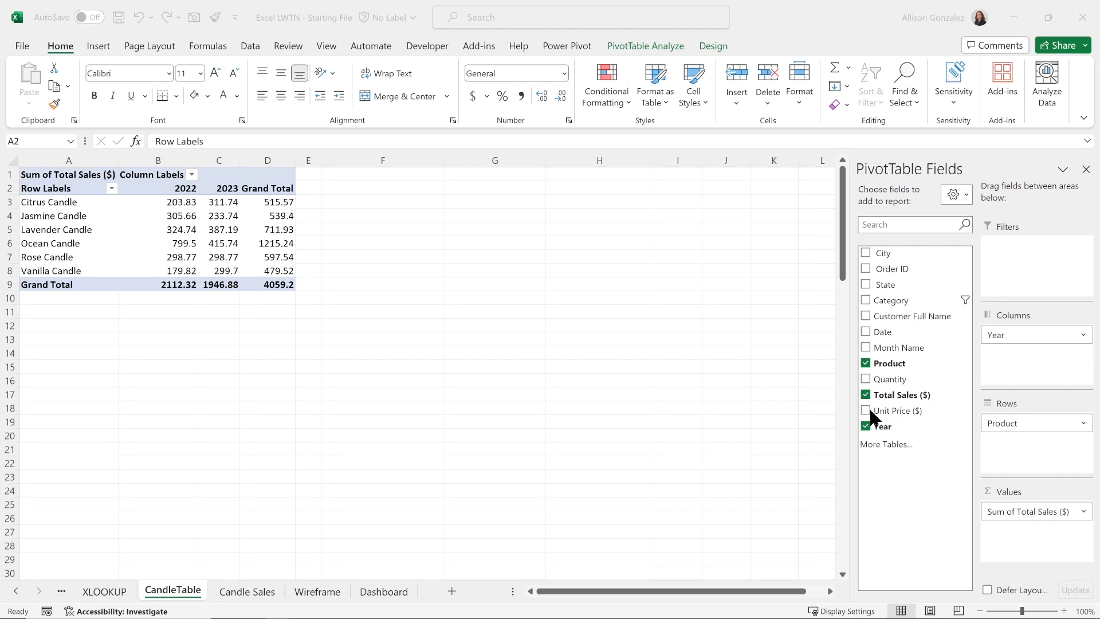
pyautogui.click(867, 378)
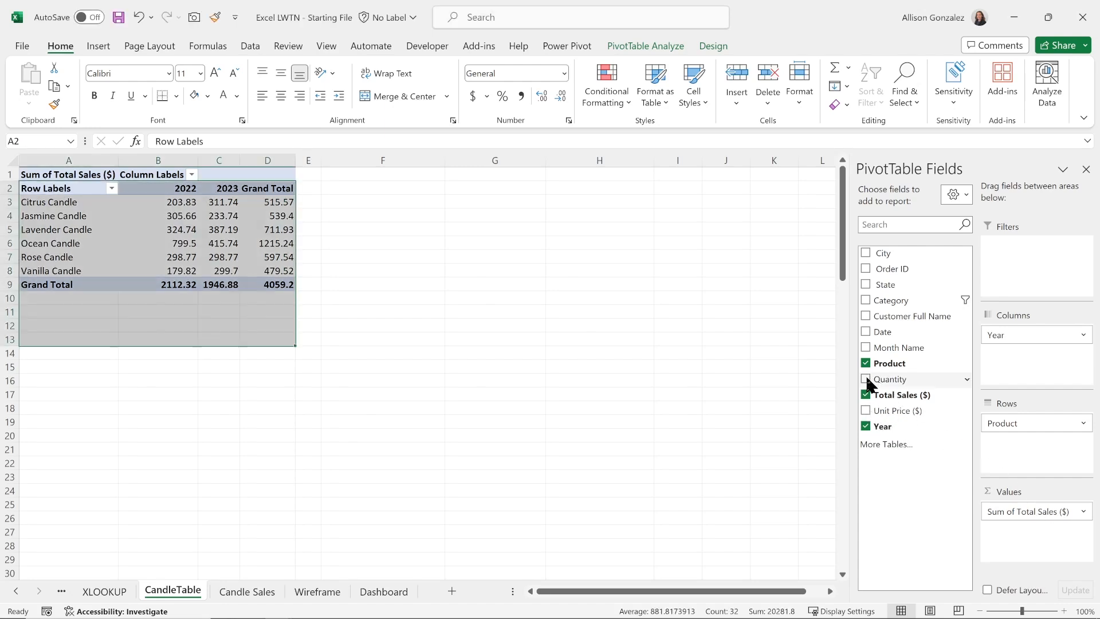
pyautogui.click(865, 378)
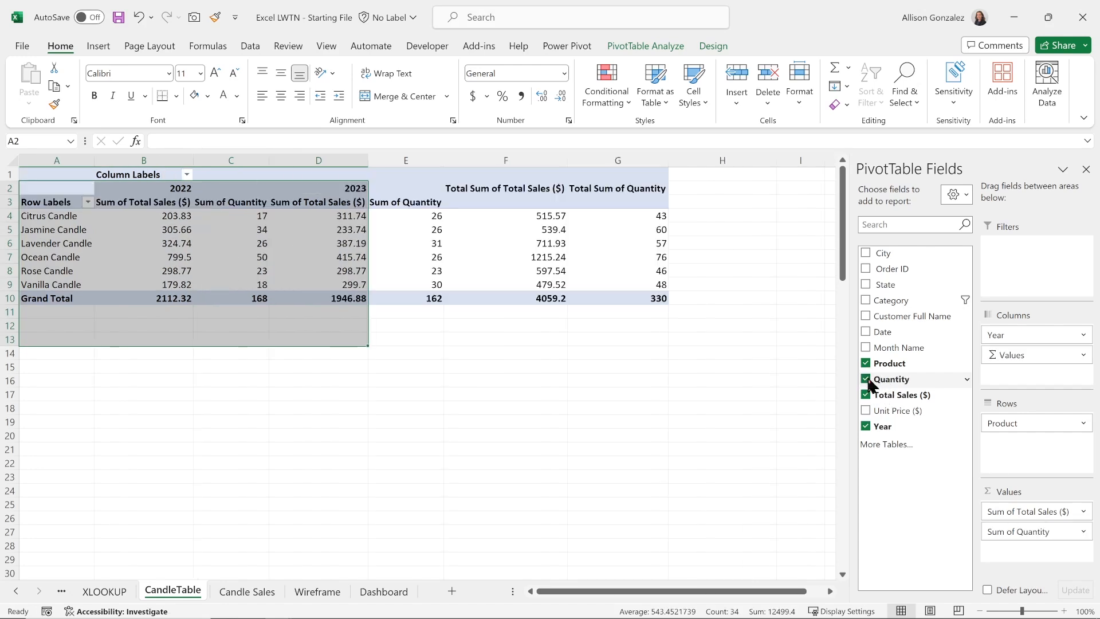
pyautogui.moveTo(1030, 334); pyautogui.dragTo(1040, 359)
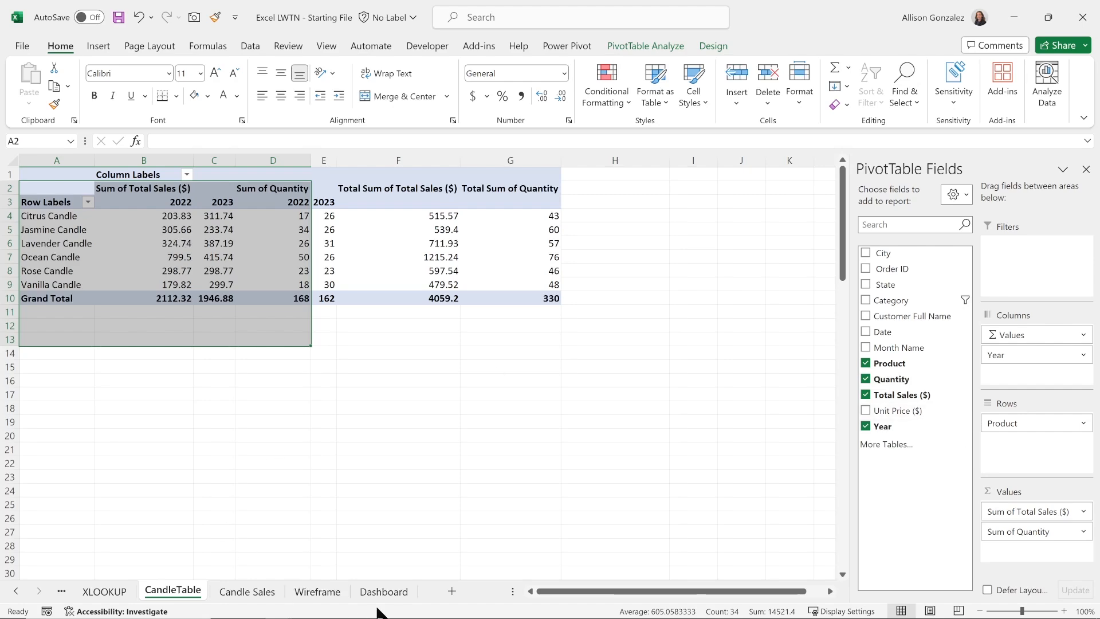
pyautogui.click(384, 591)
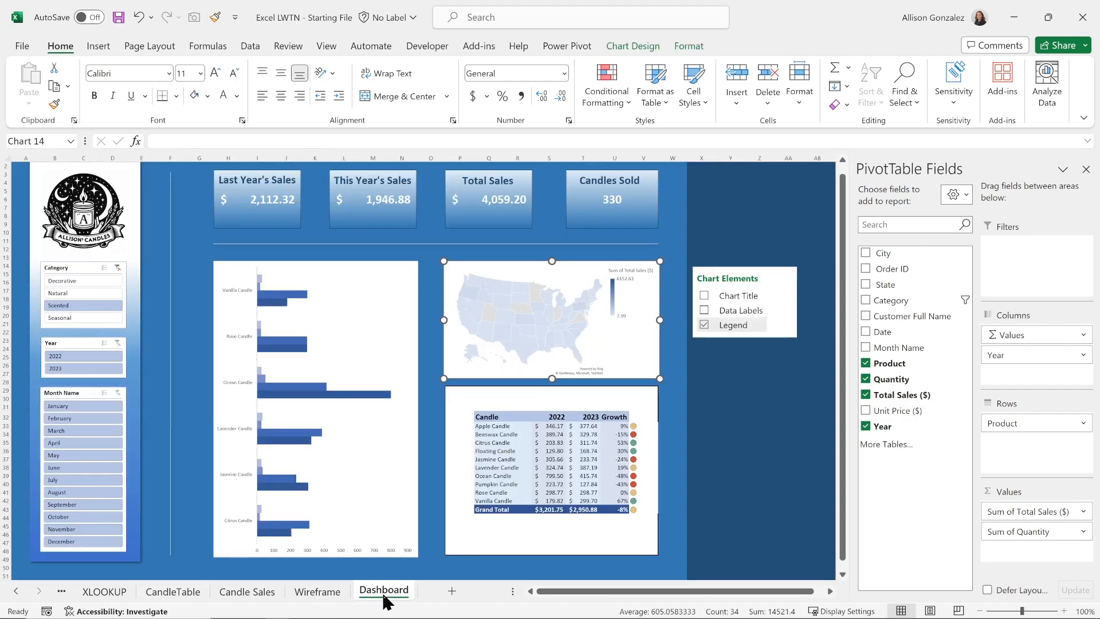
pyautogui.click(794, 390)
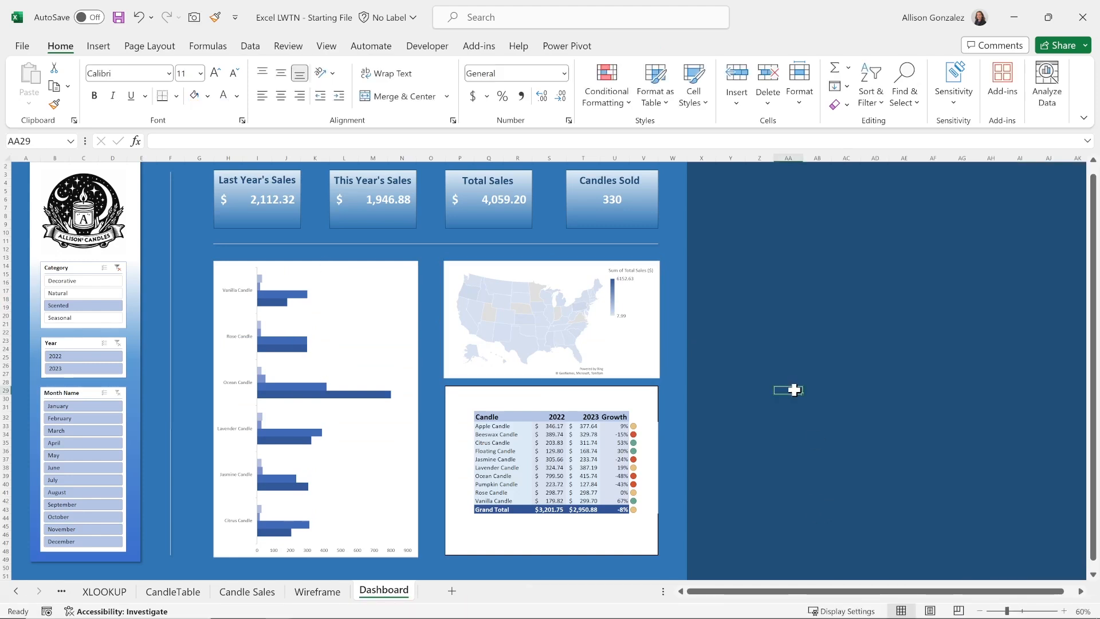